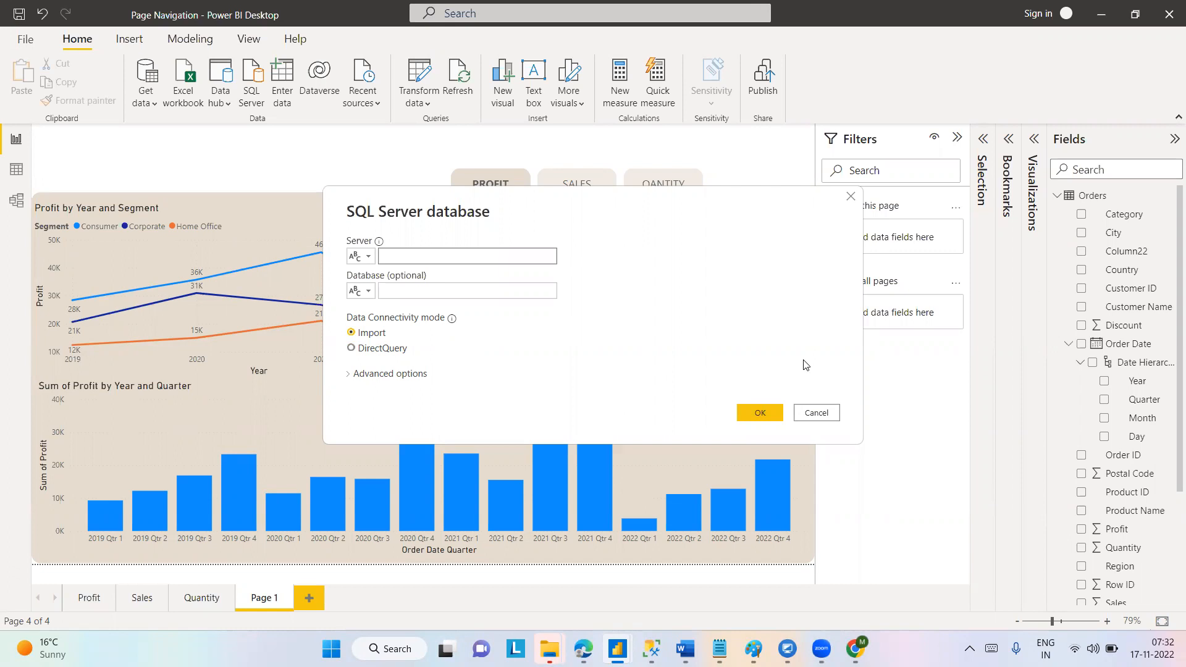
Inspect the advanced options for the SQL Server database connection and close the dialog without connecting.
click(347, 373)
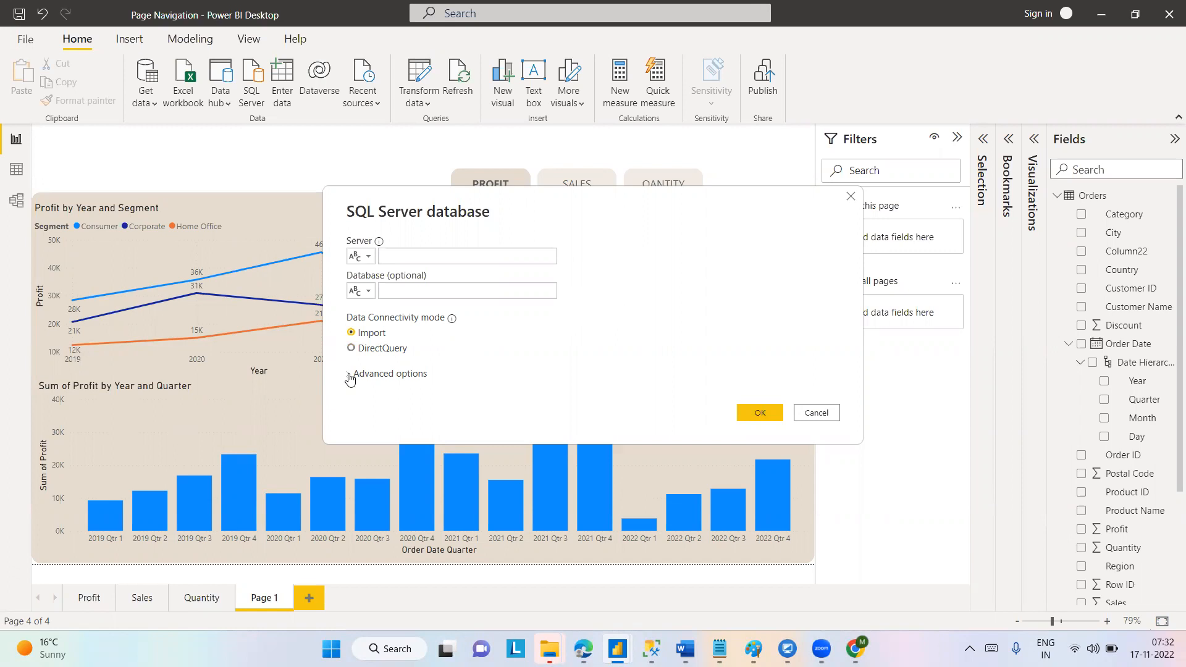
click(350, 375)
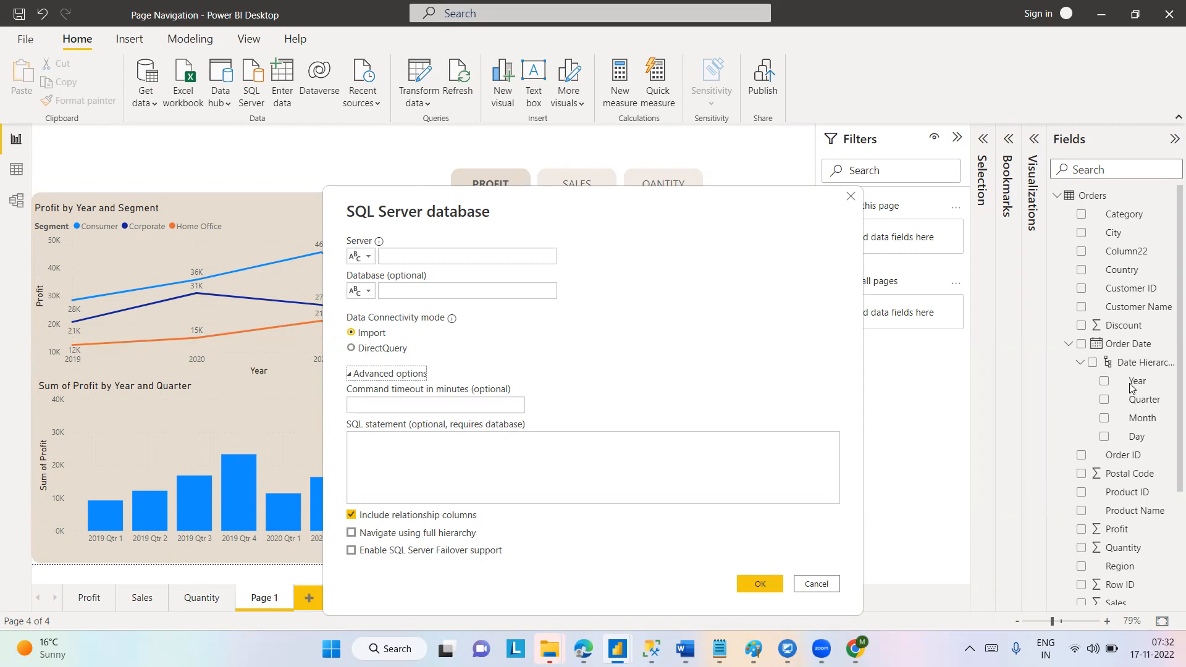
click(851, 197)
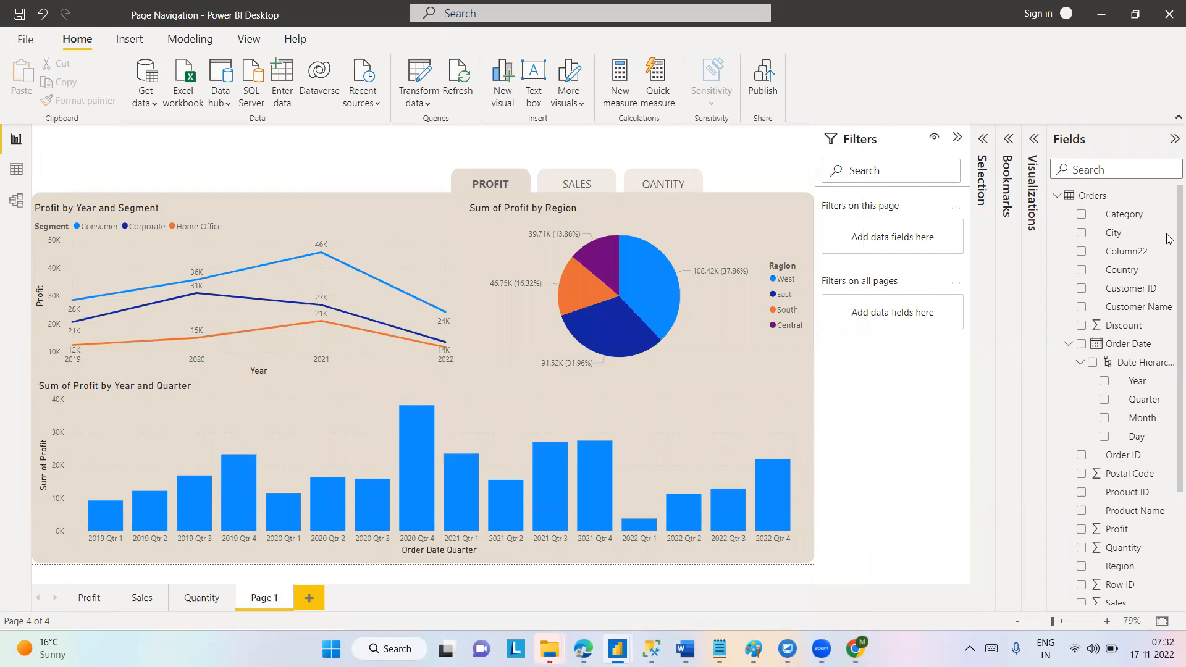
Collapse the Order Date hierarchy and switch to the untitled report with the Current Year Vs Previous Year Sales page.
click(1070, 345)
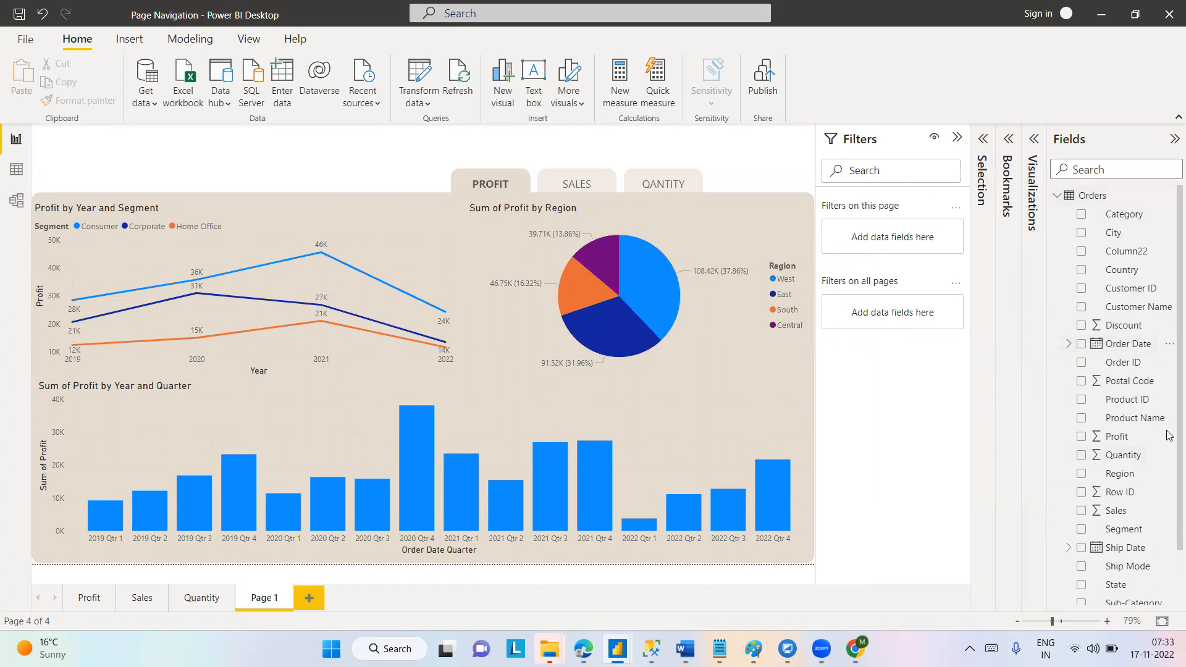
mouse_move(617, 648)
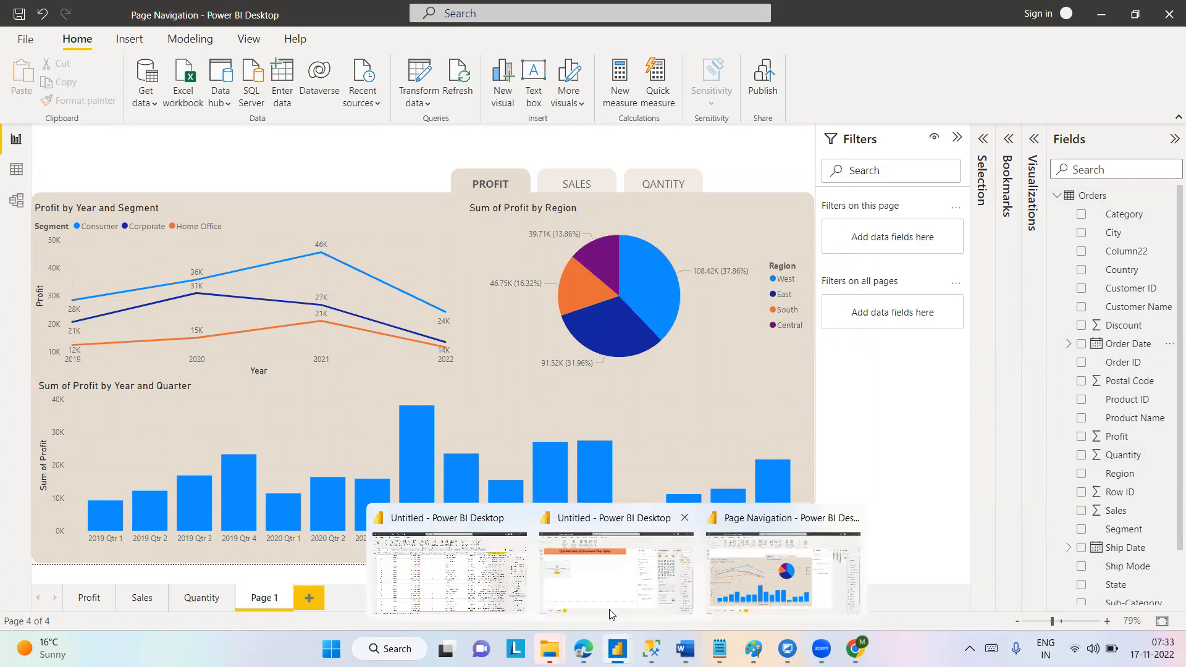
click(609, 612)
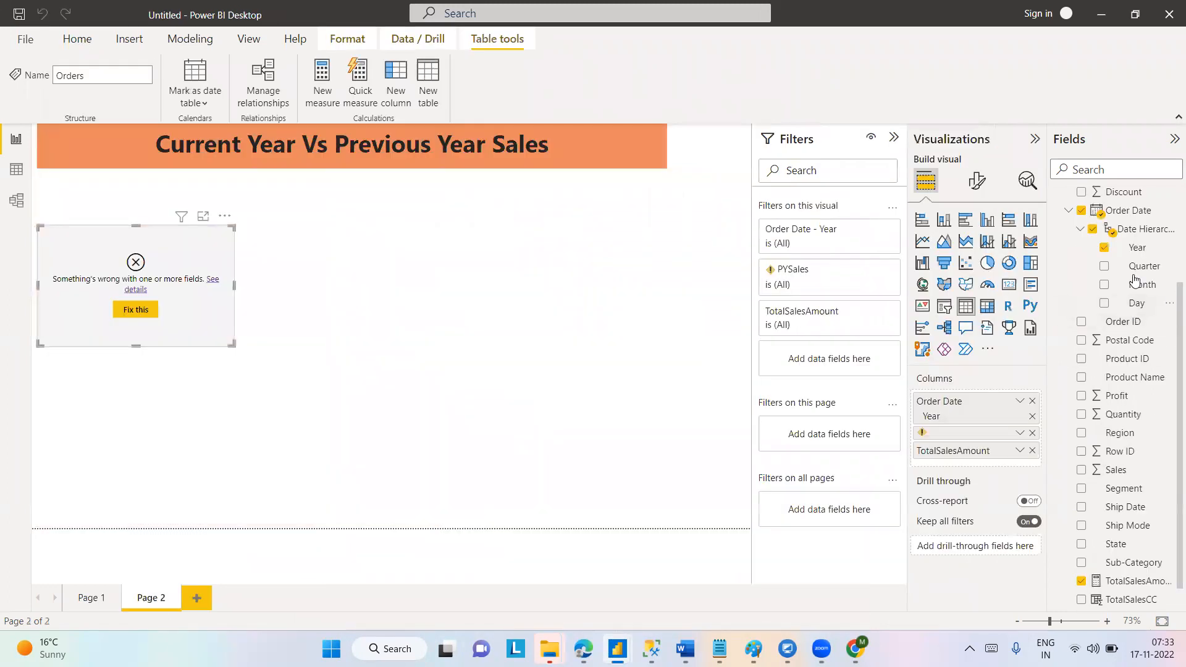
Collapse Order Date, review the Orders table's fields, and compare them with those in the Page Navigation report.
scroll(1170, 185, up, 4)
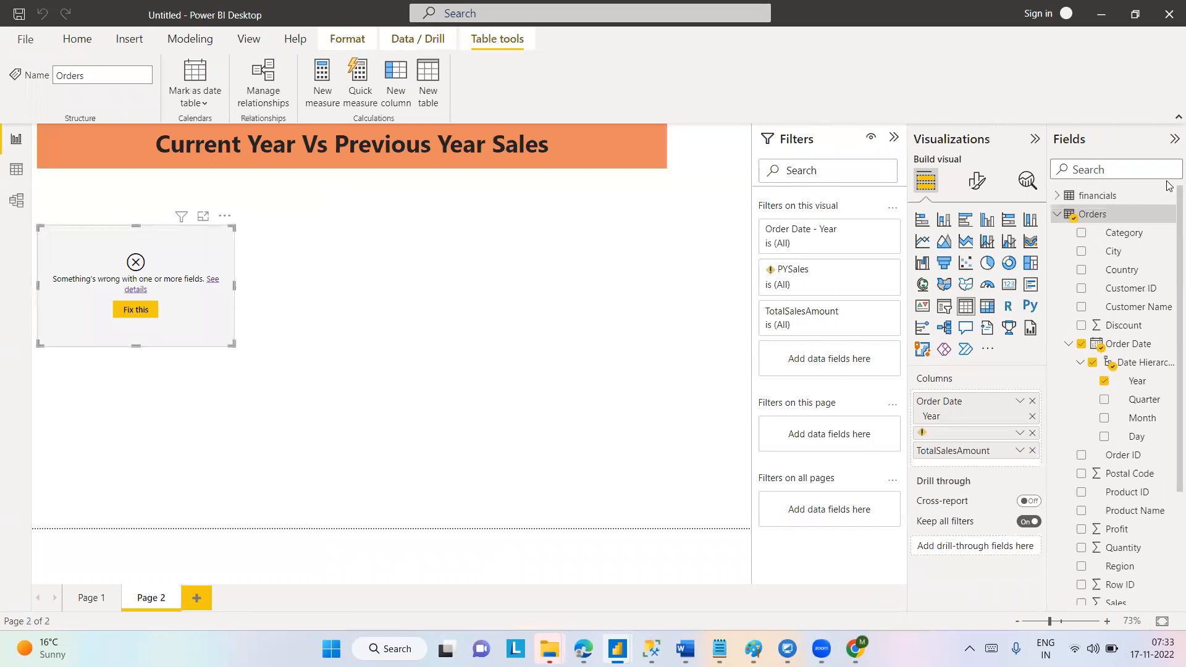
click(1069, 344)
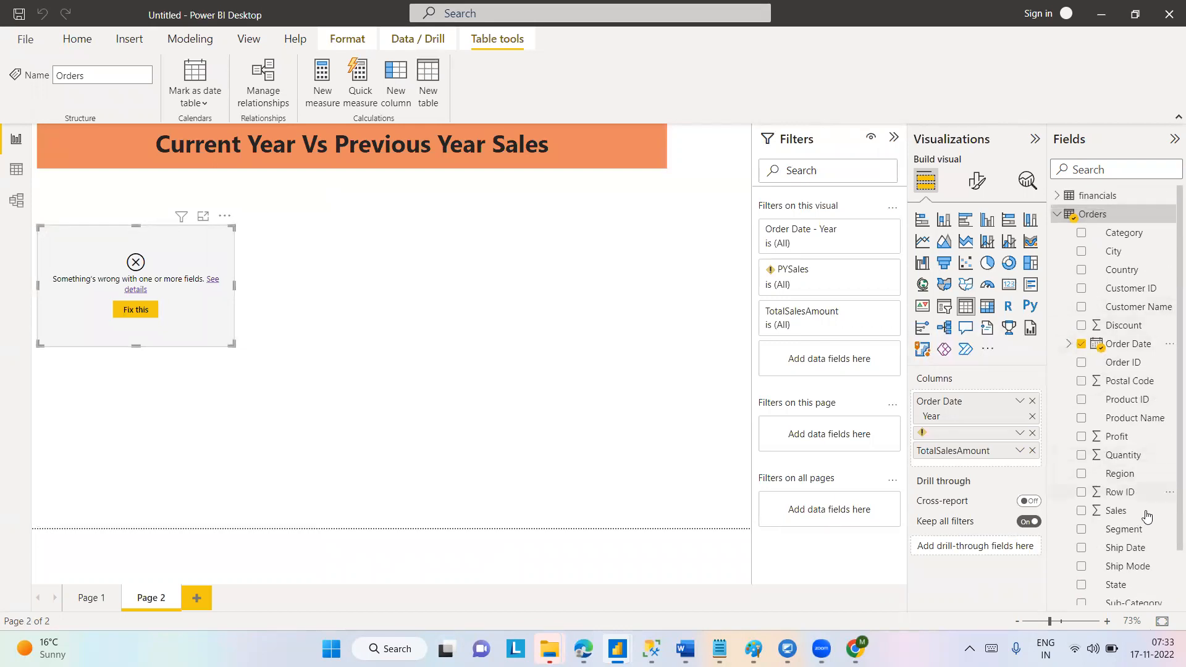
scroll(1169, 494, down, 2)
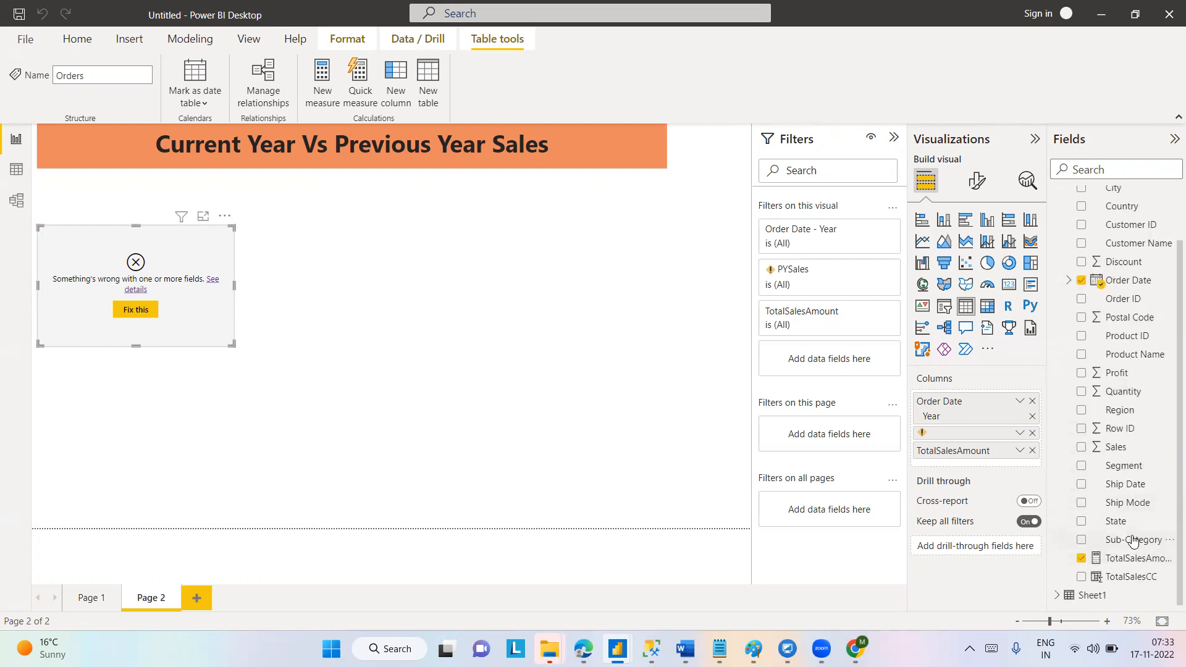
drag(1133, 541, 1140, 237)
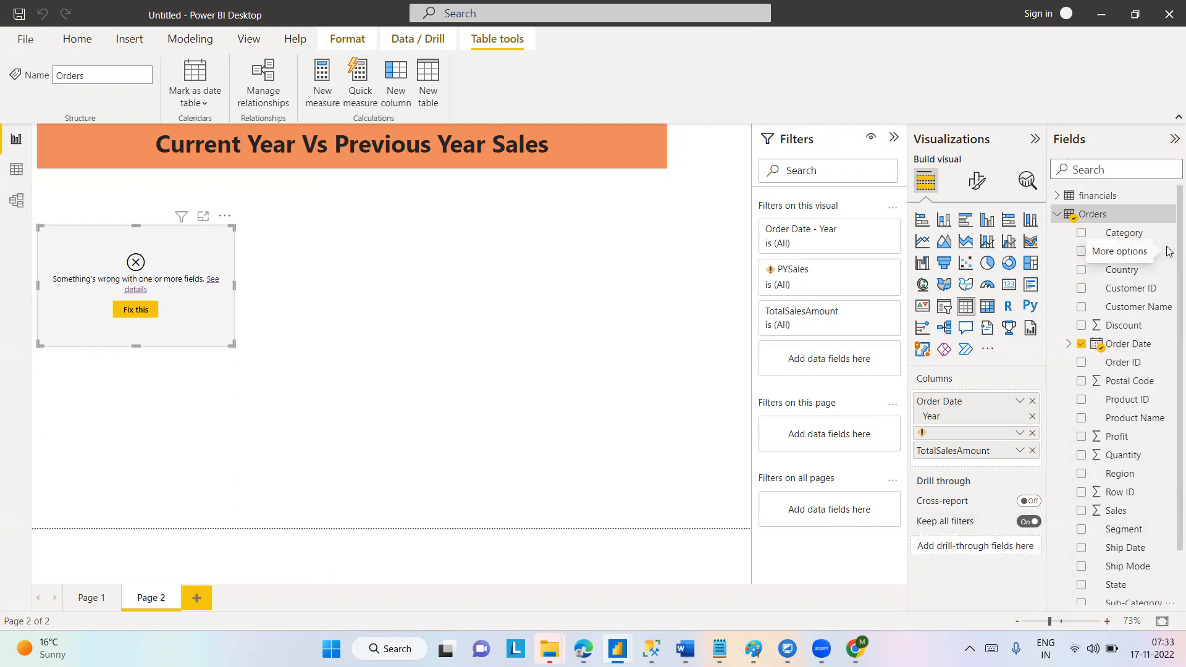
scroll(1168, 425, down, 2)
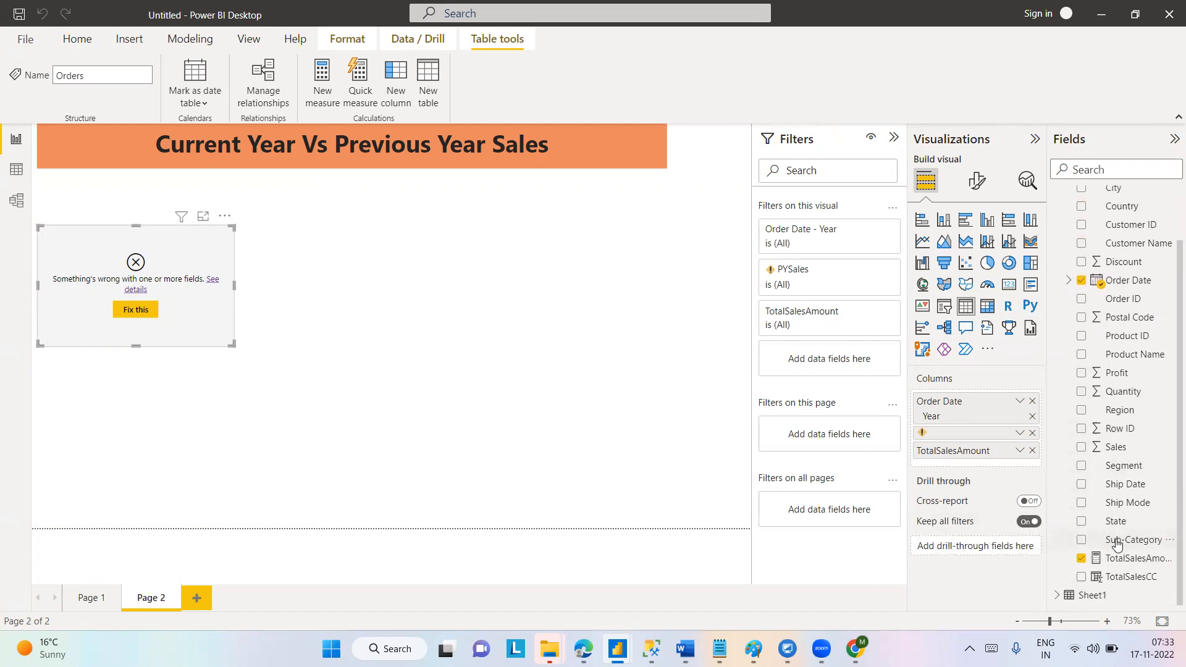
drag(1117, 543, 1121, 238)
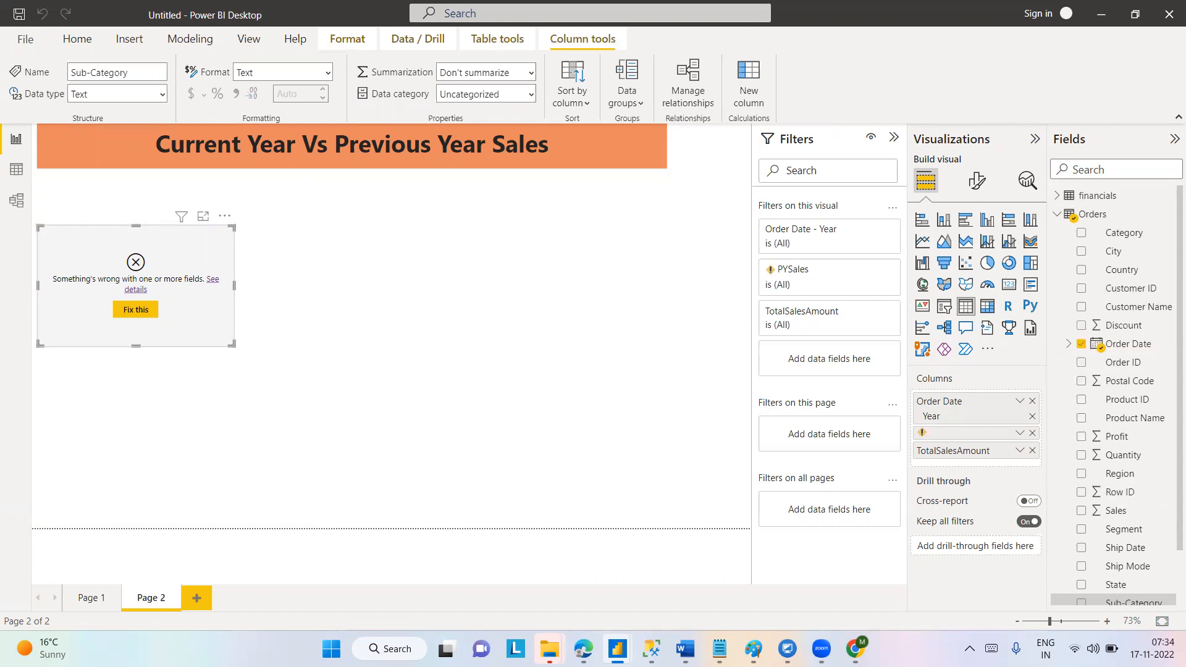
mouse_move(618, 649)
click(729, 580)
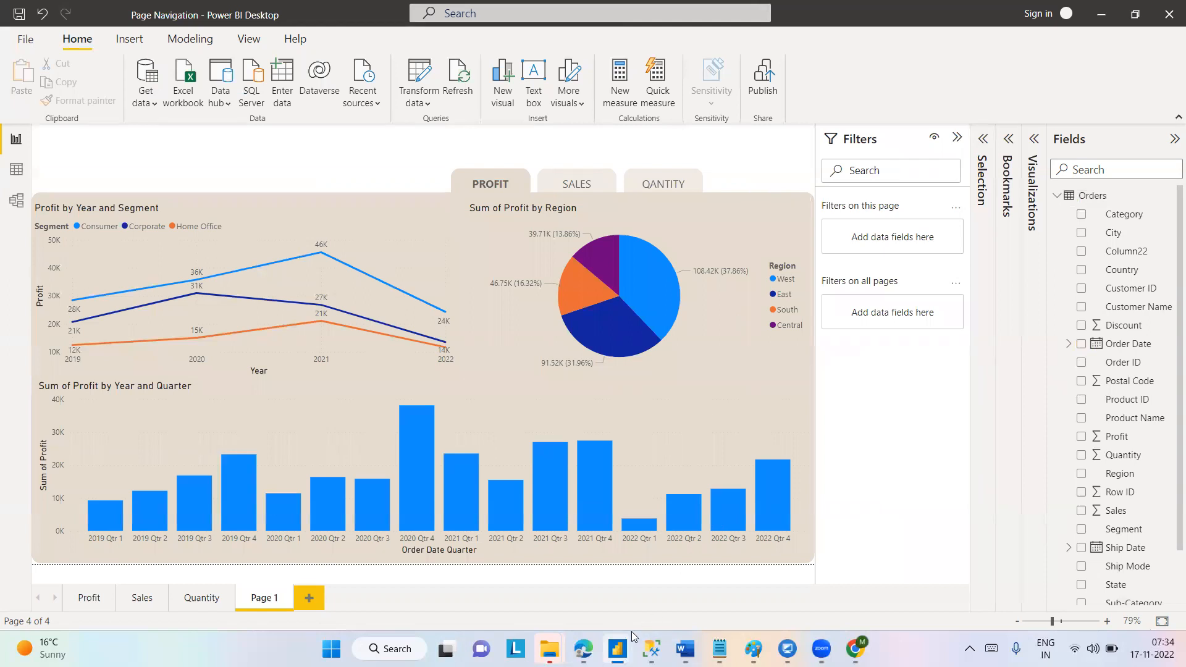
Return to the Current Year Vs Previous Year Sales report and remove the broken PYSales field from the table visual.
mouse_move(618, 649)
click(603, 581)
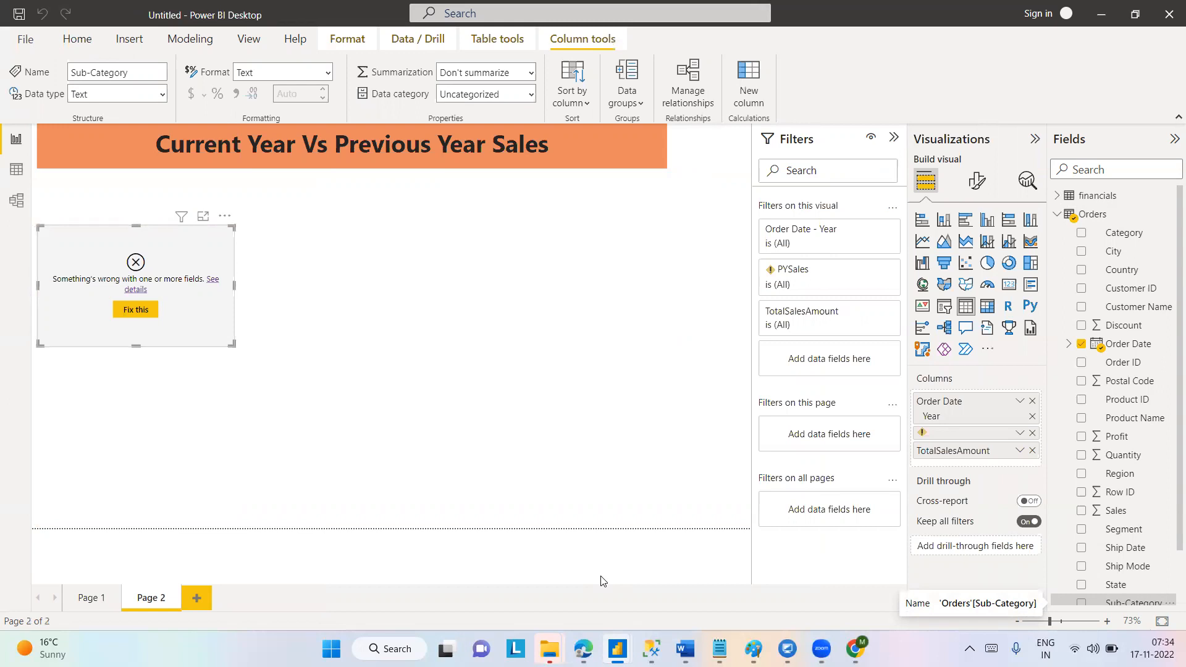
click(1033, 435)
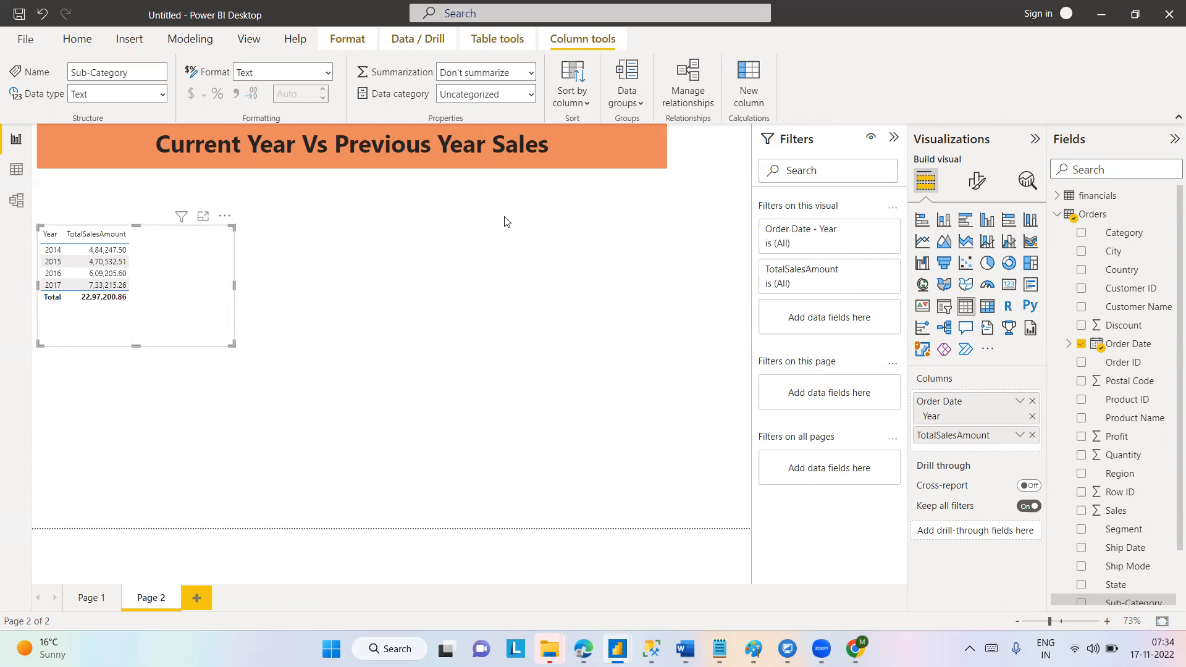
Examine the Order Date hierarchy and the formula of the TotalSalesAmount measure in the Orders table.
scroll(1169, 216, down, 2)
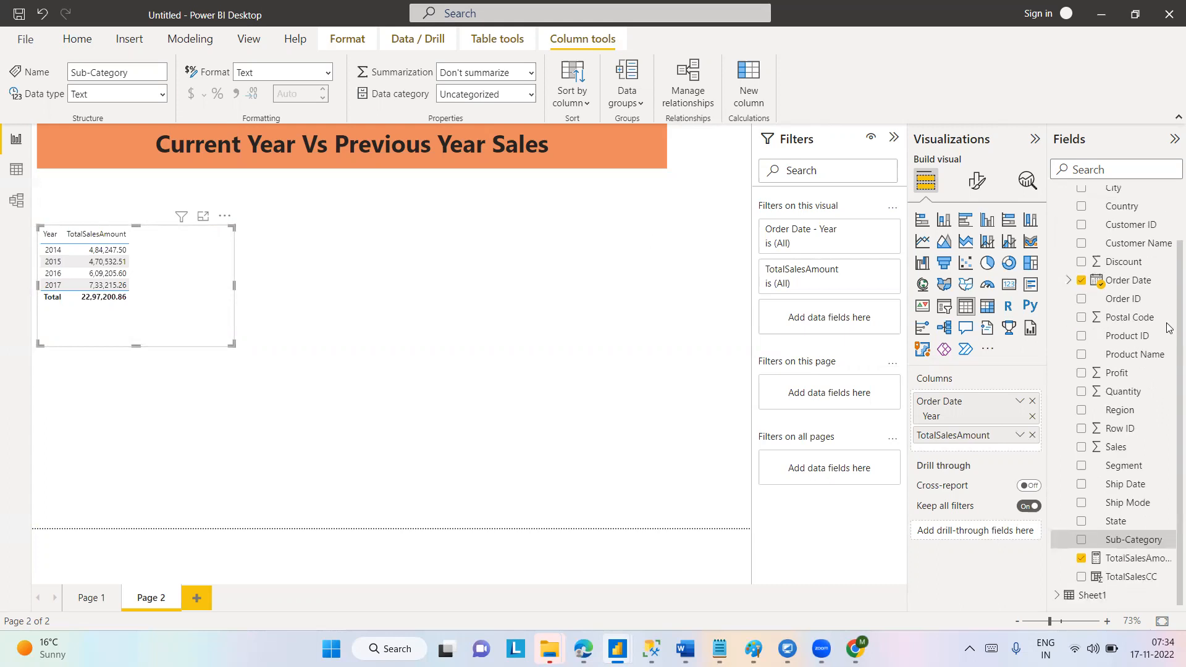
scroll(1170, 218, up, 2)
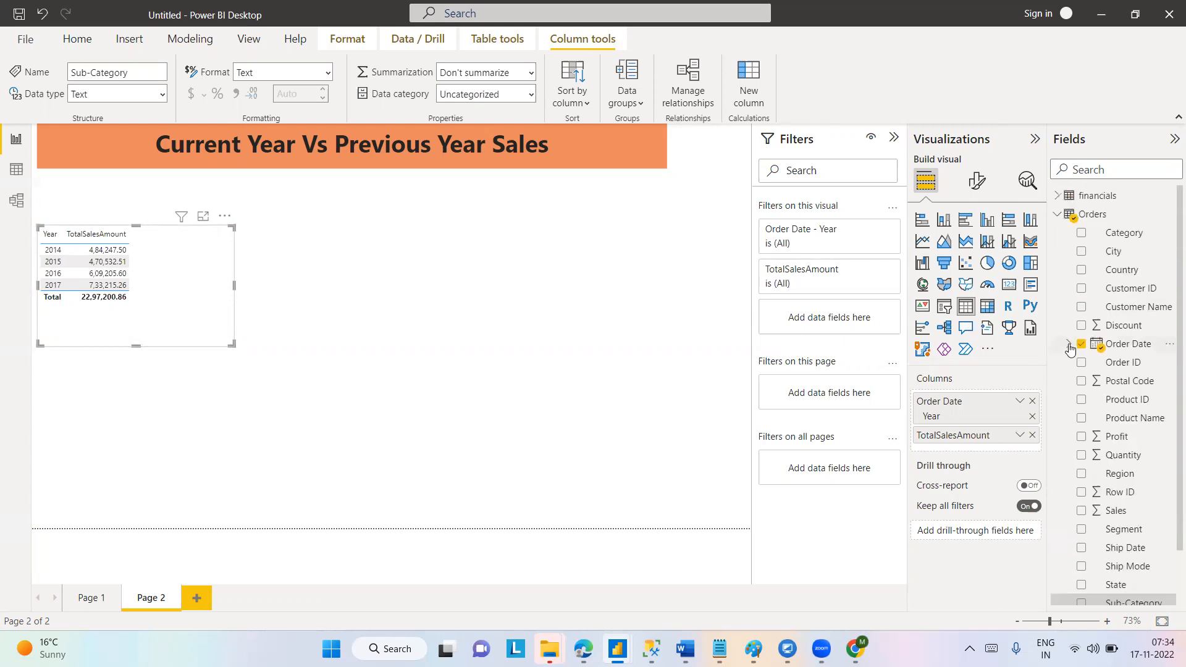
click(1069, 346)
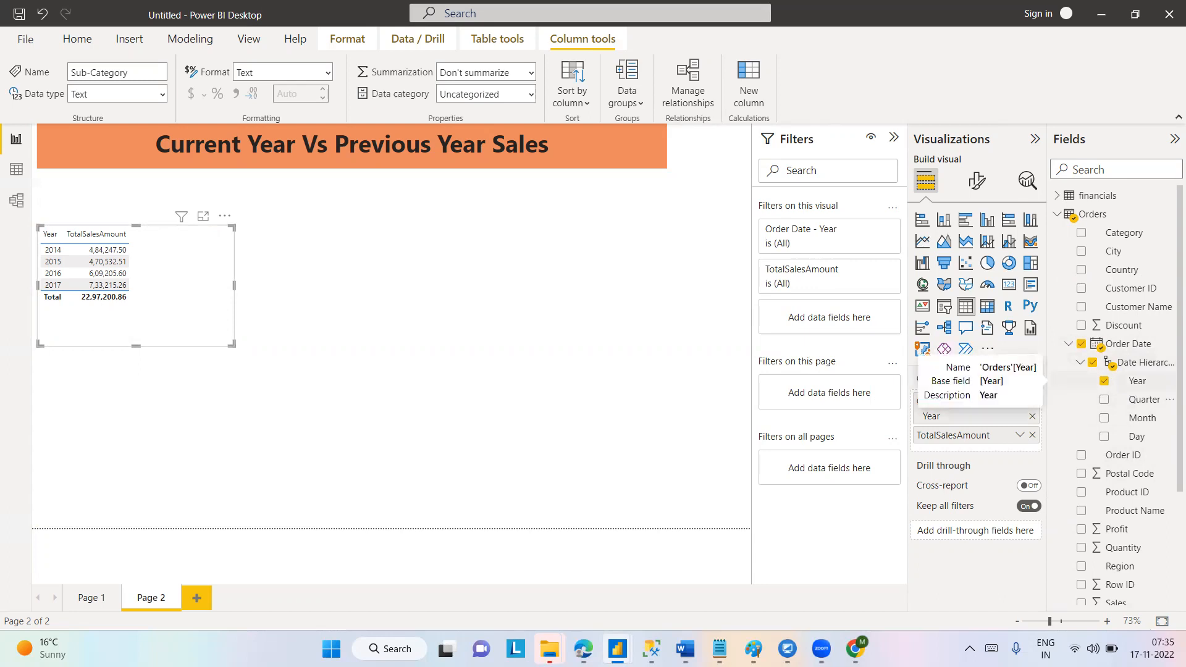
scroll(1168, 501, down, 1)
scroll(1167, 501, down, 3)
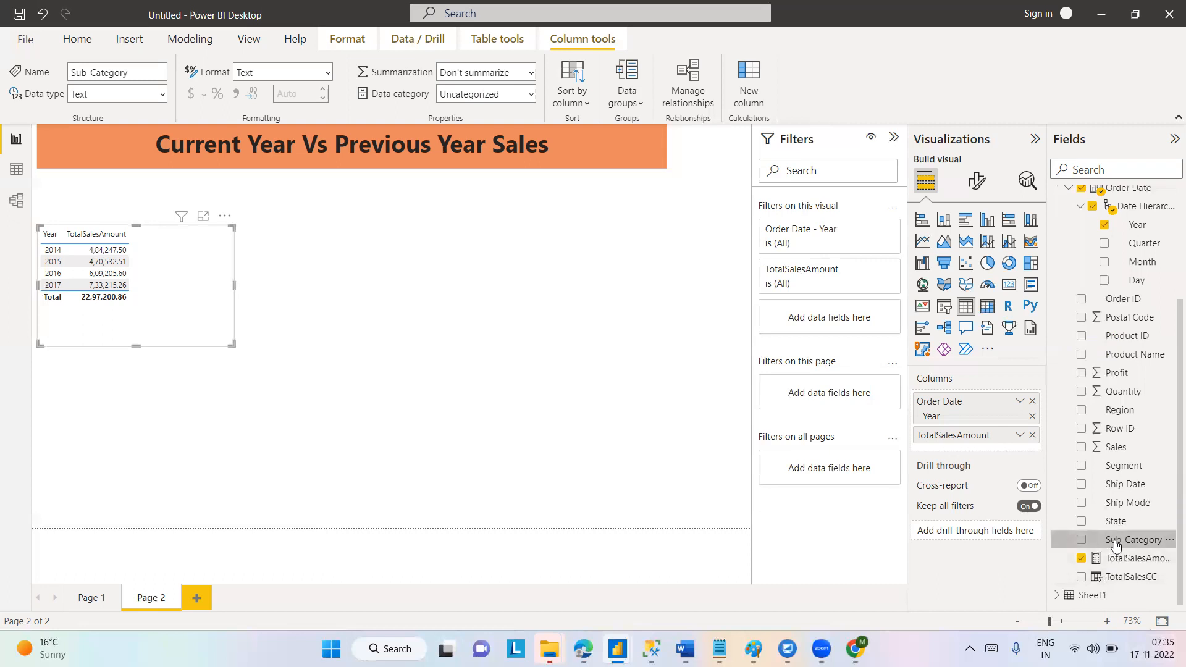
click(1115, 563)
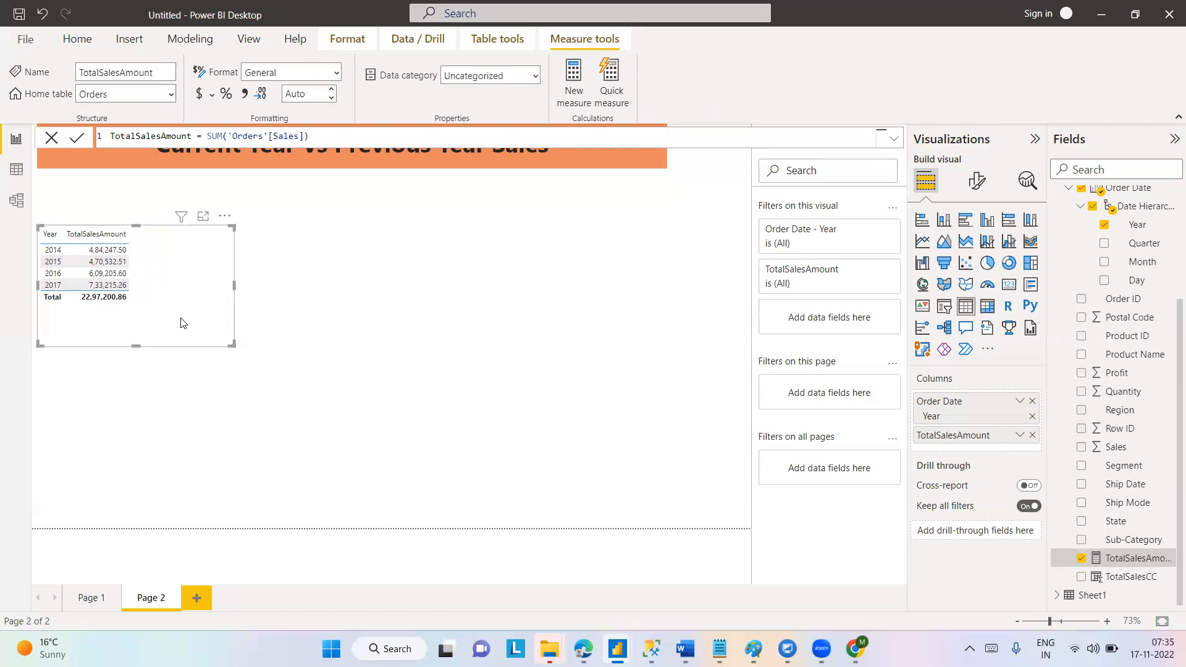
click(517, 360)
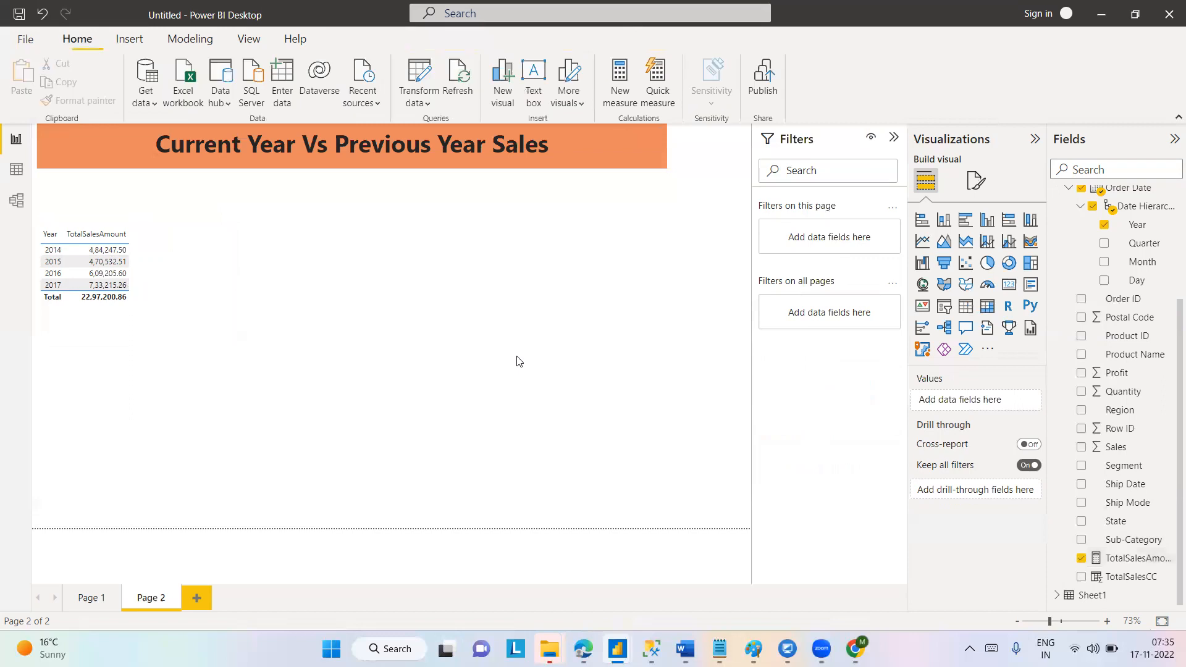
Add a new measure named PYSales to the Orders table and start its formula with the CALCULATE function.
click(145, 262)
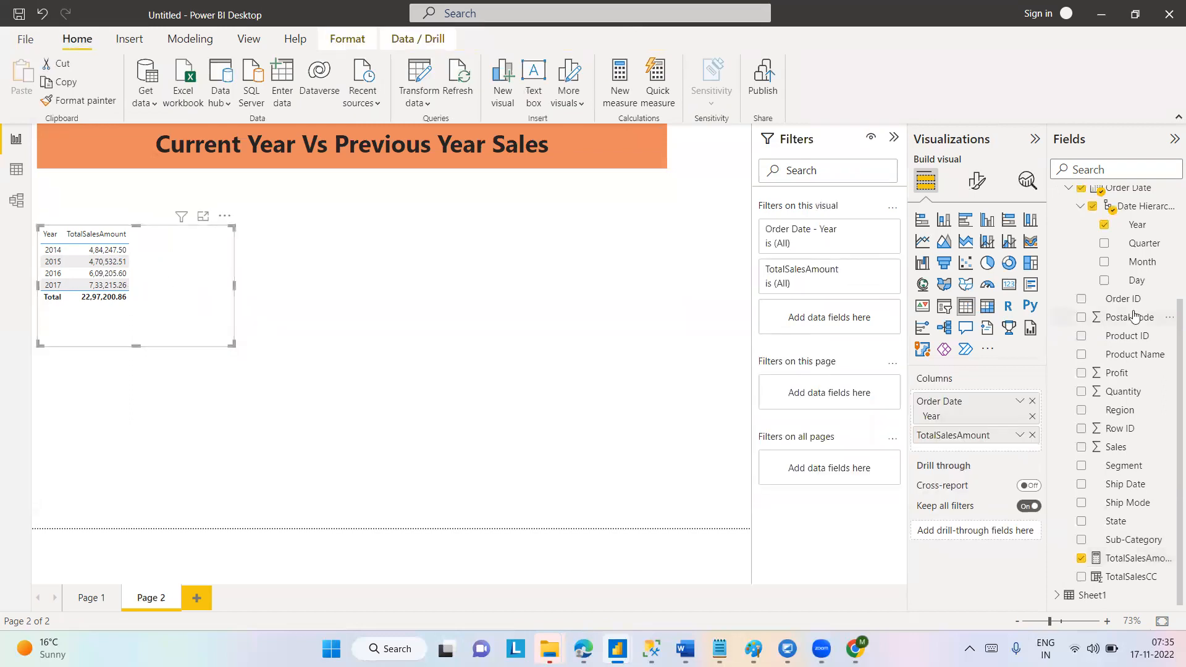
scroll(1161, 309, up, 3)
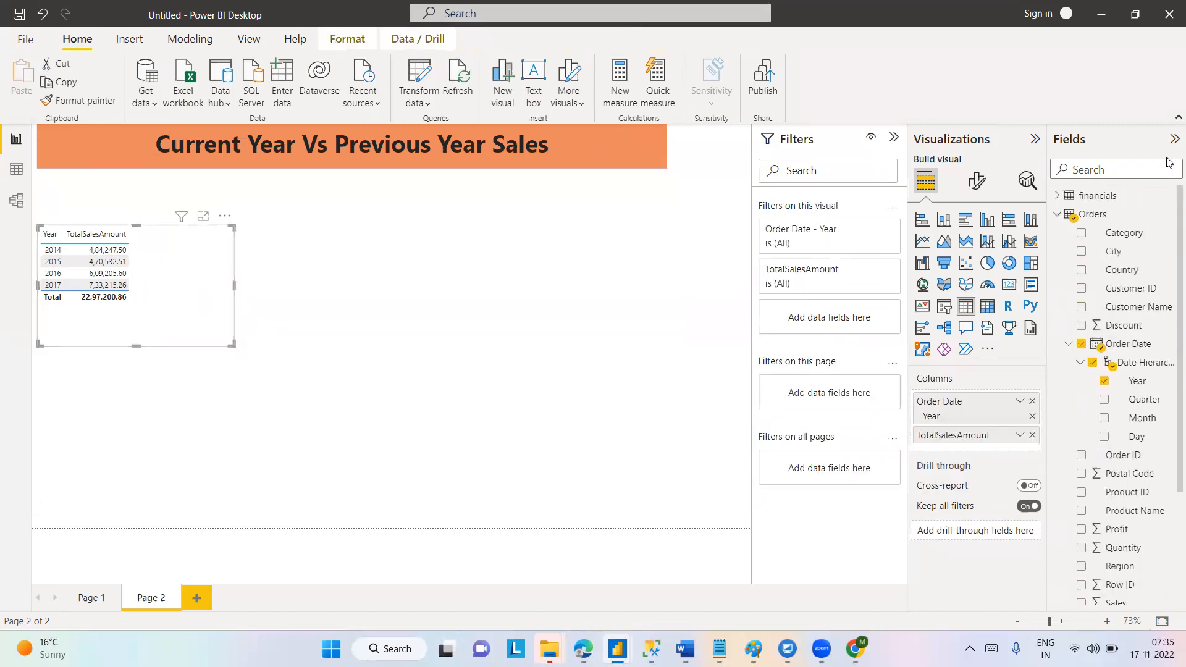
right_click(1086, 216)
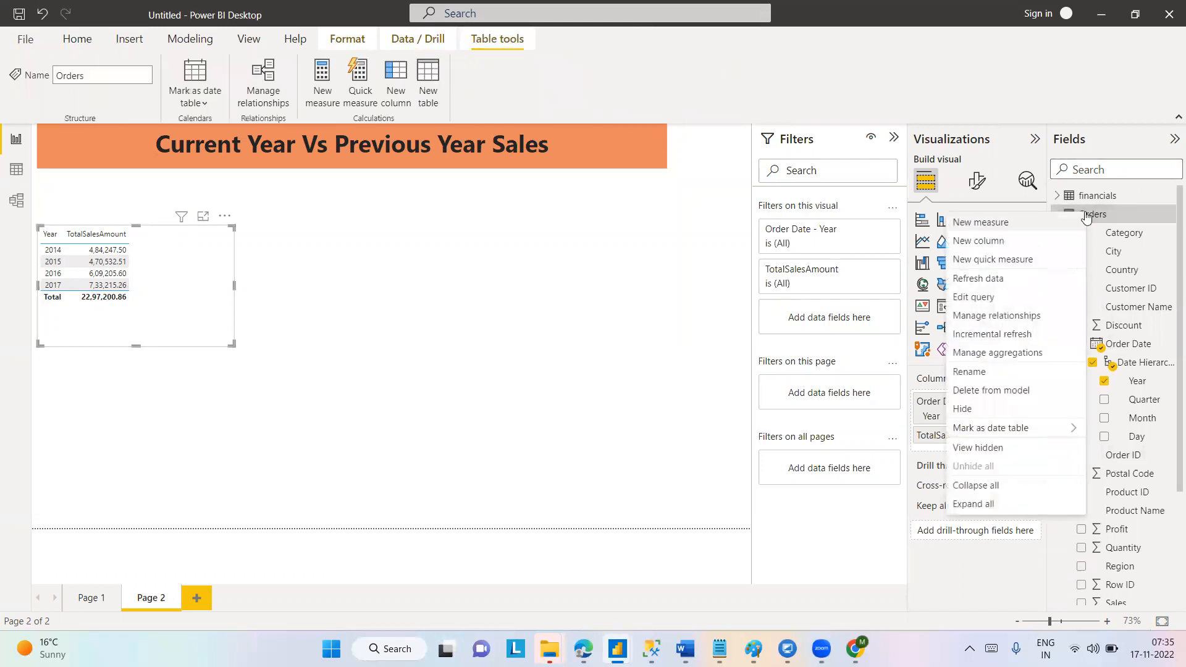
click(1013, 229)
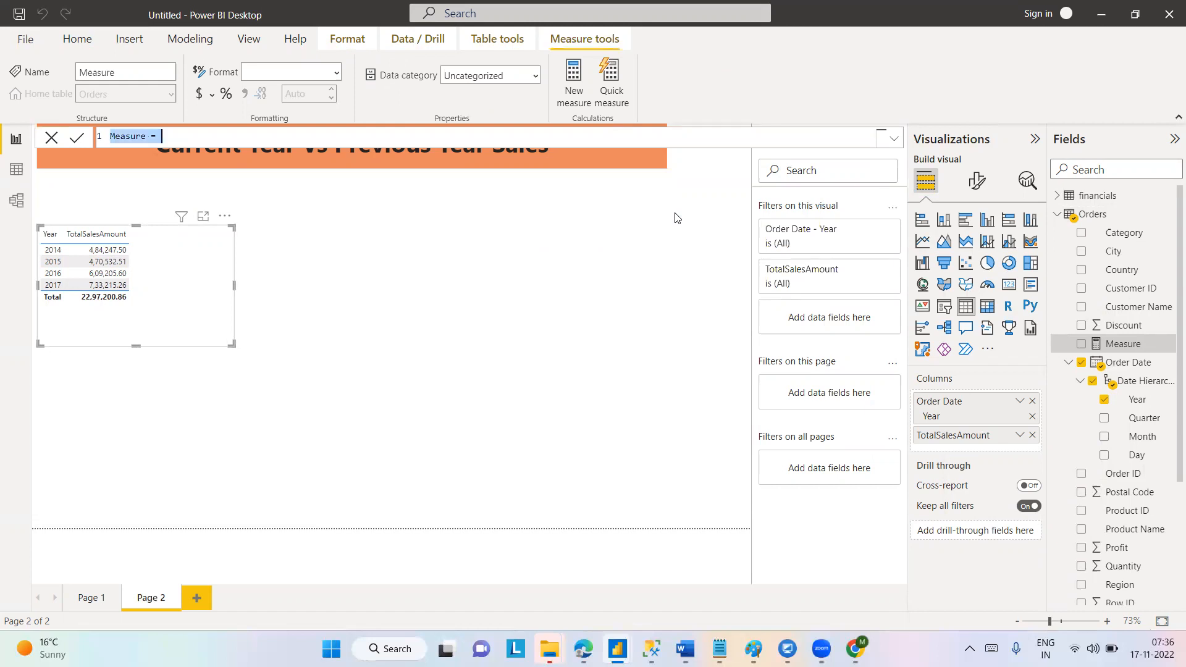
text(PYSal)
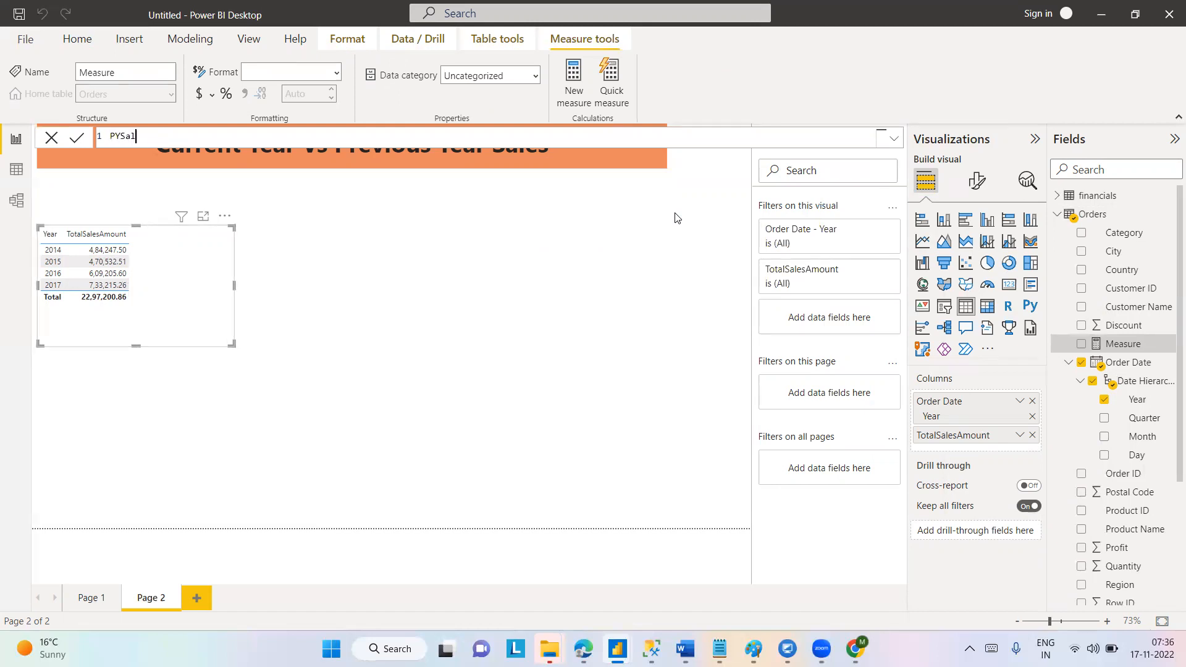
text(es =)
key(Caps_Lock)
text(CAL)
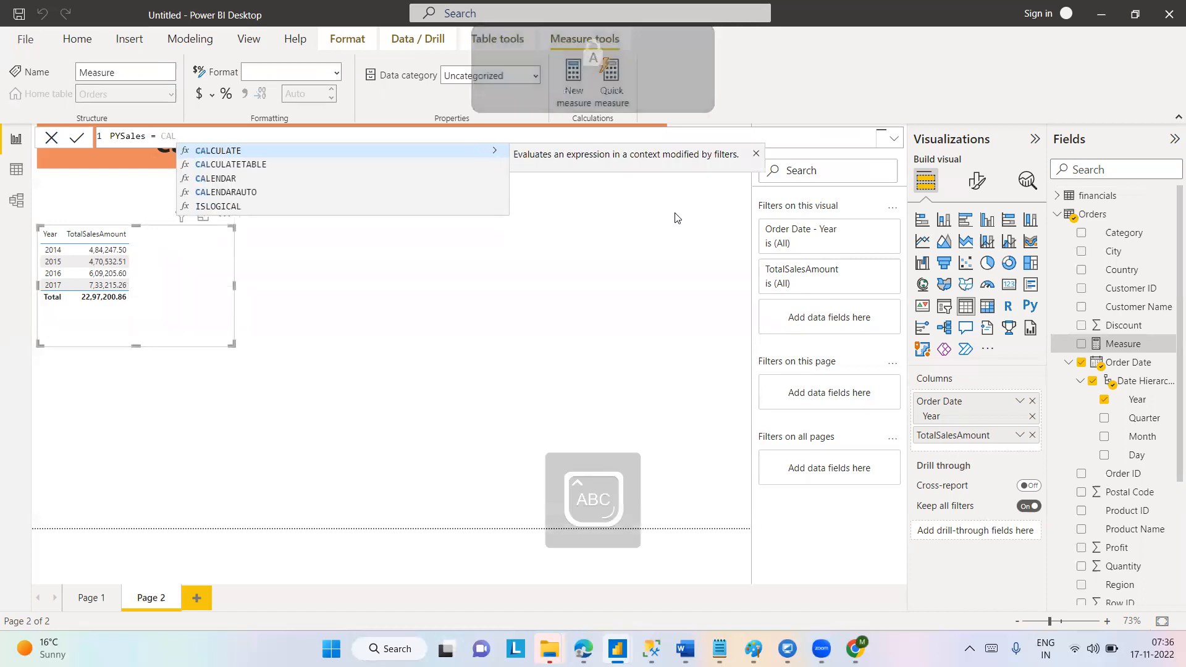
key(Tab)
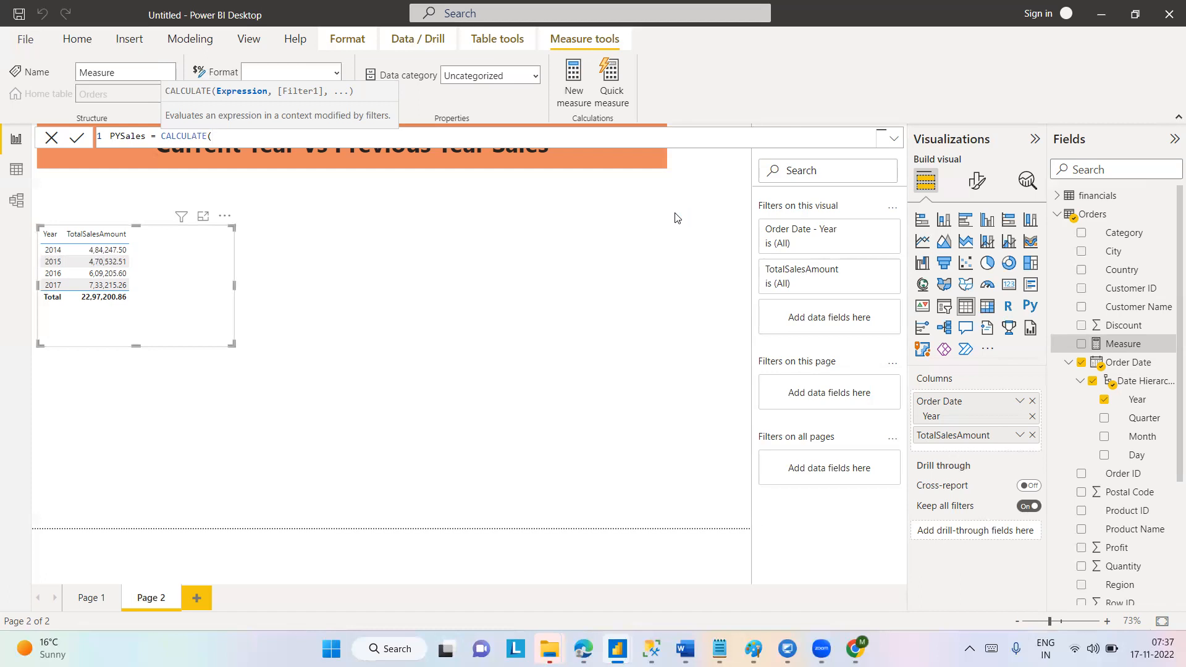
Enter SUM(Orders[Sales]) as the expression argument of CALCULATE in the PYSales formula.
text(SUM)
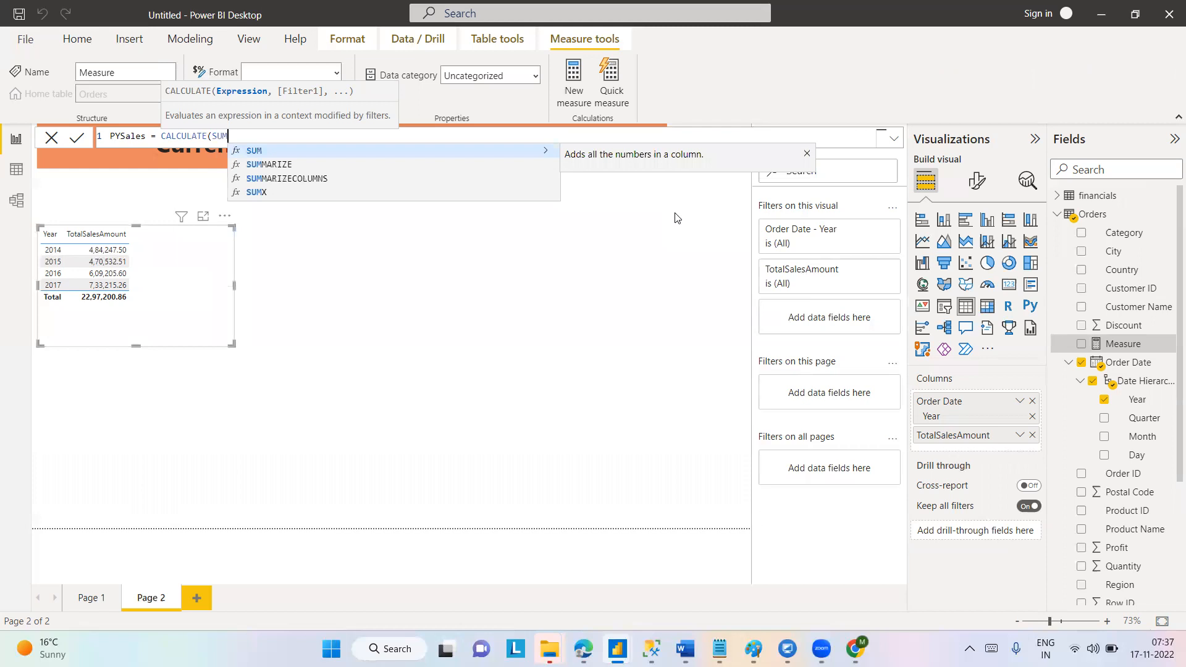
text(()
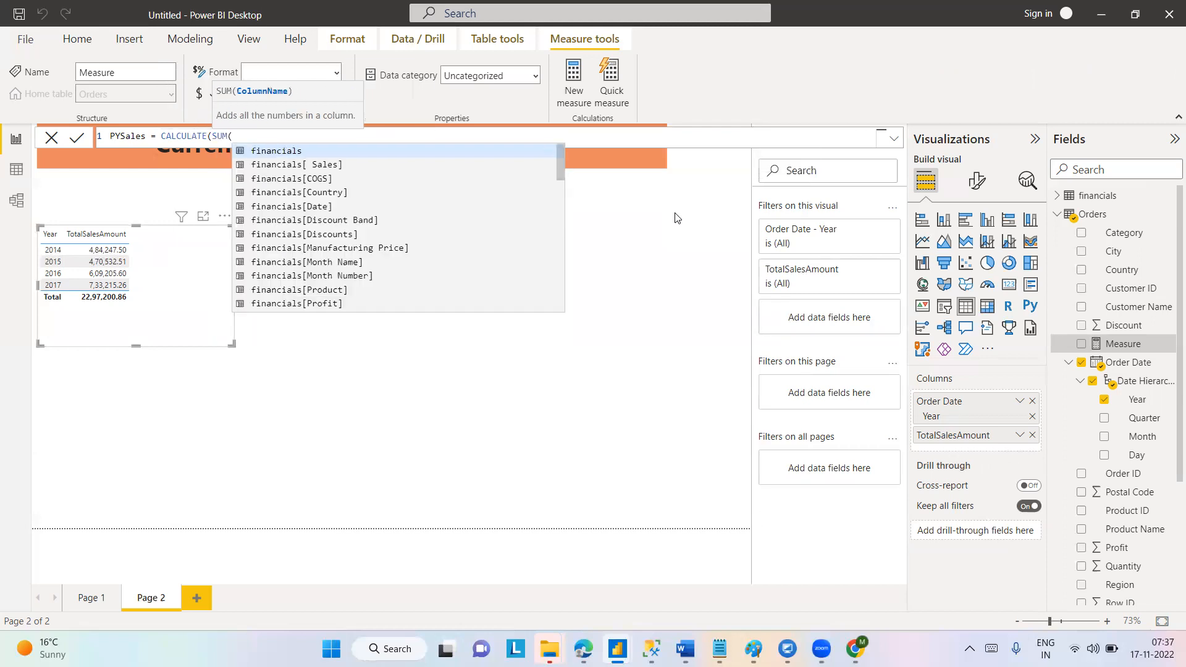
text(SAL)
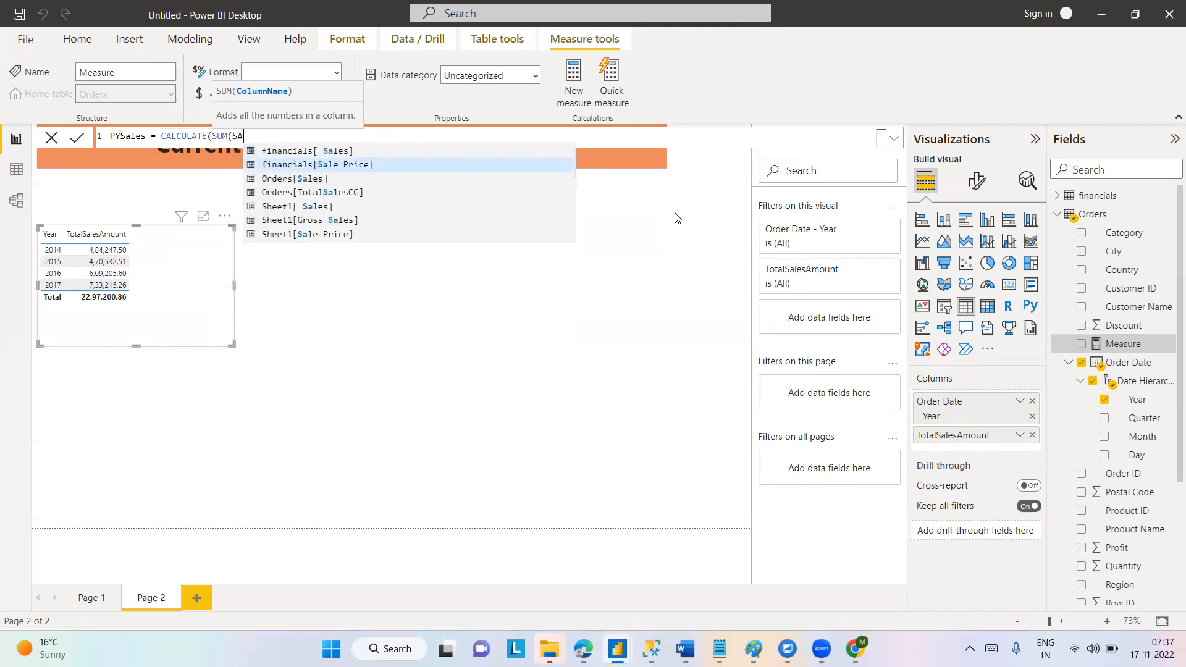
key(Down)
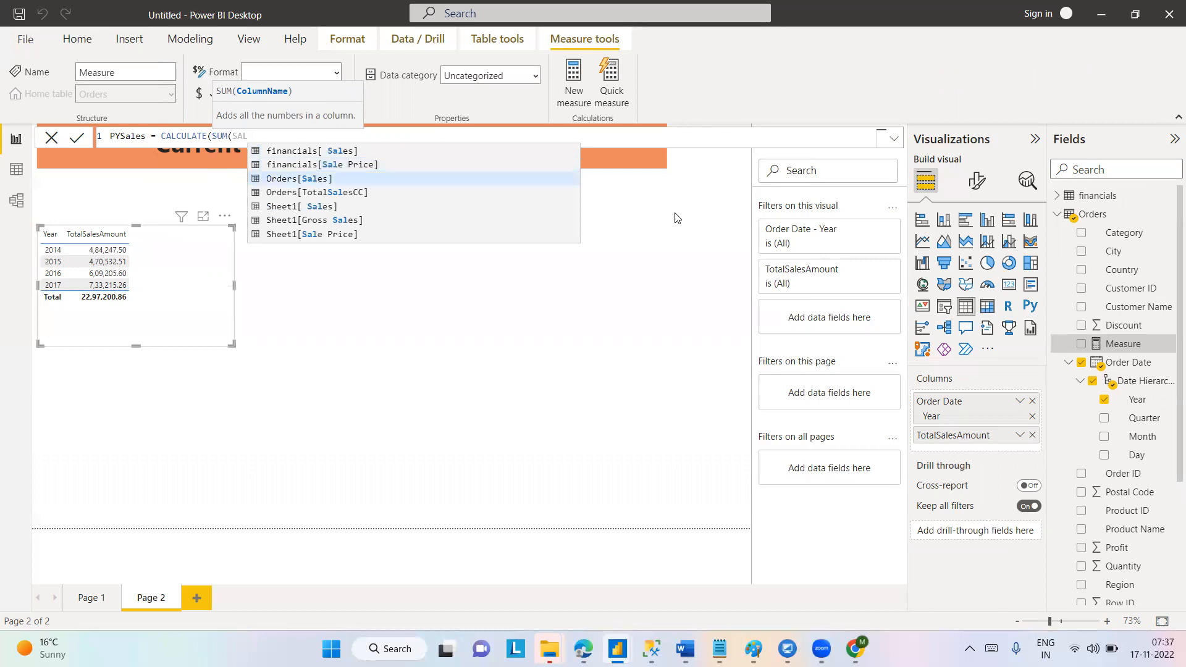
key(Tab)
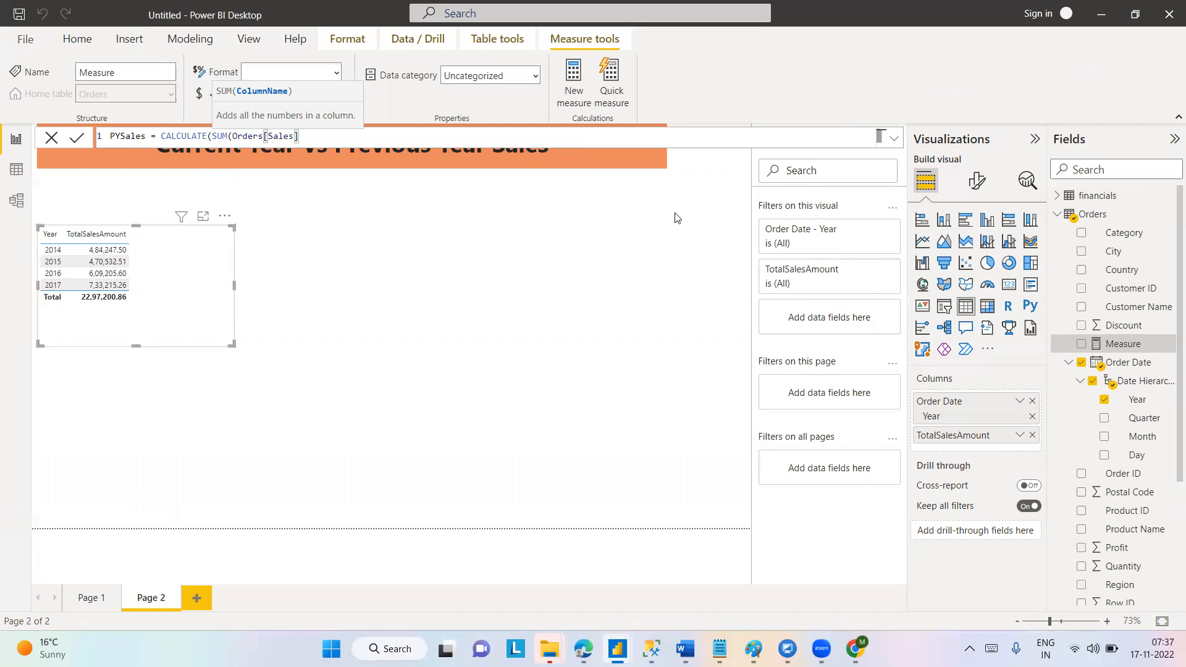
text(),)
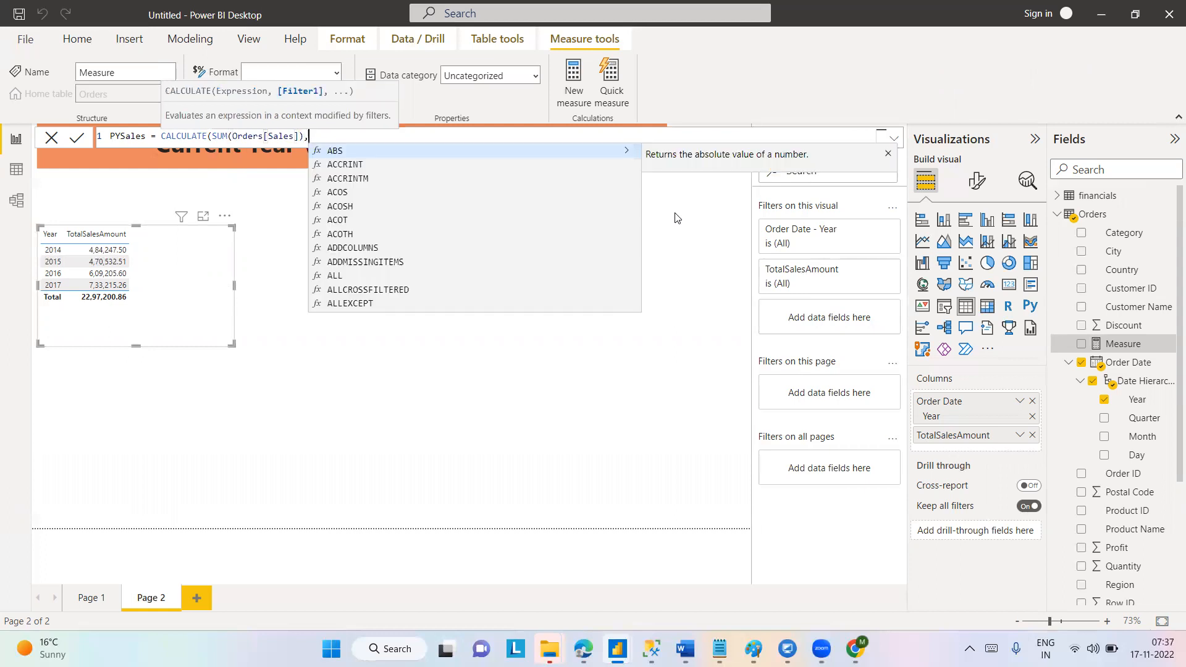
text(ALL)
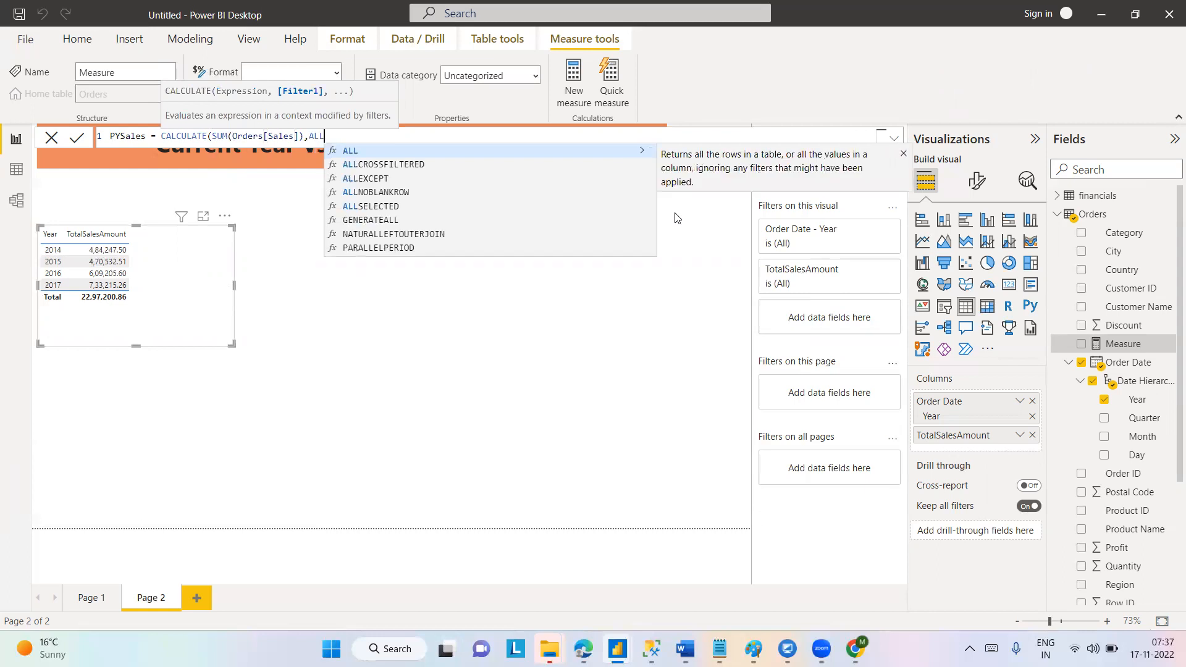
text(()
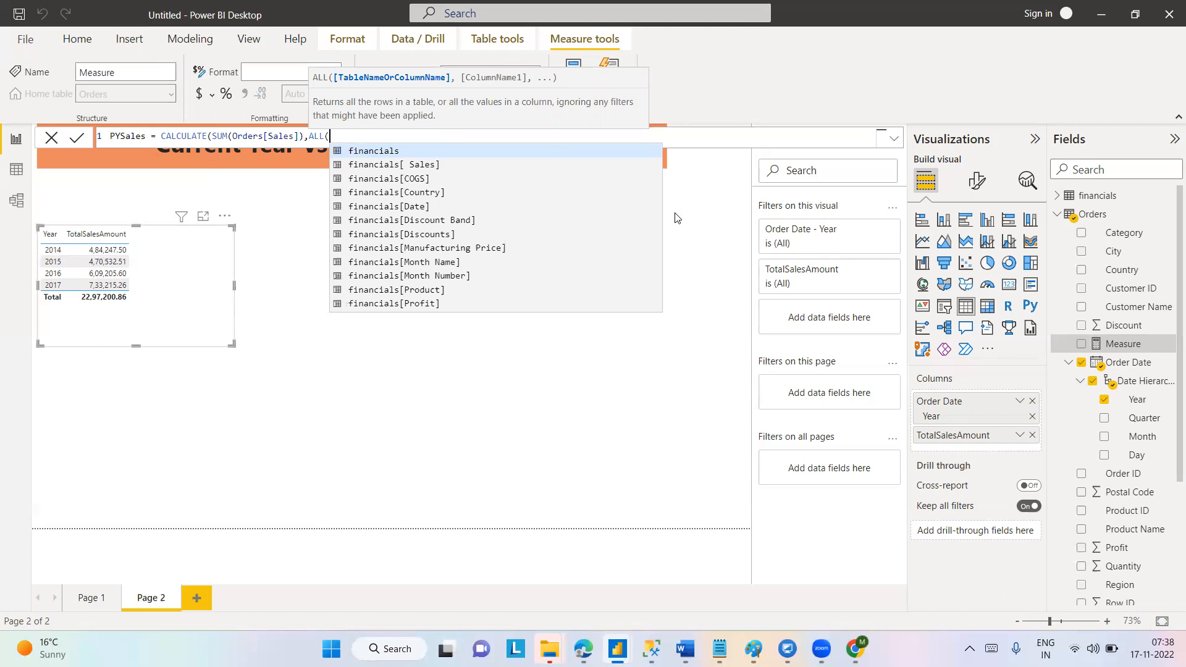
Start an ALL filter argument on the Orders[Order Date] column in the CALCULATE function.
text(ORD)
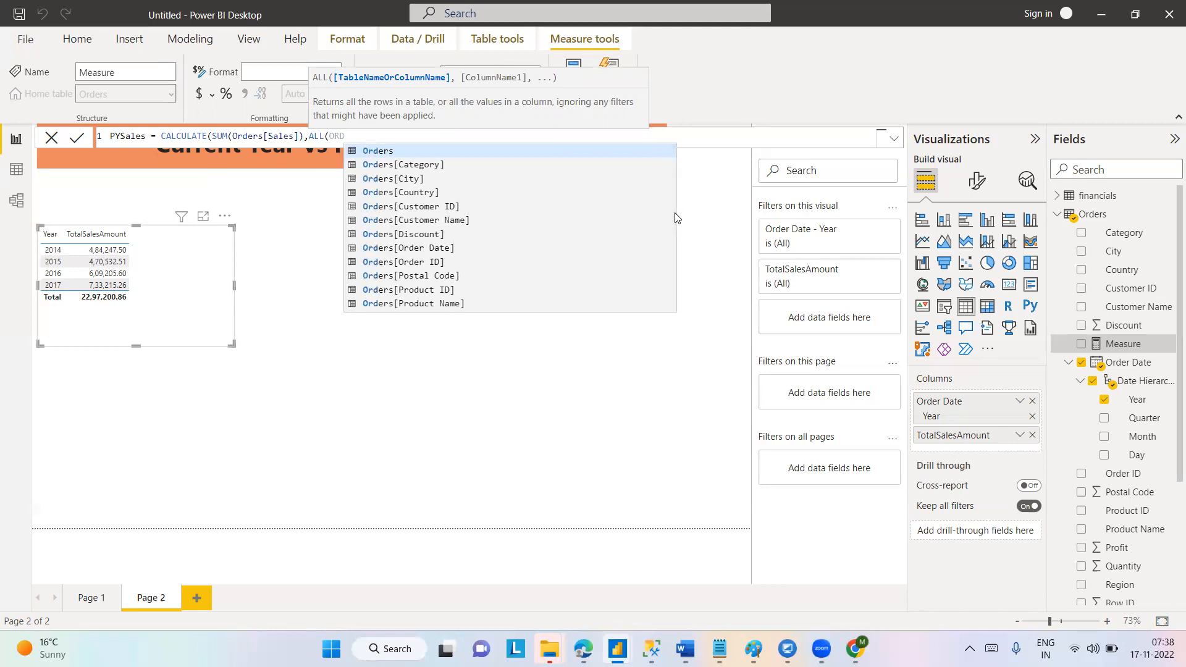
key(Down)
key(Down)
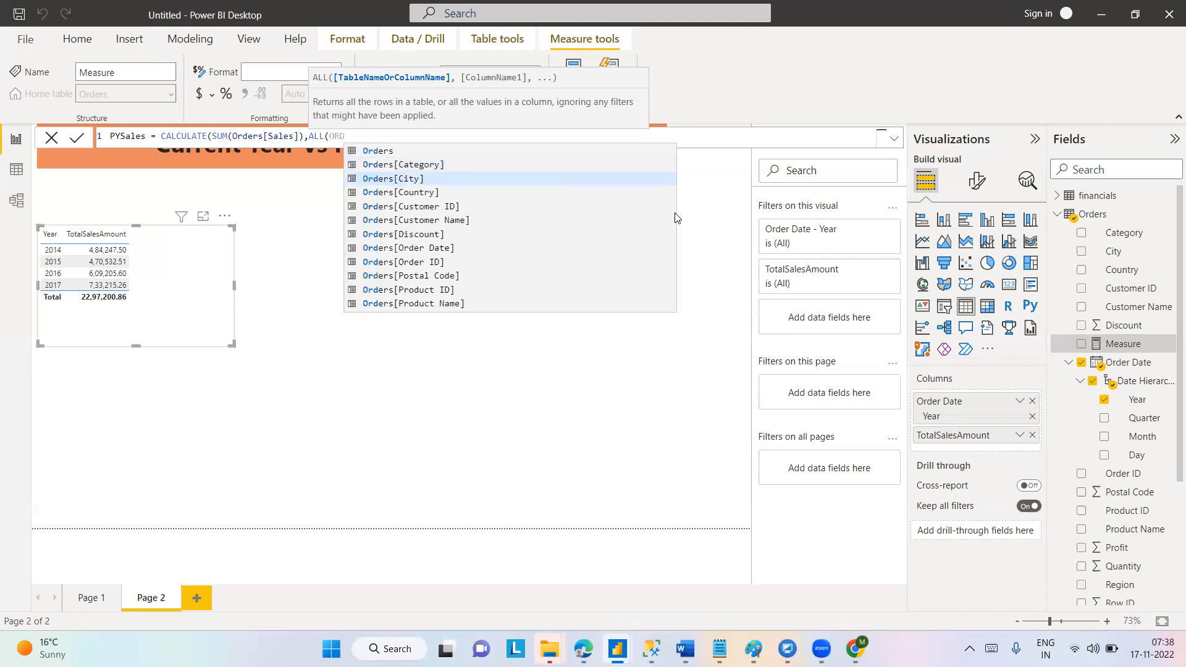
key(Down)
key(Down)
key(Down)
key(Down)
key(Down)
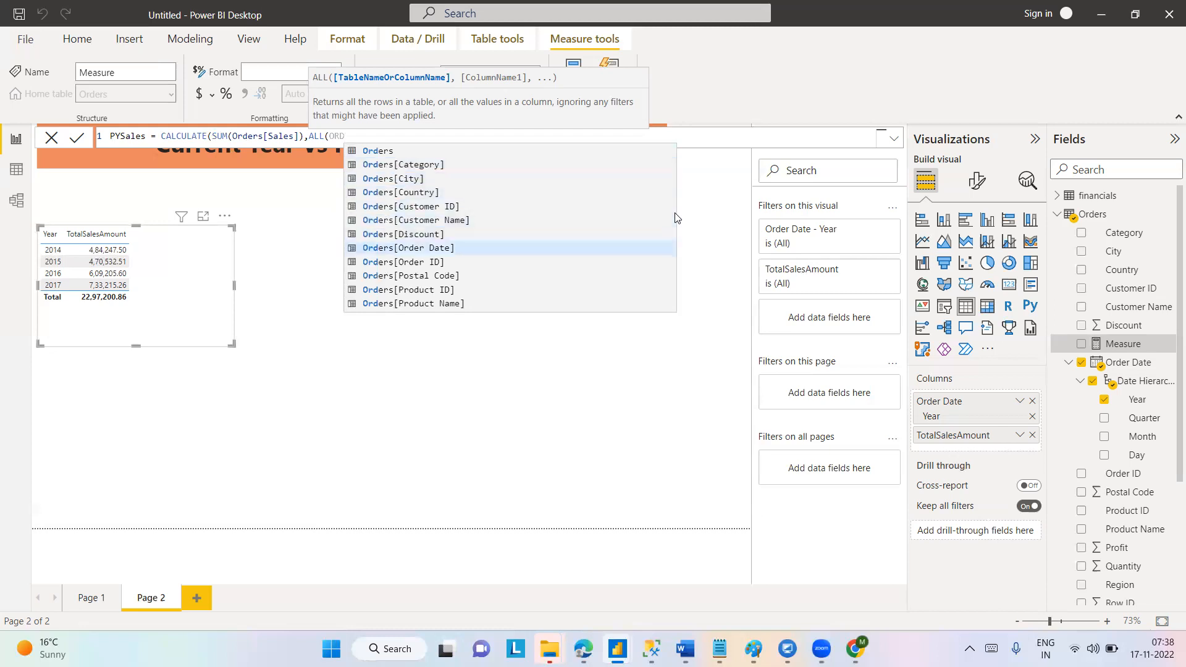
key(Tab)
Narrow the ALL argument to the .[Year] level of Order Date and close it, ready for another filter.
text(.)
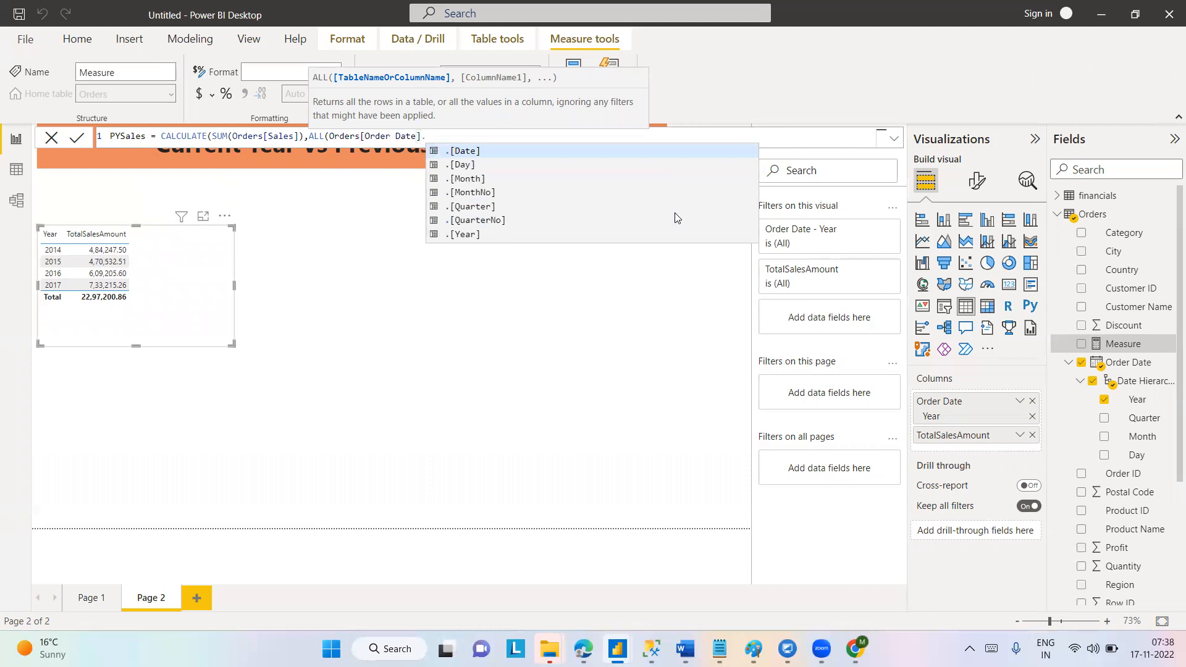
key(Down)
key(Down)
key(Down)
key(Down)
key(Down)
key(Down)
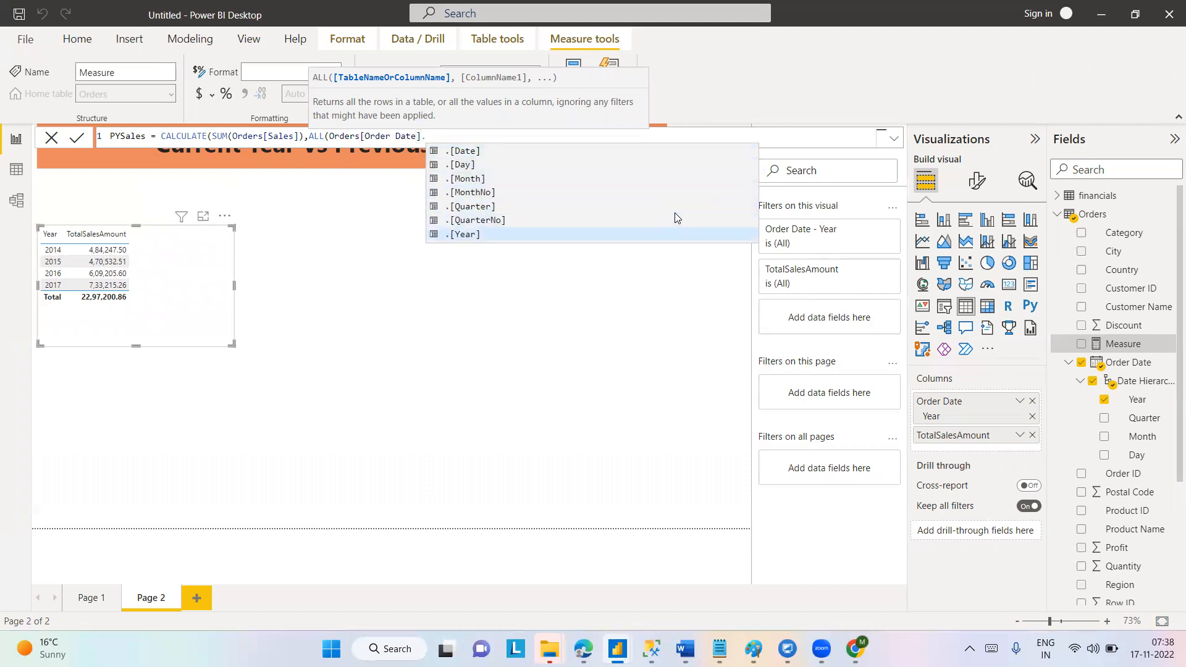
key(Tab)
text())
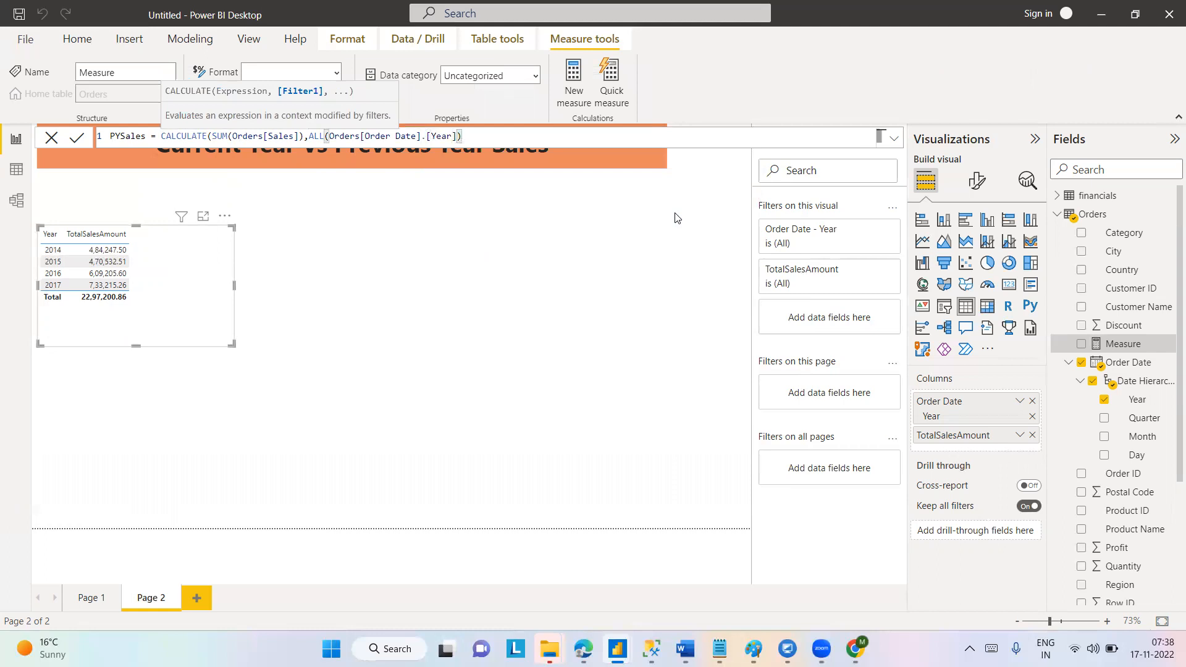
text(,)
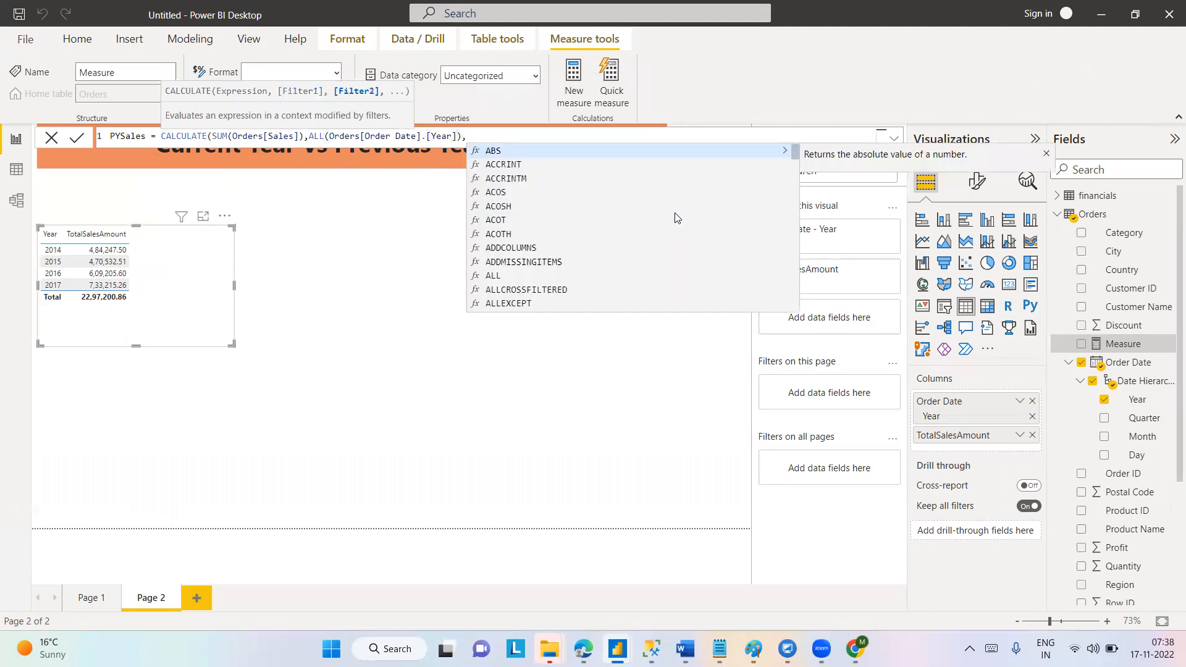
text(DAT)
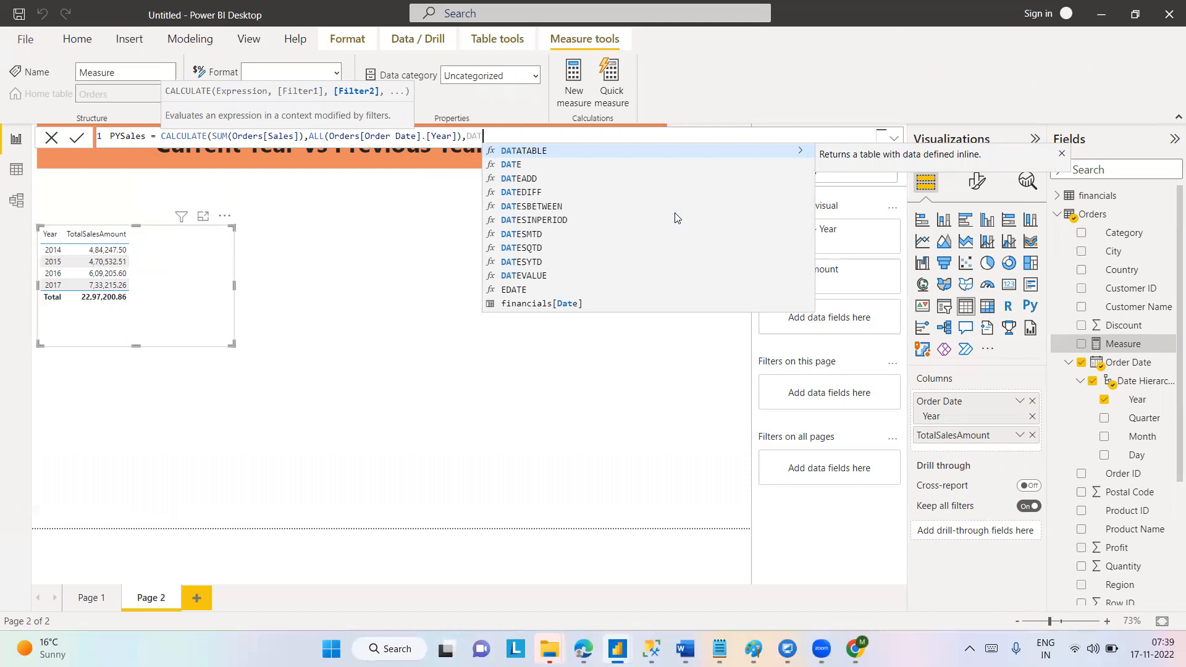
Add a DATEADD filter argument with Orders[Order Date] as its dates column.
text(E)
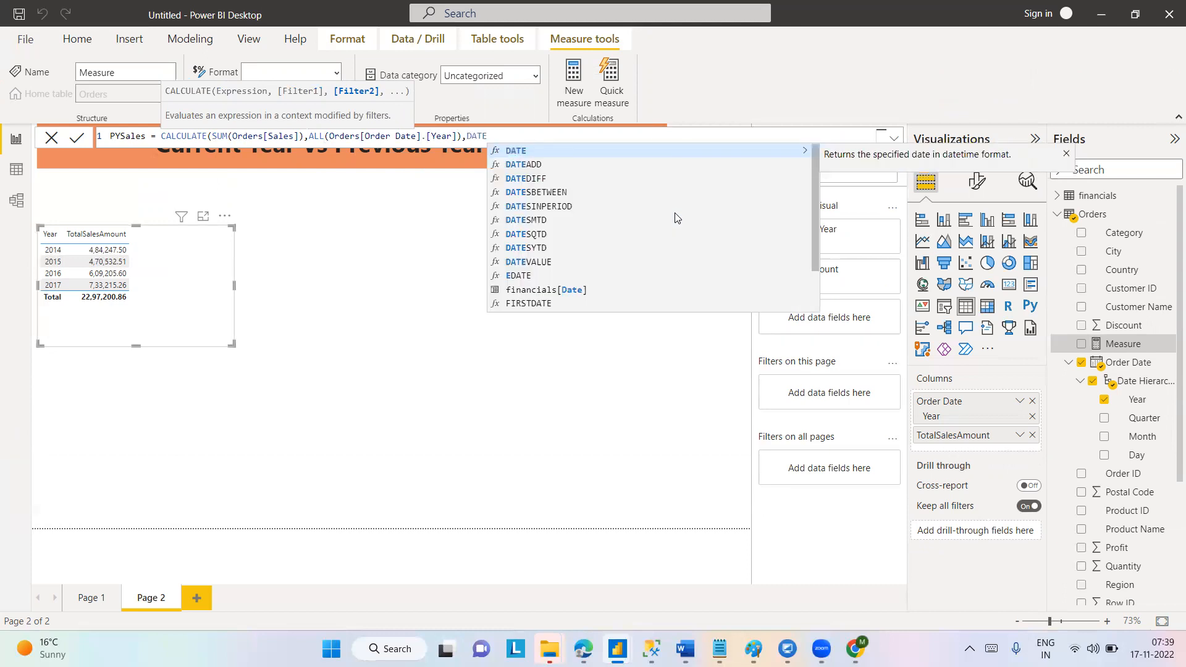
text(DAD()
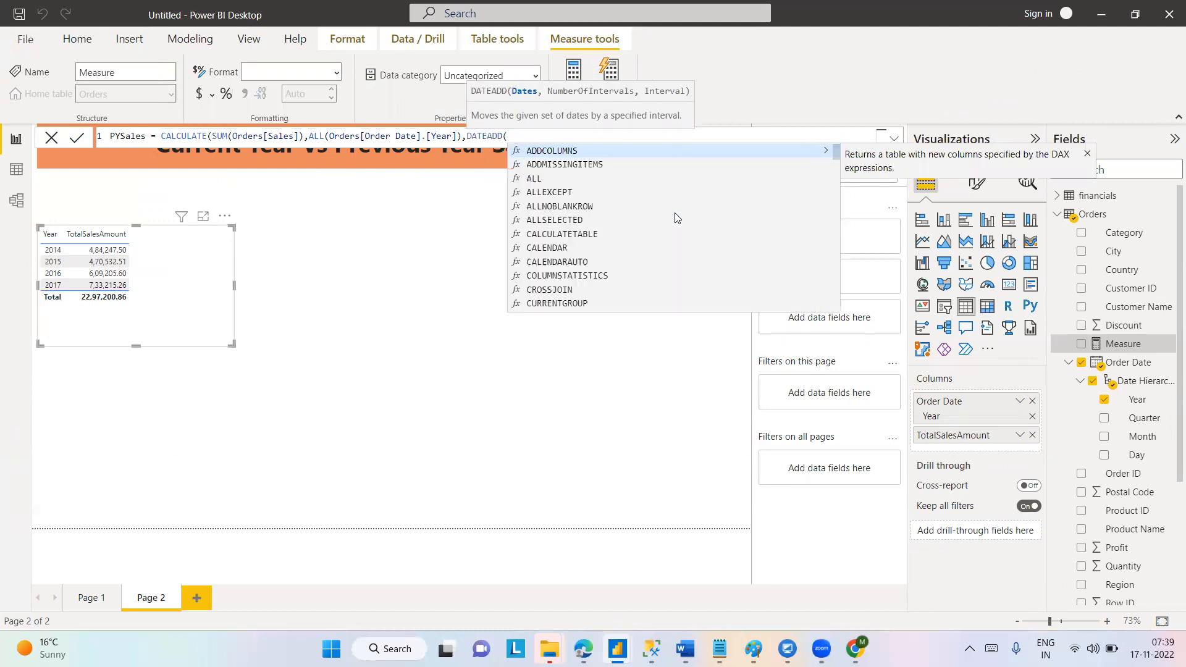
text(ORD)
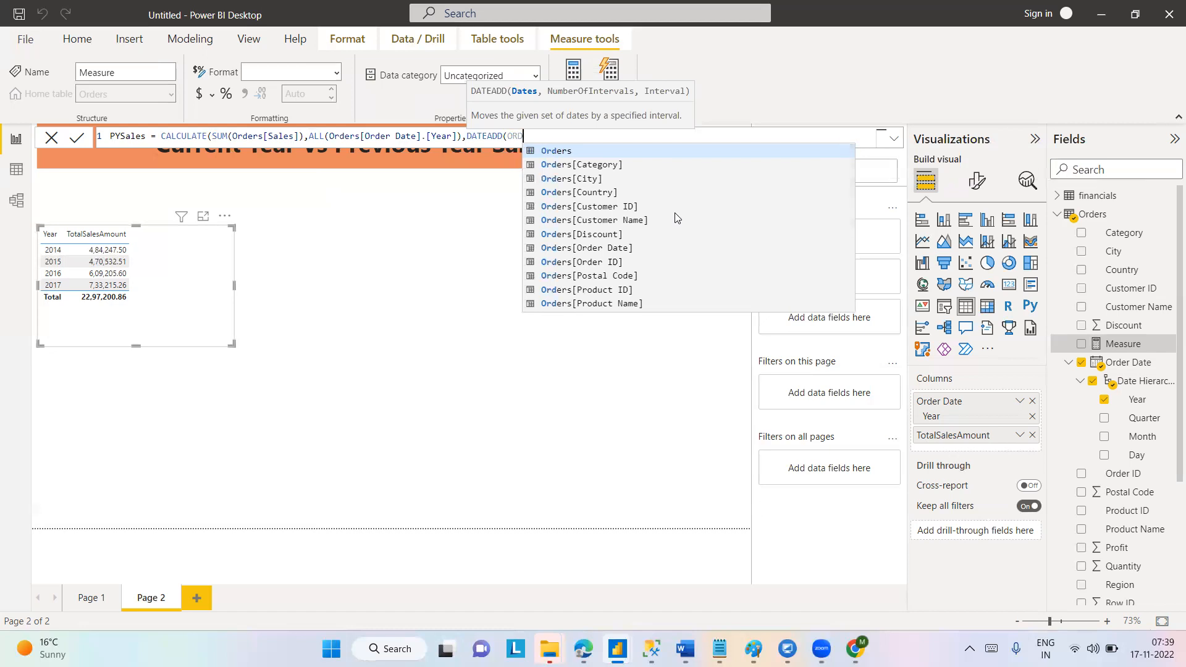
key(Down)
key(Down)
key(Down)
key(Down)
key(Down)
key(Down)
key(Down)
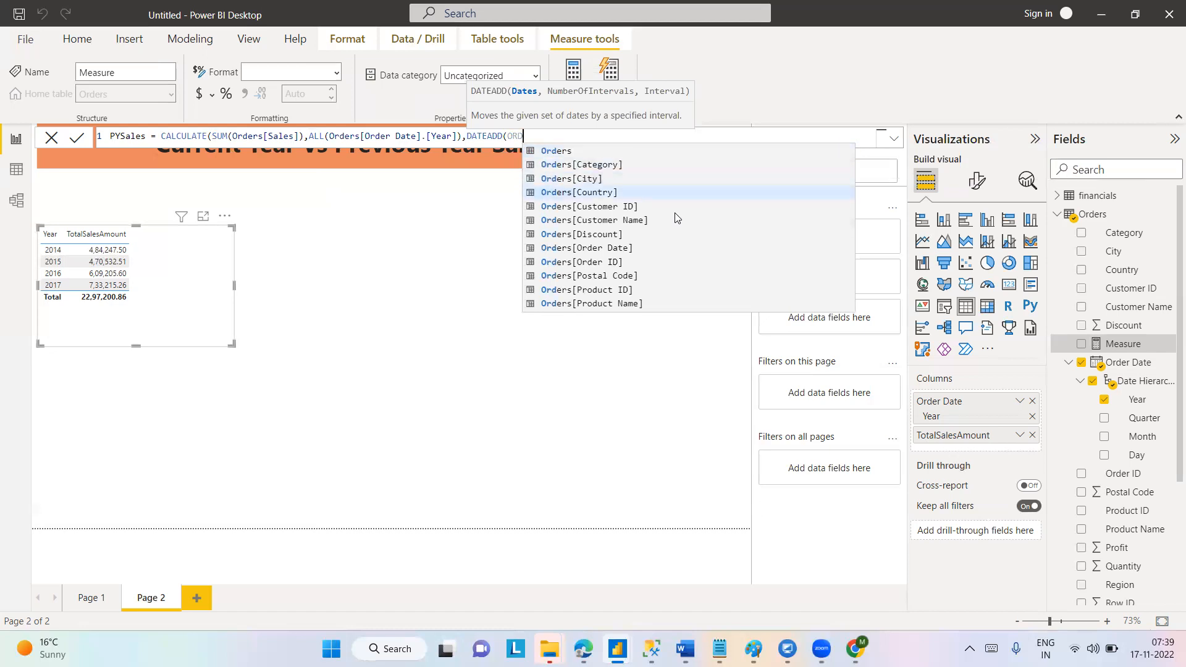
key(Tab)
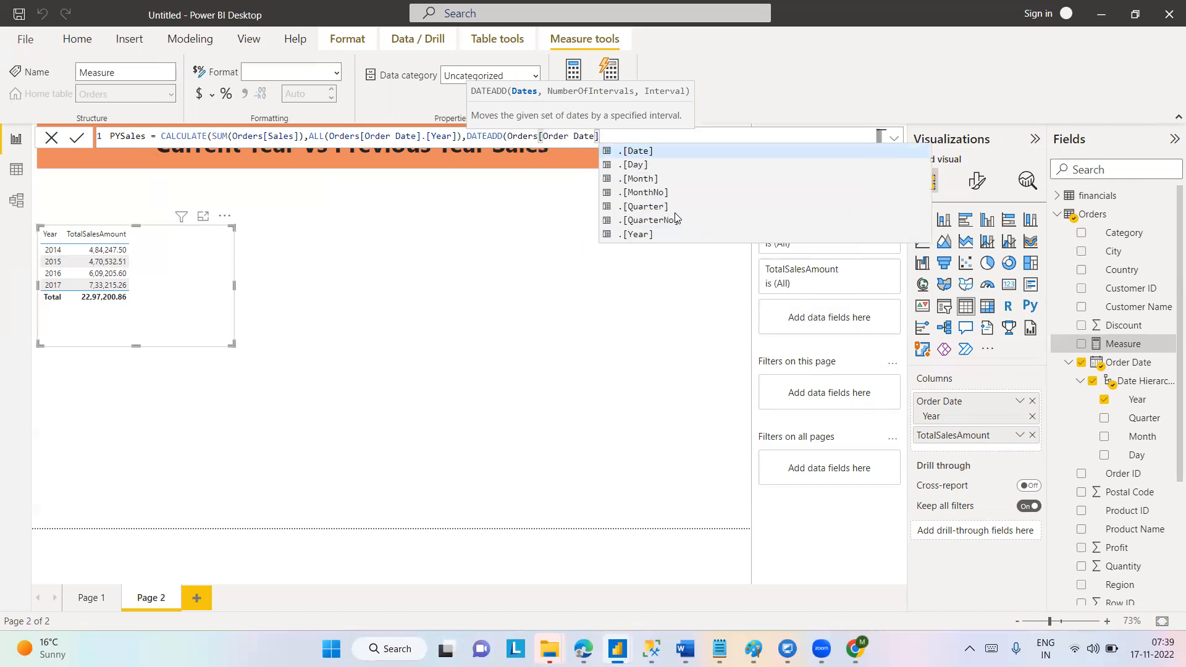
Complete the DATEADD function with -1 as the number of intervals and YEAR as the interval.
text(,)
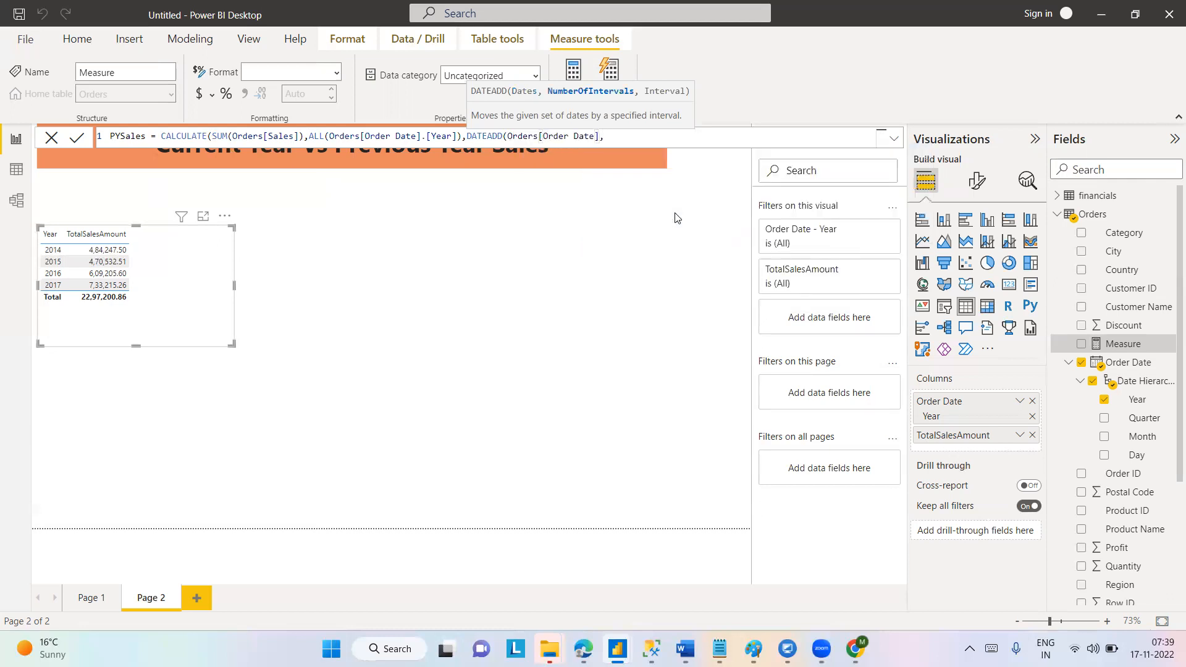
text(-1,)
key(Down)
key(Down)
key(Down)
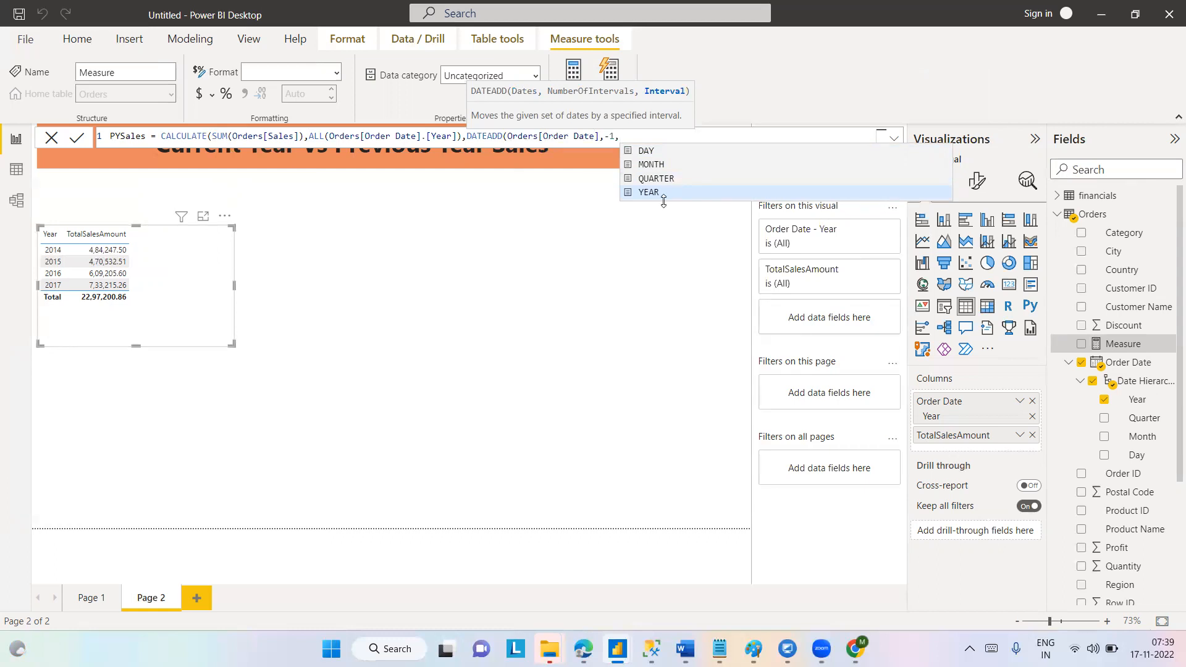
text(YEAR)
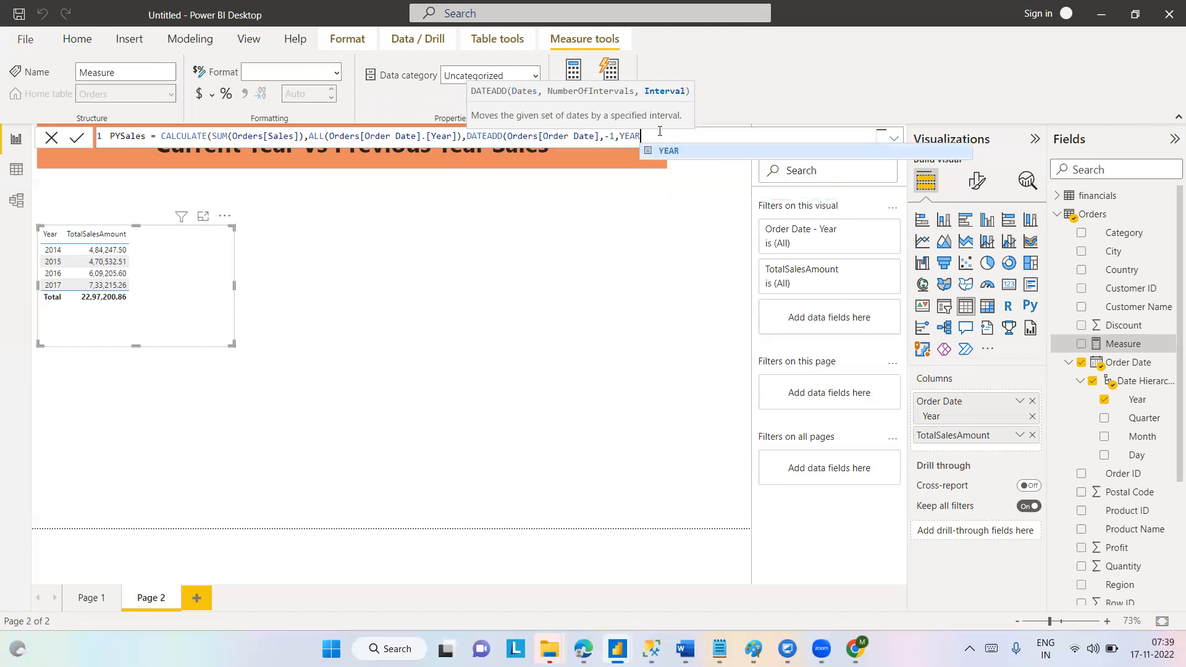
click(540, 136)
drag(540, 136, 599, 135)
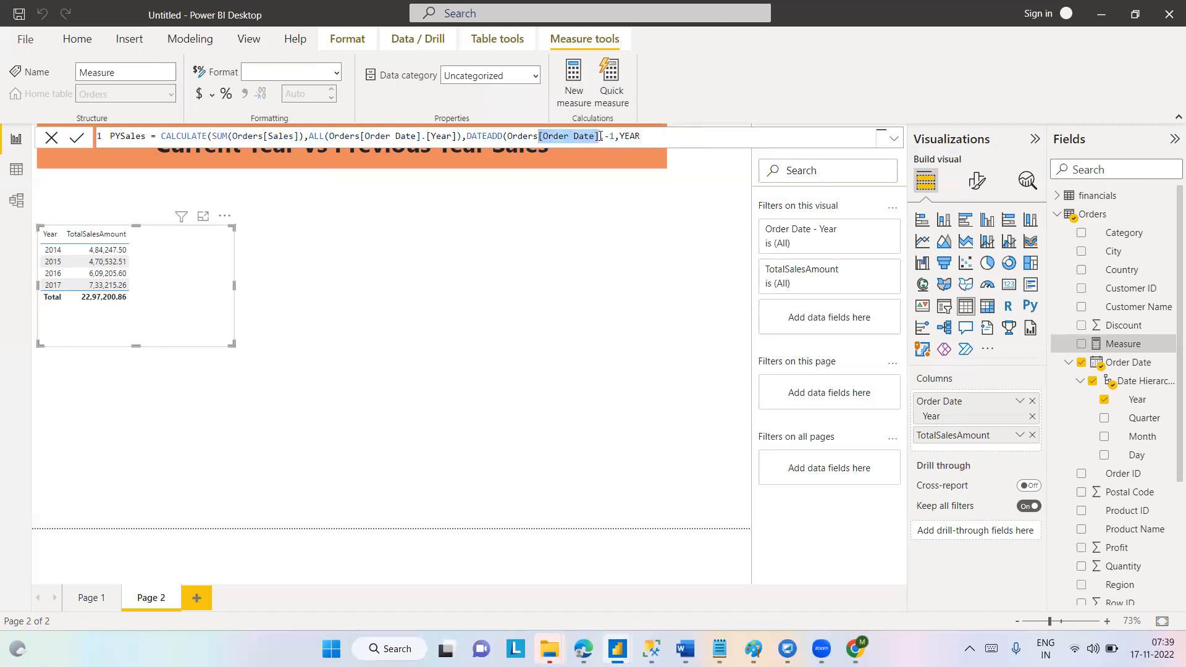
click(646, 136)
text())
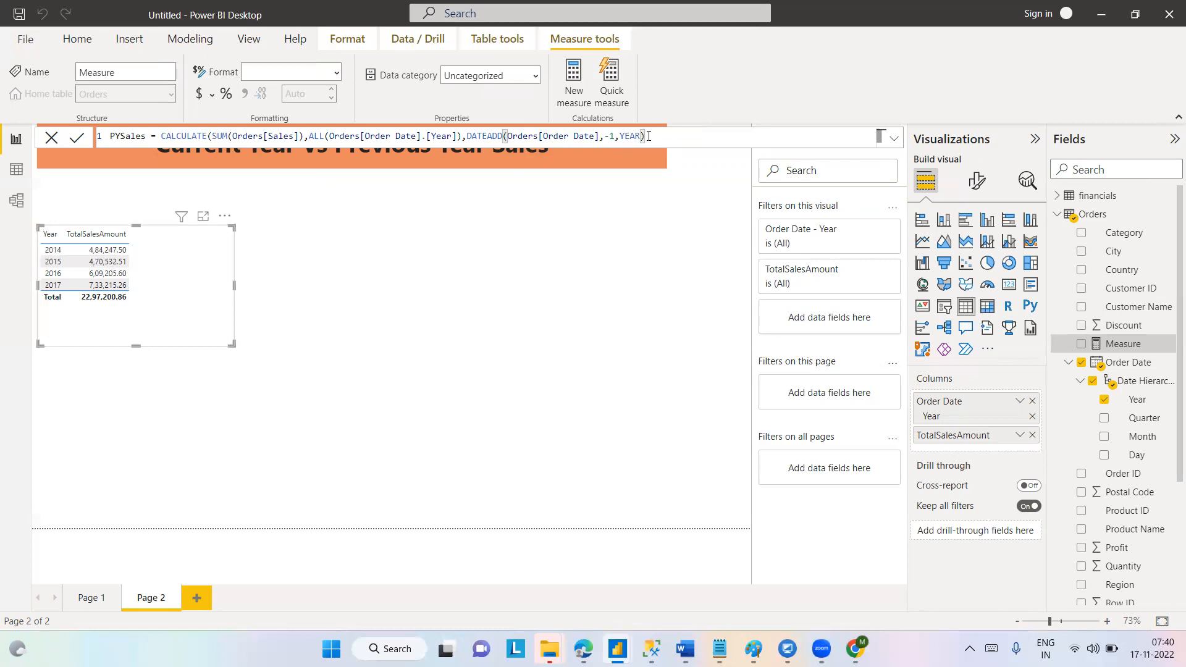
Remove the ALL(Orders[Order Date].[Year]) argument and its extra comma from the PYSales formula.
drag(308, 136, 464, 136)
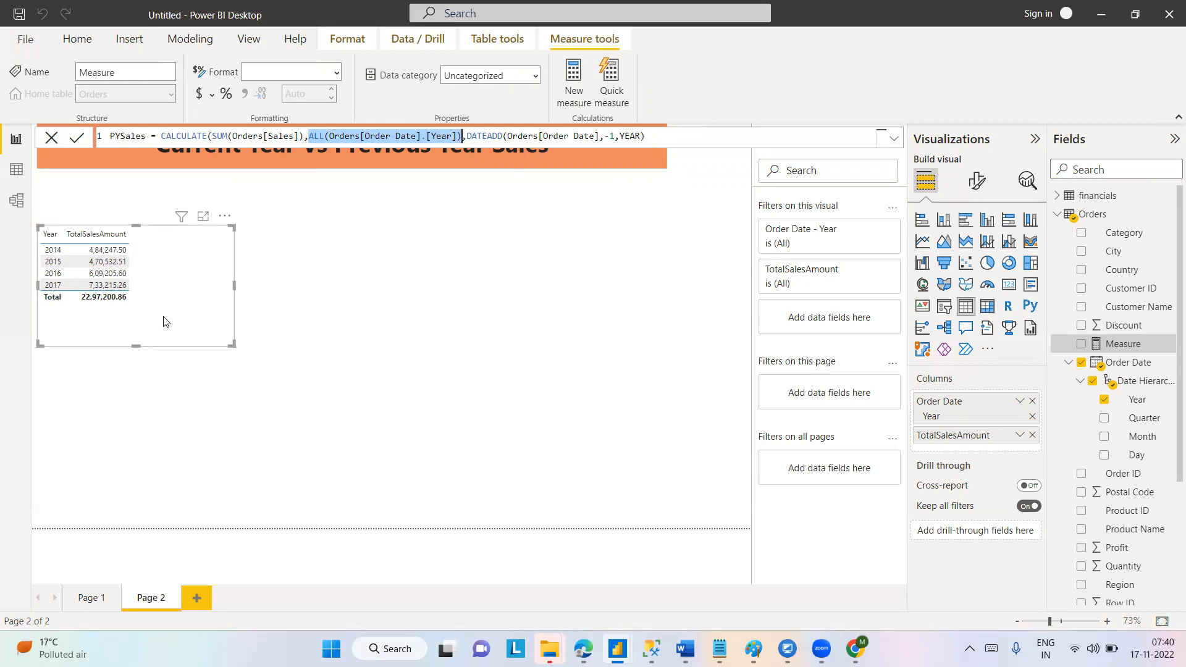
key(BackSpace)
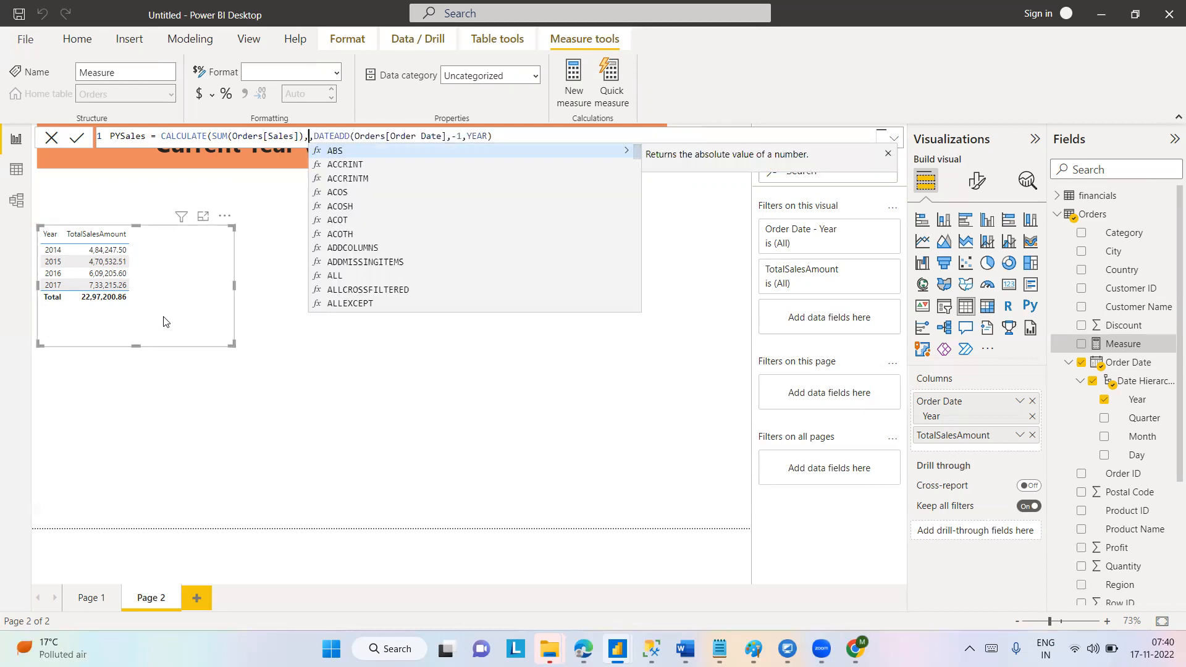
key(BackSpace)
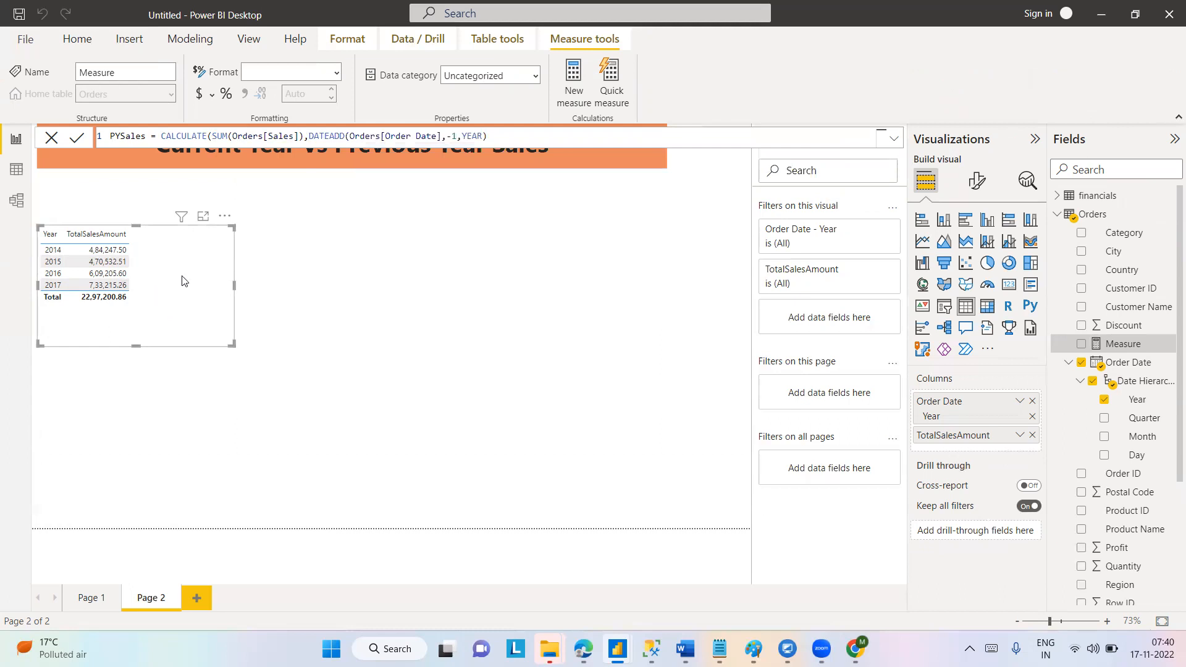
Close the CALCULATE function with a final parenthesis and commit the PYSales measure.
click(500, 139)
text())
click(76, 143)
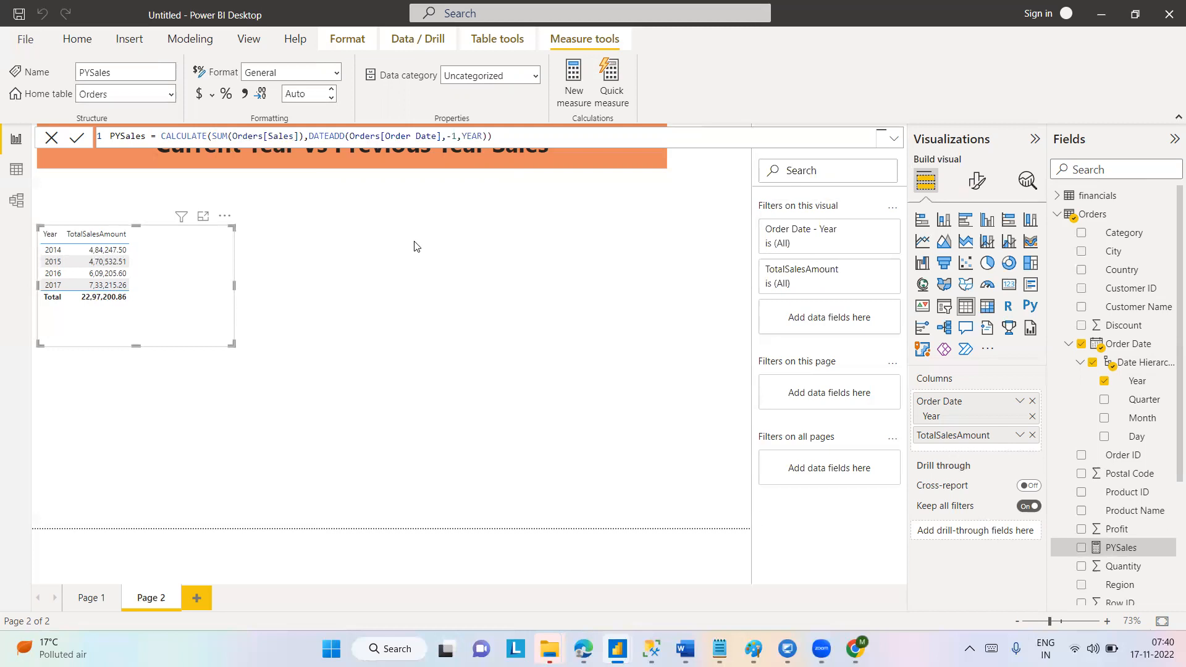
Add the PYSales measure to the table visual's columns between Year and TotalSalesAmount.
click(496, 283)
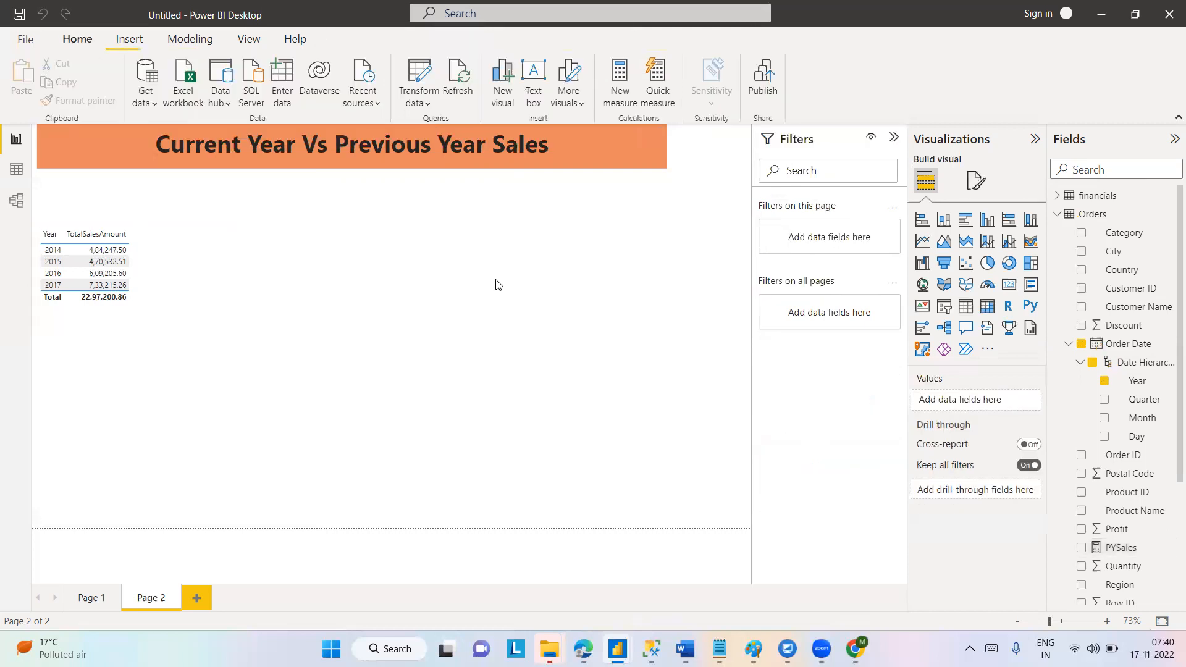
click(1122, 548)
click(160, 257)
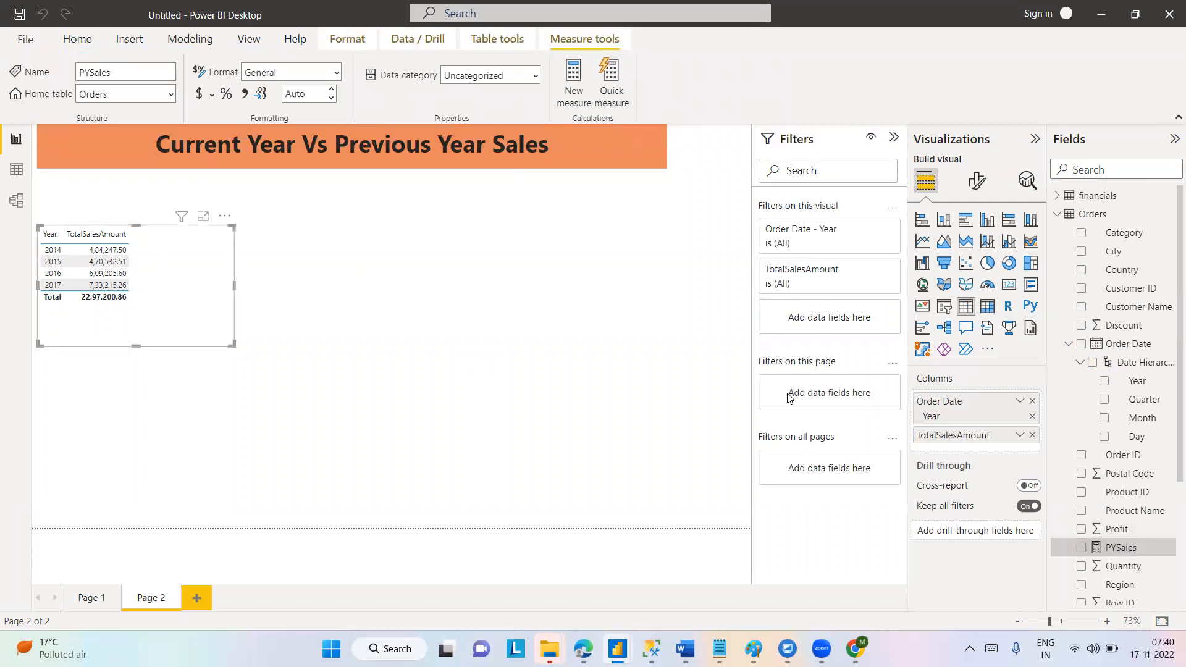
drag(1112, 552, 978, 431)
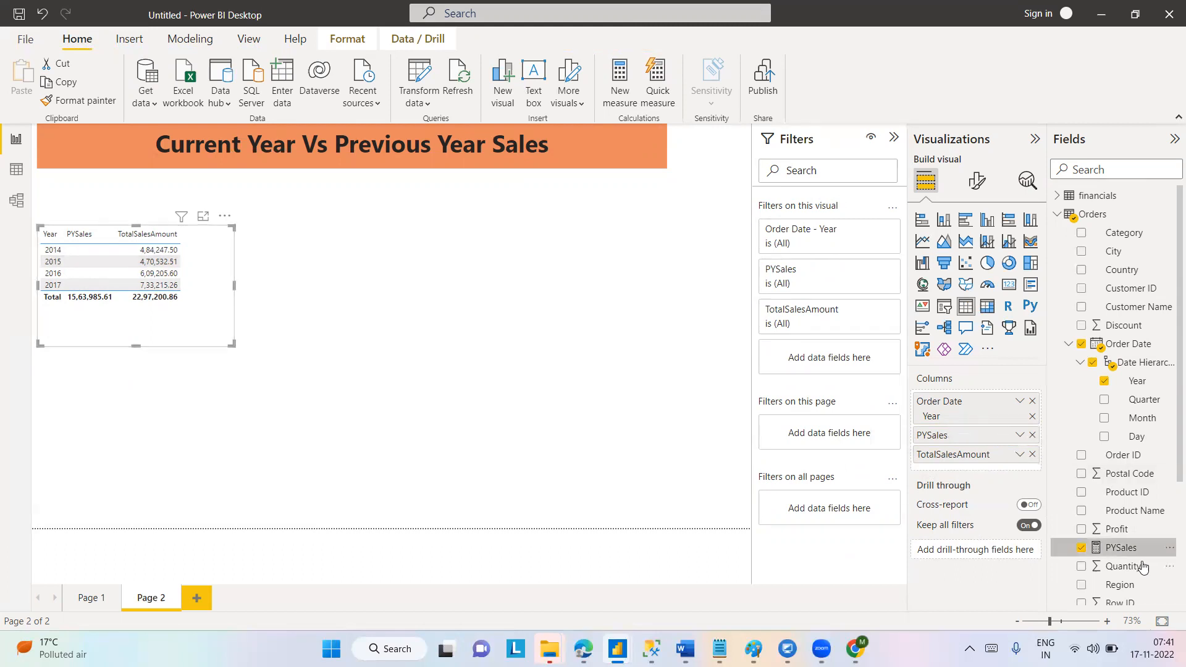
Open the PYSales measure's formula and begin an ALL function argument between SUM(Orders[Sales]) and DATEADD.
click(1119, 548)
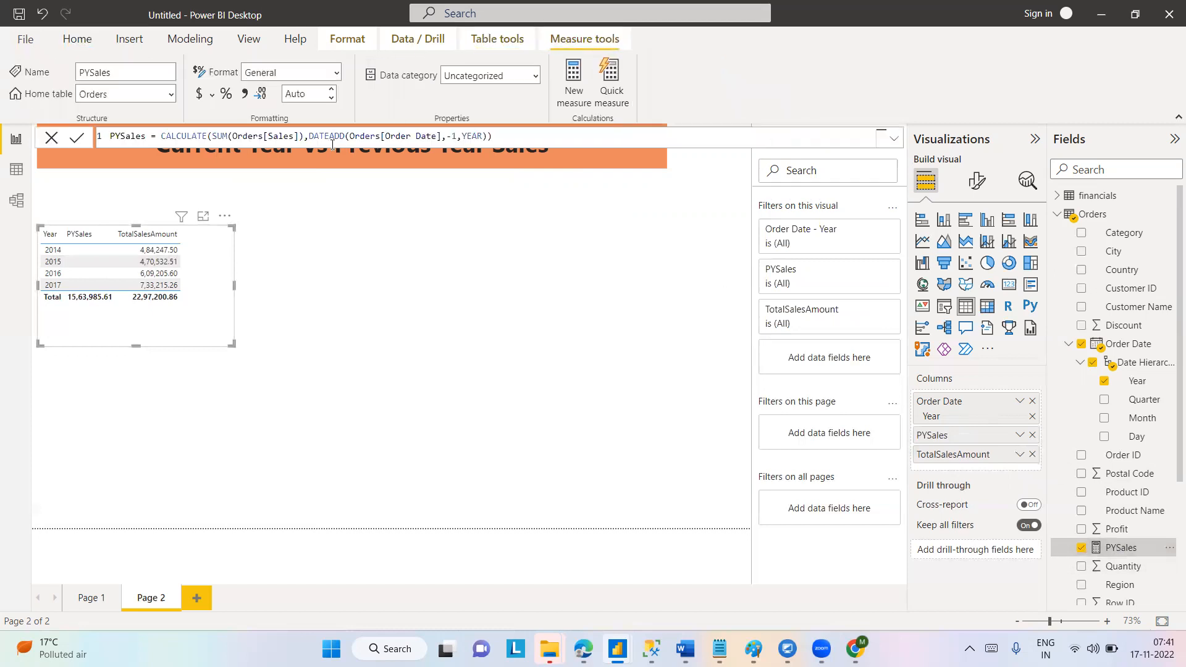
click(309, 134)
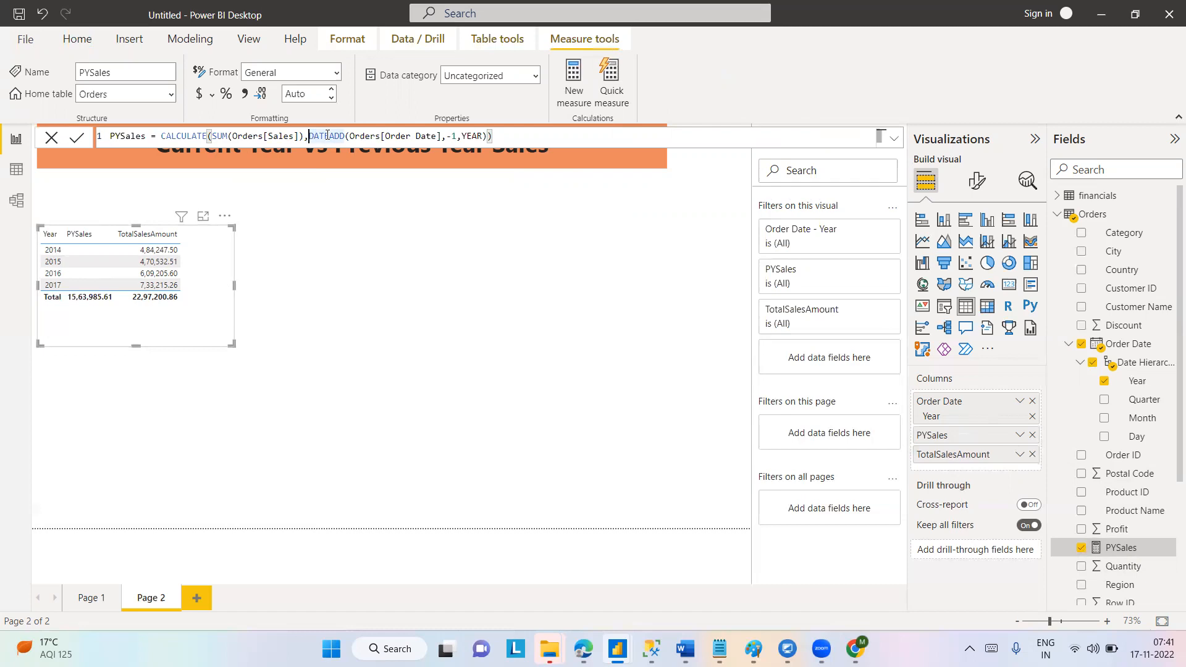
click(305, 136)
click(308, 136)
text(ALL)
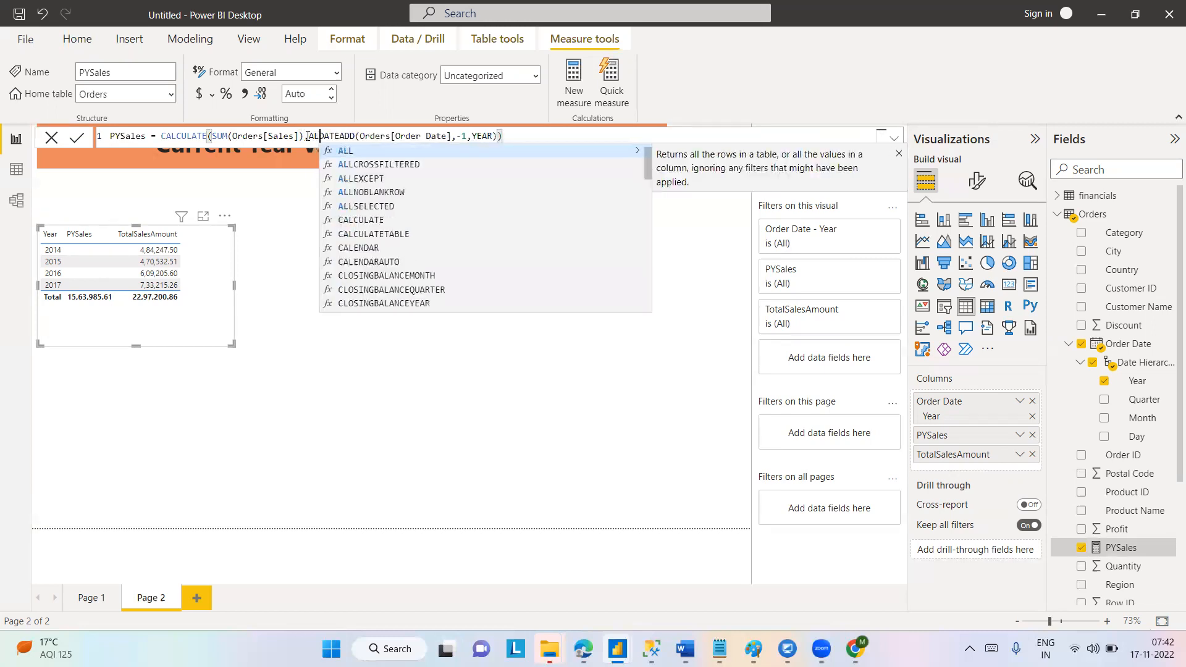
text((O)
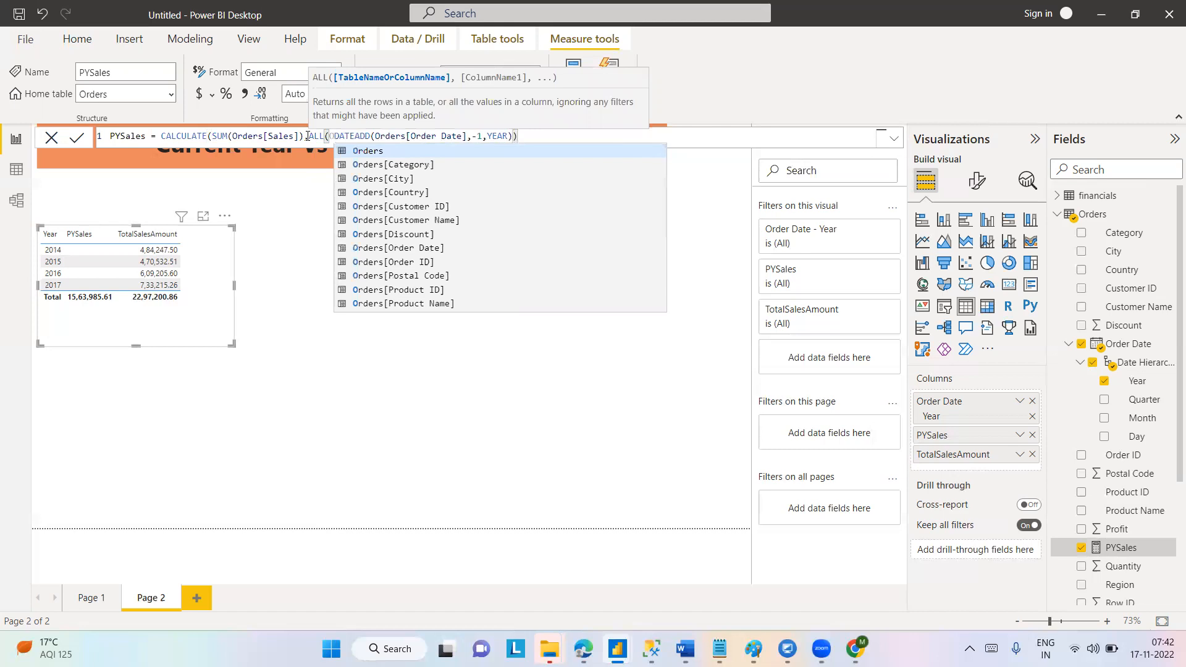
Enter Orders[Order Date] as the column reference inside the ALL function.
key(Down)
key(Down)
key(Down)
key(Down)
key(Down)
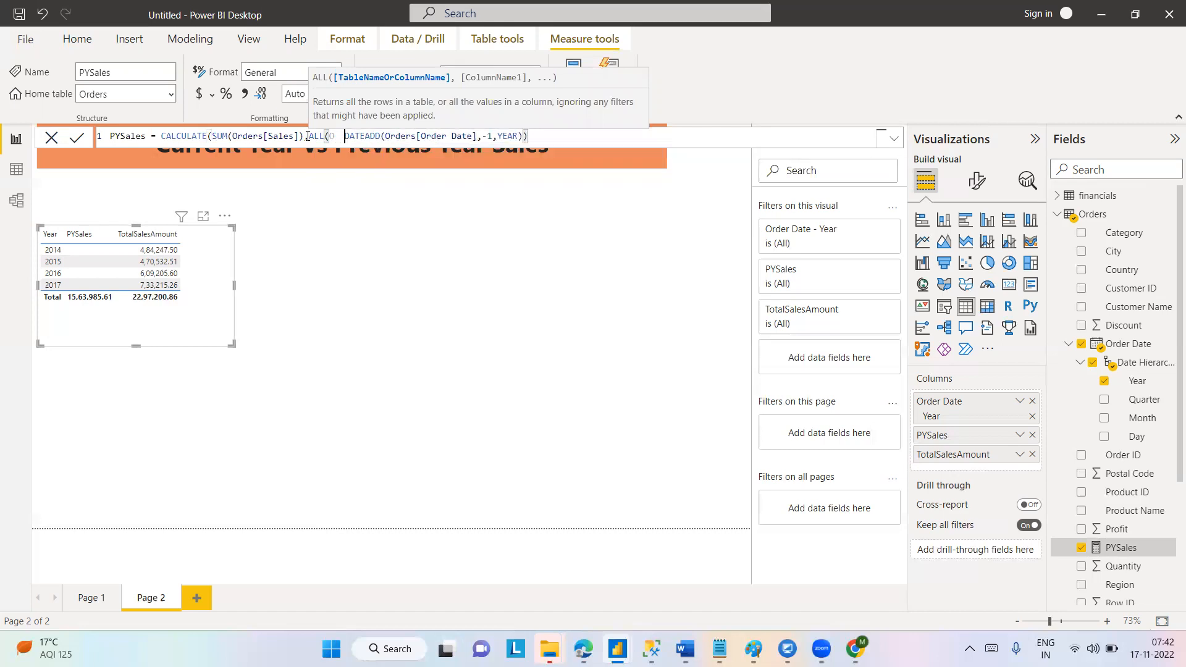
key(Left)
key(Left)
key(Left)
key(Left)
key(Left)
key(Left)
key(Left)
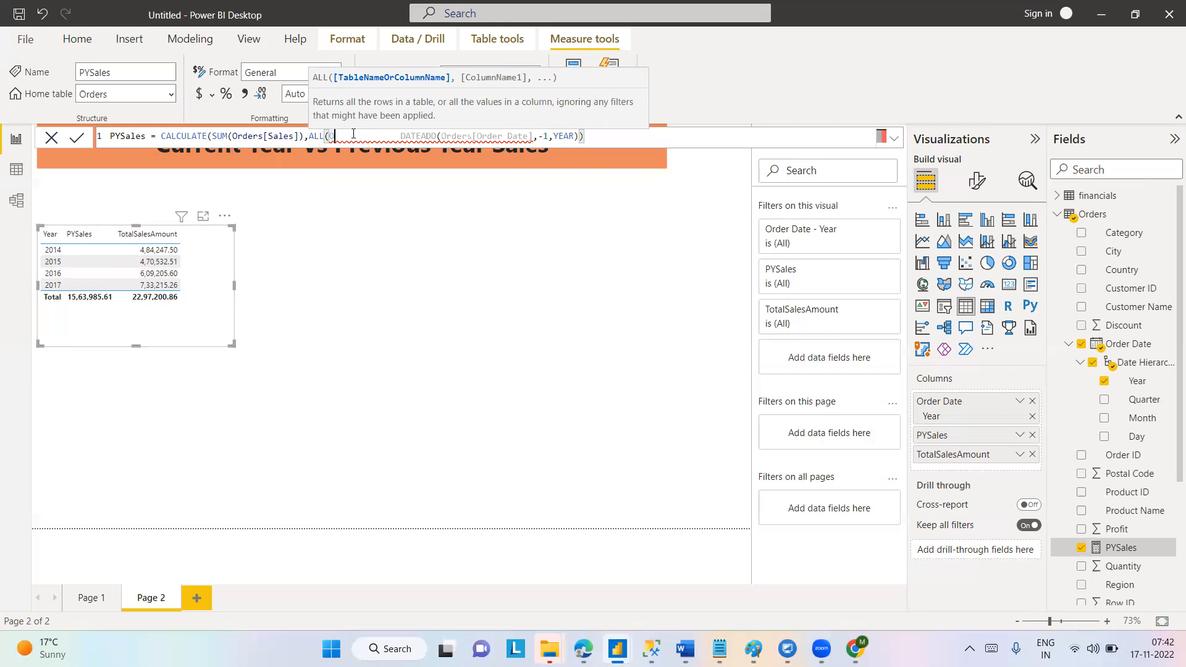
text(R)
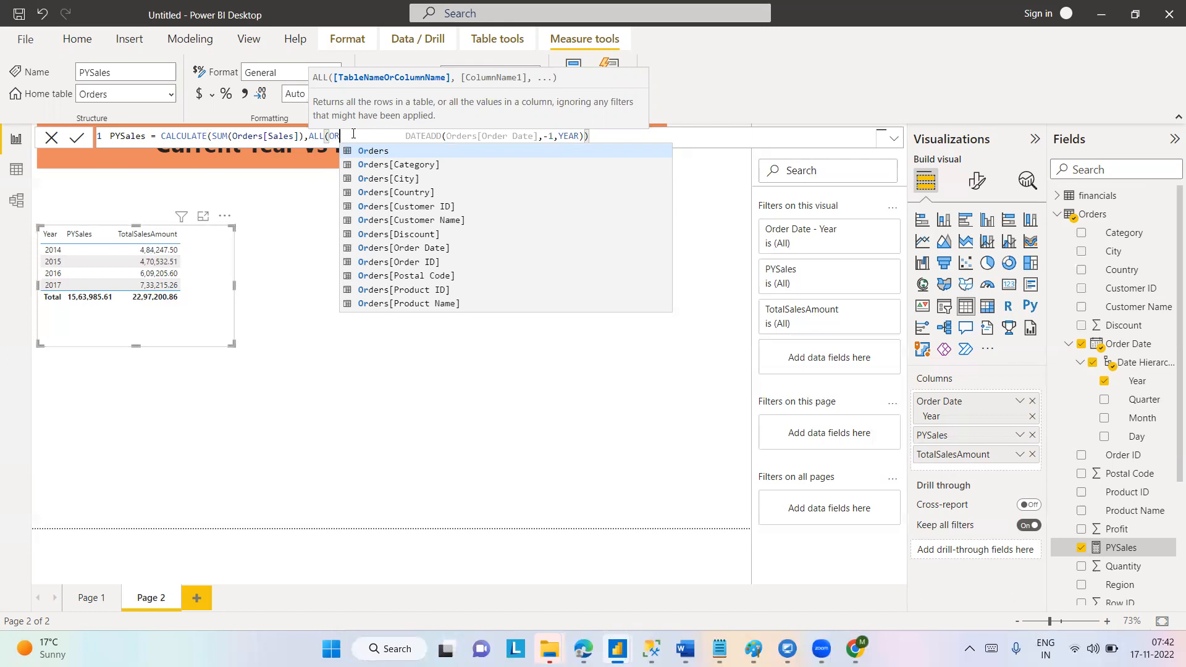
key(Down)
key(Down)
key(Down)
key(Down)
key(Down)
key(Down)
key(Down)
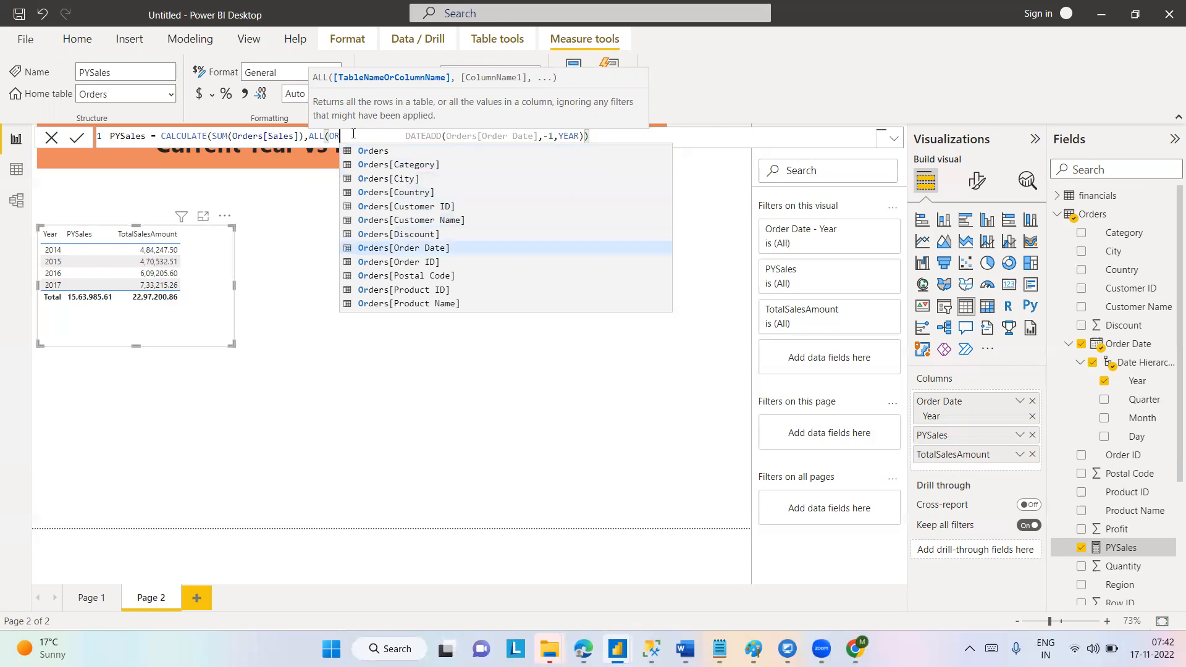
key(Tab)
Extend the ALL function's column reference with the .[Year] level of Order Date.
text(.)
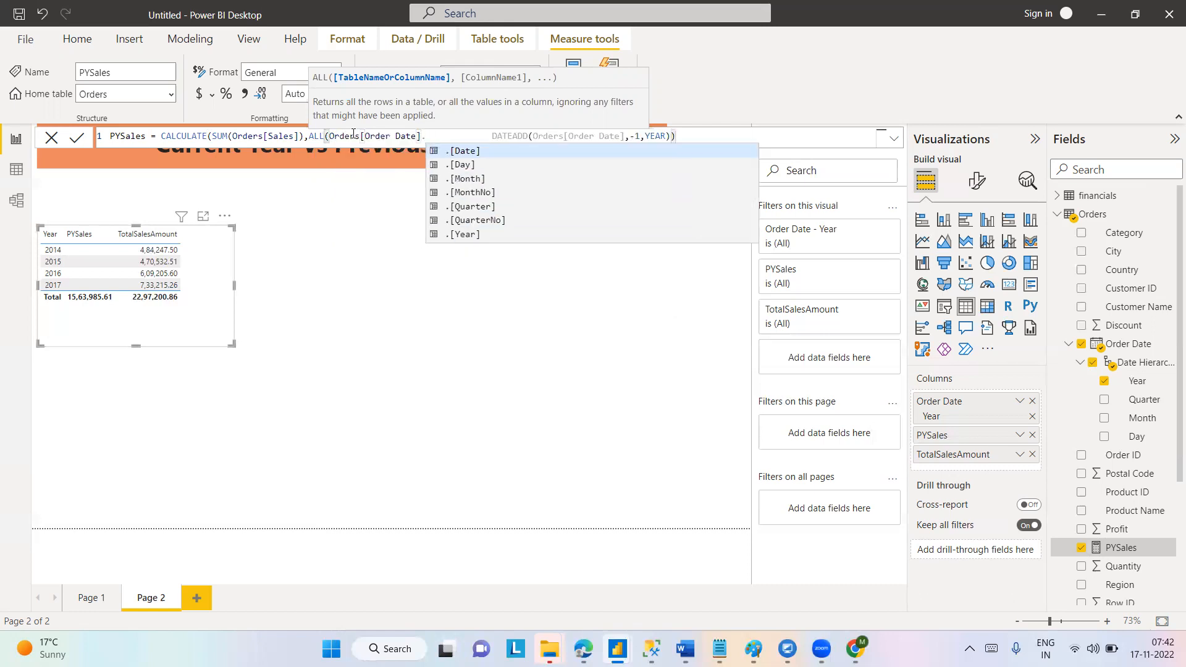
key(Down)
key(Down)
key(Down)
key(Down)
key(Down)
key(Down)
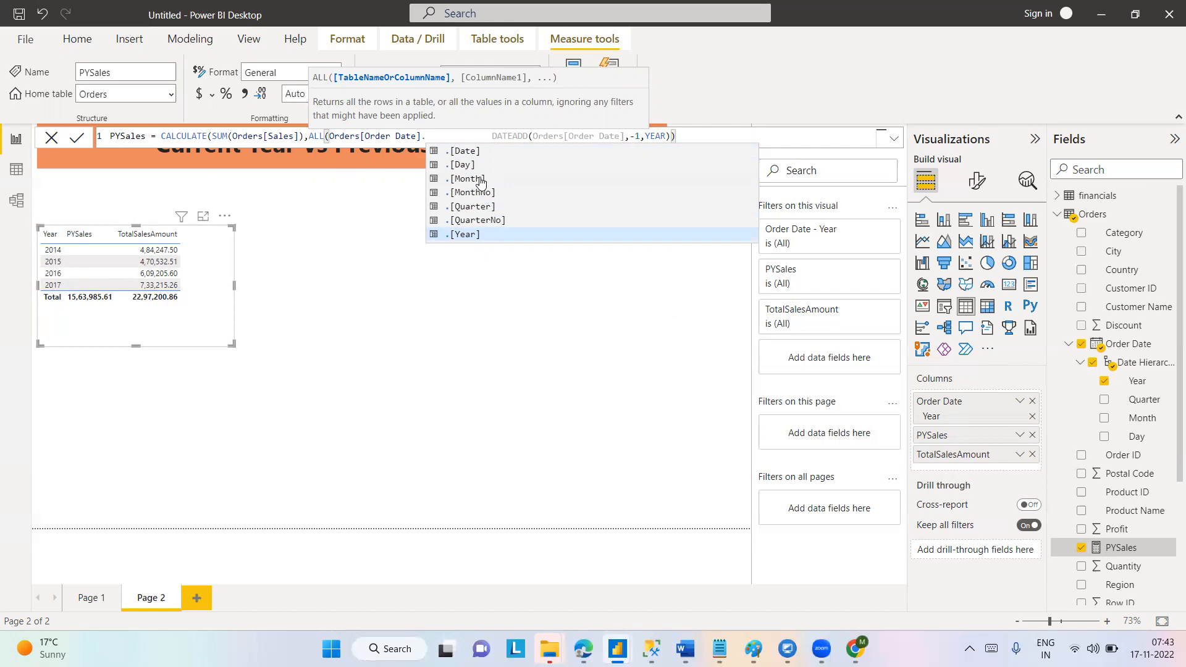
click(474, 237)
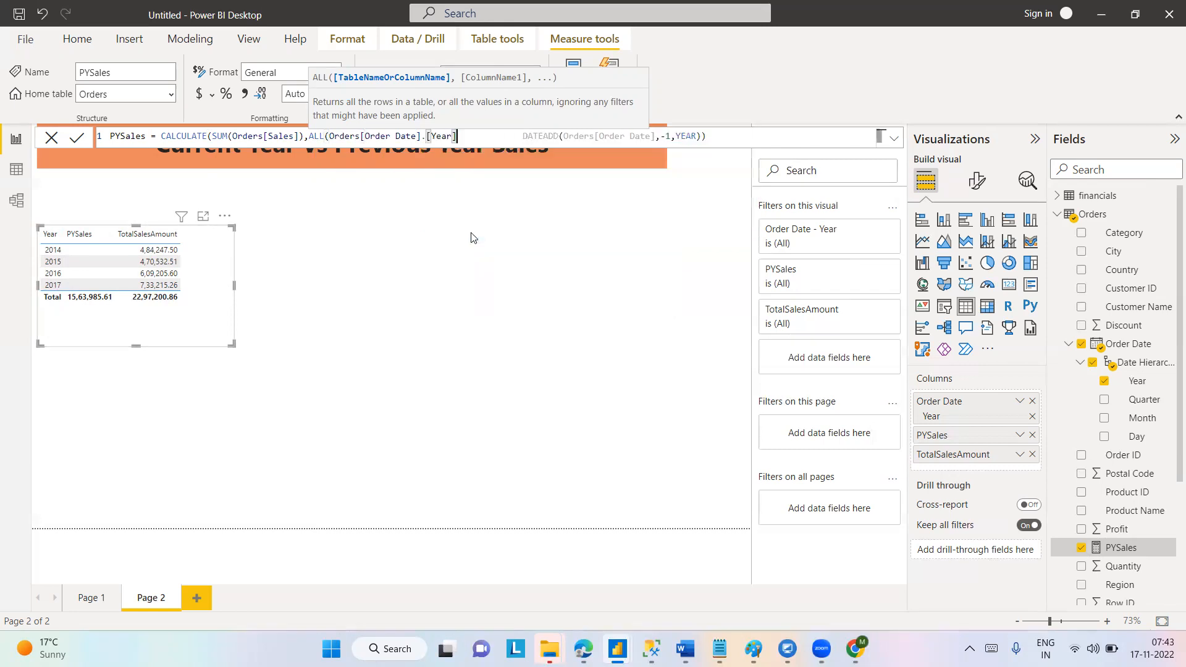
Replace the blank gap between .[Year] and DATEADD with a comma and try to commit the PYSales formula.
key(Return)
click(481, 137)
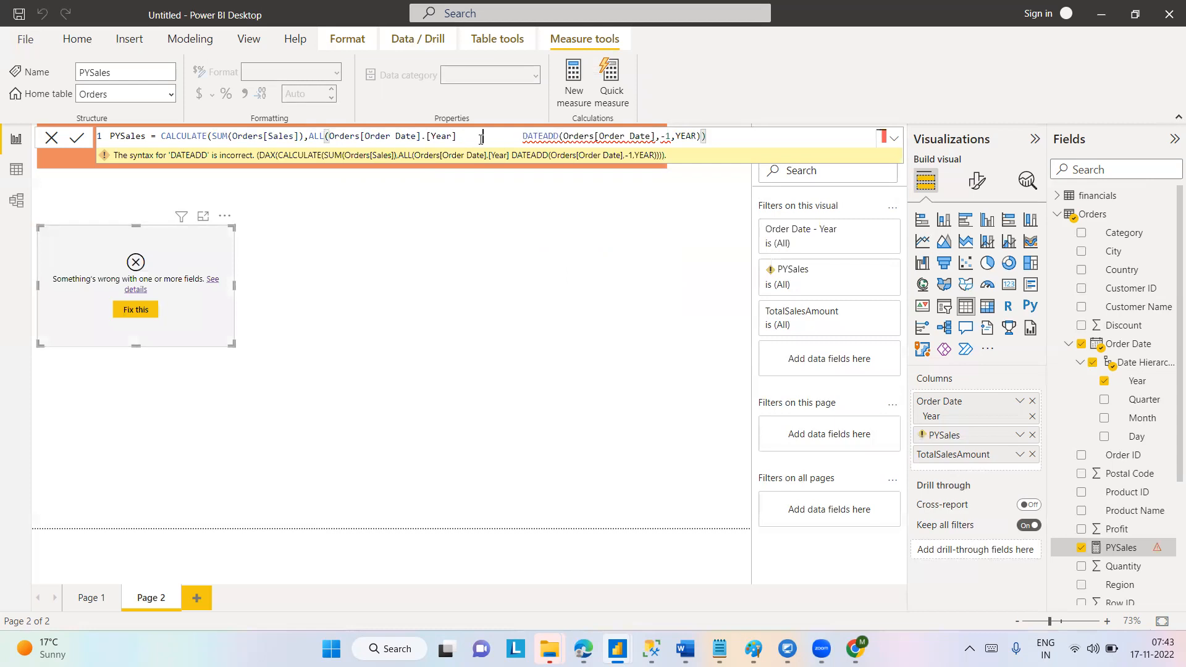
key(BackSpace)
key(BackSpace)
key(BackSpace)
key(BackSpace)
key(BackSpace)
key(BackSpace)
text(,)
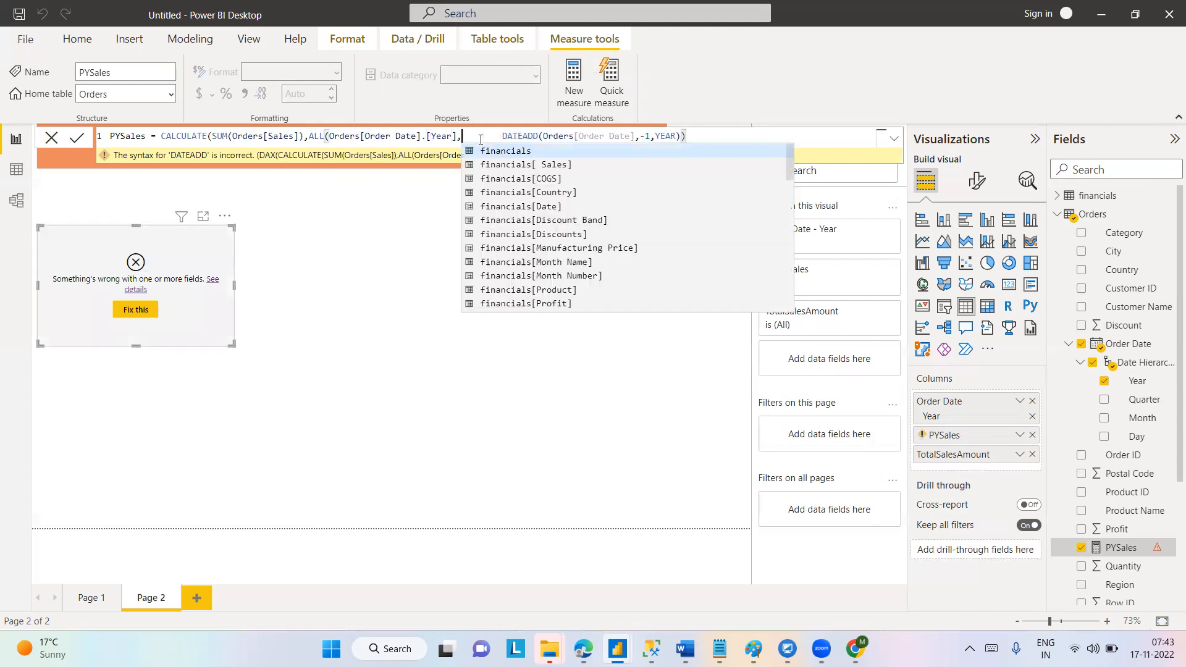
key(Delete)
key(Delete)
key(Delete)
key(Delete)
key(Delete)
key(Delete)
key(Delete)
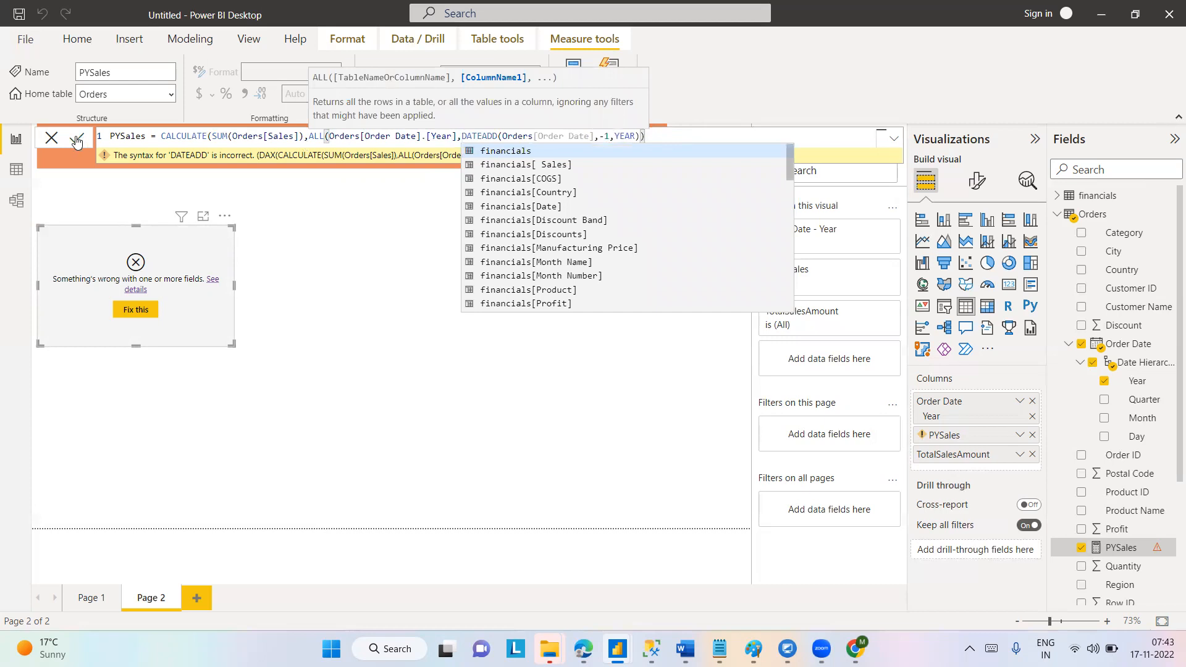
click(76, 140)
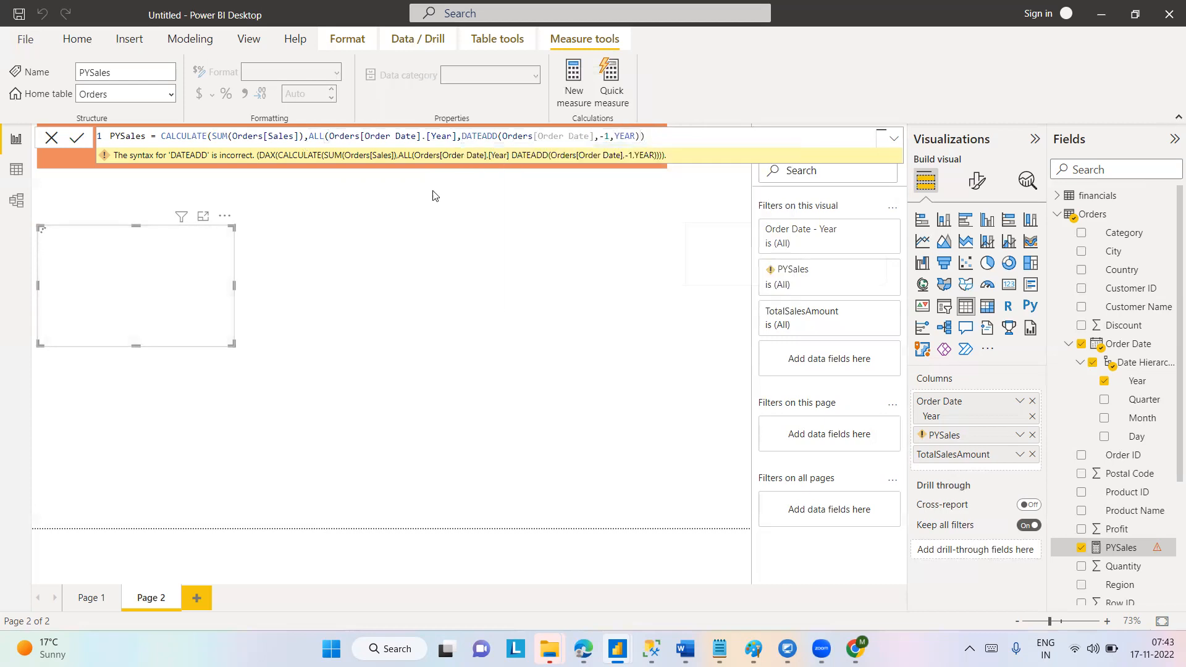
Close the ALL function after .[Year], delete the surplus parenthesis at the formula's end, and commit the PYSales measure.
text())
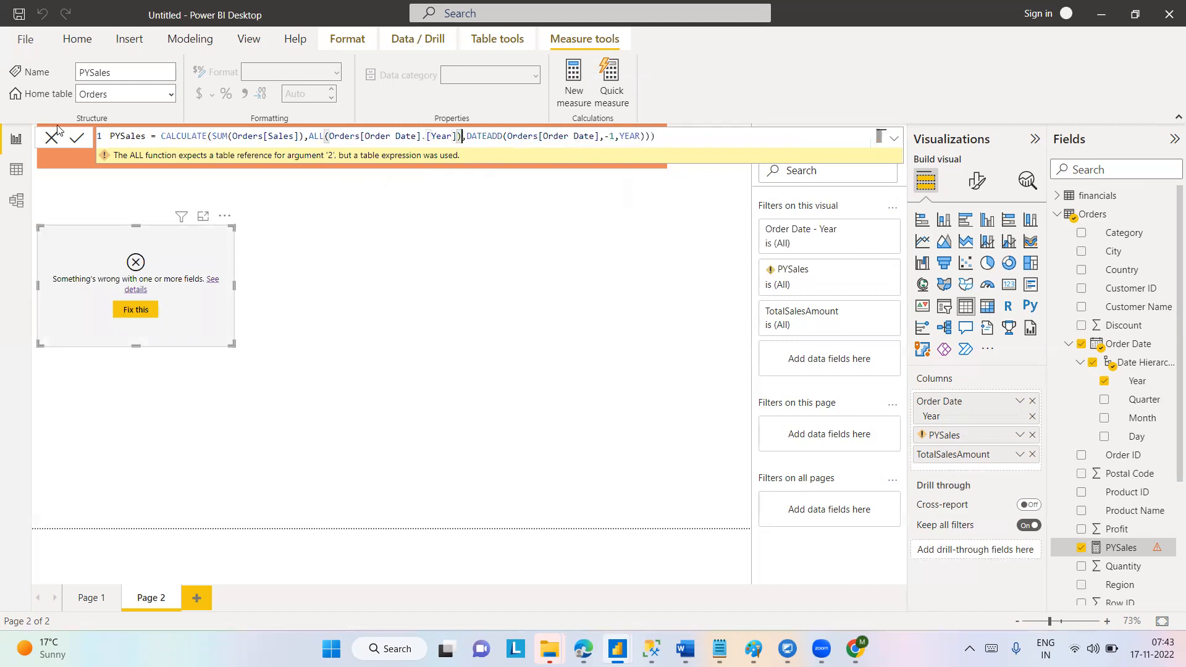
click(75, 140)
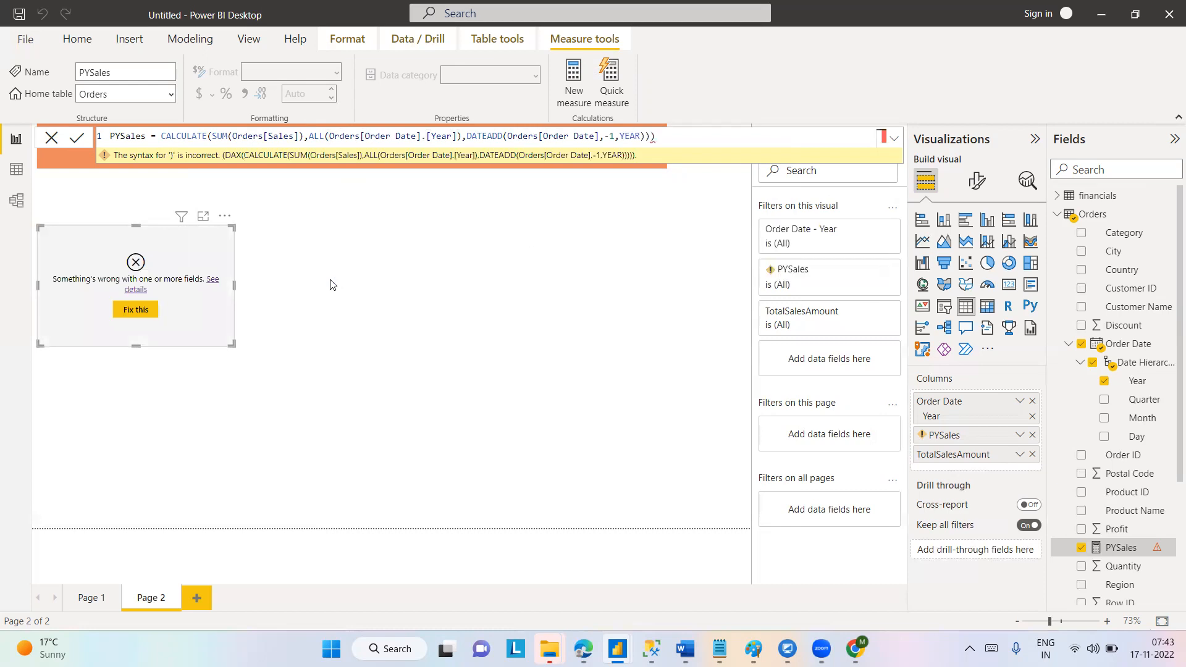
key(BackSpace)
click(78, 139)
click(355, 337)
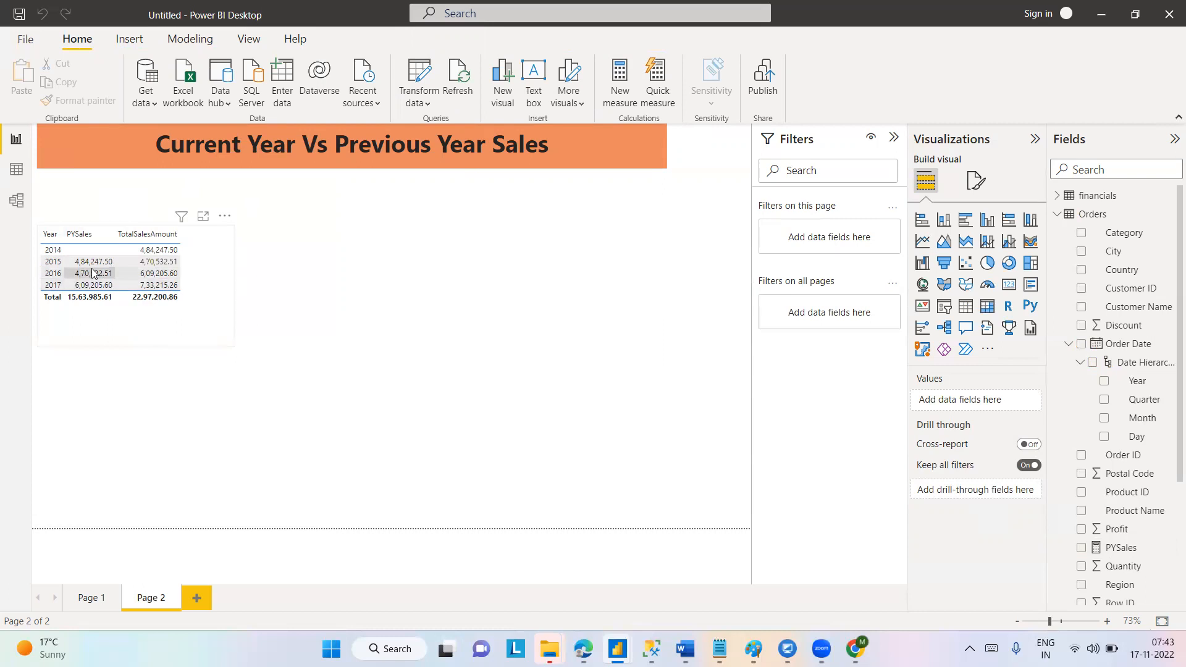
Compare each year's PYSales value with the preceding year's TotalSalesAmount in the table.
mouse_move(96, 267)
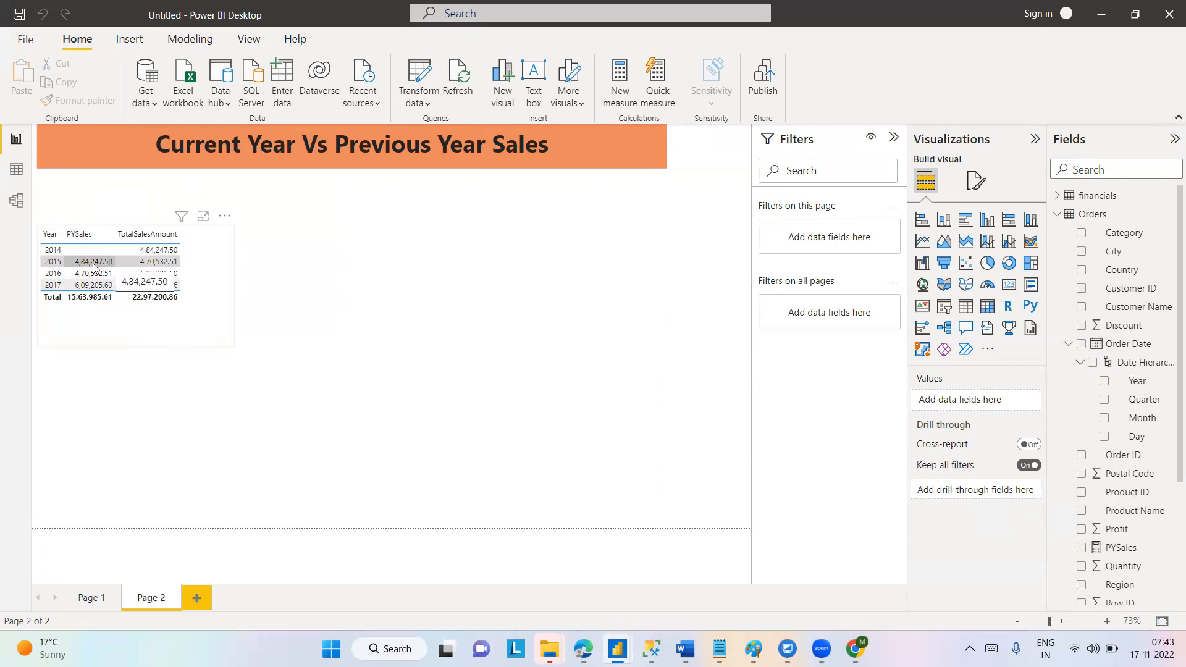
mouse_move(52, 267)
mouse_move(160, 254)
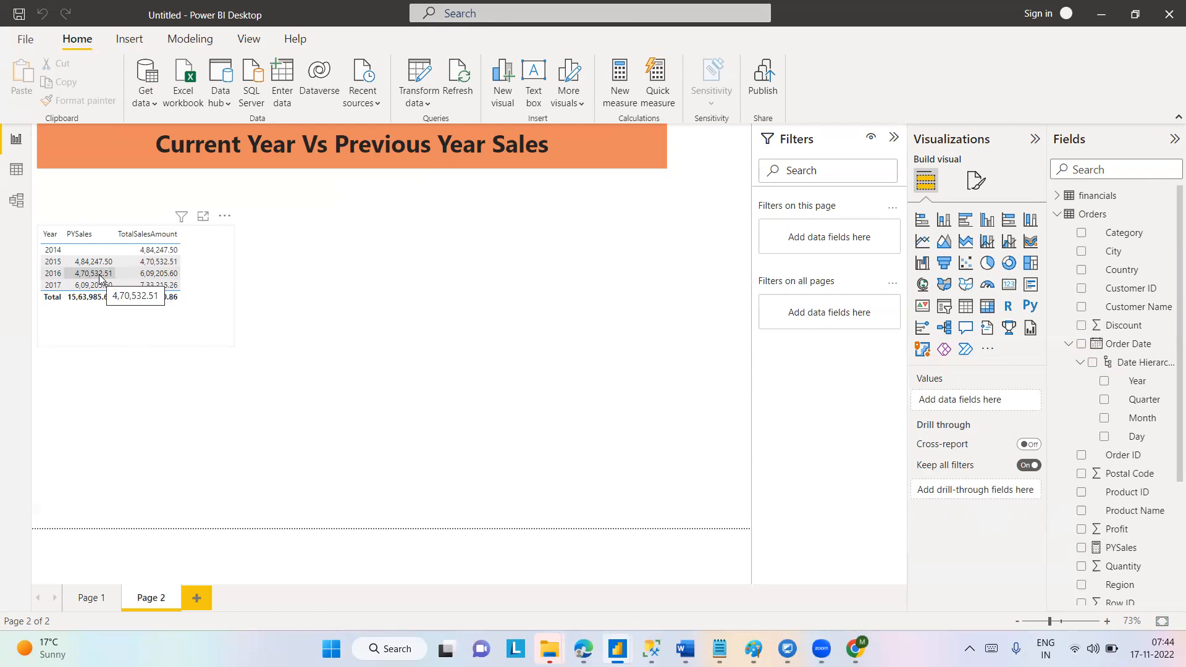
click(223, 348)
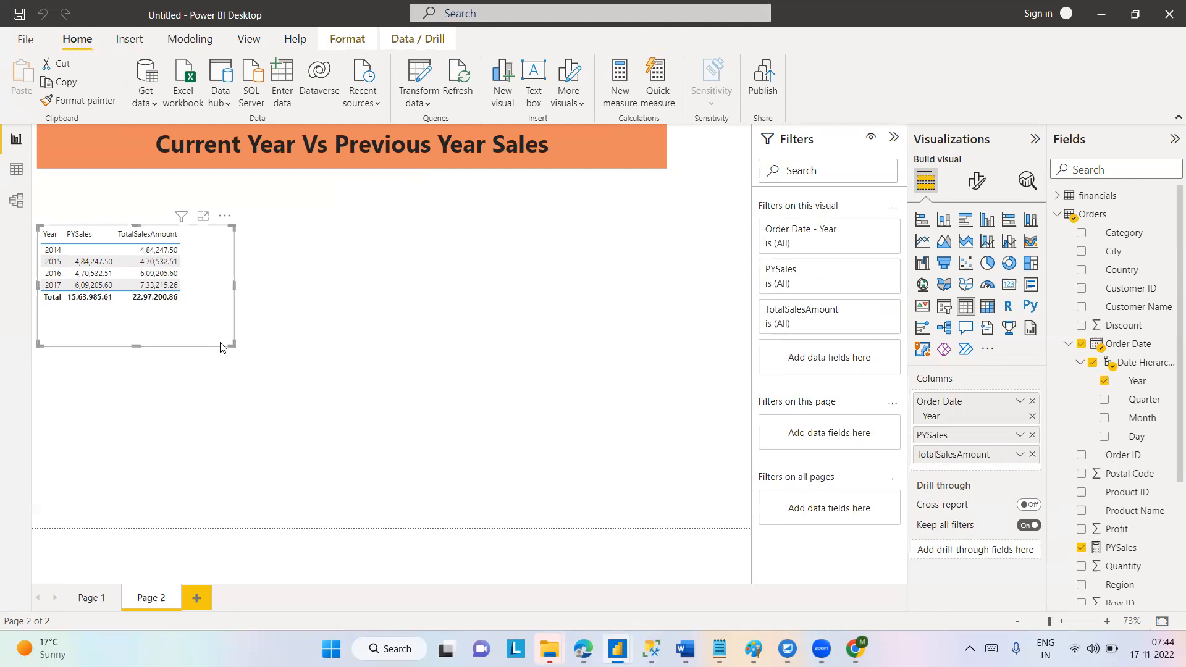
right_click(101, 263)
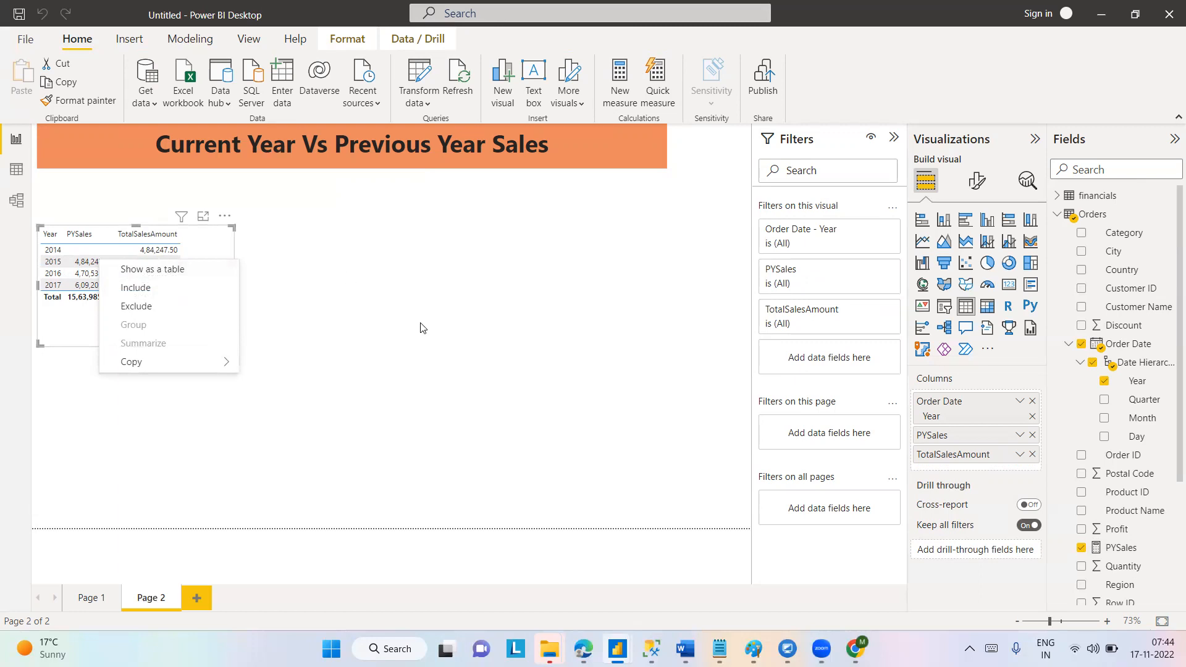
click(360, 295)
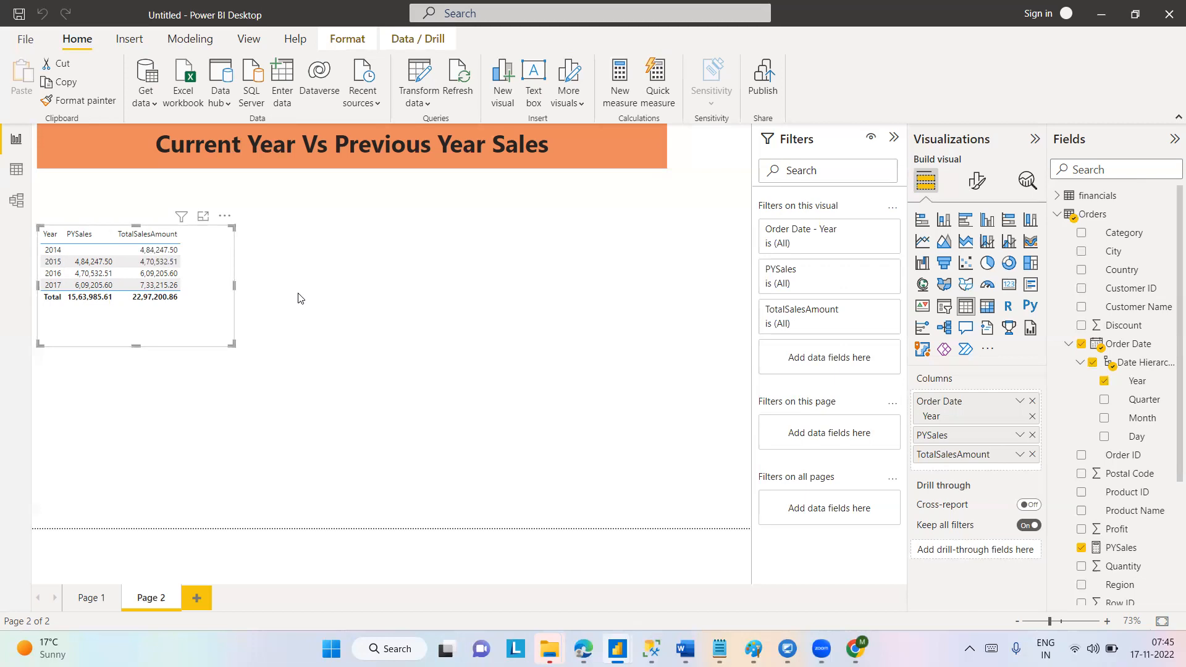
Add Product Name to the table visual as its first column and enlarge the visual.
click(1114, 558)
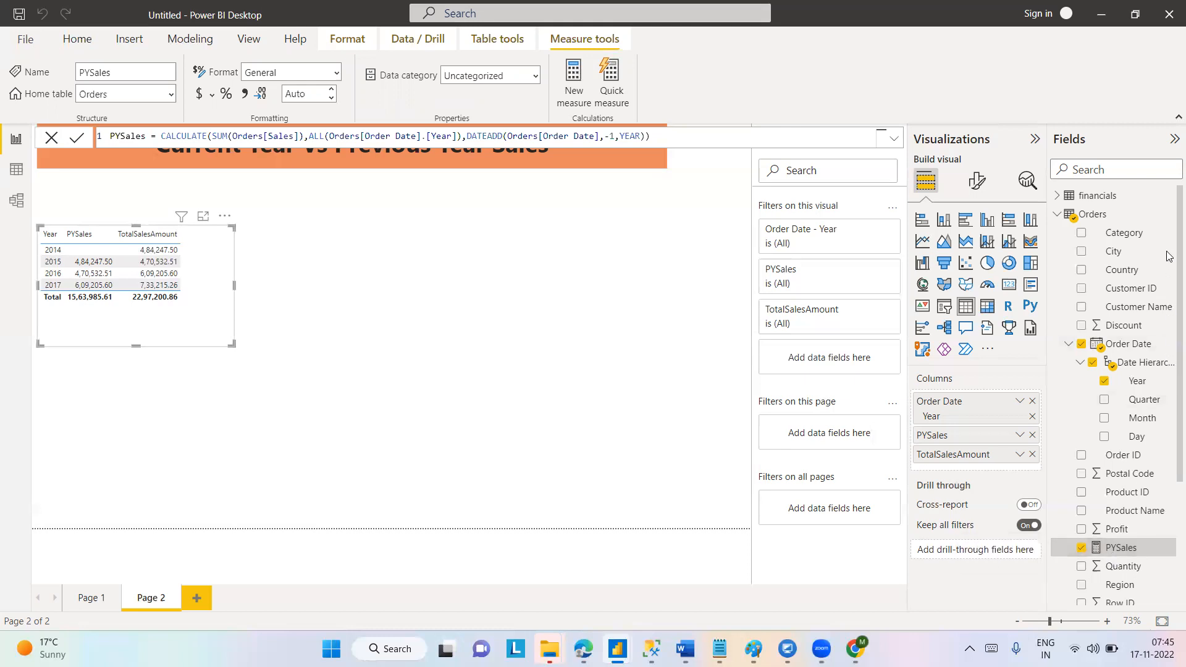
click(1081, 511)
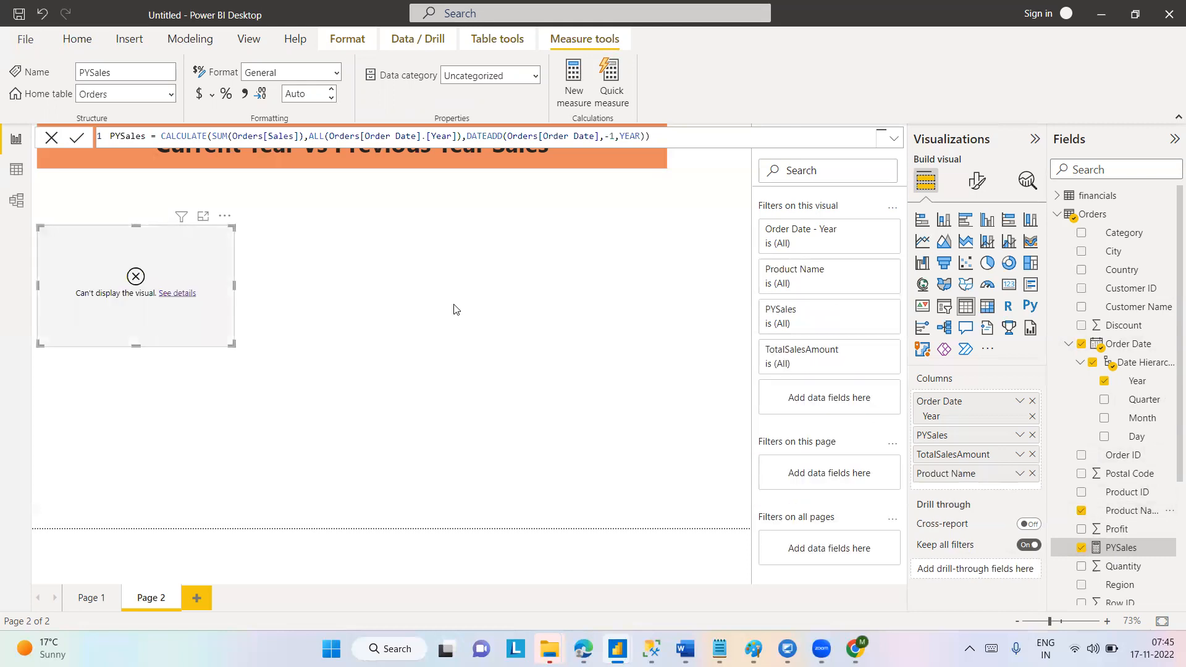
drag(233, 344, 276, 355)
drag(407, 377, 411, 375)
drag(987, 475, 943, 400)
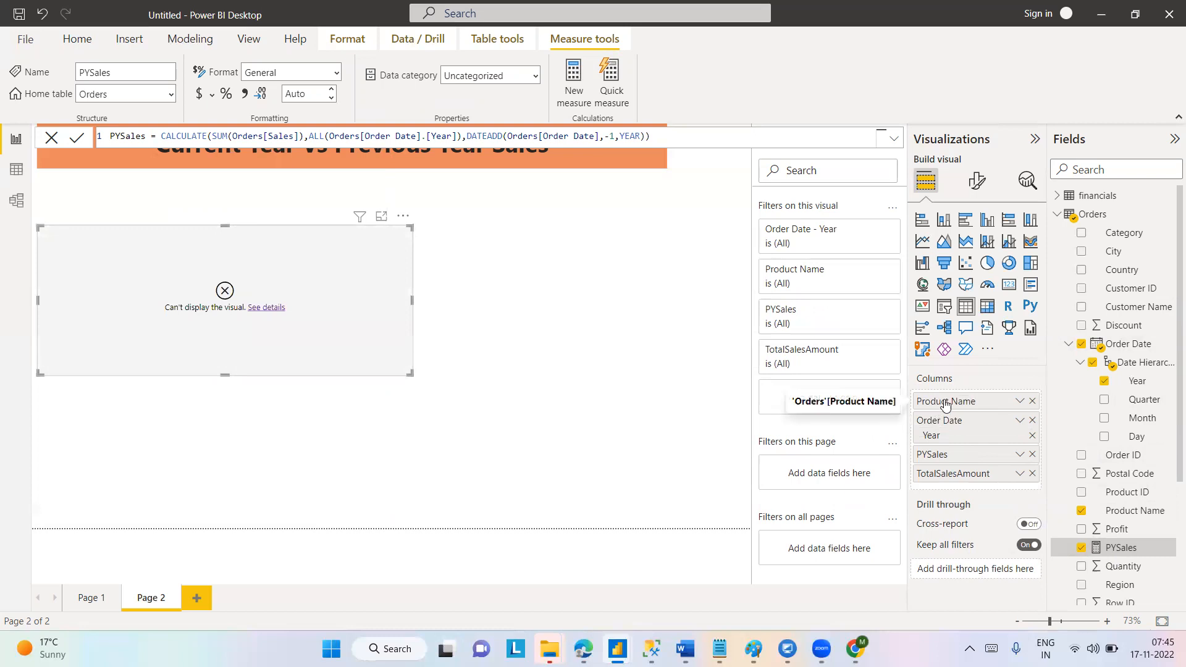
Read the visual's error details and review the PYSales and TotalSalesAmount formulas.
click(269, 309)
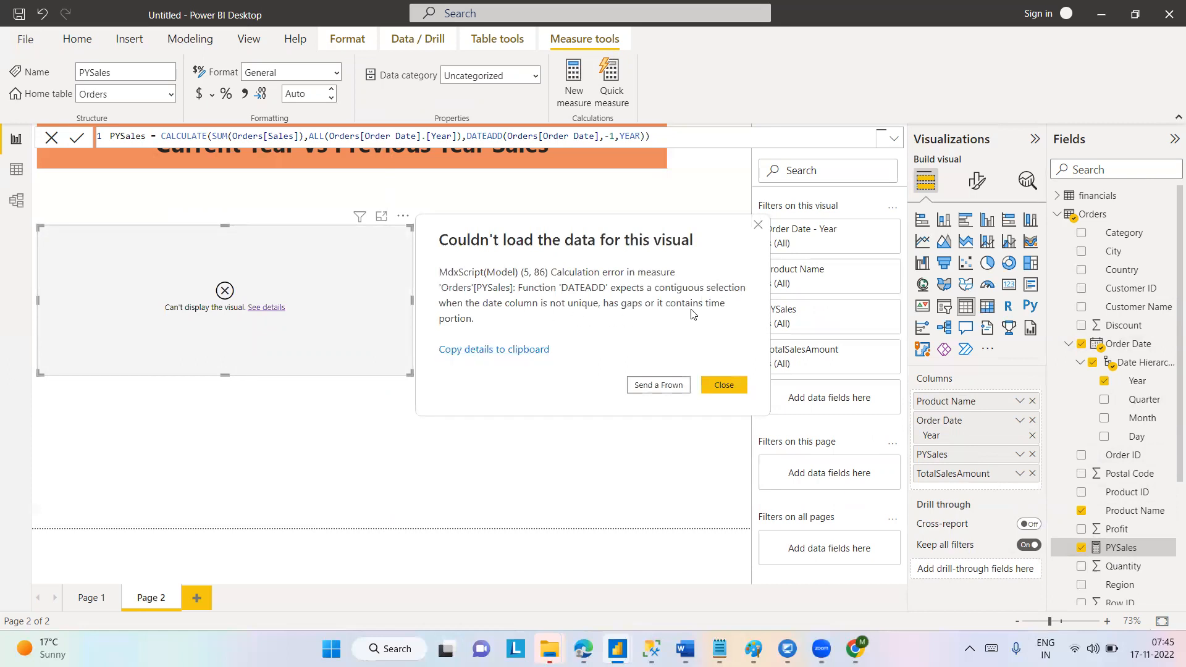
click(720, 386)
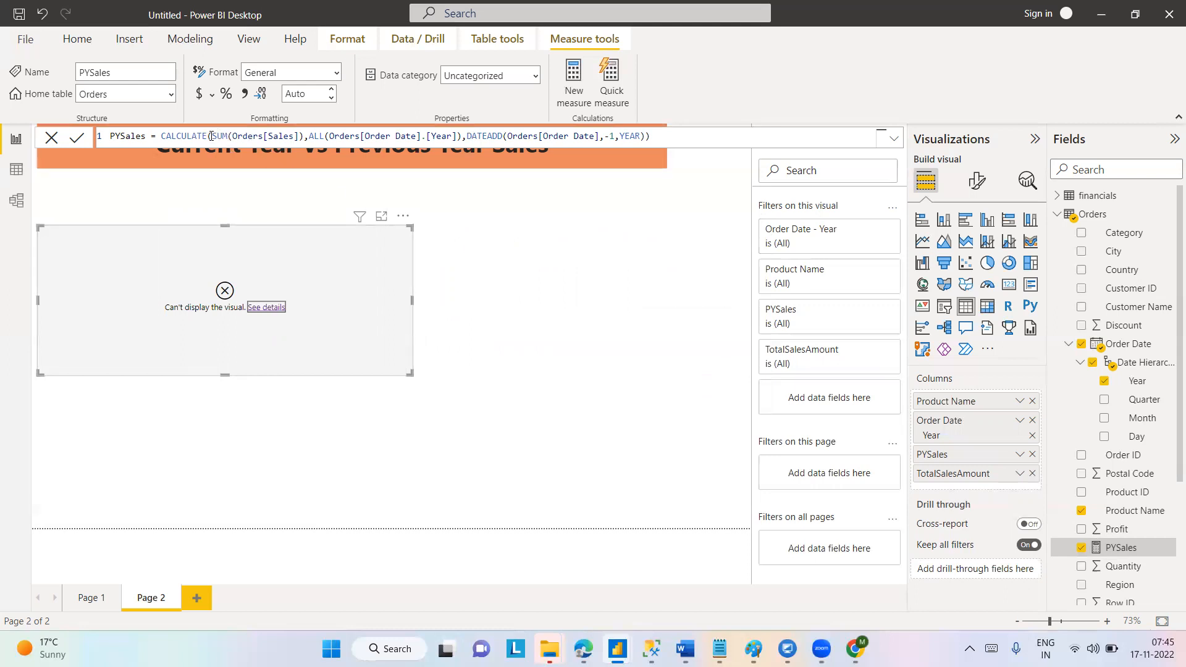
drag(161, 135, 652, 136)
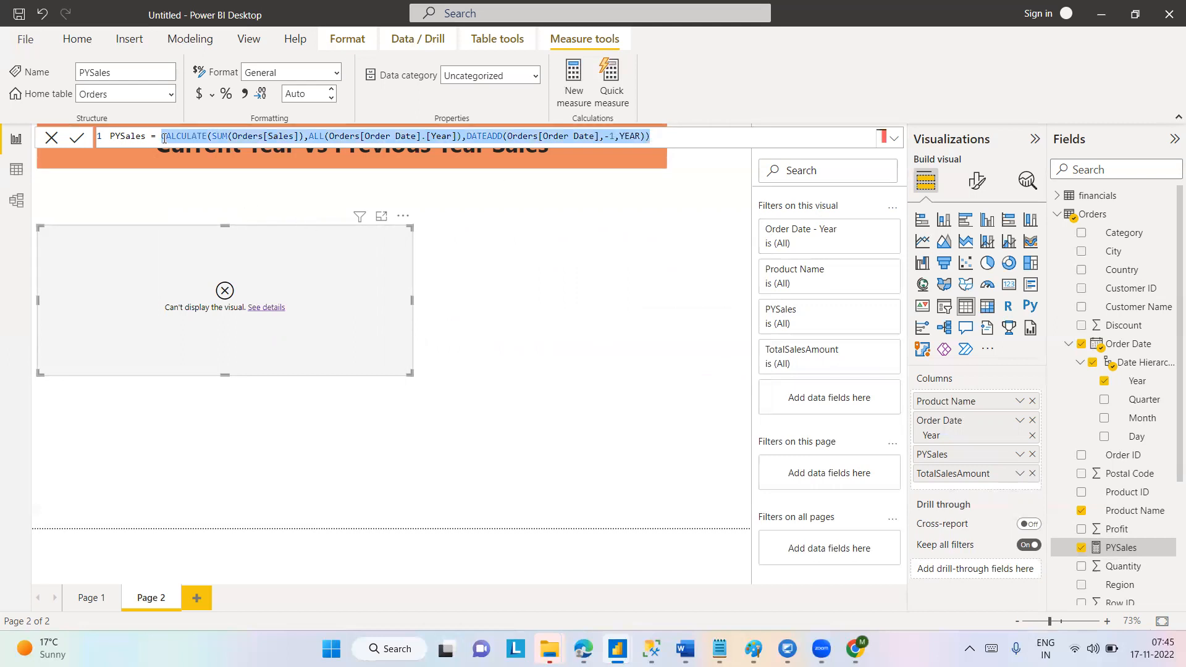
click(519, 217)
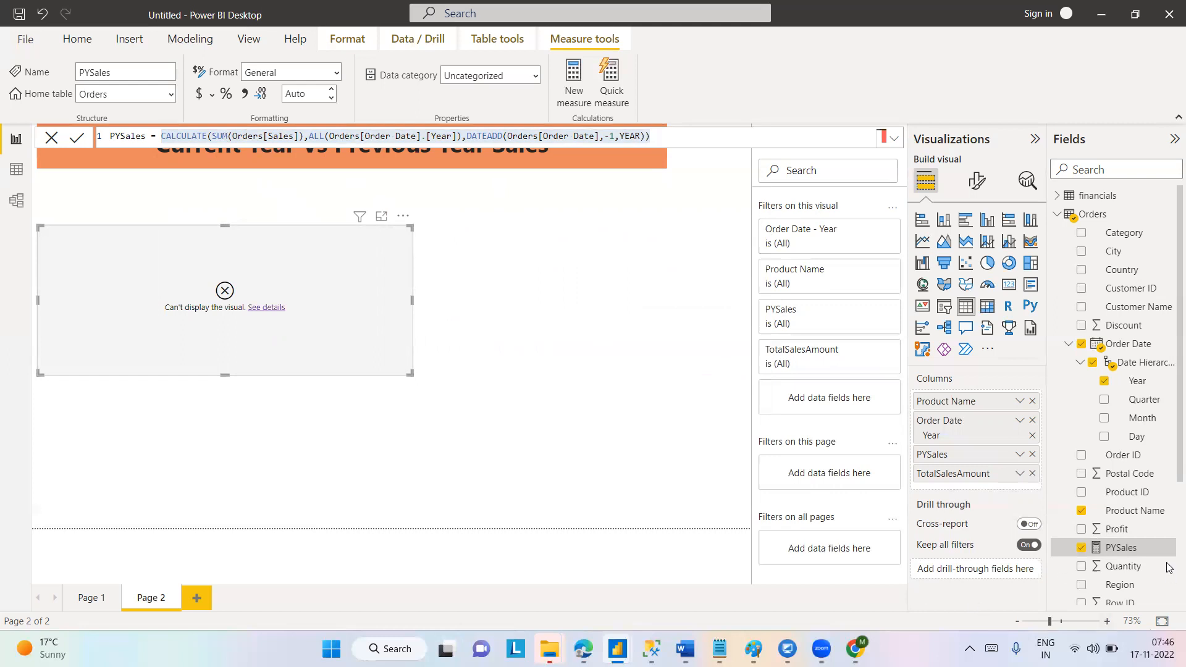
scroll(1168, 494, down, 3)
scroll(1167, 495, down, 3)
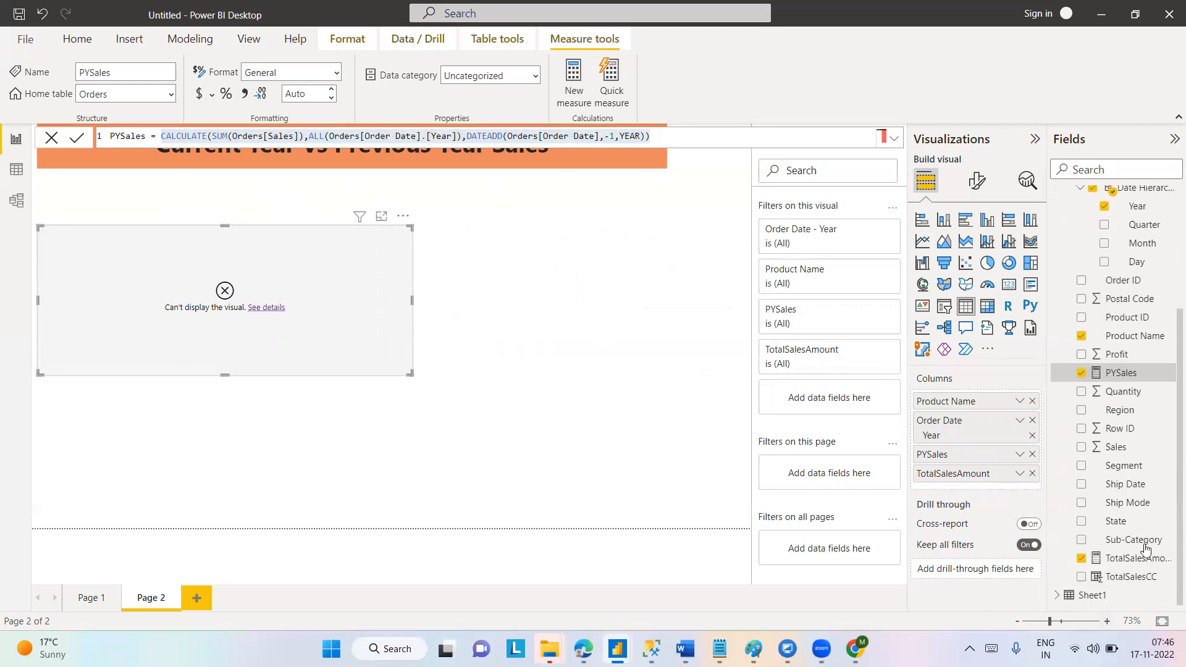
click(1125, 559)
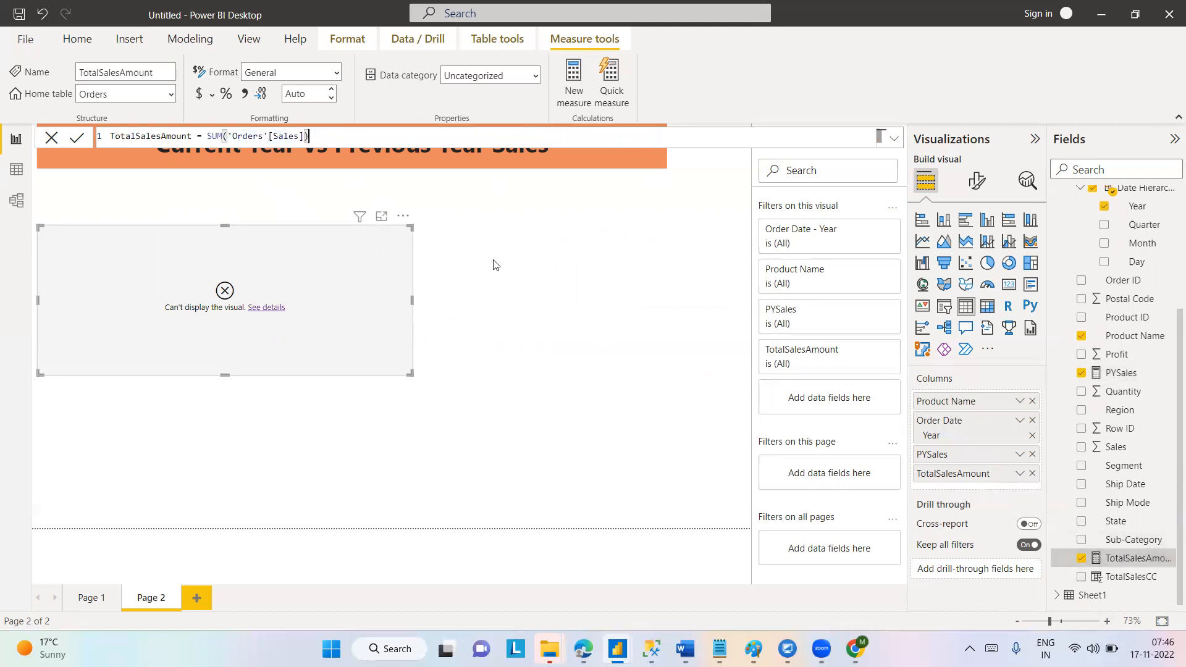
Remove the Order Date year and PYSales from the table's columns, and open the PYSales measure's formula.
click(1032, 421)
click(1033, 421)
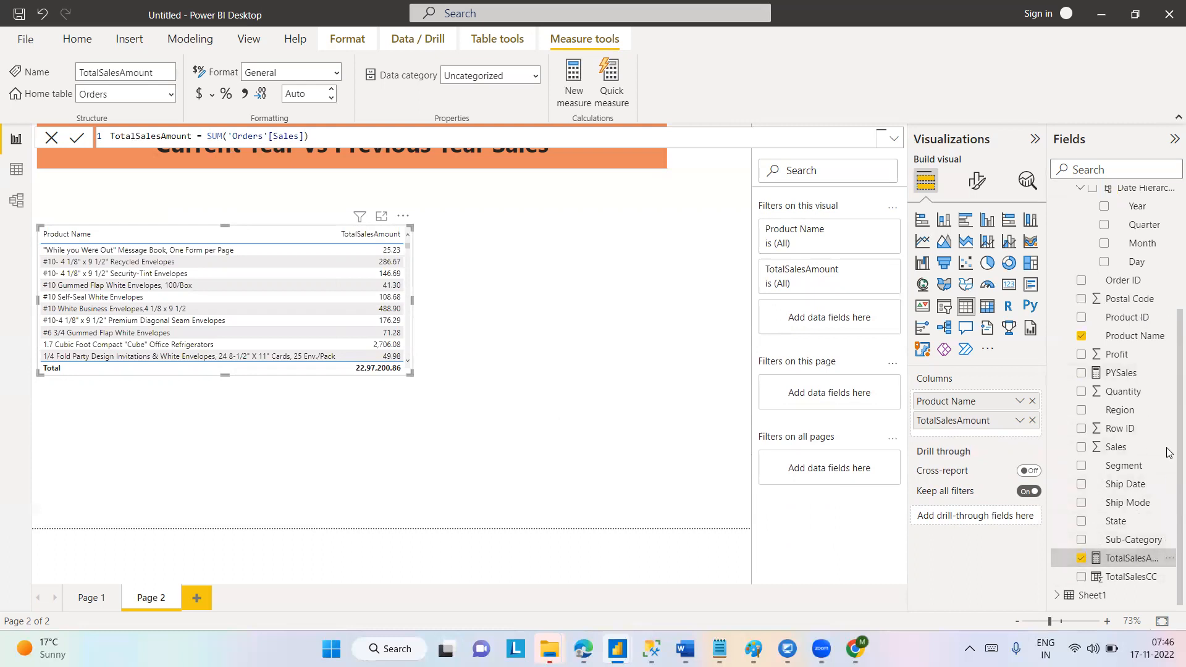
scroll(1170, 433, up, 3)
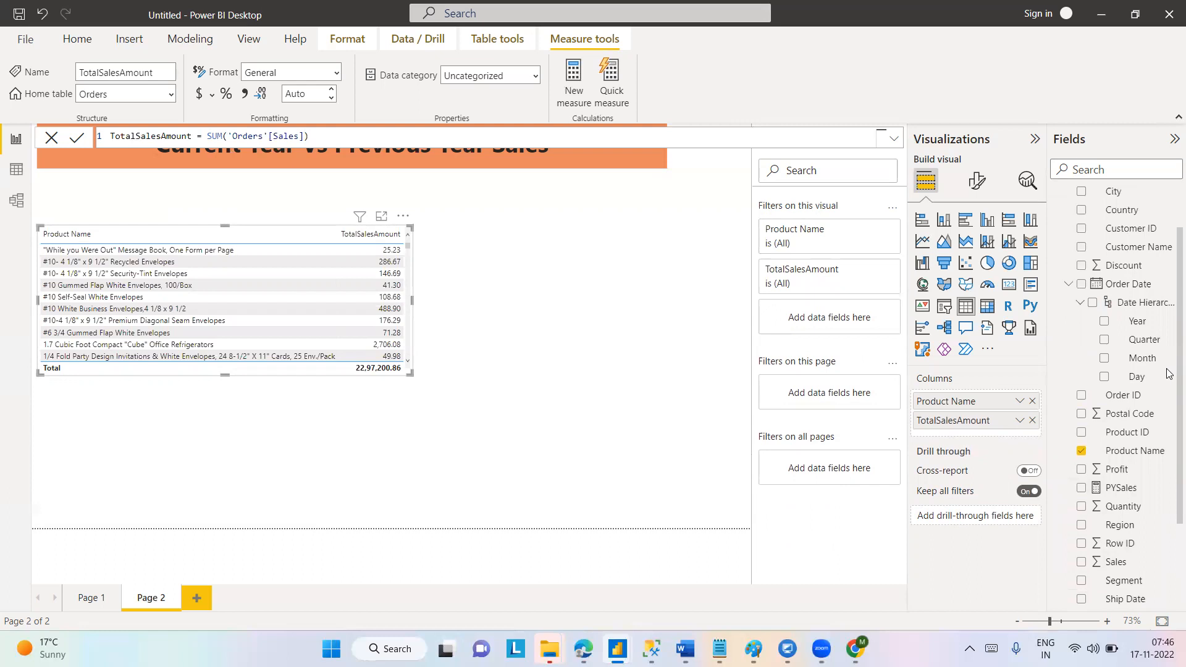
click(1117, 490)
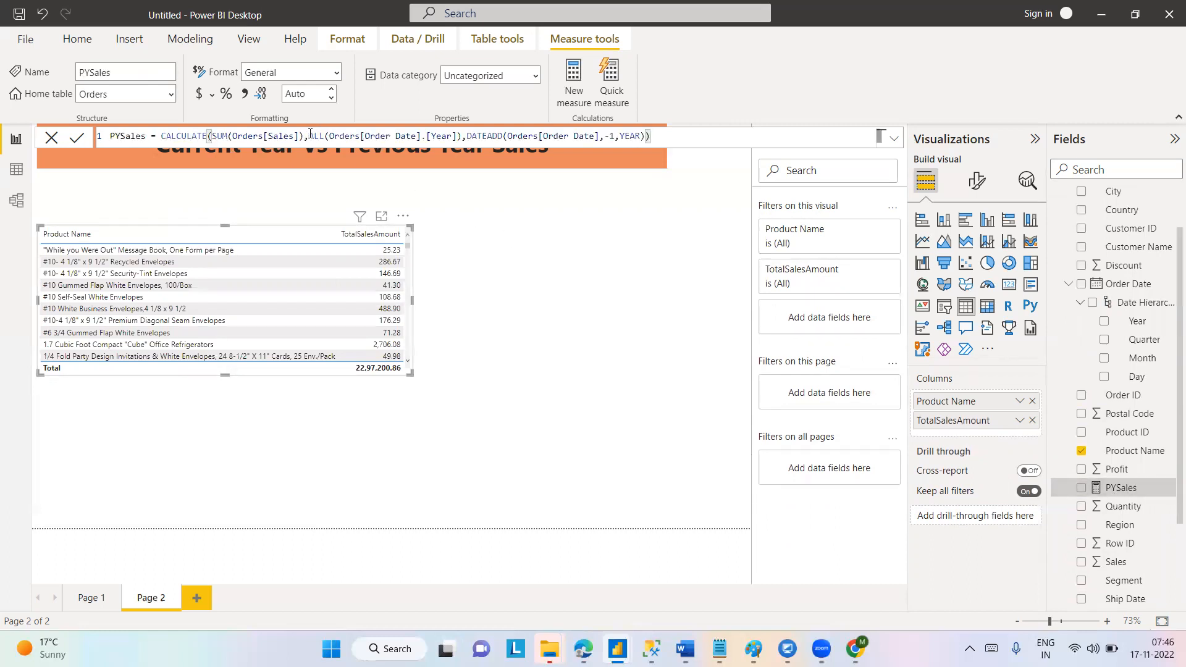
Replace Product Name in the table visual with the PYSales measure and the Order Date Year.
drag(310, 136, 463, 135)
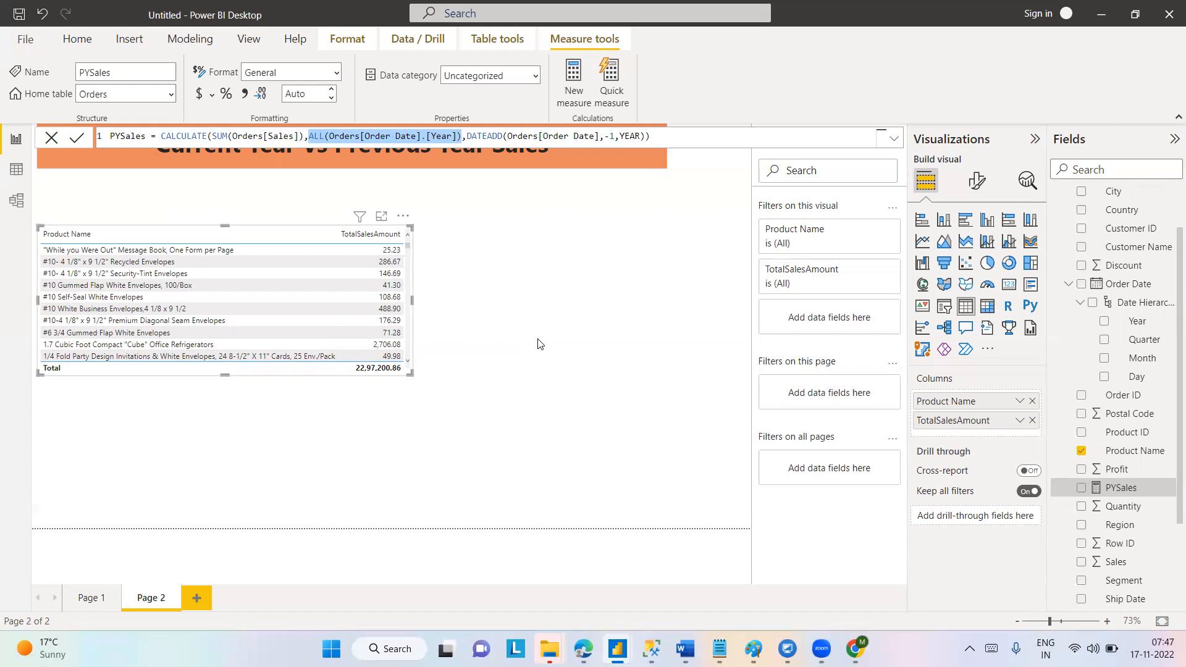
click(1082, 488)
click(1081, 452)
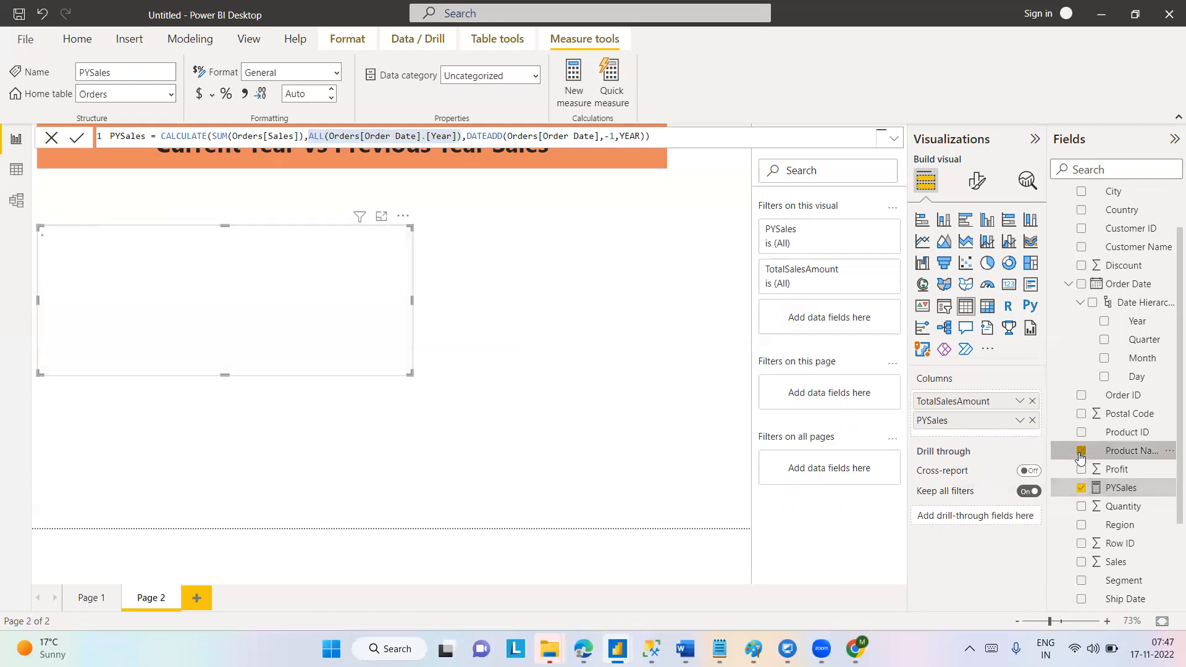
click(1105, 322)
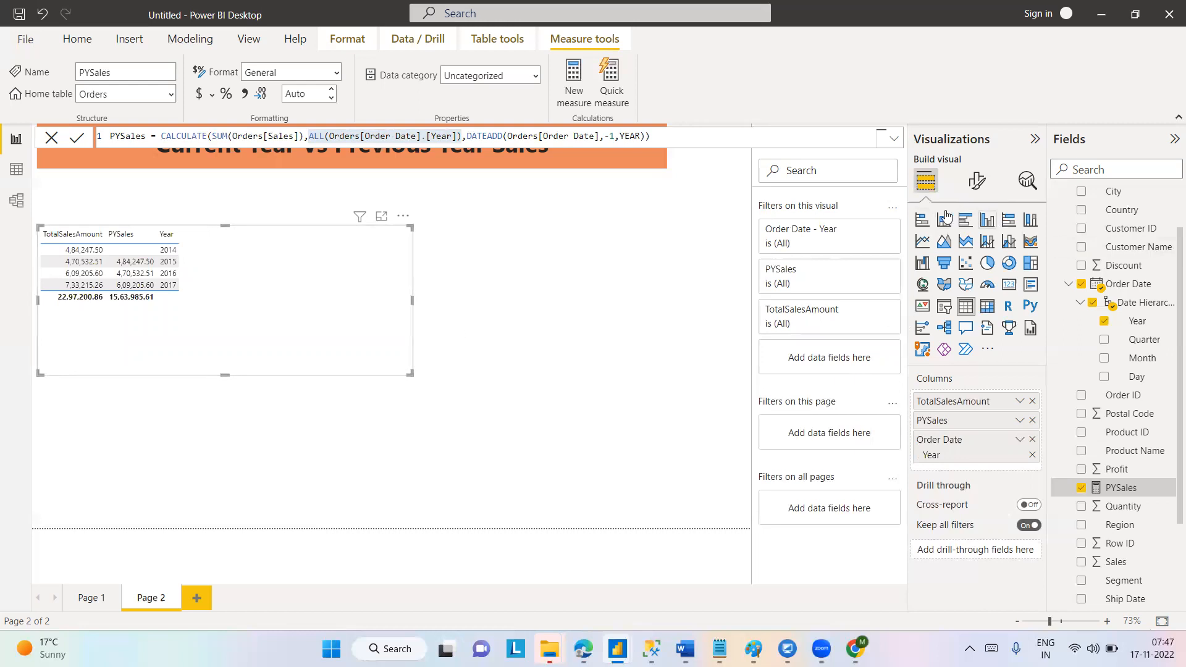
Convert the table to a clustered column chart, widen it across the page and place it just below the heading.
click(984, 222)
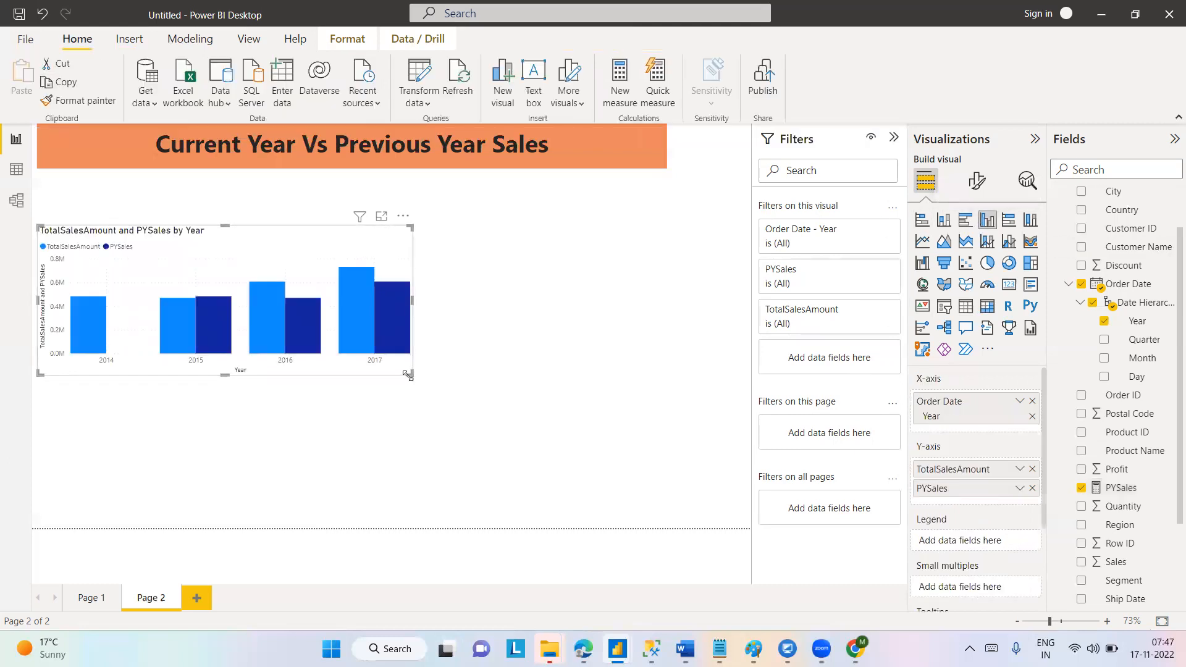
drag(410, 374, 730, 393)
drag(466, 247, 464, 202)
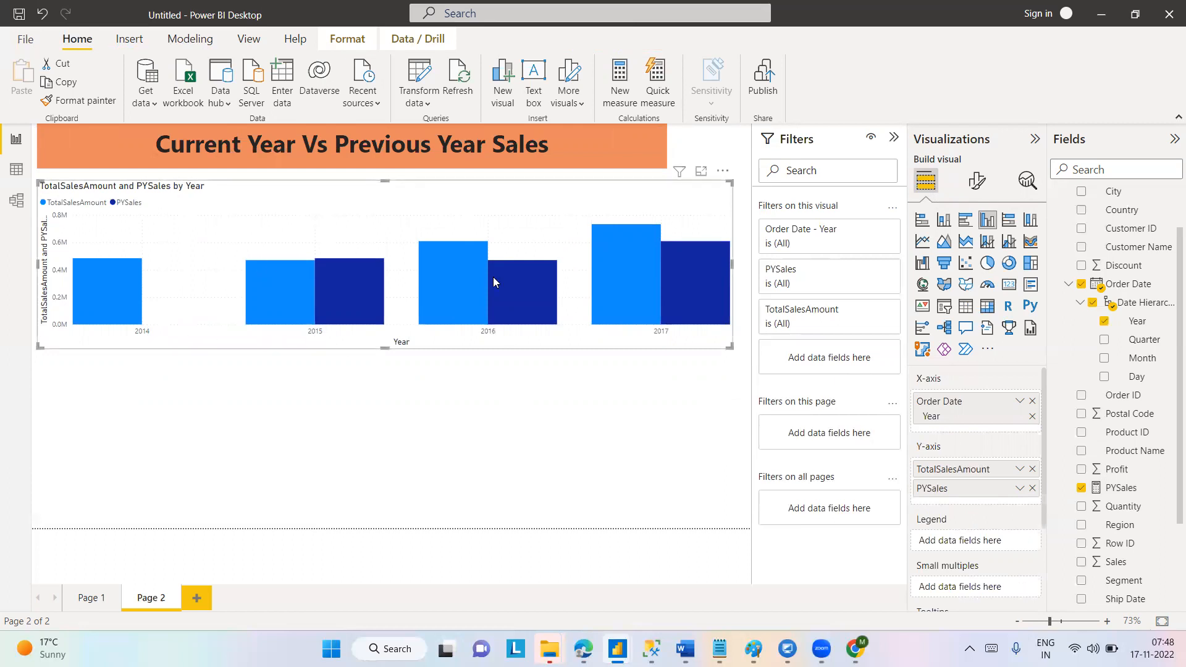
Turn on data labels for the column chart and set their display units to Thousands.
click(978, 181)
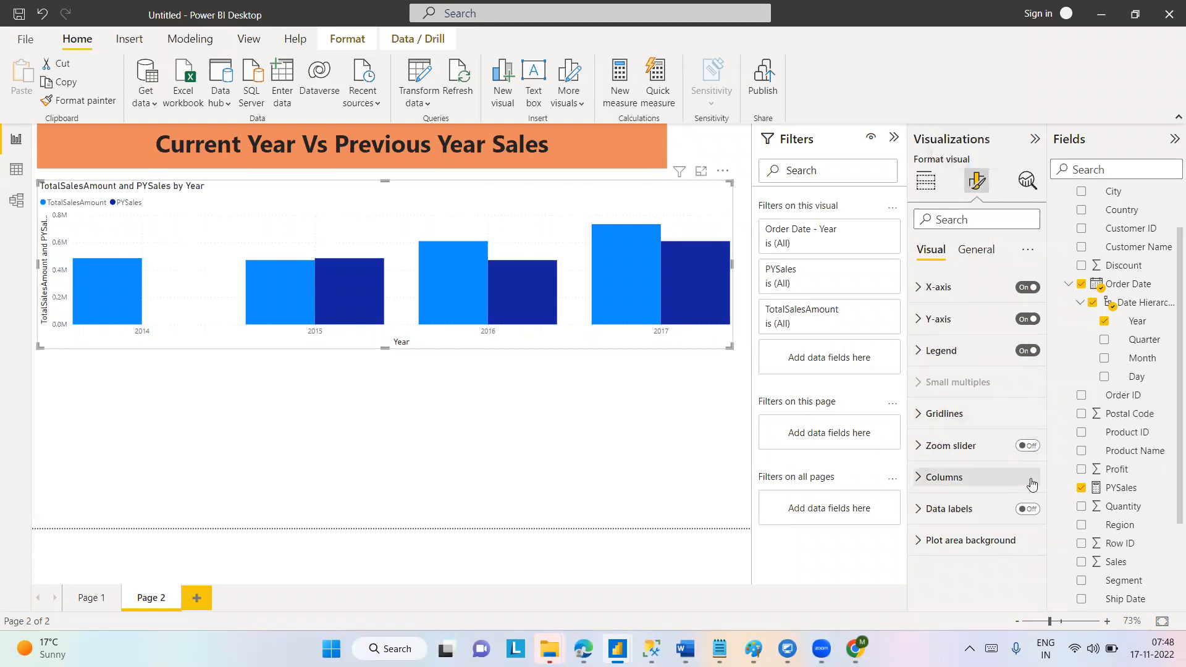
click(1031, 511)
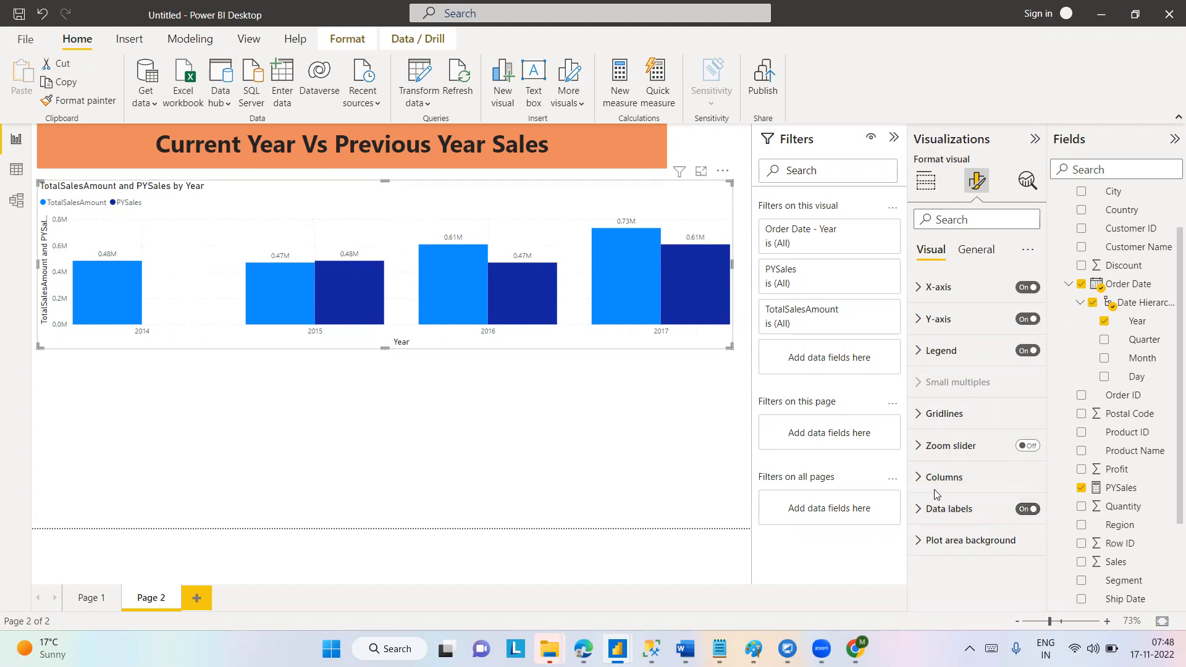
click(920, 510)
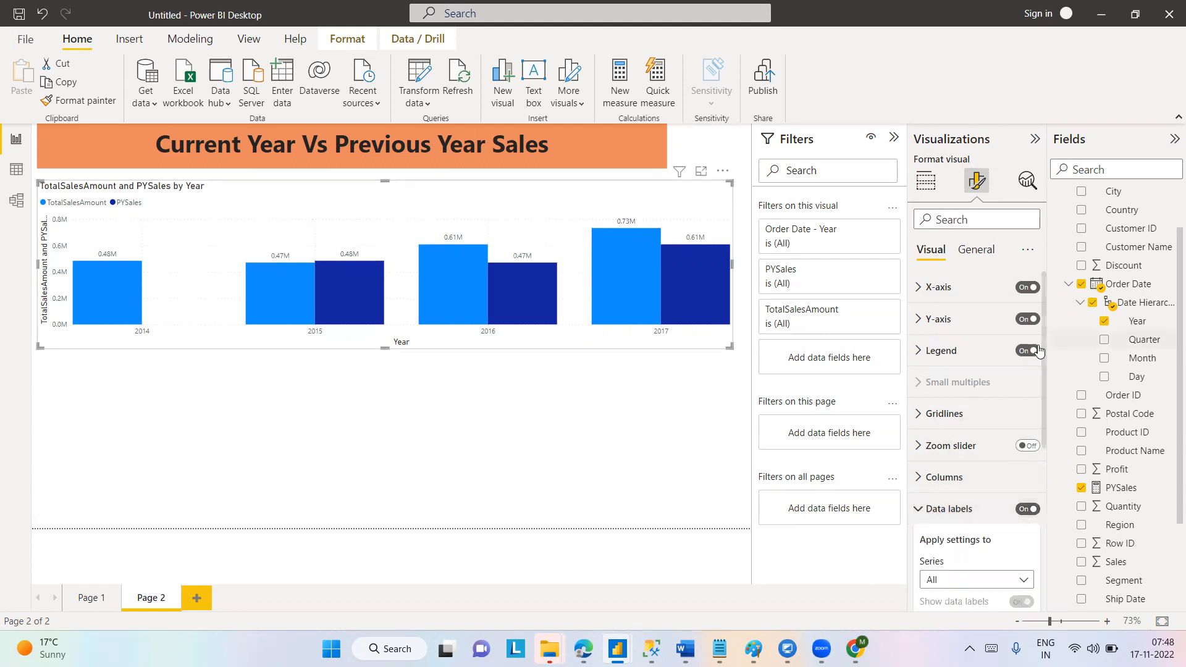
drag(1044, 379, 1045, 531)
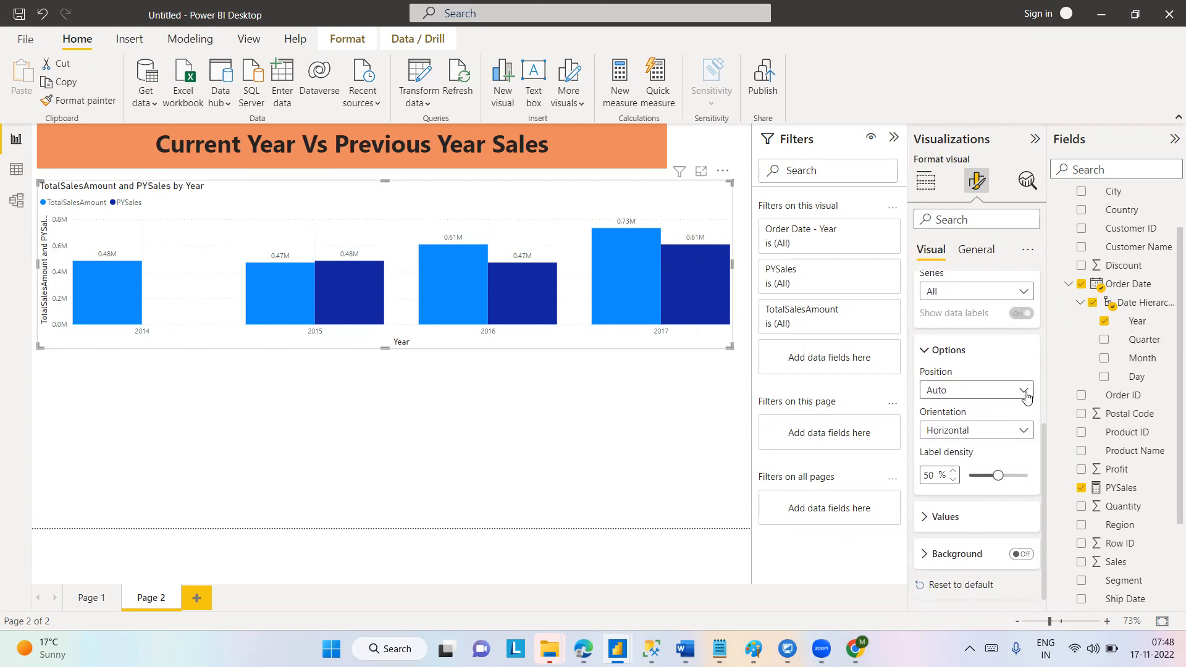
click(929, 516)
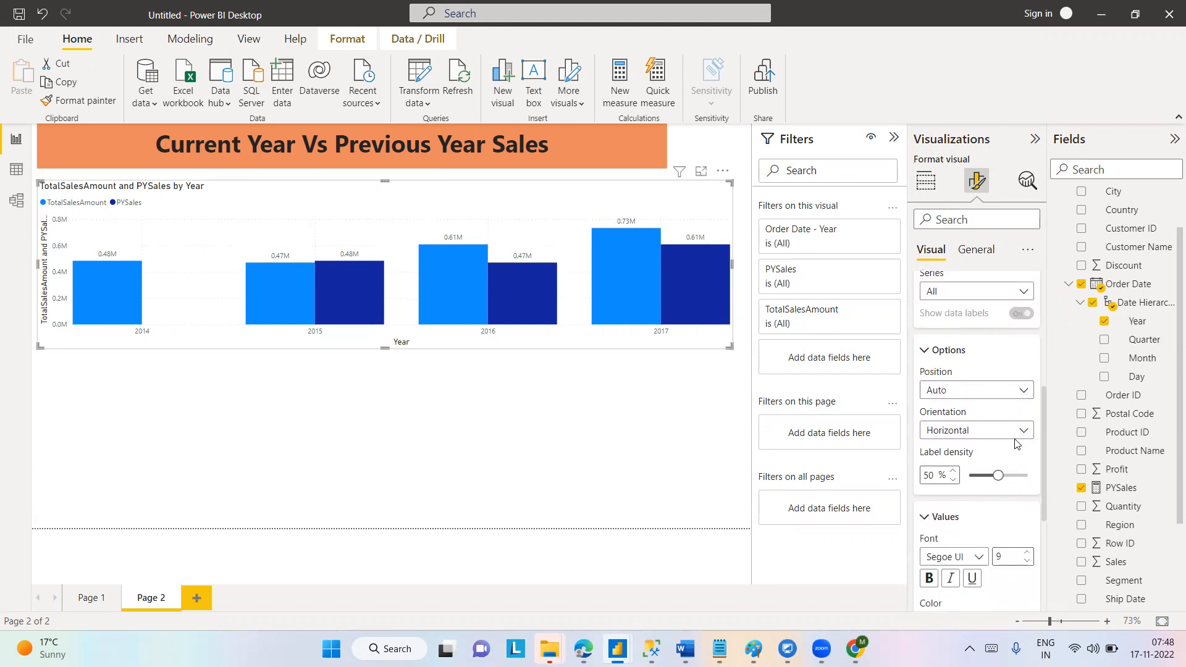
drag(1044, 431, 1041, 488)
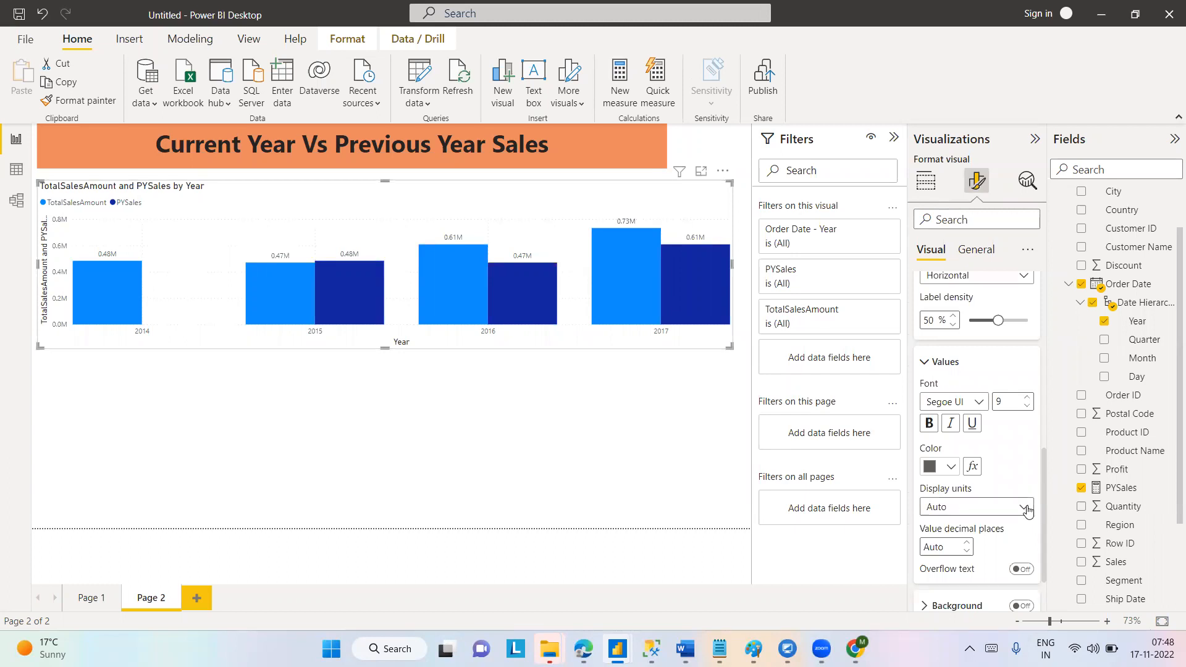
click(1026, 509)
click(954, 549)
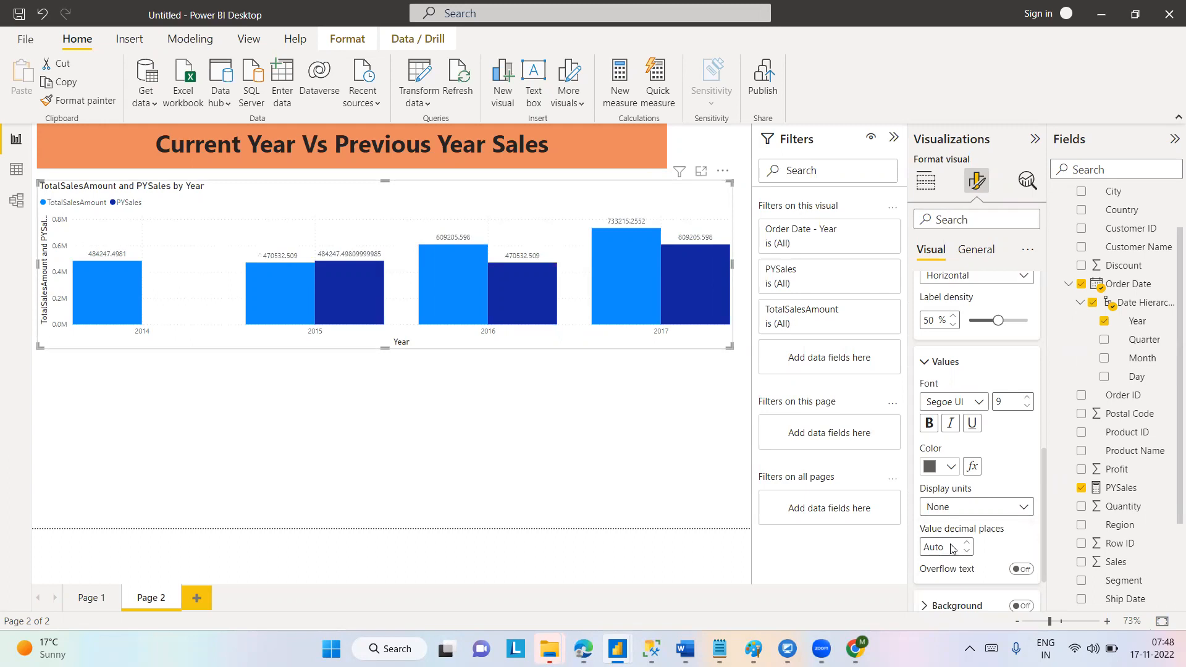
click(1023, 506)
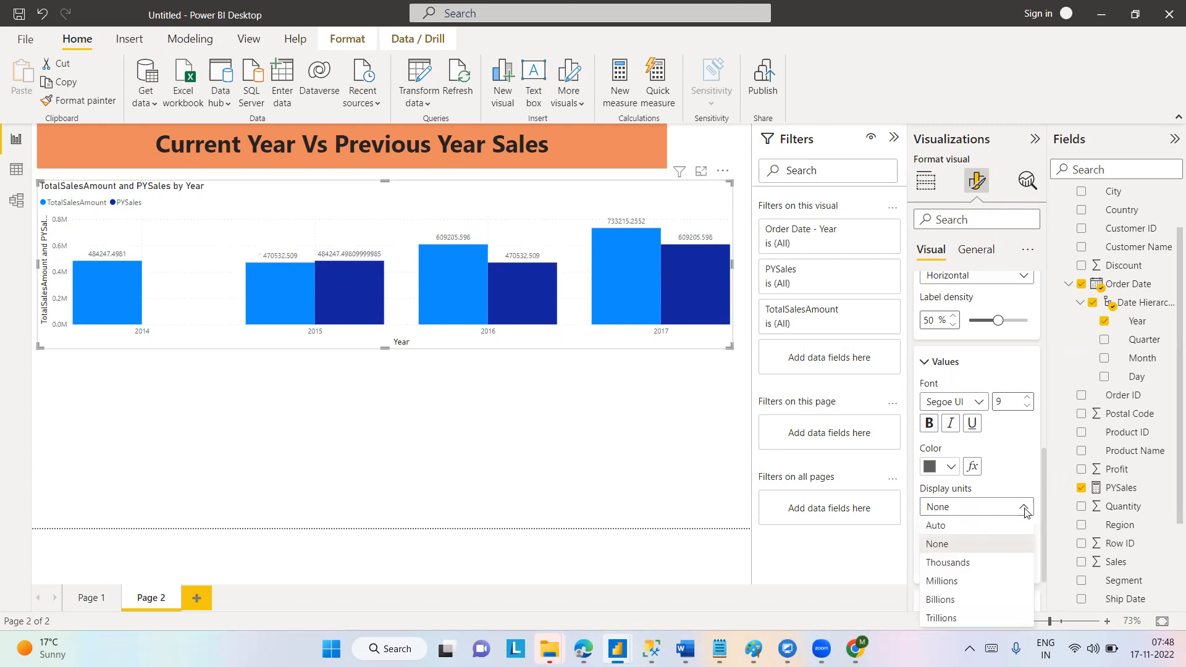
click(956, 562)
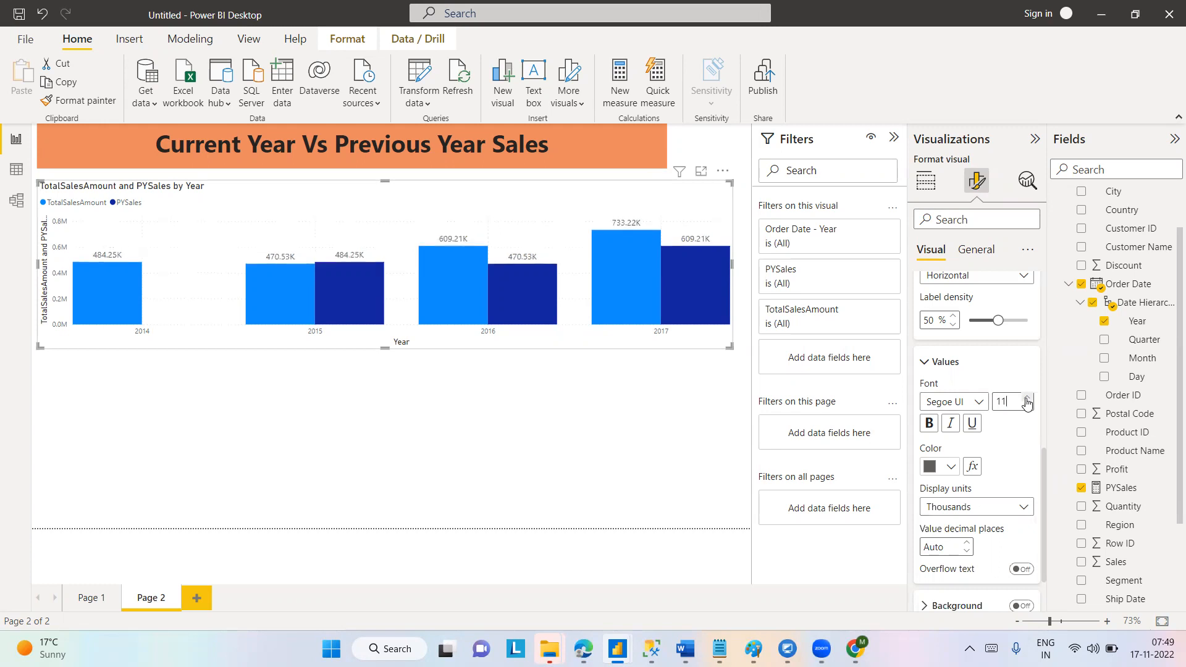
Format the data label values as Segoe UI Bold, size 11, in black, with overflow text turned on.
click(971, 402)
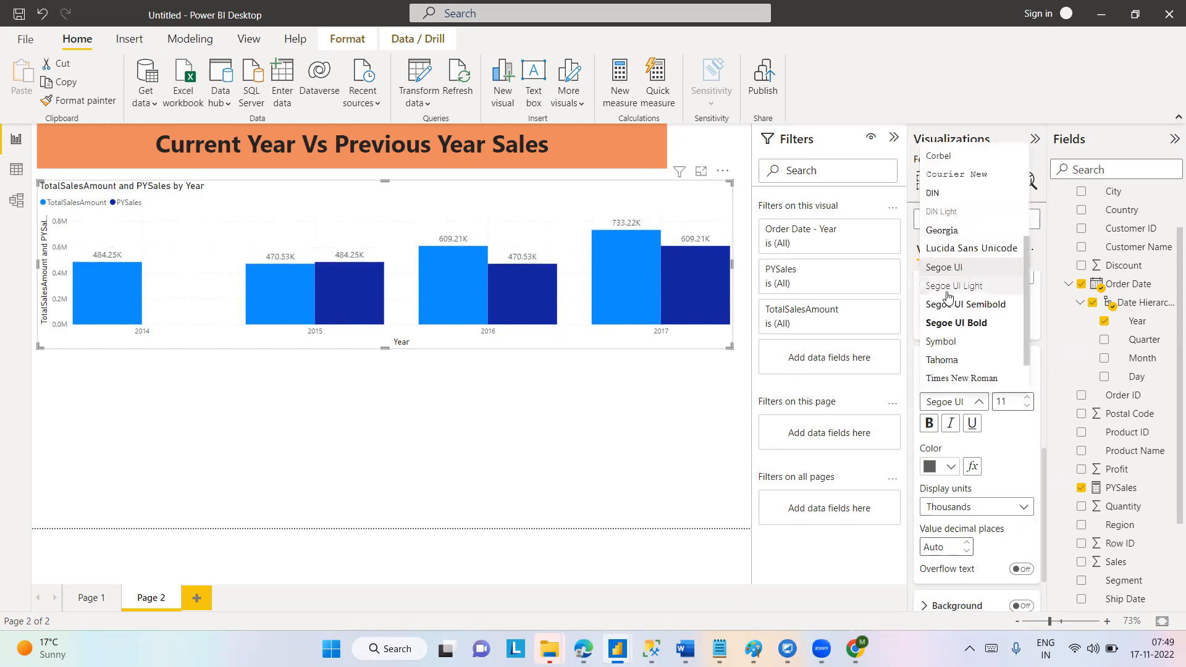
click(952, 324)
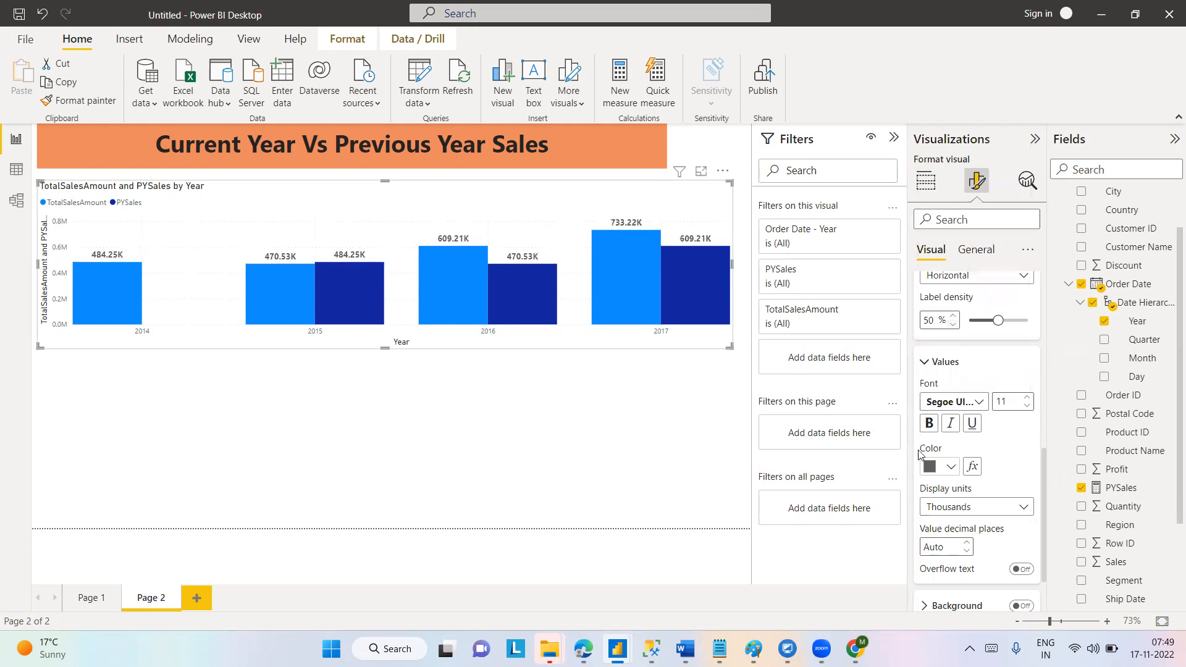
click(952, 466)
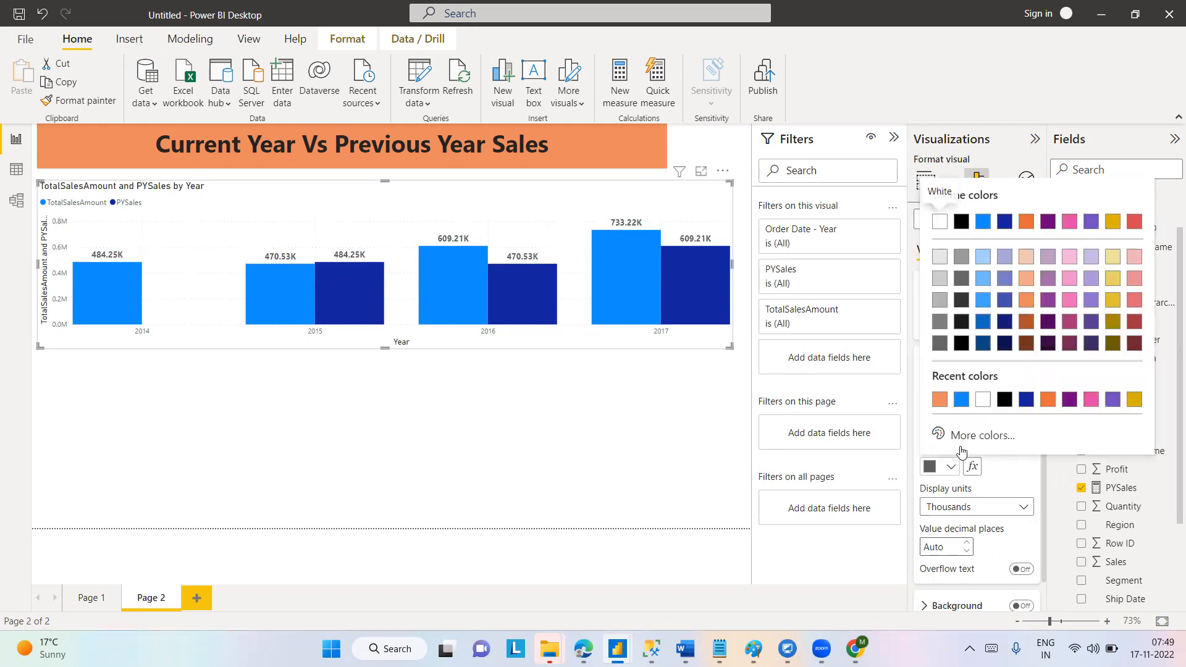
click(961, 222)
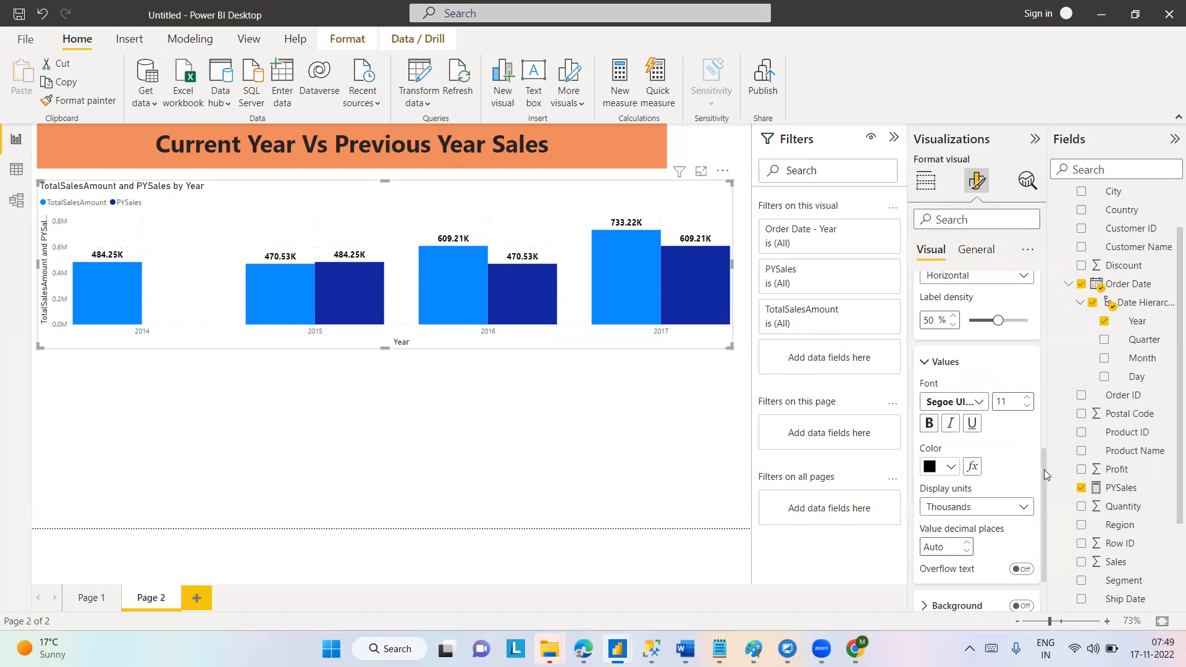
click(1025, 570)
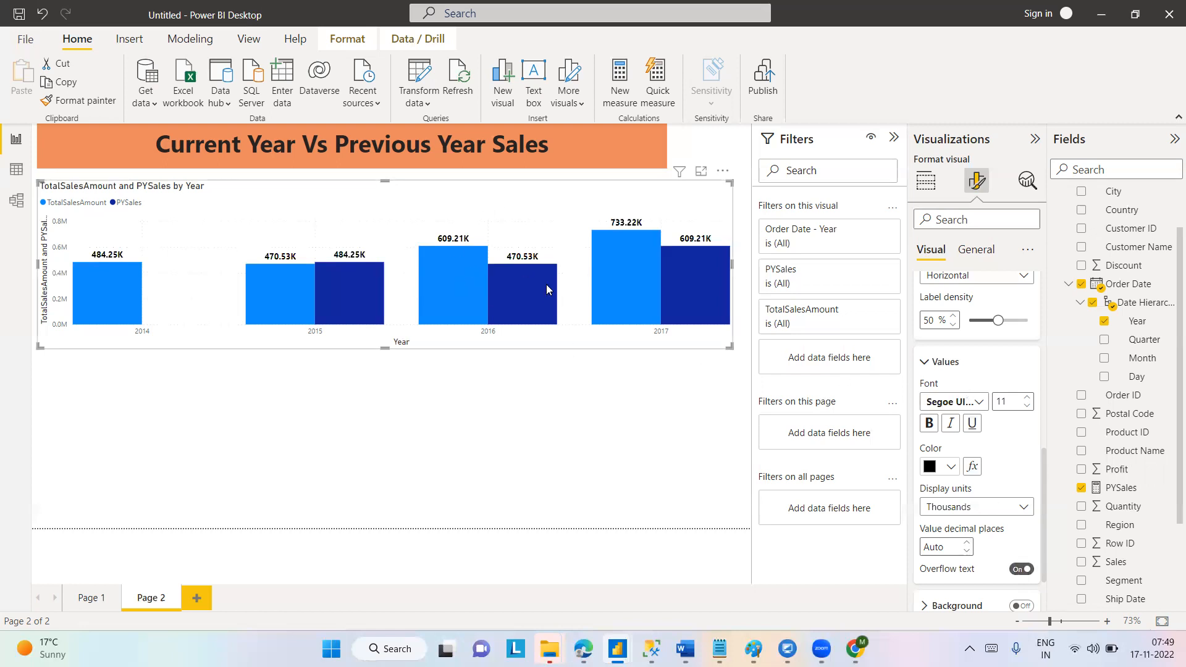
mouse_move(547, 294)
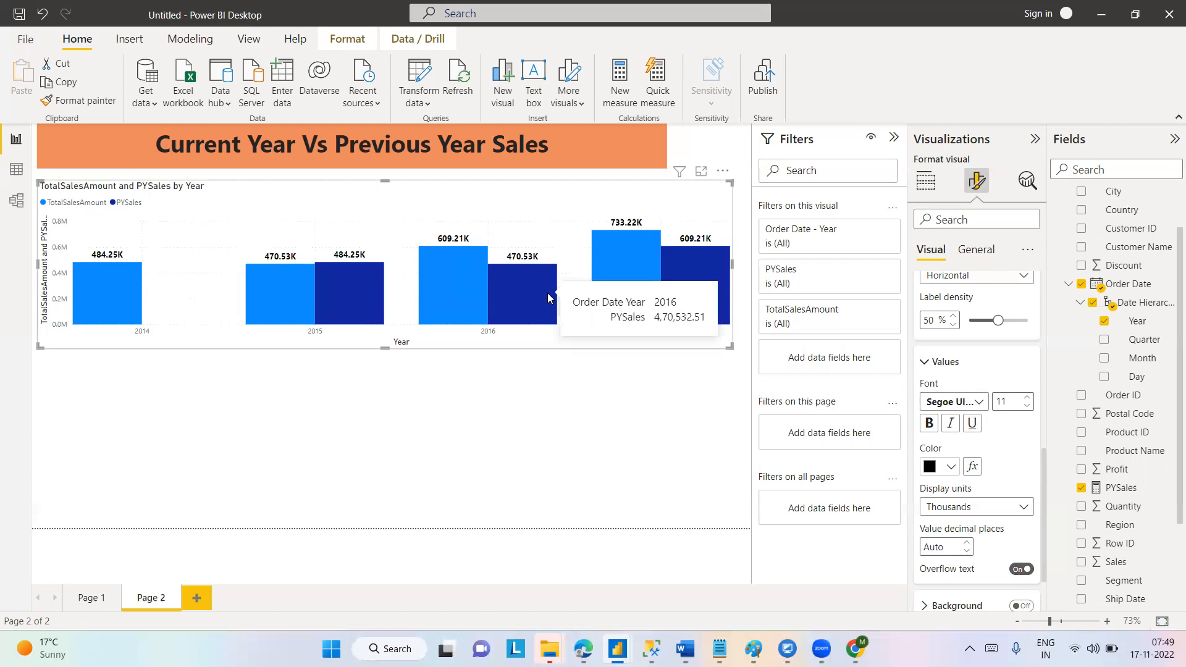
mouse_move(461, 293)
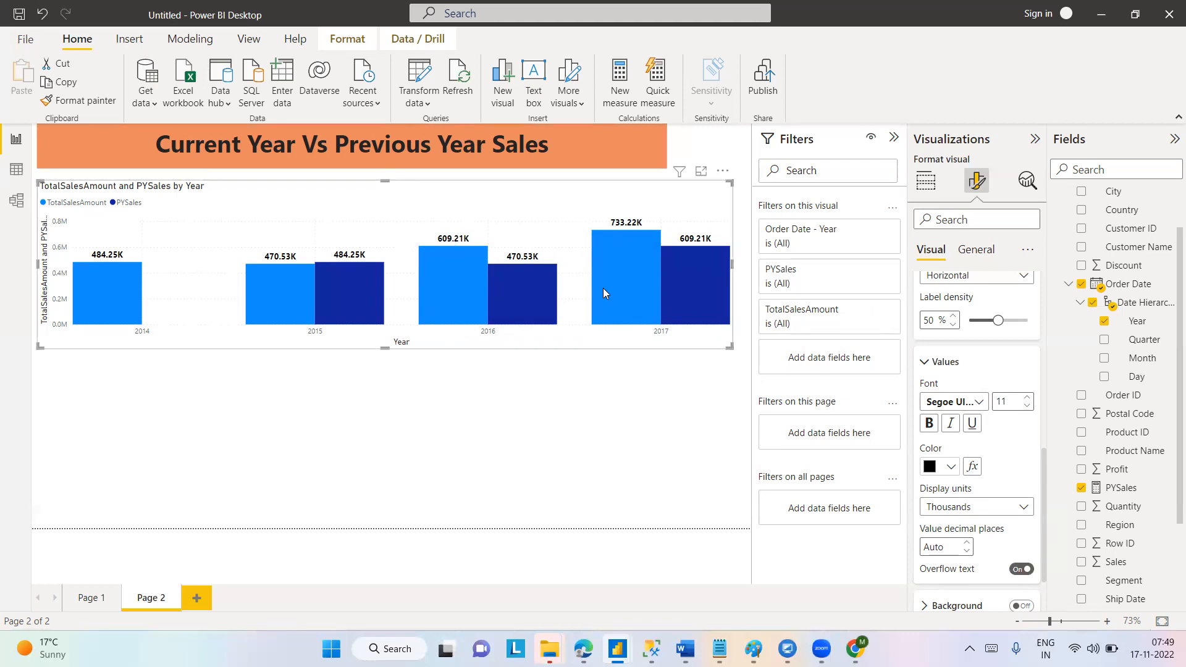
click(975, 471)
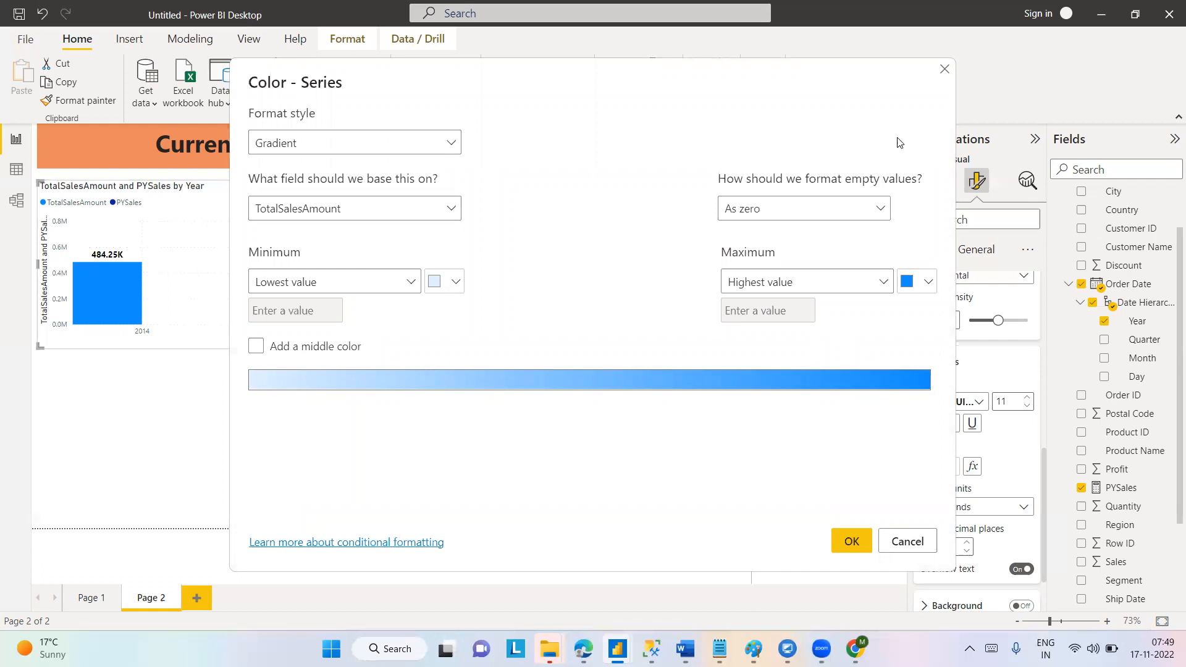
click(945, 70)
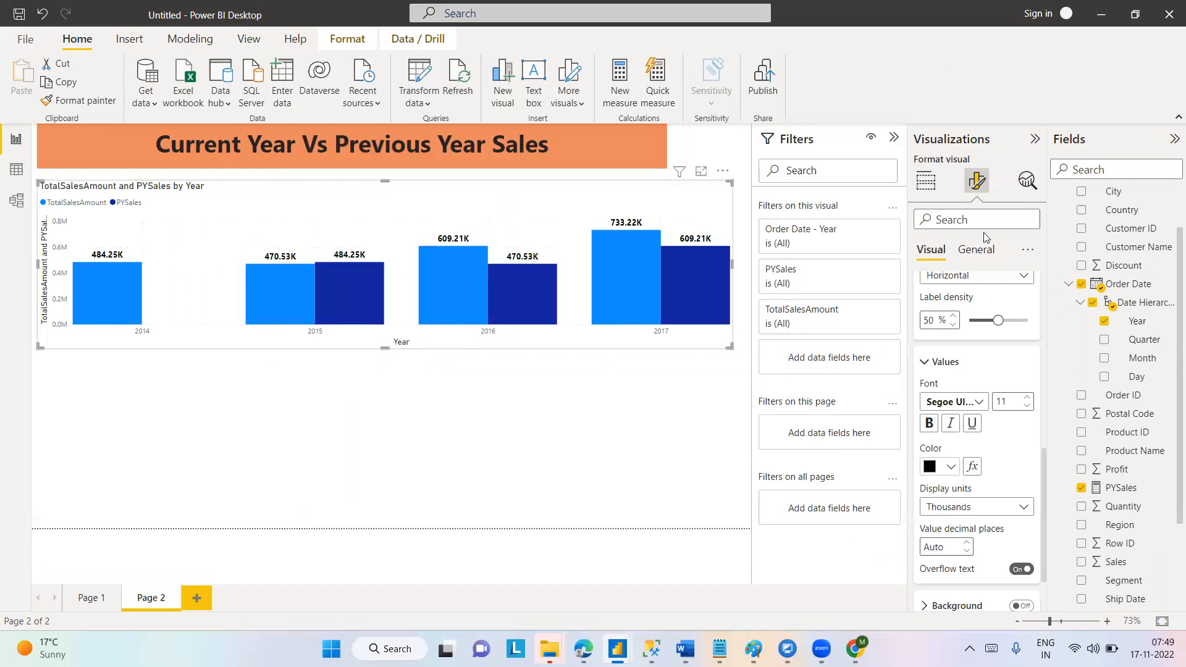
Turn on the zoom slider for the column chart.
drag(1042, 436, 1042, 293)
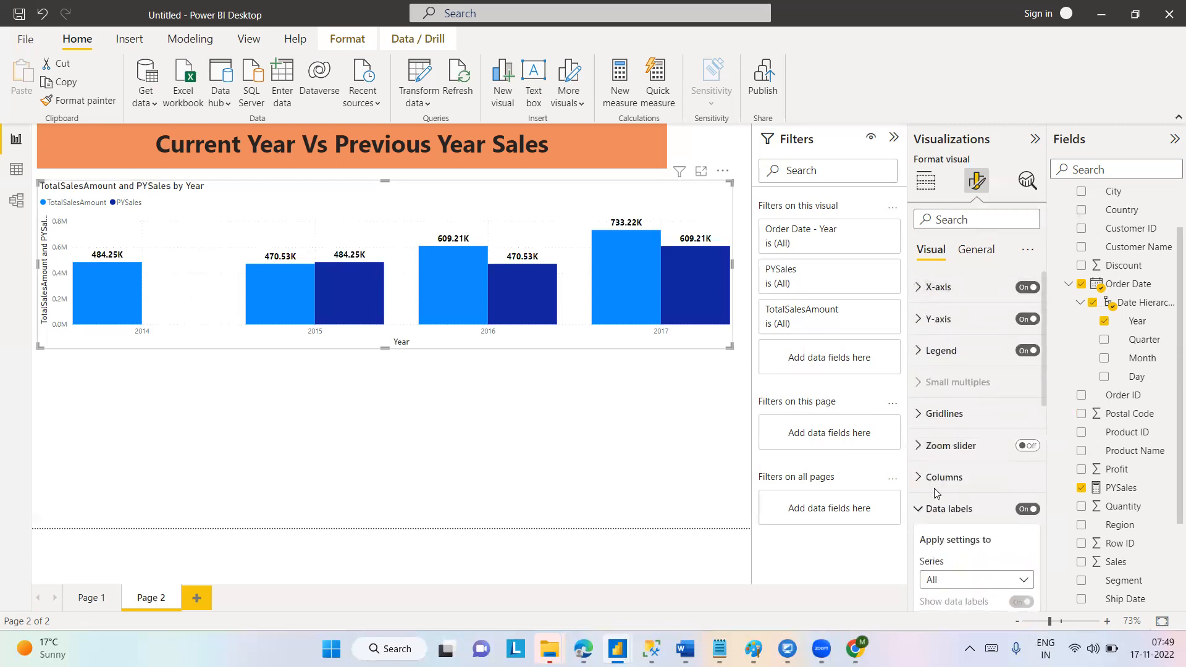
click(919, 509)
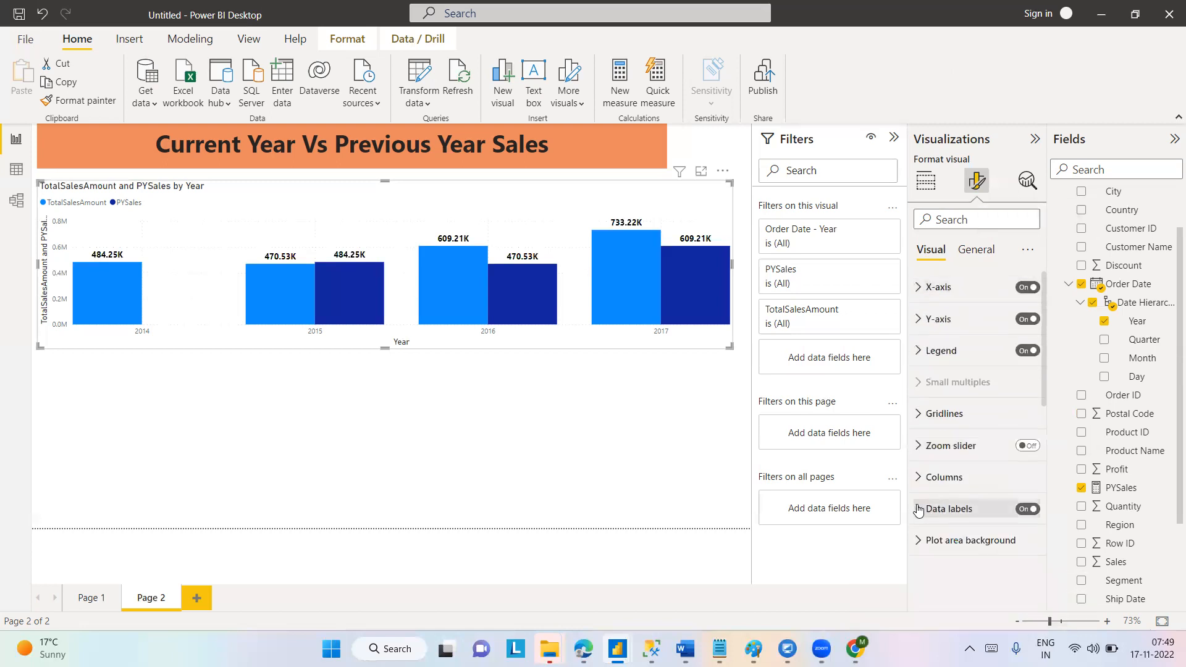
click(918, 321)
click(918, 321)
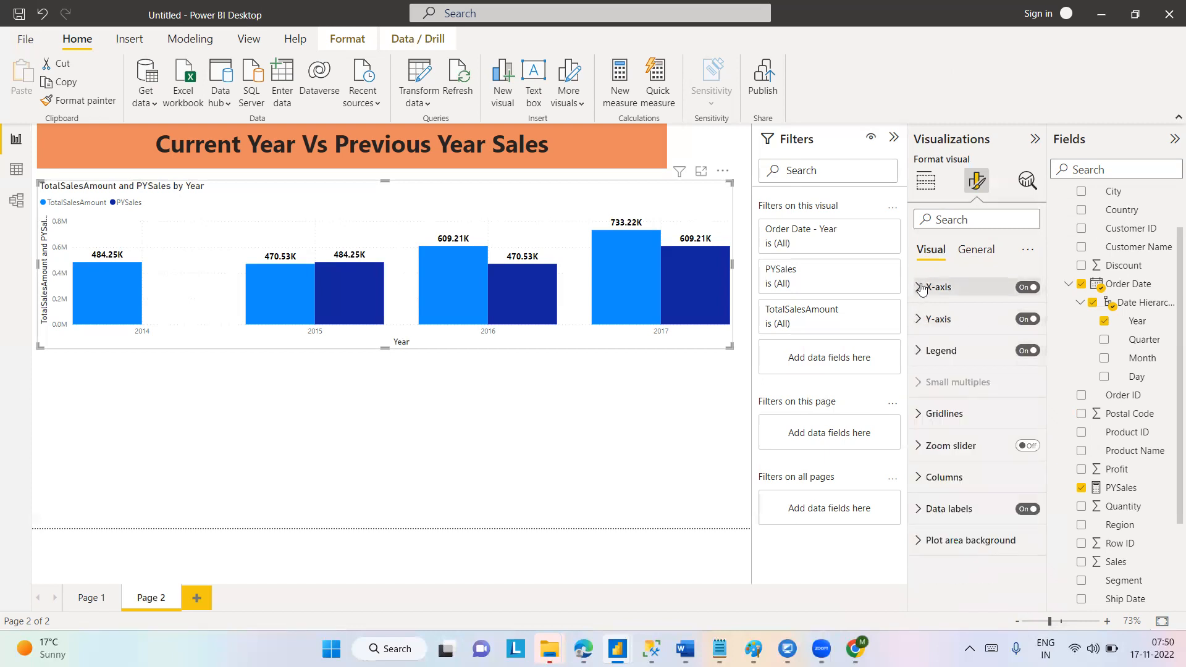
click(918, 288)
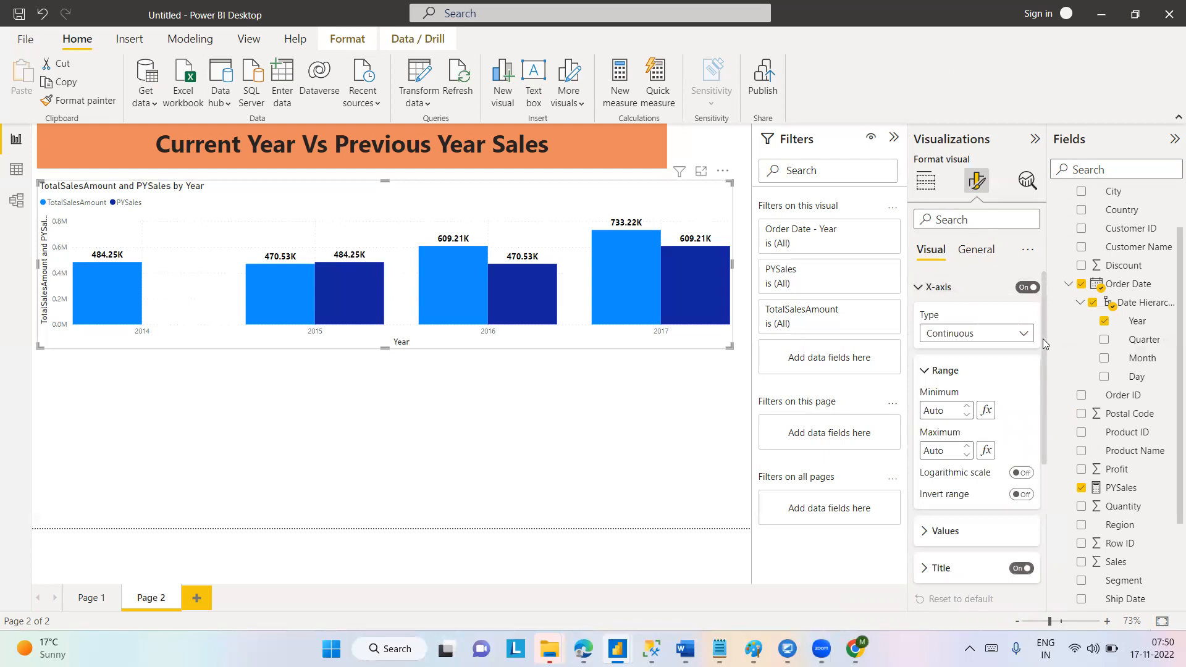
drag(1045, 339, 1048, 506)
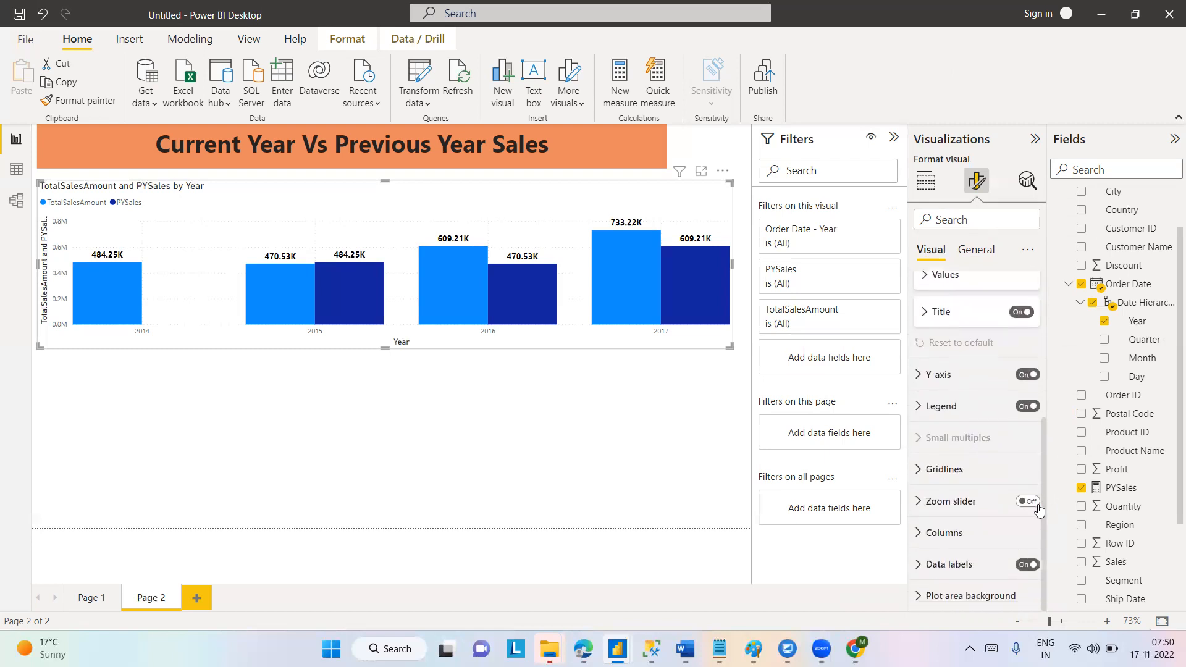
click(1029, 502)
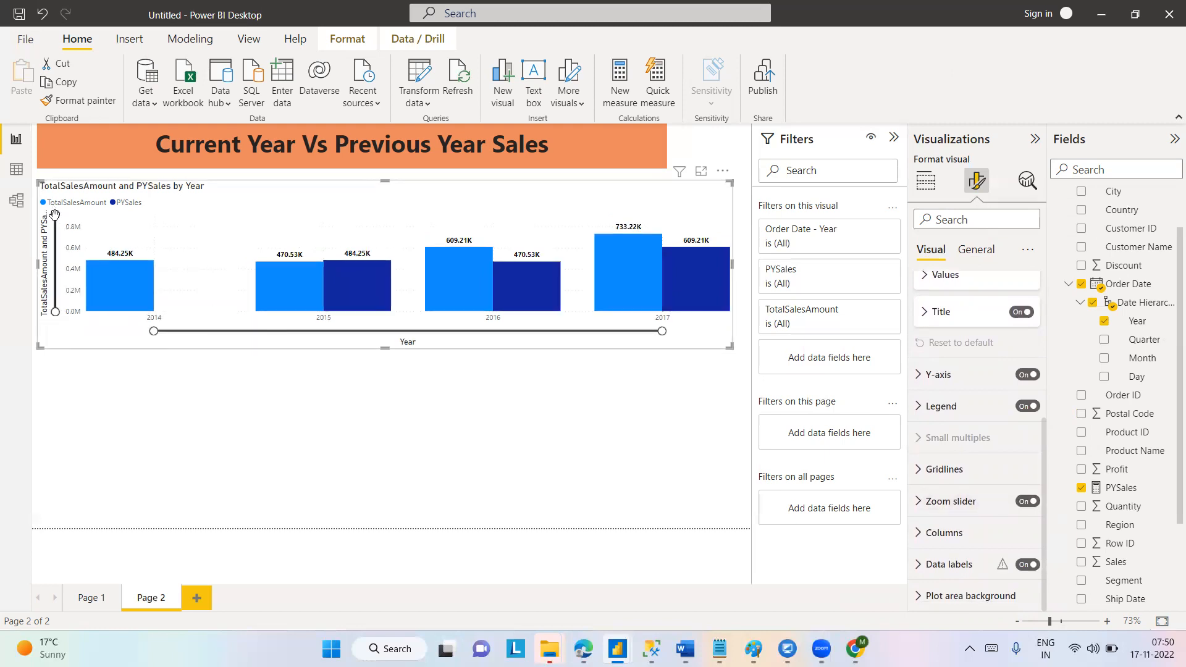
mouse_move(55, 215)
mouse_down()
mouse_move(57, 273)
mouse_move(55, 213)
mouse_up()
View the column chart in focus mode and return to the report page.
click(702, 174)
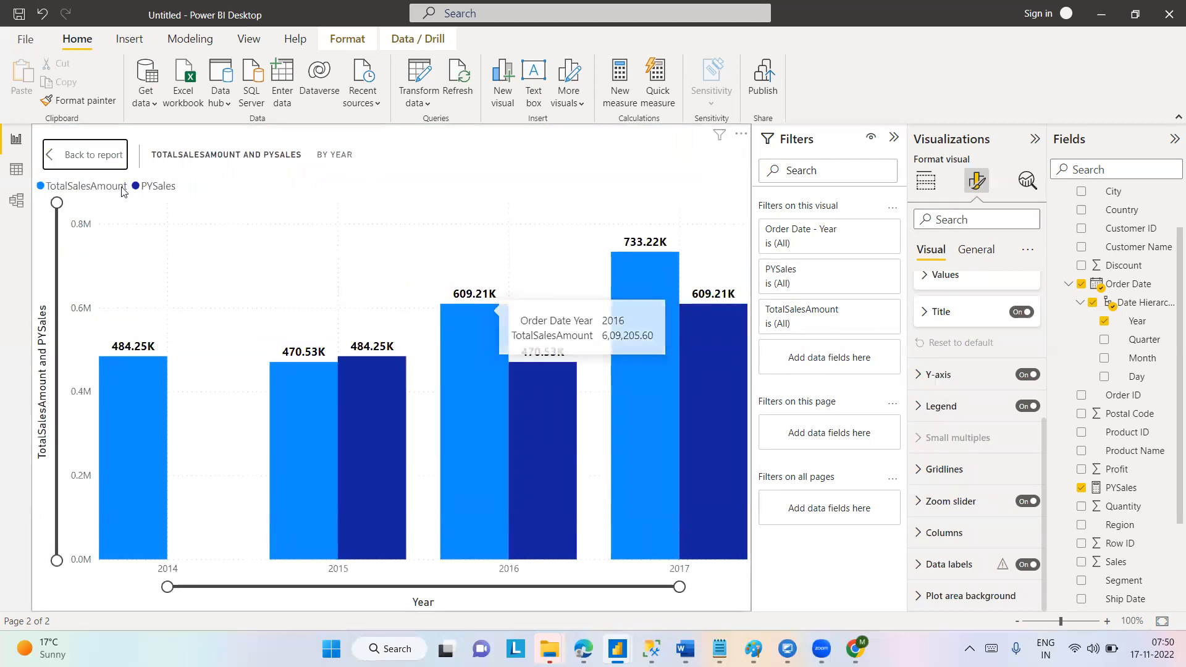
click(72, 159)
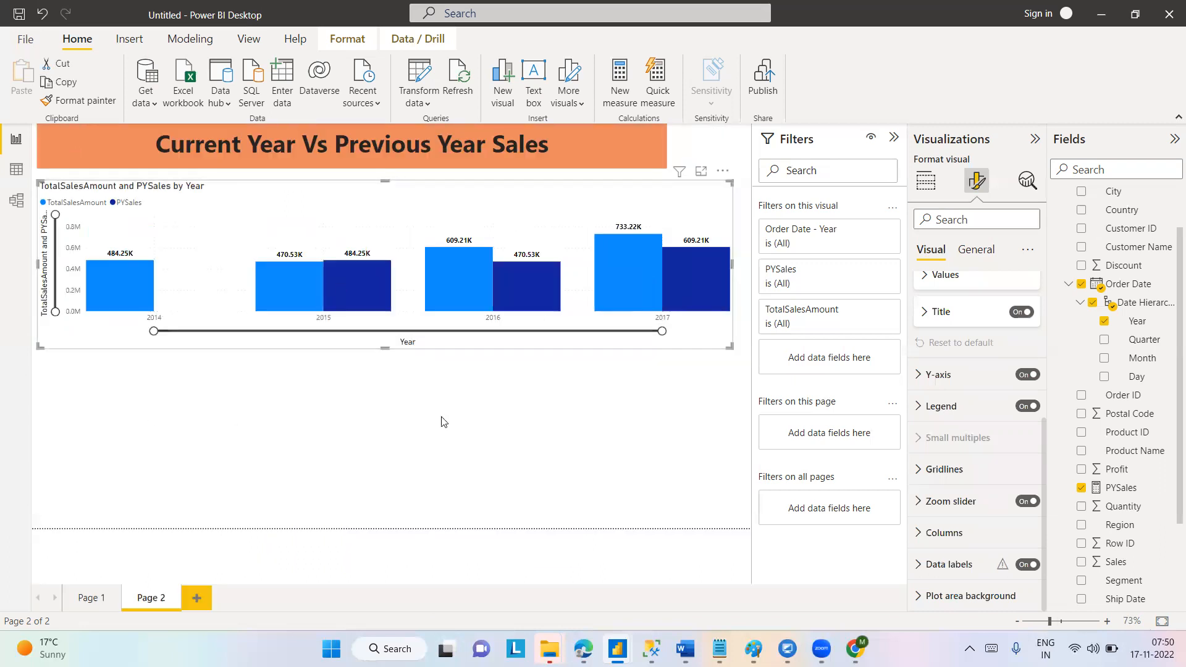
click(701, 174)
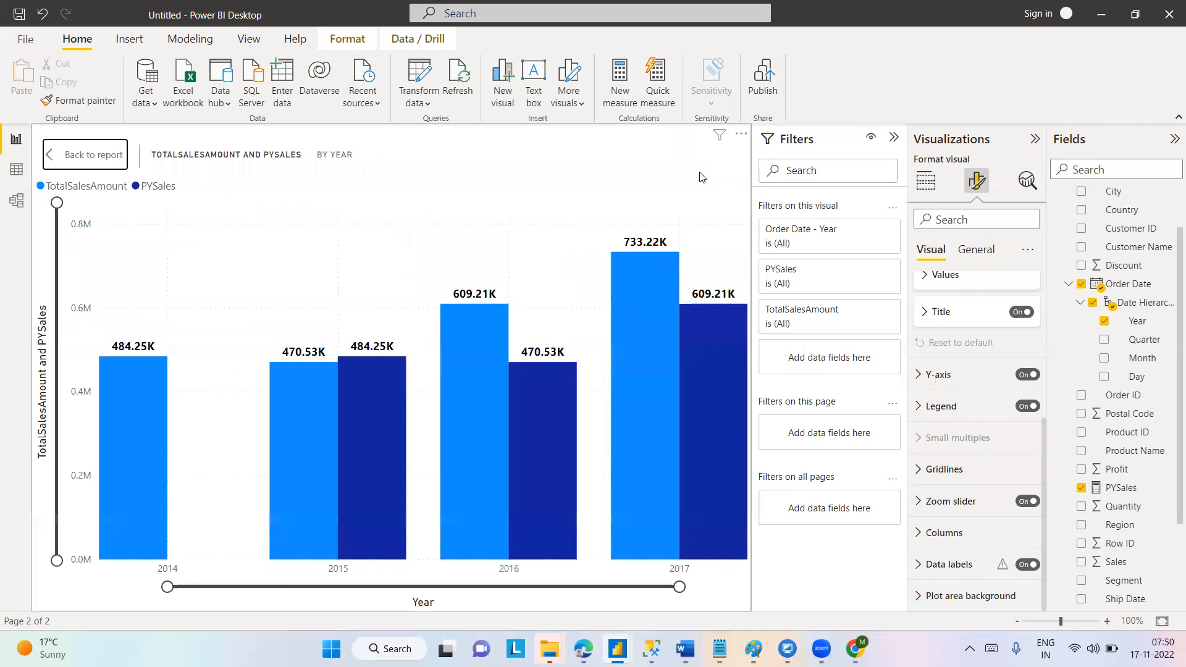
click(73, 164)
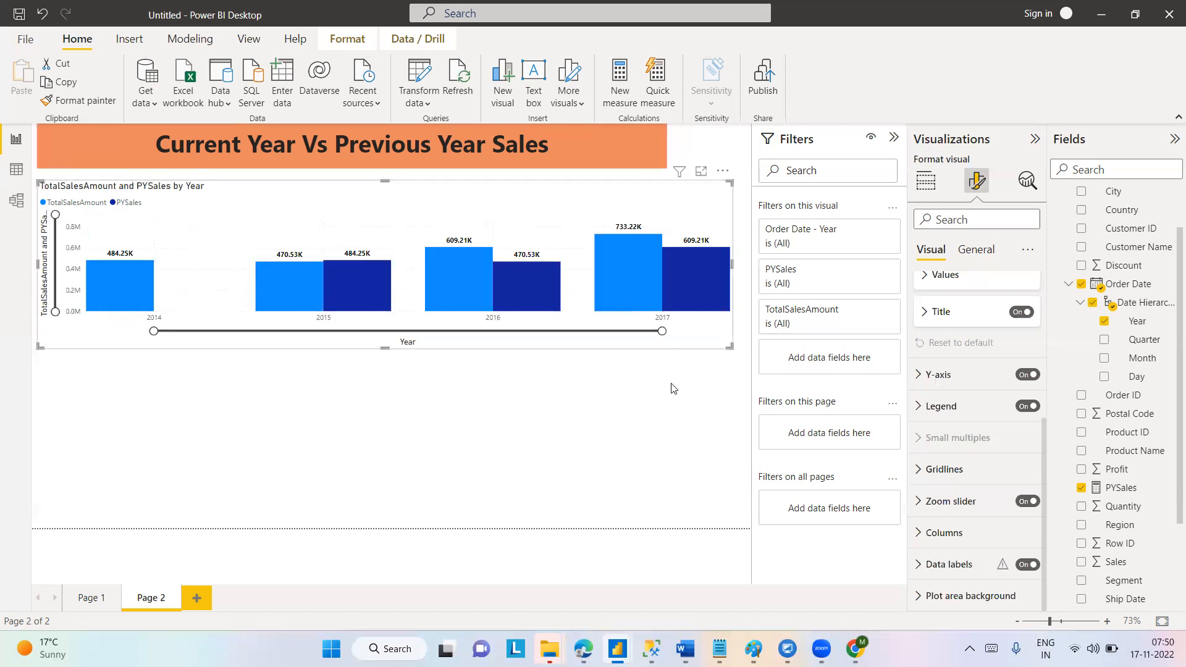
Move the column chart down to leave a gap below the page heading, and deselect it.
click(723, 175)
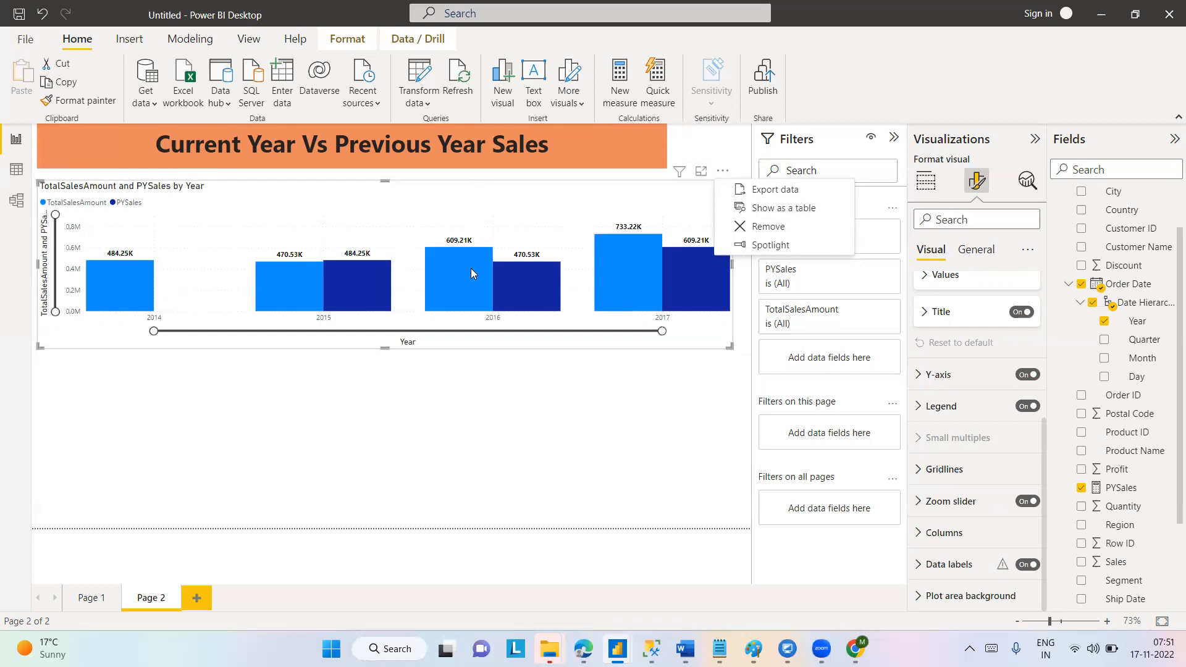
key(Escape)
drag(626, 202, 632, 272)
click(629, 236)
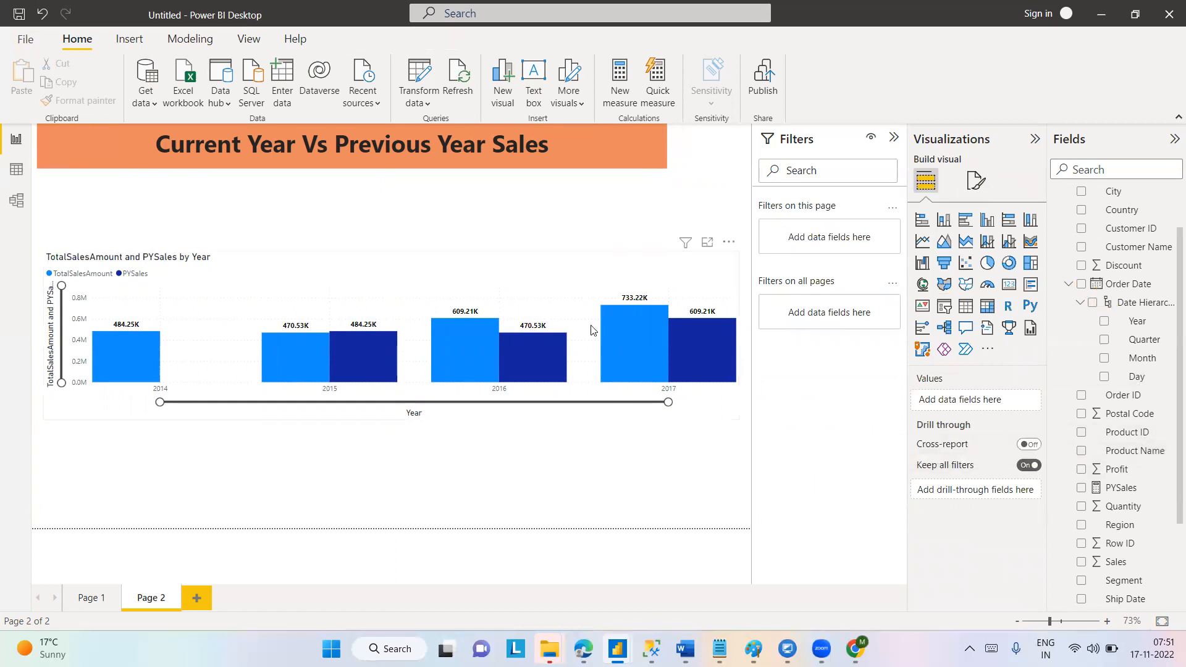
Add a Product Name slicer, narrow it, and place it above the column chart, just below the page heading.
click(1081, 453)
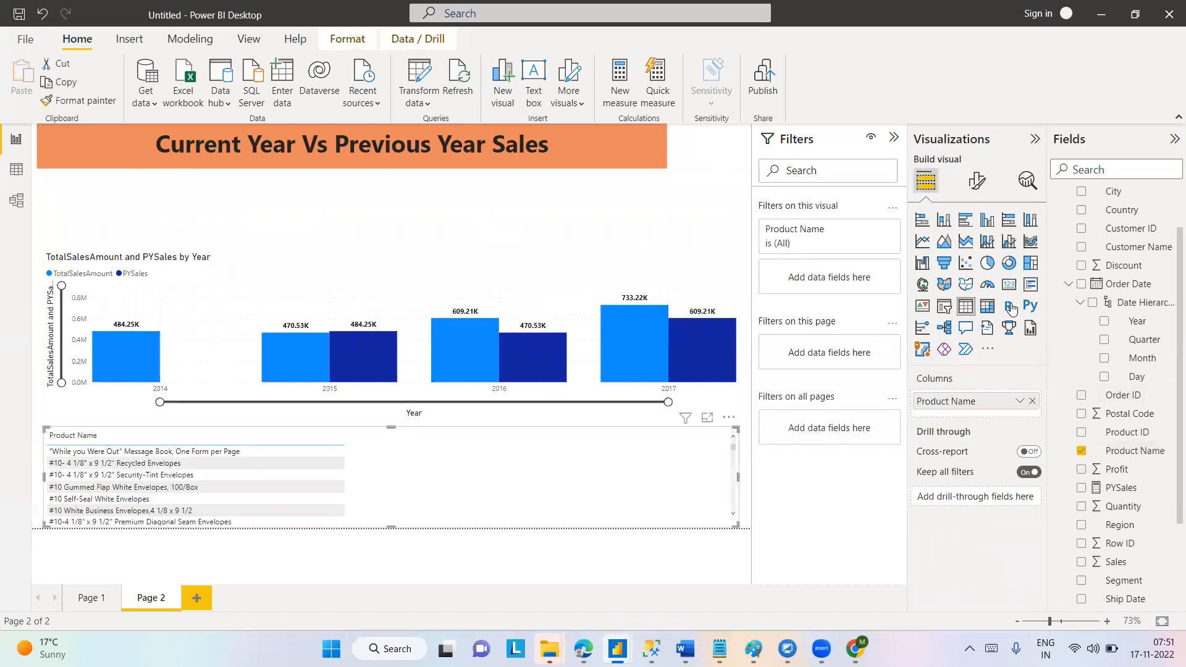
click(943, 307)
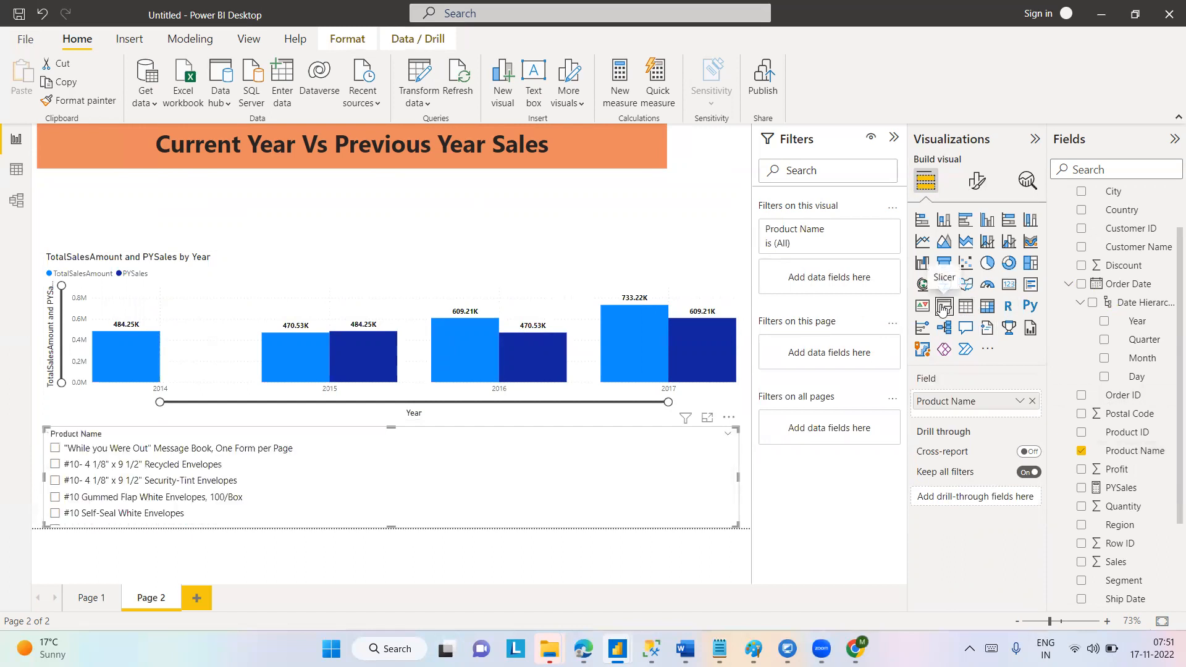
drag(739, 477, 311, 476)
drag(214, 432, 651, 185)
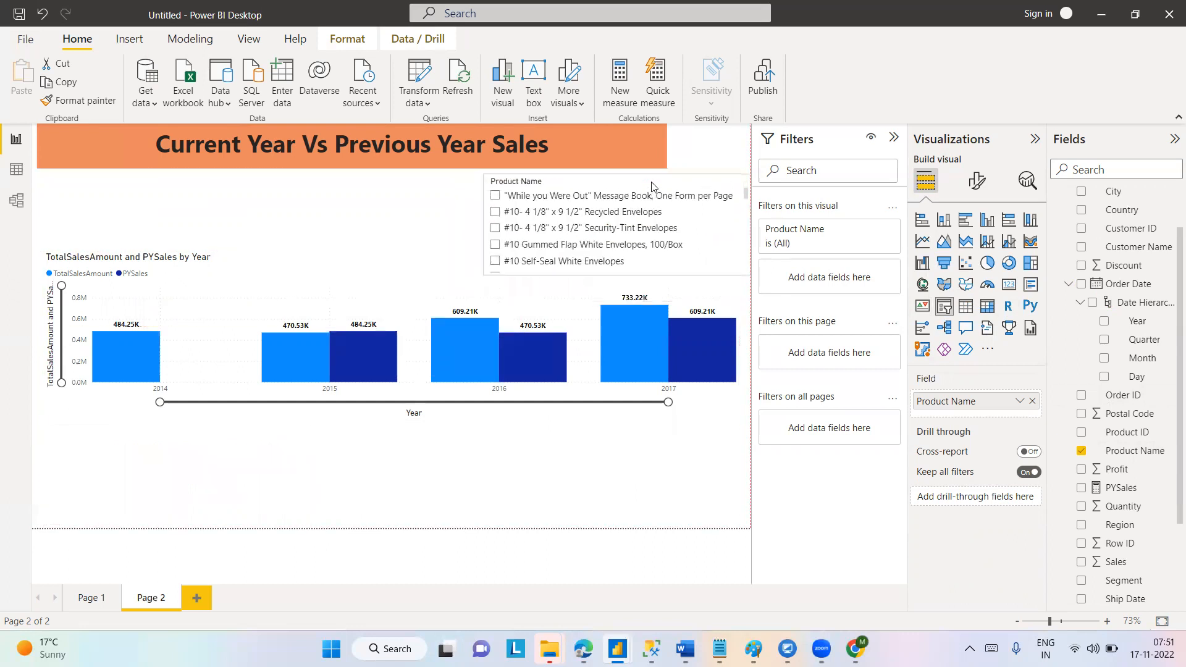
Copy the page heading's formatting onto the Product Name slicer with Format Painter.
click(644, 160)
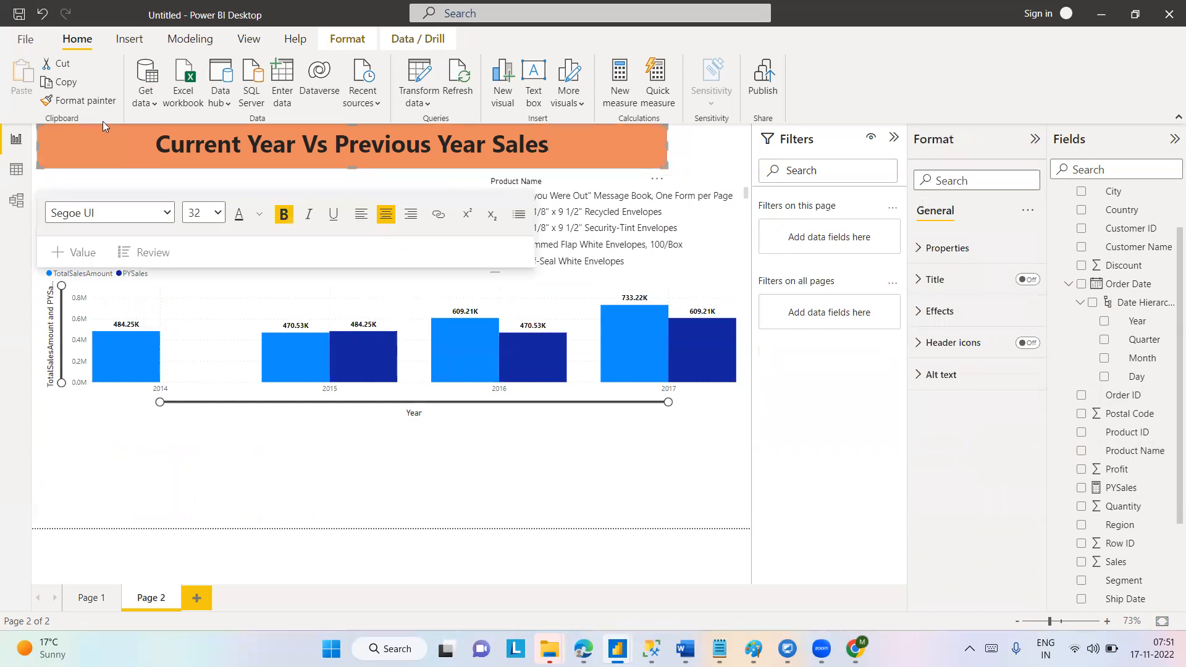
click(79, 101)
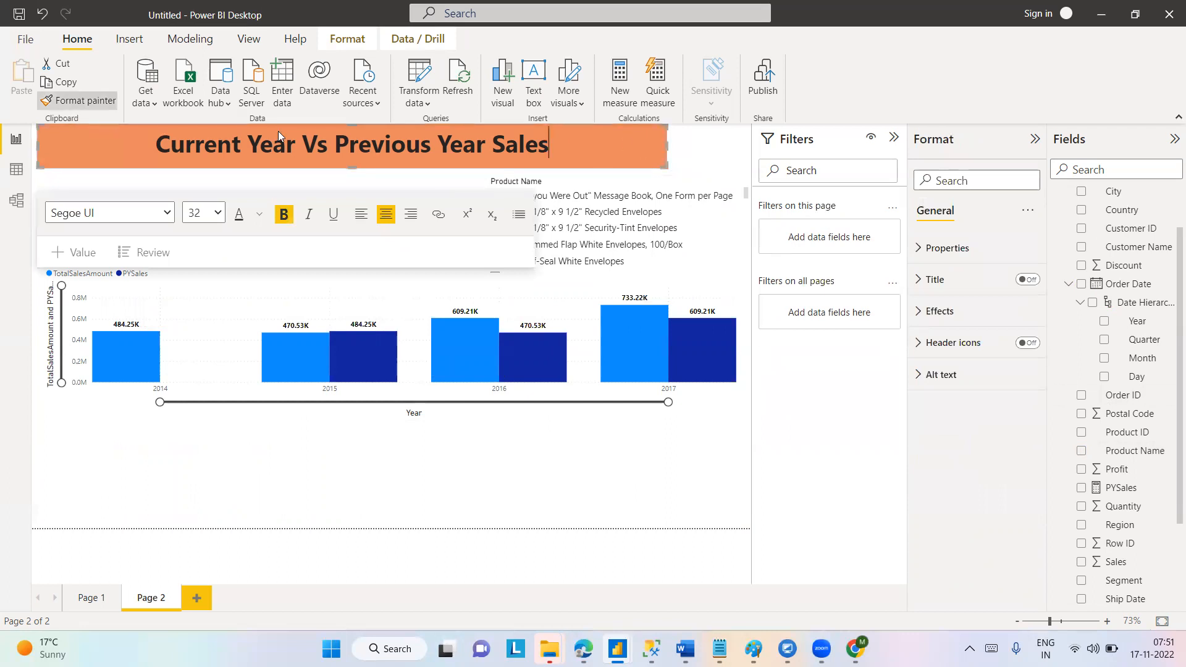
click(576, 181)
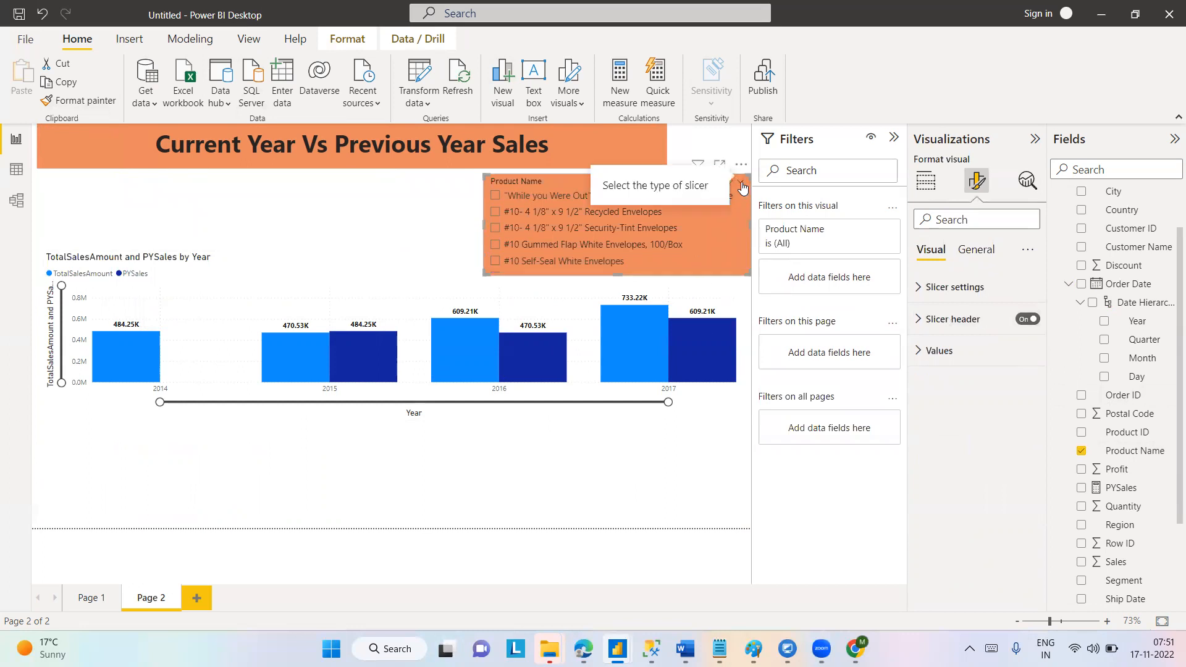
Change the Product Name slicer to the Dropdown type and reduce its height to fit.
click(742, 186)
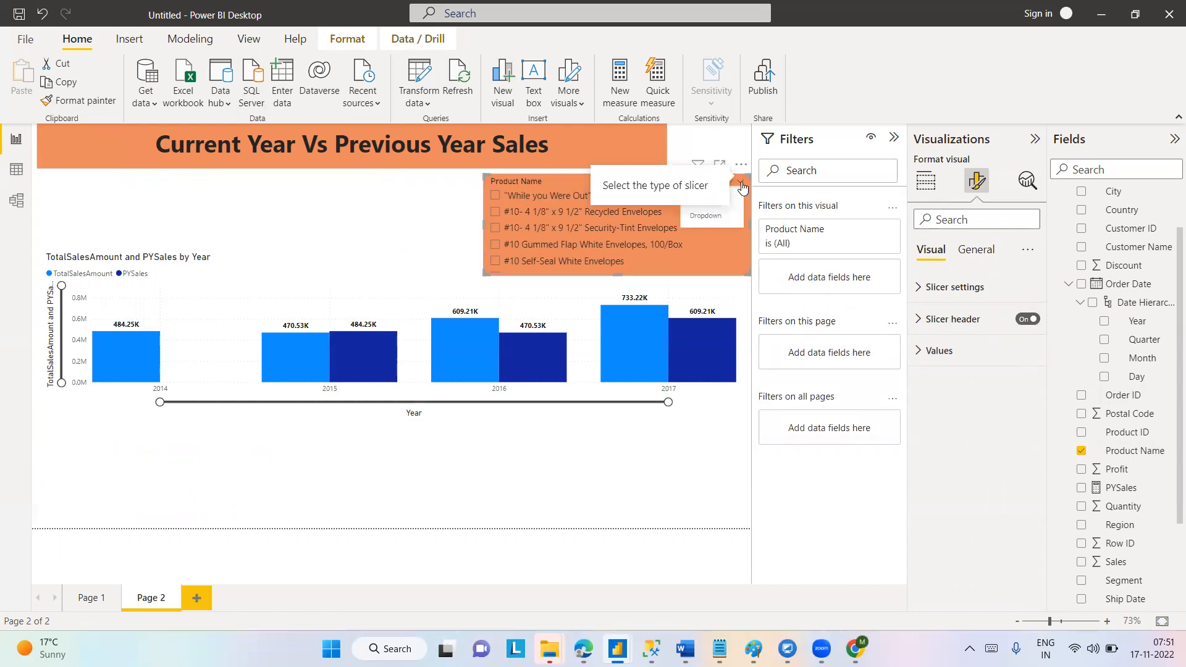
click(699, 220)
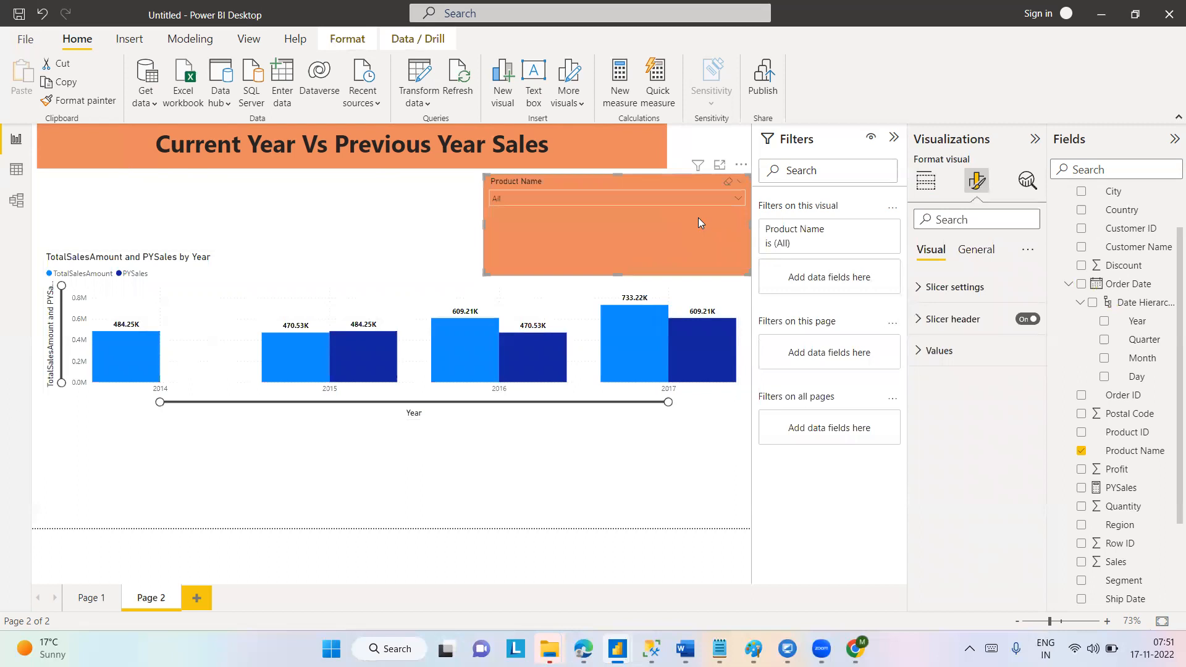
drag(622, 274, 633, 224)
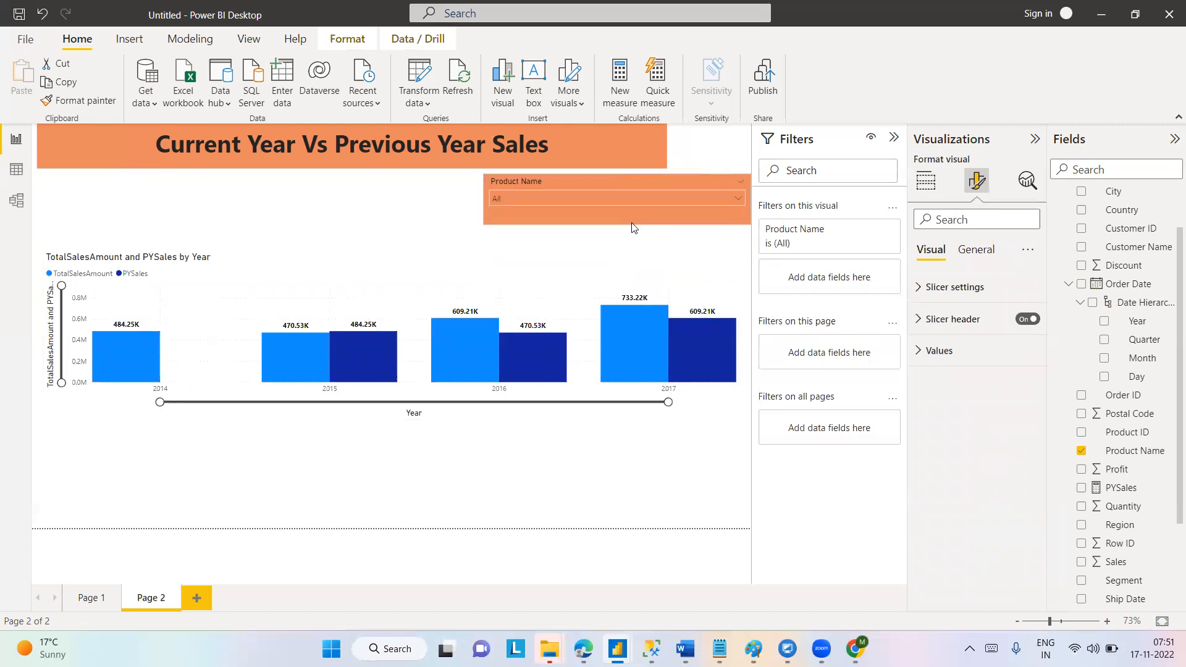
Try filtering the page by #10- 4 1/8" x 9 1/2" Recycled Envelopes in the slicer, and clear the selection.
click(739, 199)
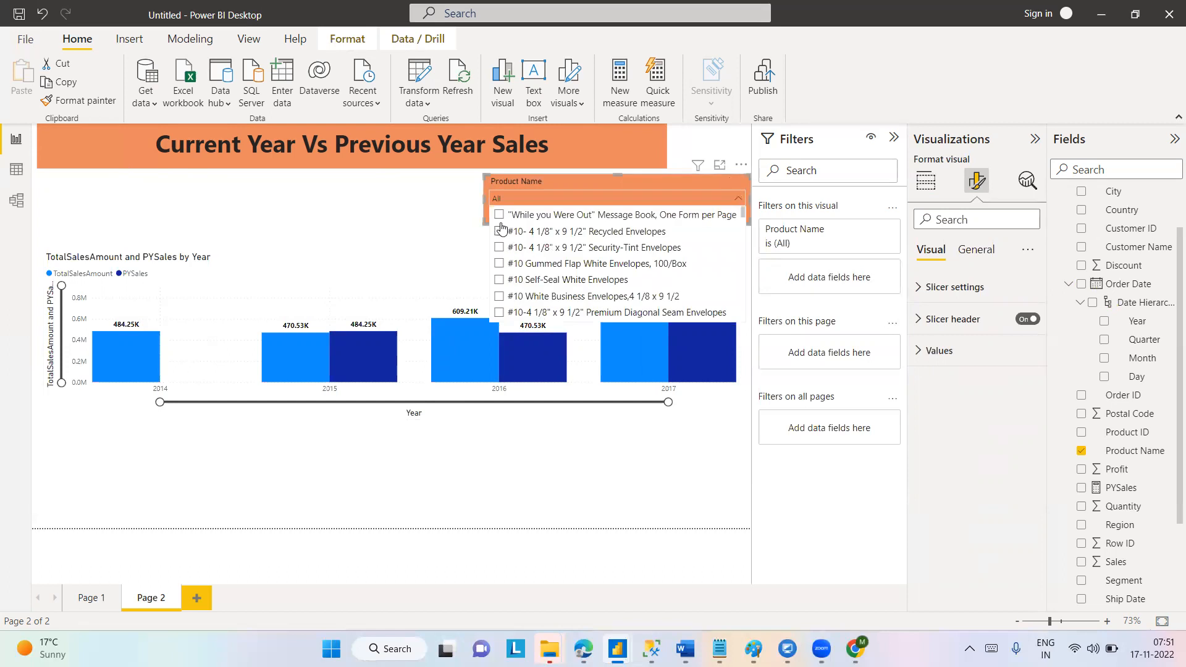
click(500, 232)
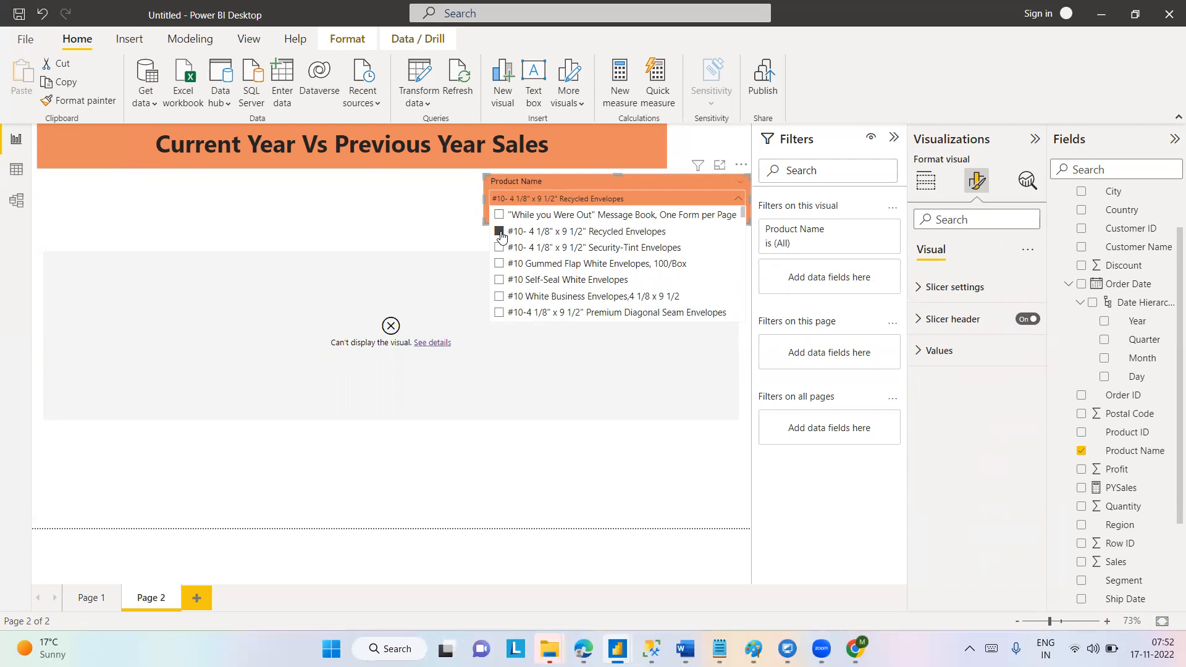
click(499, 233)
click(402, 275)
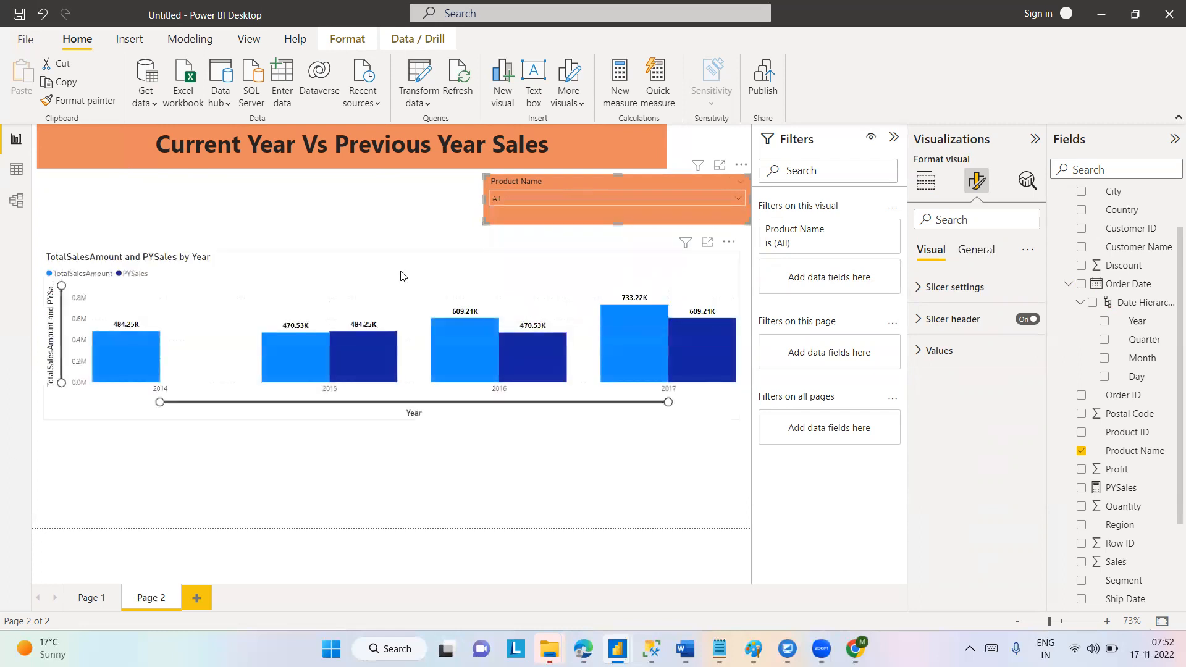
Turn on interaction editing with the column chart selected.
click(402, 276)
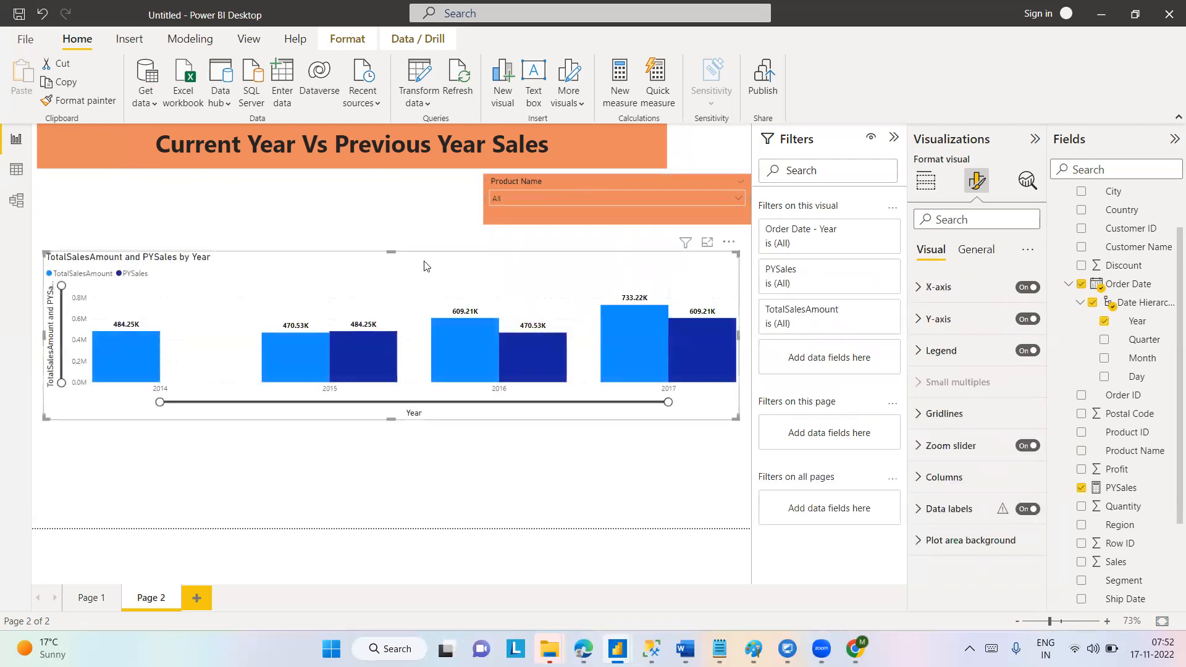
click(241, 41)
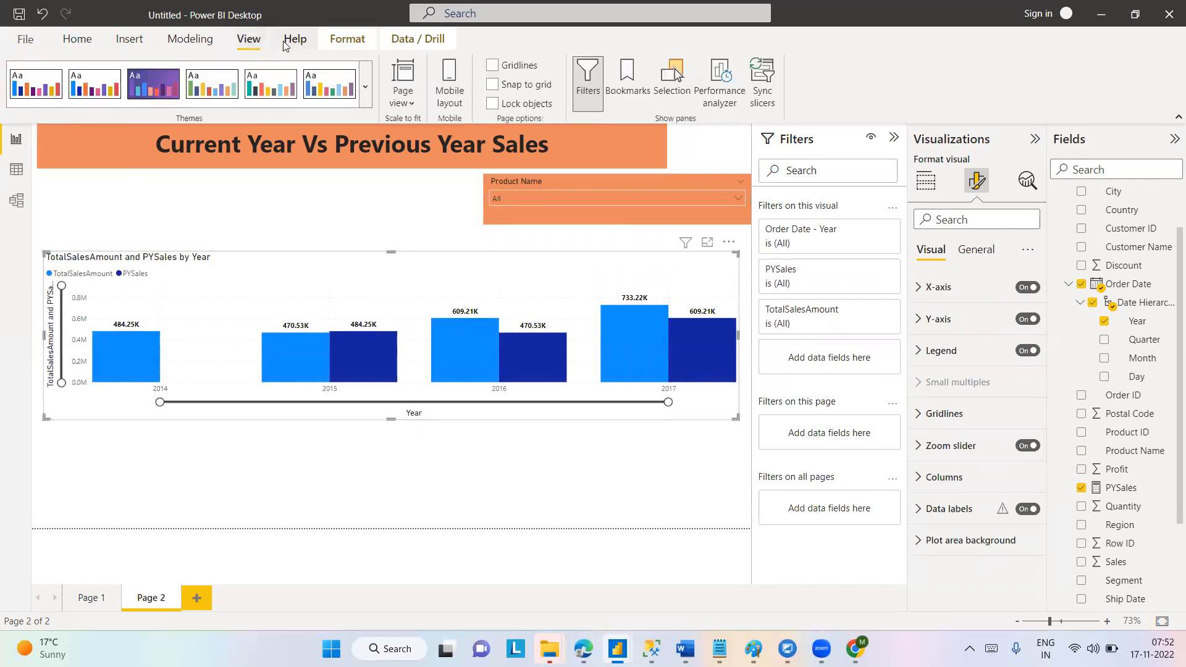
click(188, 39)
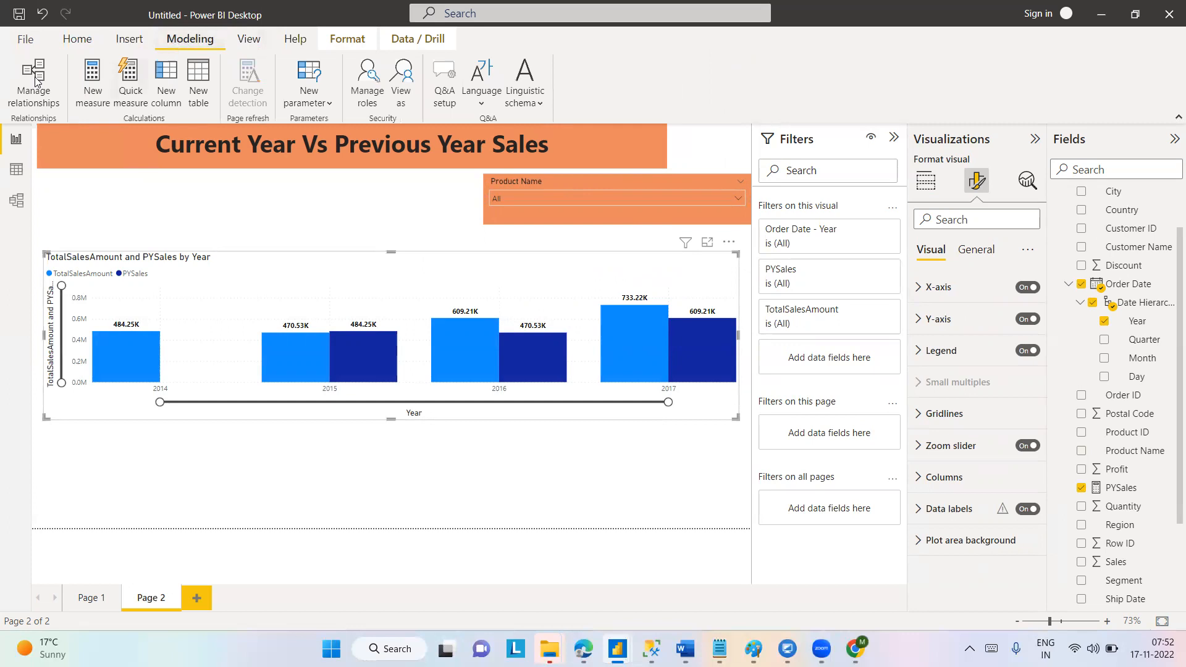
click(126, 38)
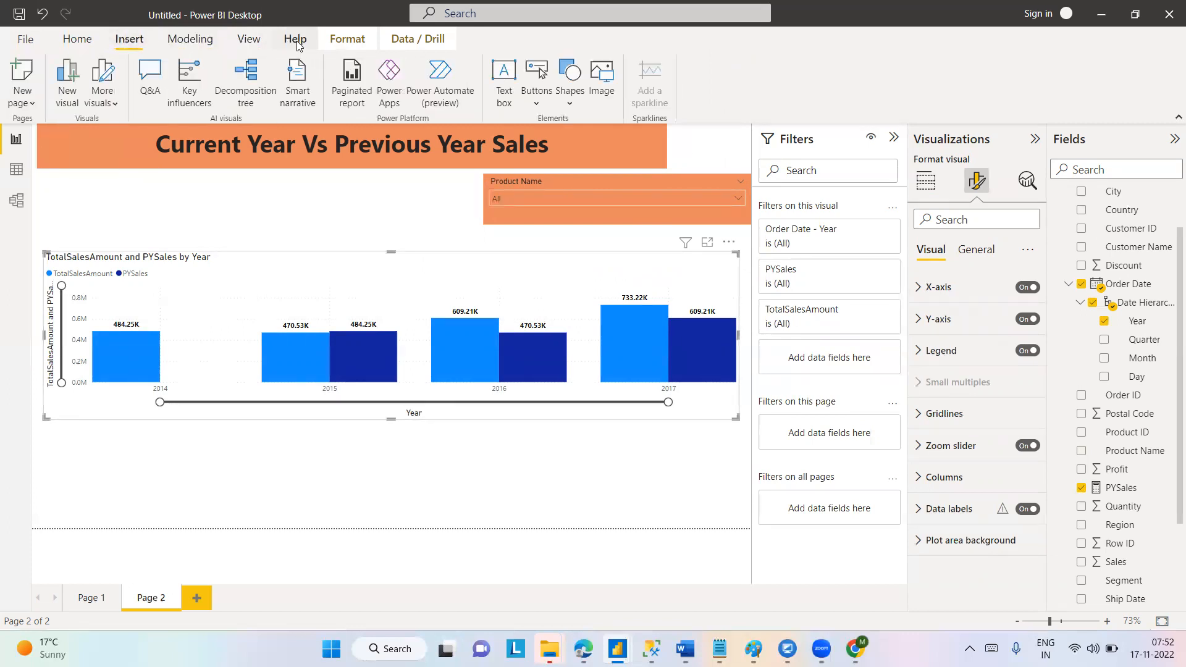
click(337, 40)
click(29, 79)
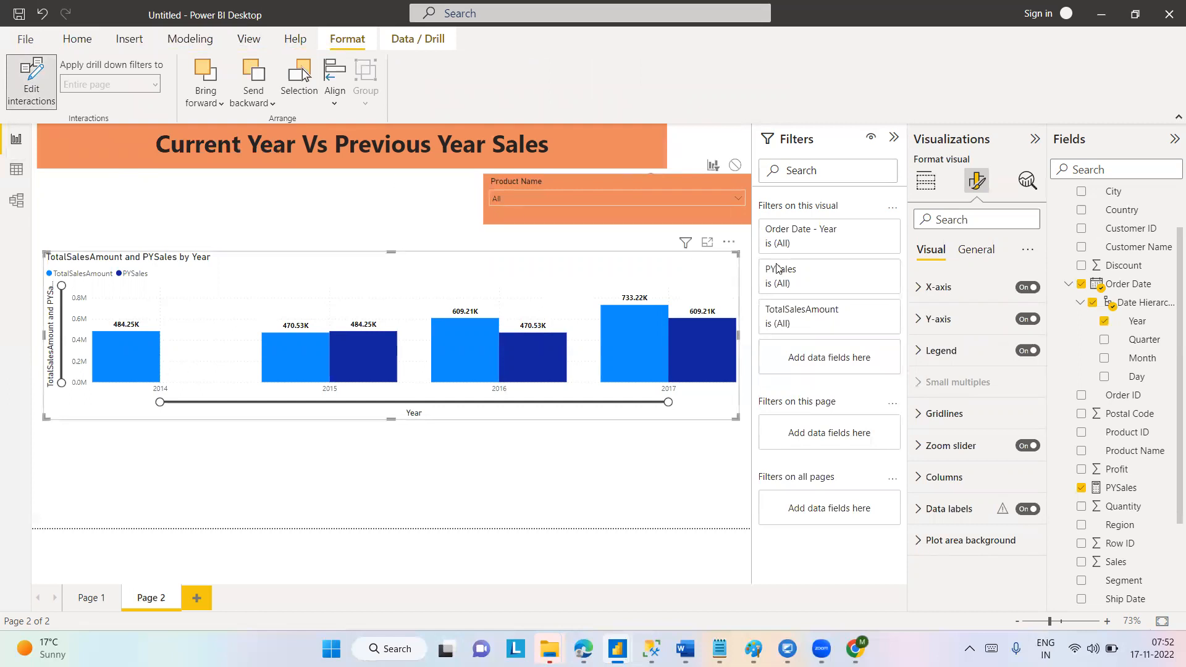
Move the column chart slightly down, set its interaction with the Product Name slicer to none, and deselect it.
drag(632, 265, 628, 296)
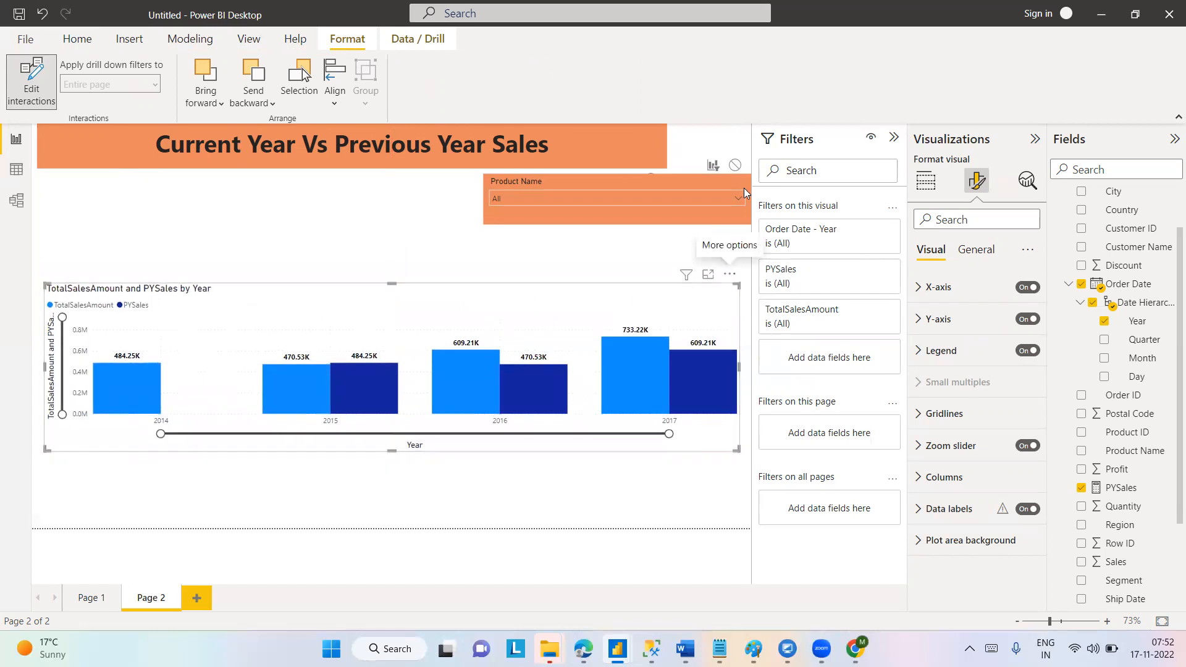
click(736, 168)
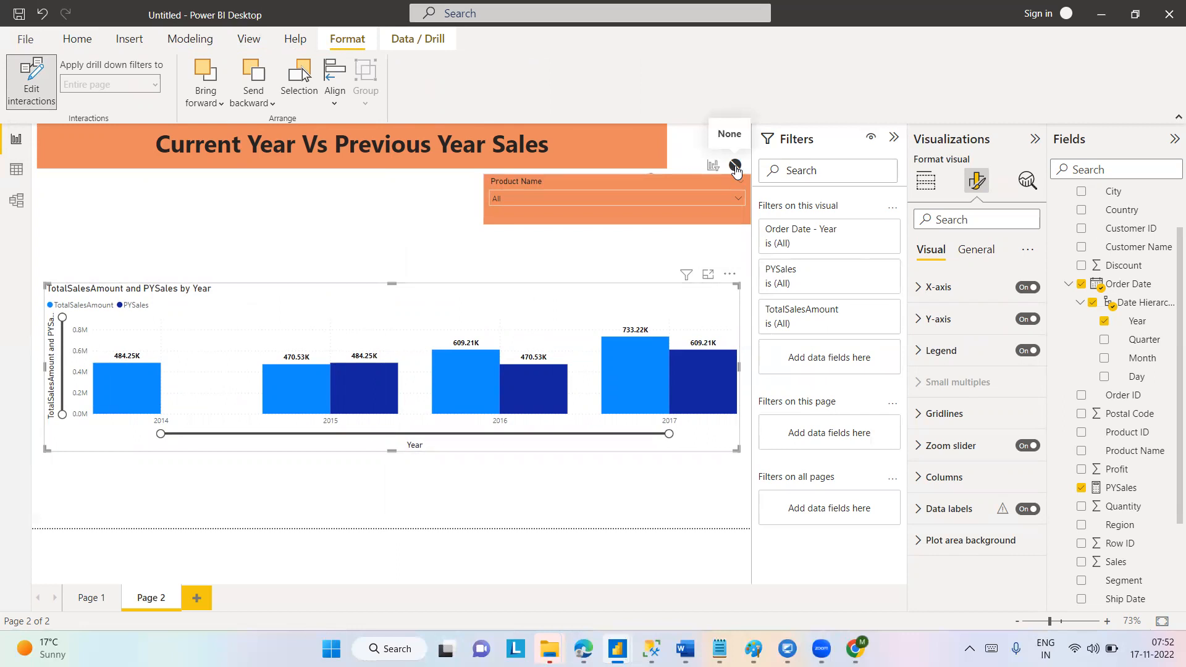
click(592, 243)
Filter the page to #10- 4 1/8" x 9 1/2" Security-Tint Envelopes with the Product Name slicer.
click(738, 199)
click(499, 231)
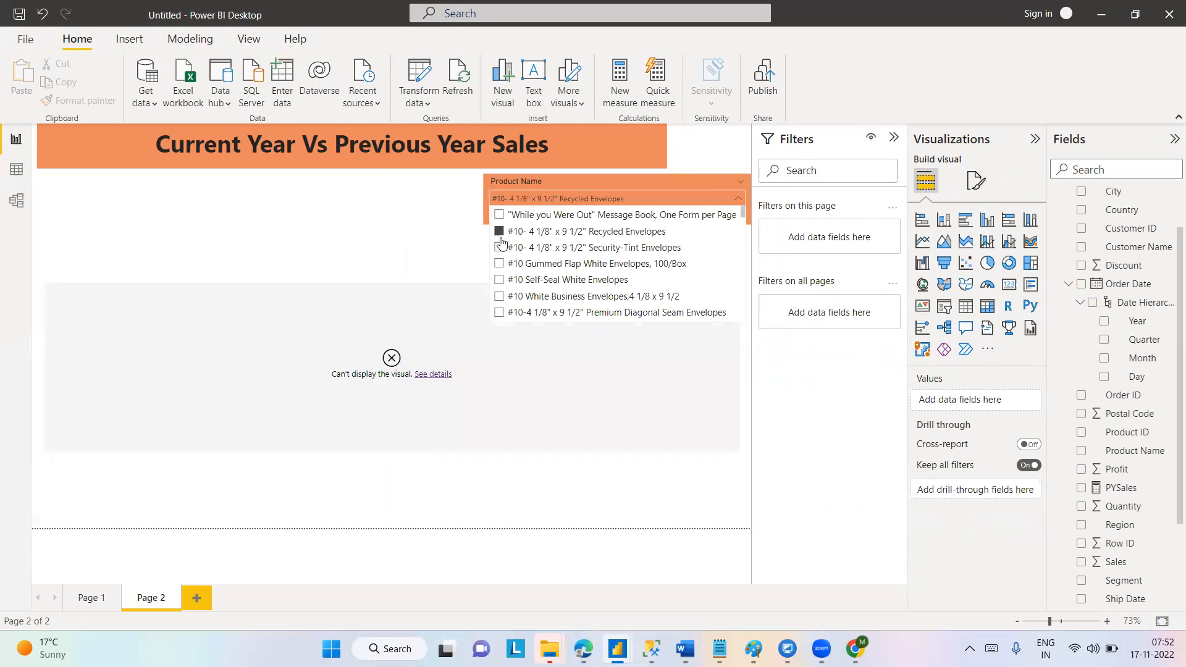
click(501, 248)
Read the error details of the column chart and close them.
click(422, 377)
click(425, 375)
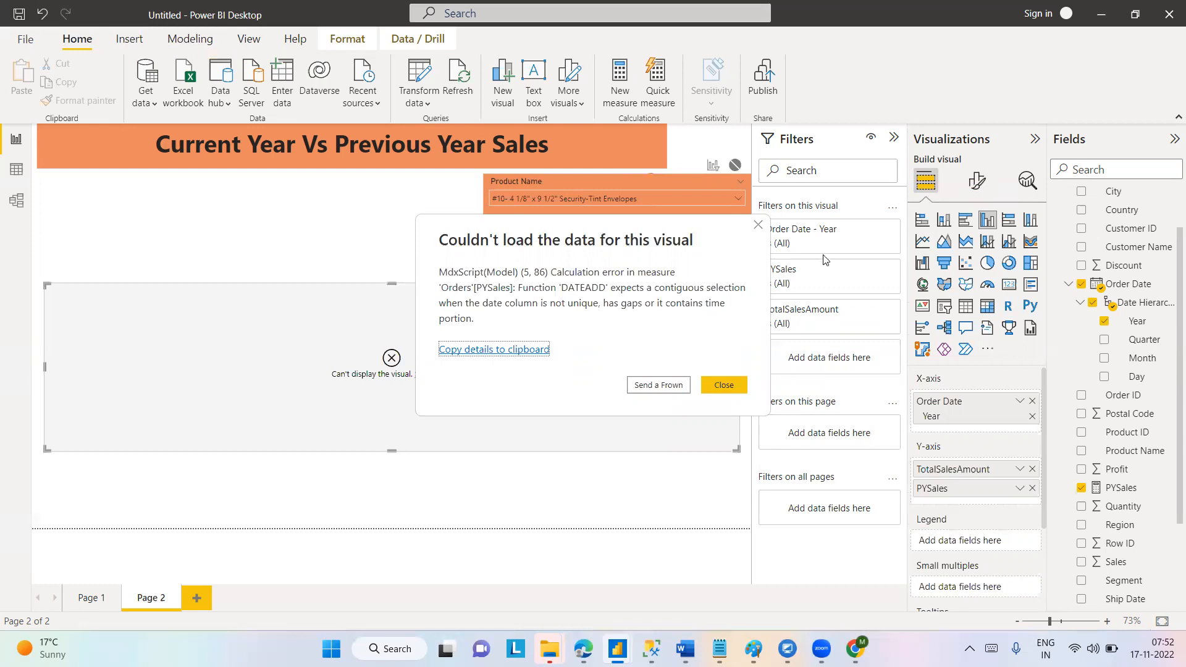
click(756, 226)
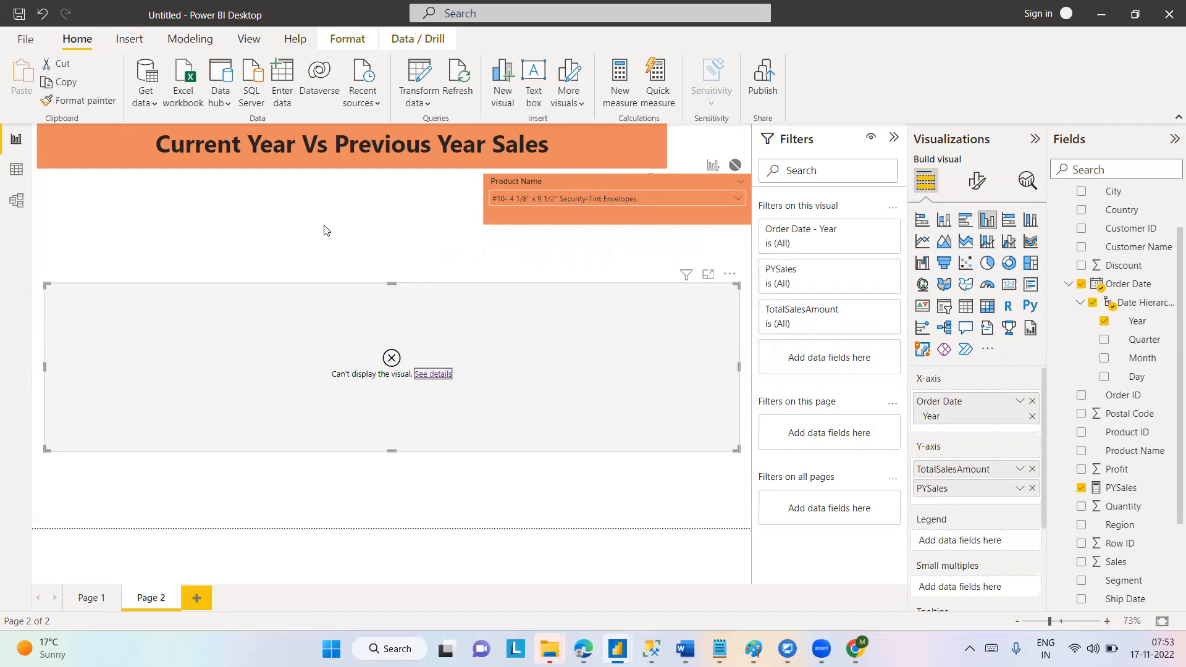
Examine the fields behind the slicer and the column chart, and review the DAX formula of the PYSales measure.
click(584, 182)
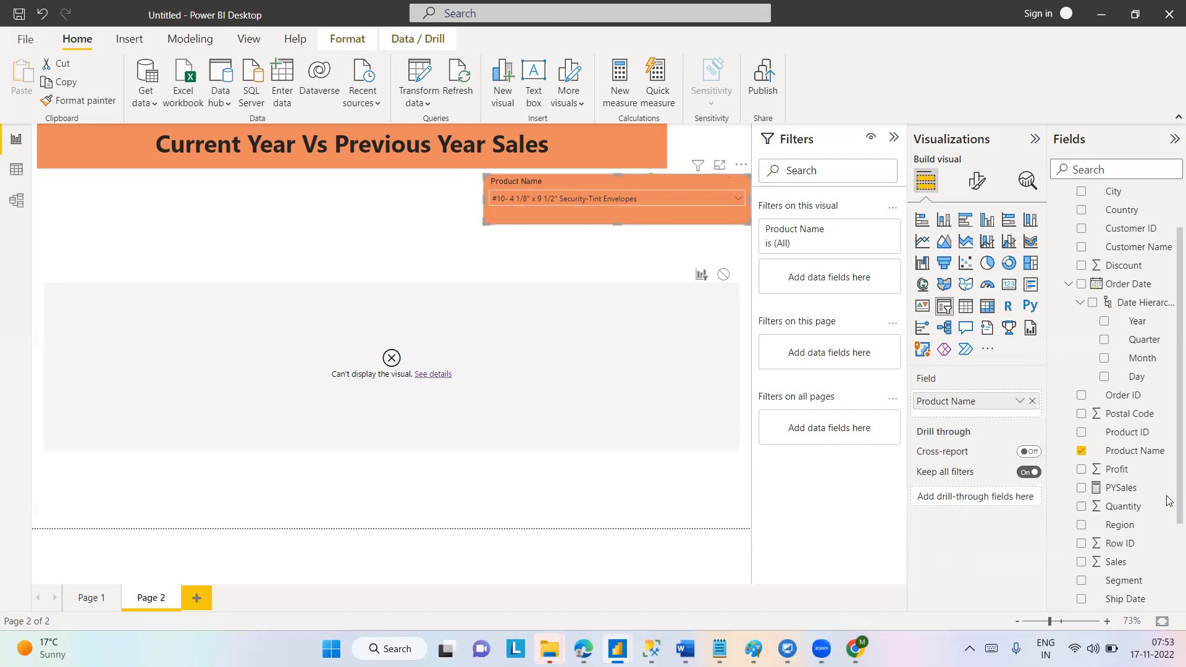
scroll(1170, 213, up, 2)
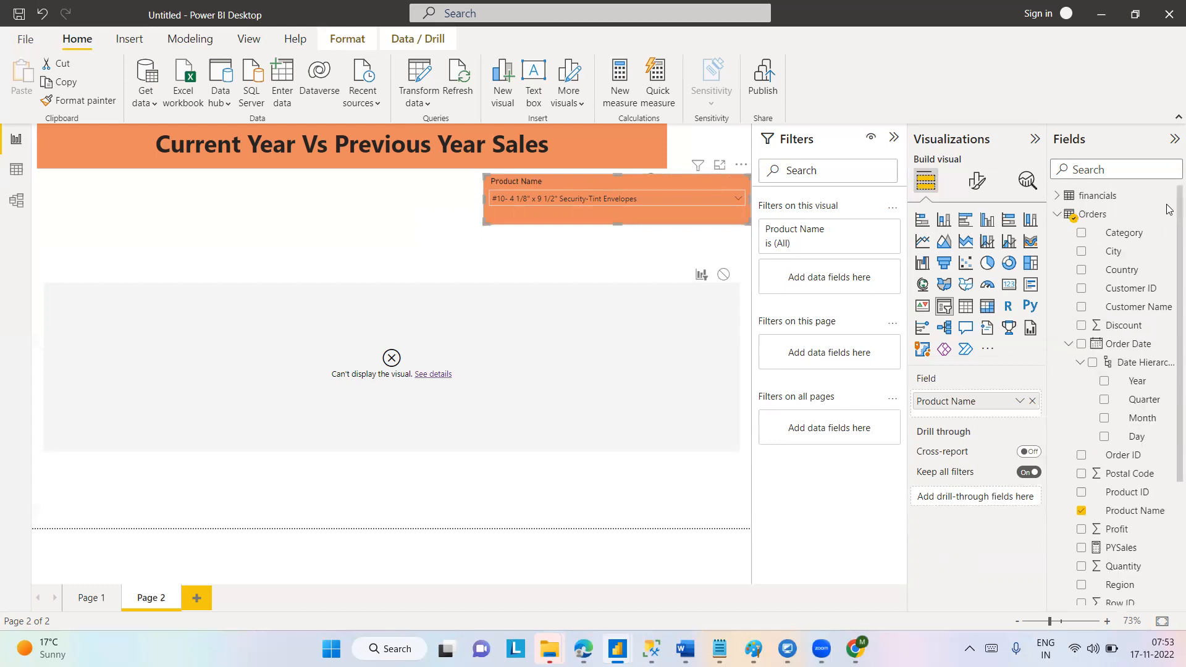
scroll(1169, 456, down, 3)
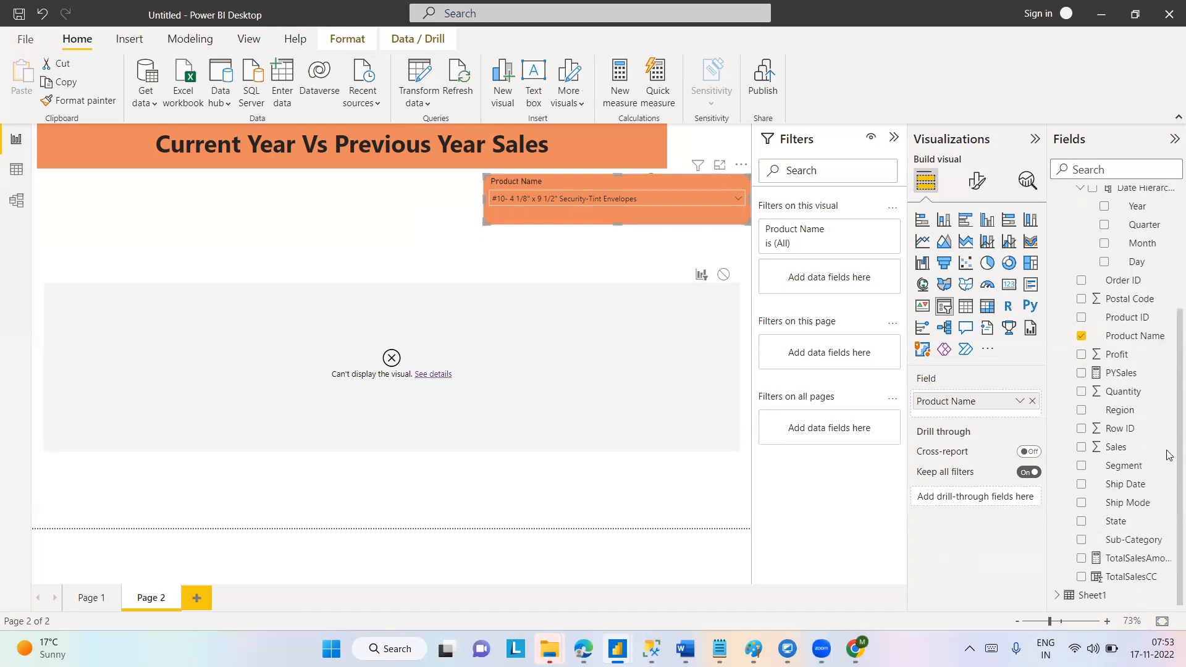
click(524, 359)
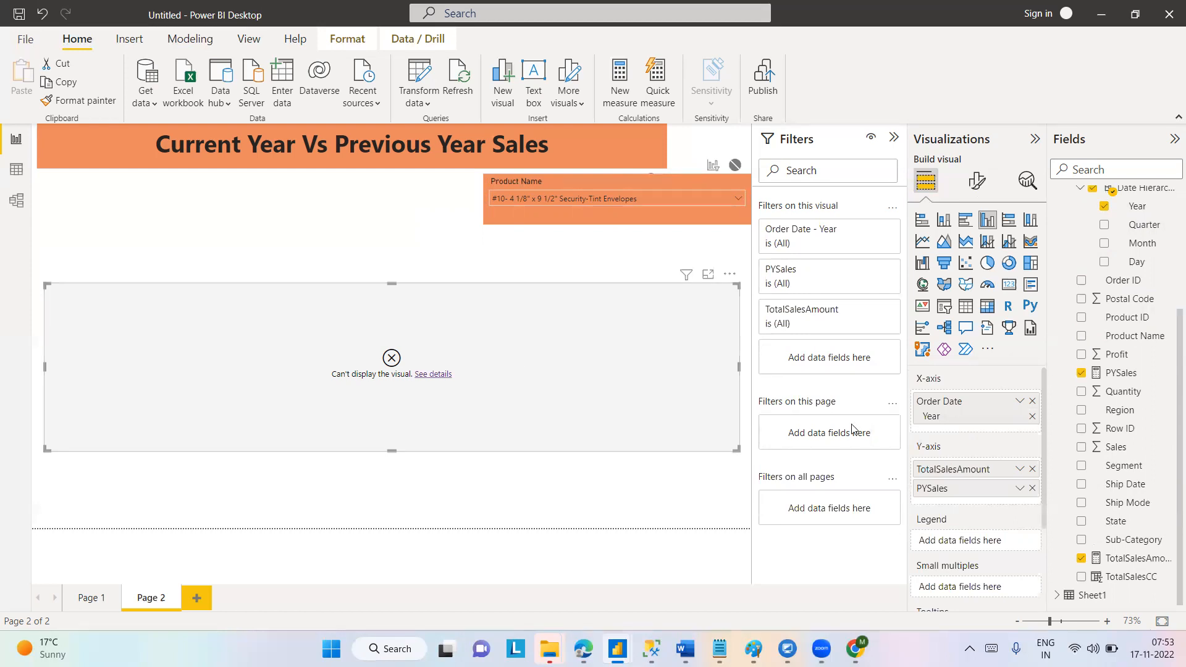
click(1116, 374)
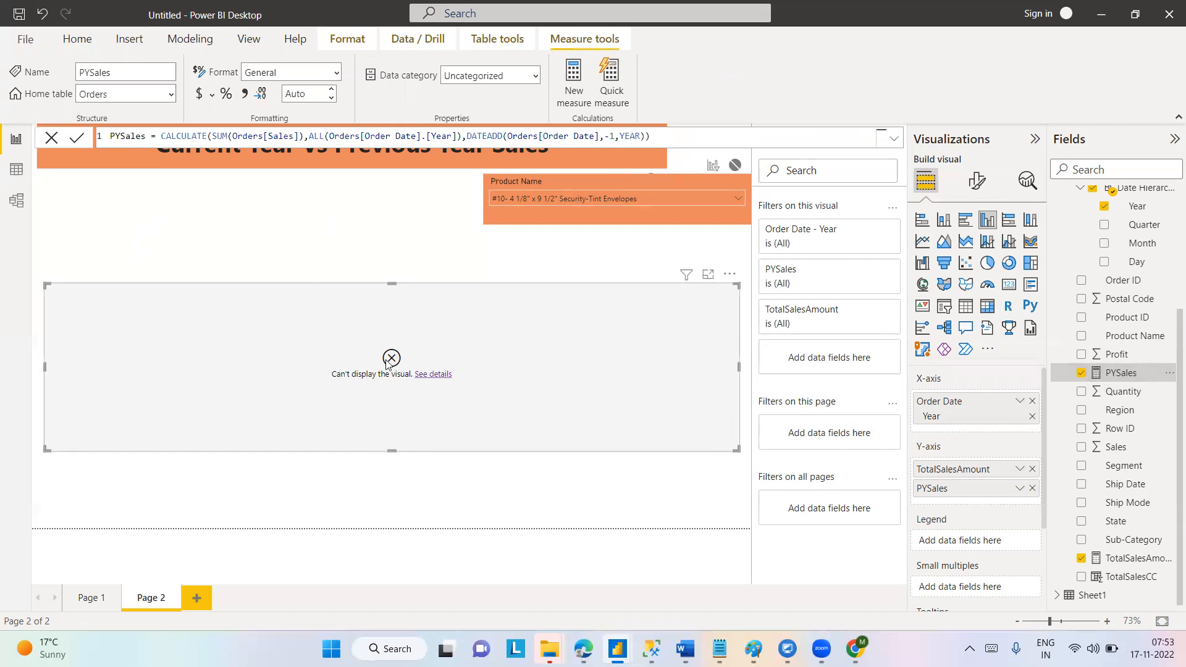
click(568, 185)
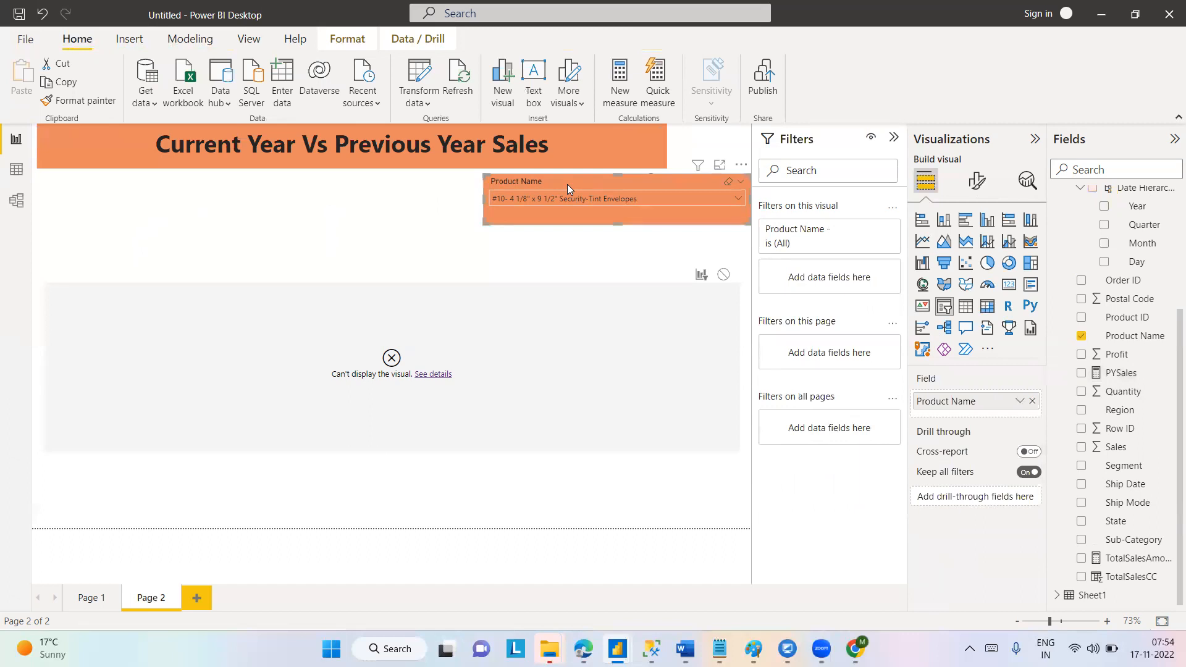
click(1116, 378)
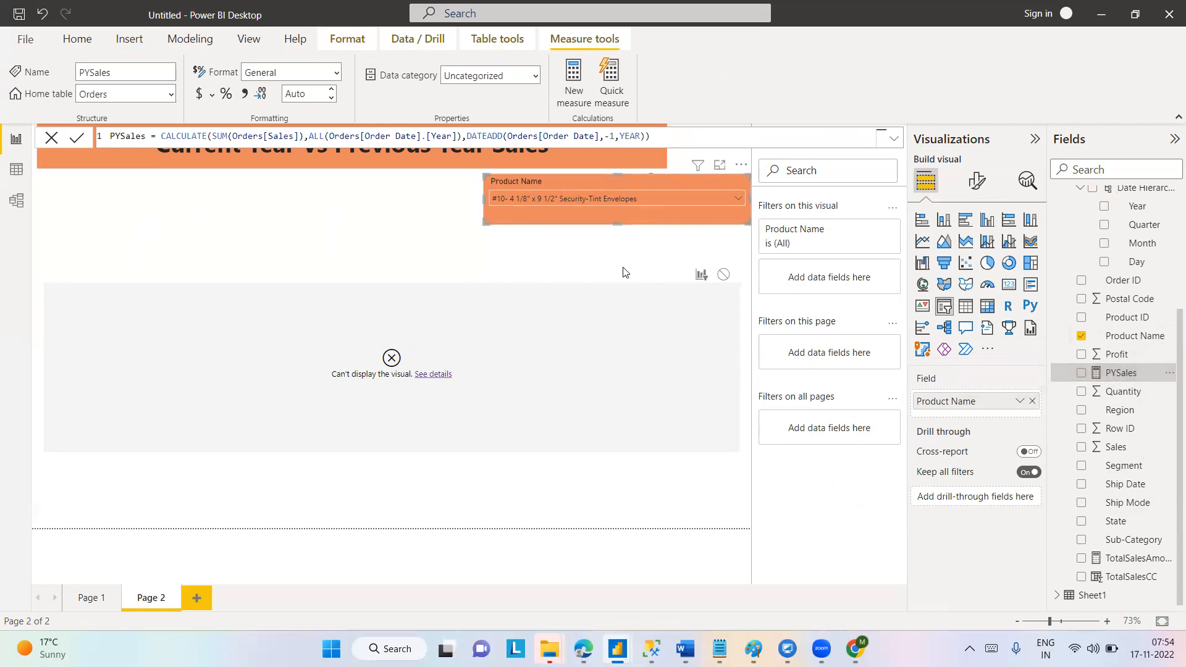
drag(162, 136, 718, 136)
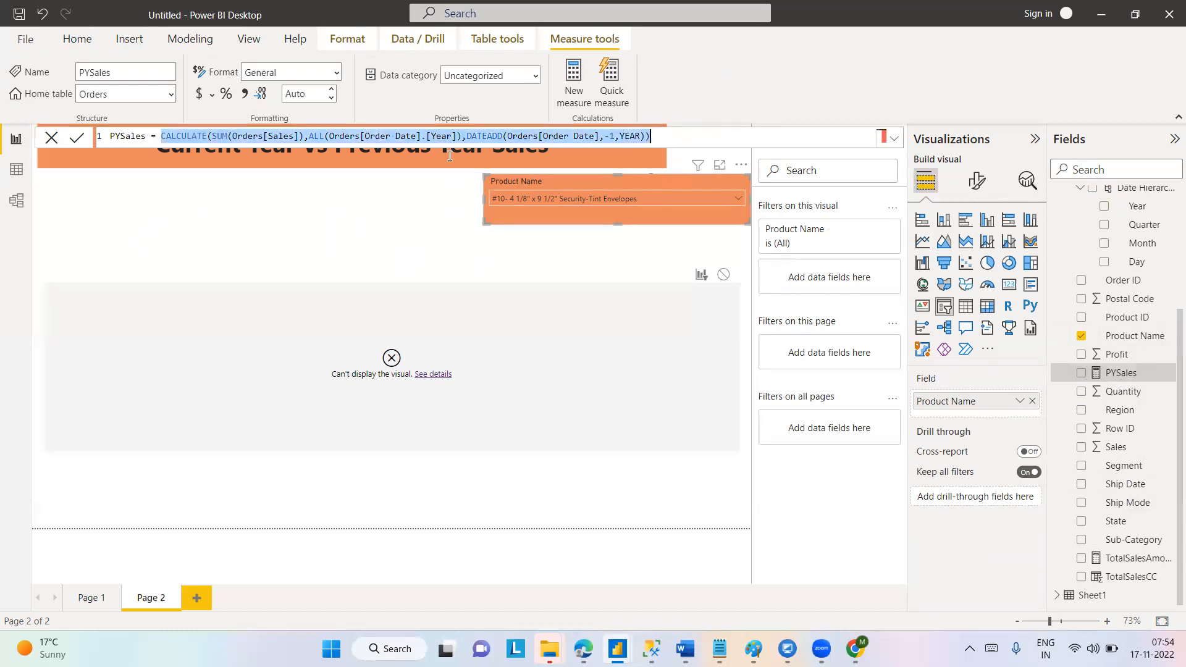
click(461, 136)
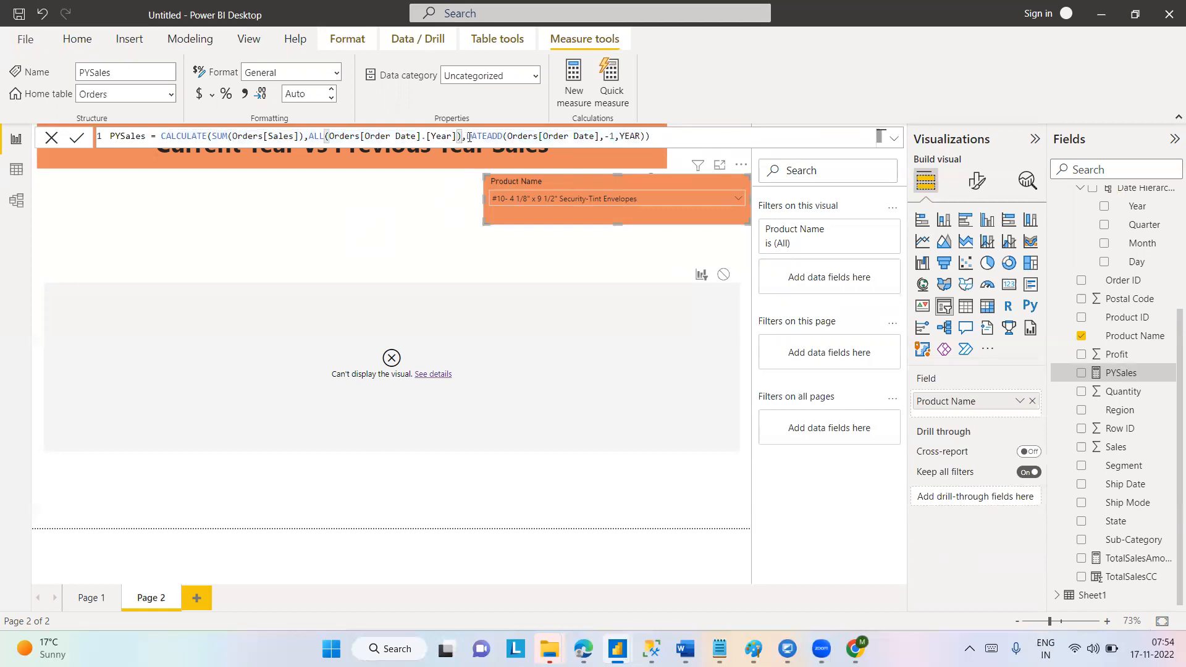
Try adding a second ALL(Orders[Order Date].[Year]) argument to the PYSales formula, and remove it again.
drag(310, 136, 466, 137)
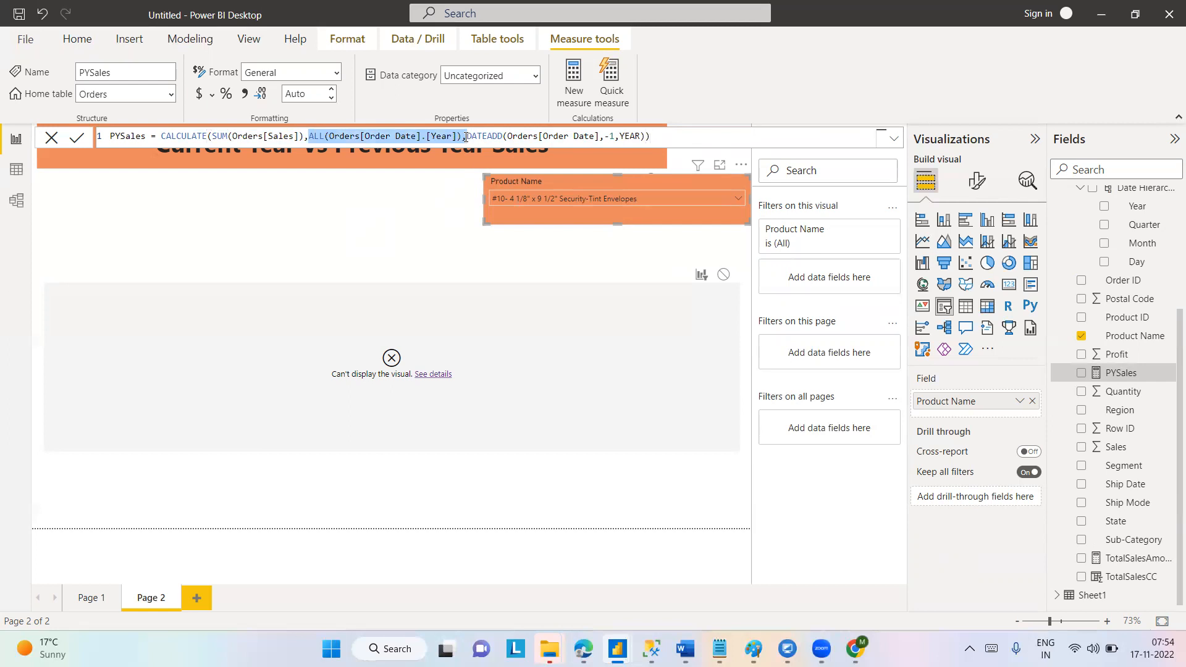
key(ctrl+c)
click(466, 137)
key(ctrl+v)
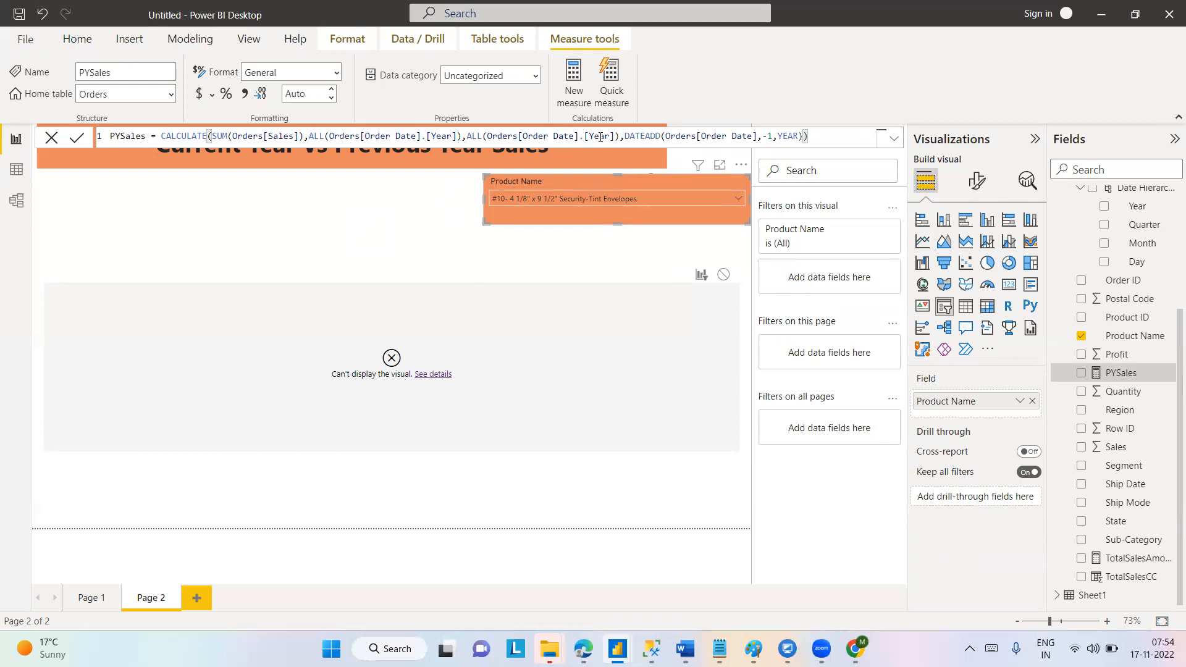
key(BackSpace)
key(BackSpace)
key(BackSpace)
key(BackSpace)
key(BackSpace)
key(BackSpace)
key(BackSpace)
key(BackSpace)
key(BackSpace)
key(BackSpace)
key(BackSpace)
key(BackSpace)
key(BackSpace)
key(BackSpace)
key(BackSpace)
key(BackSpace)
key(BackSpace)
key(BackSpace)
key(BackSpace)
key(BackSpace)
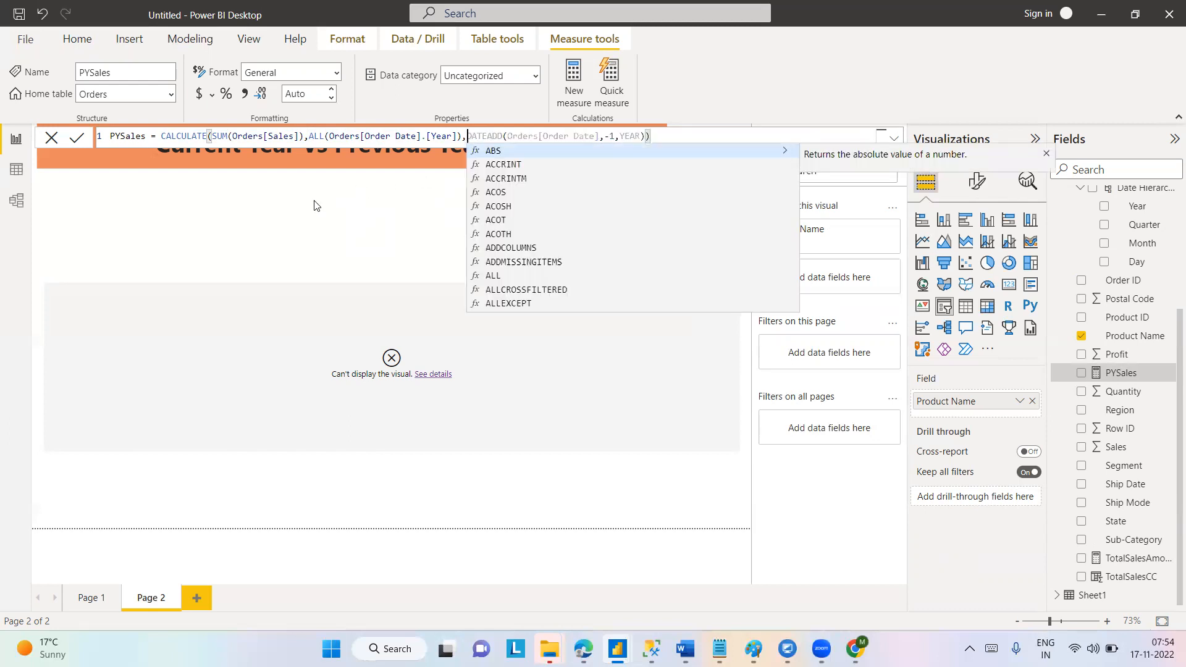
click(604, 167)
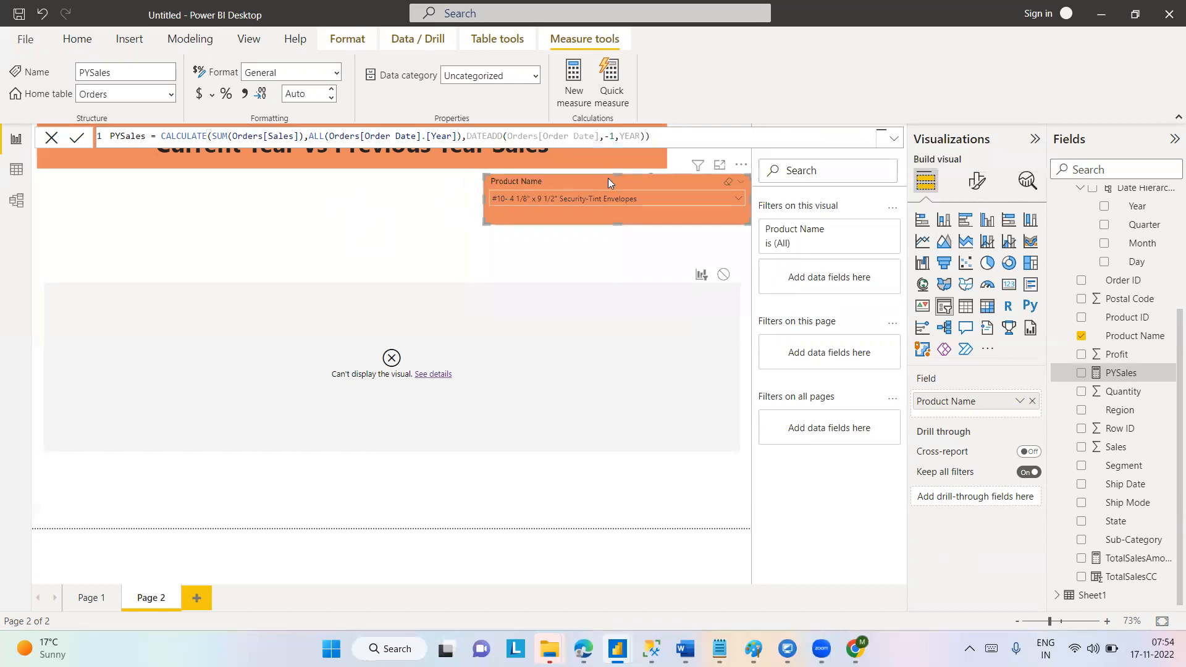
Remove the Product Name slicer from the report page.
click(741, 165)
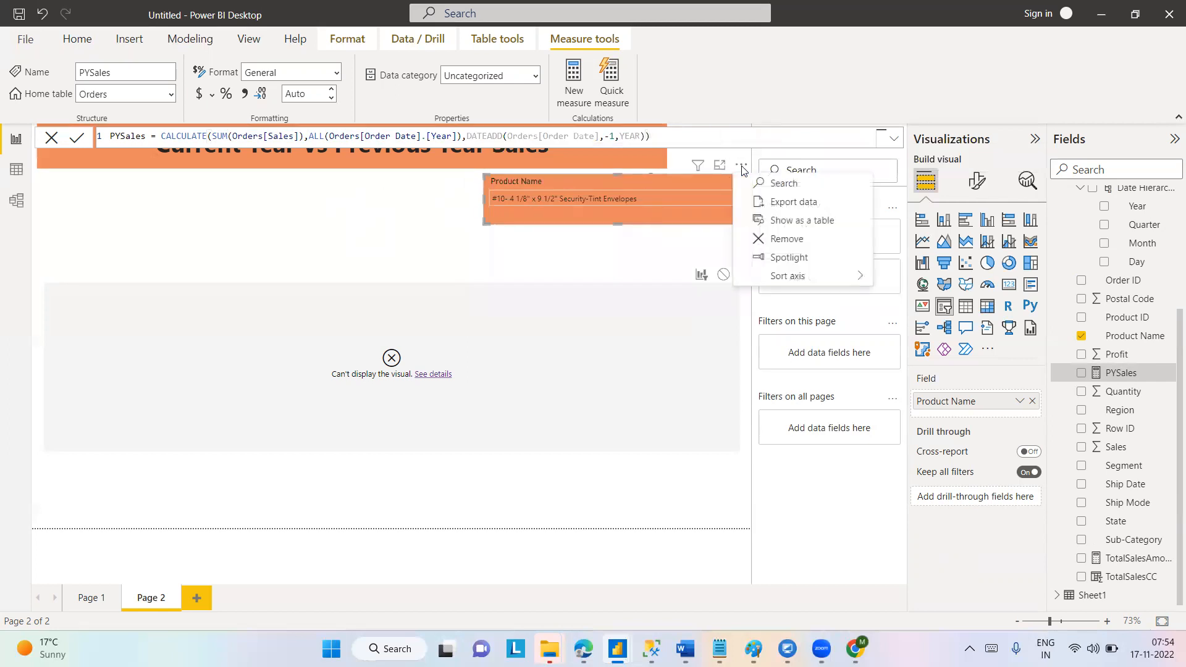
click(786, 239)
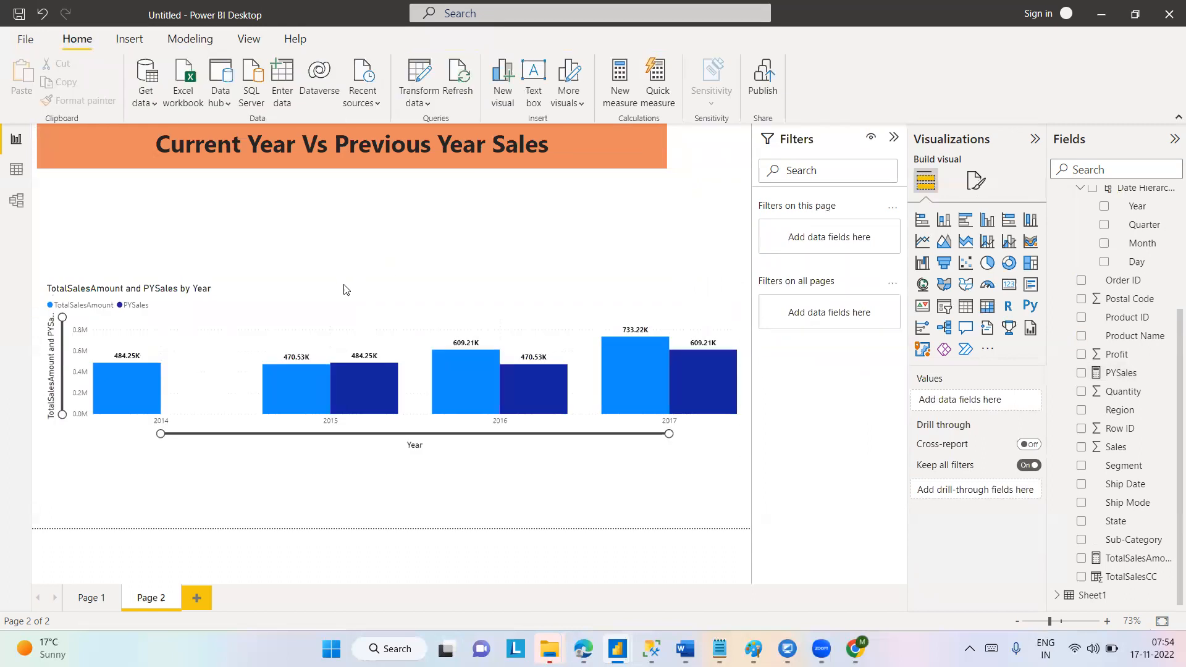
click(322, 301)
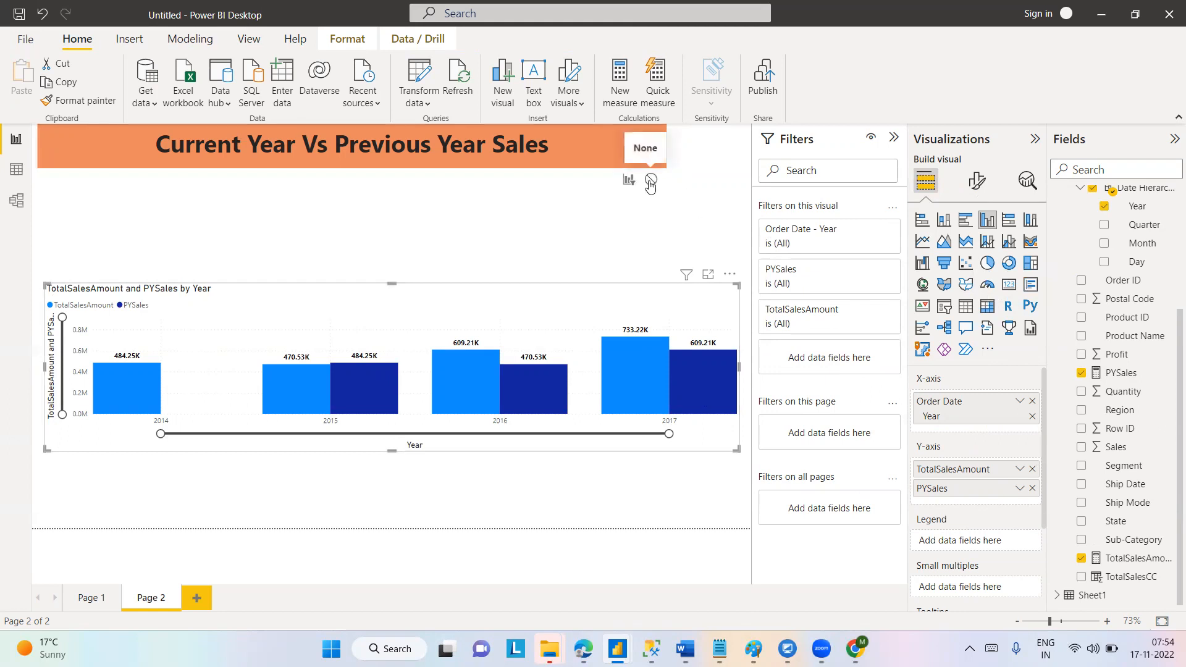
click(592, 189)
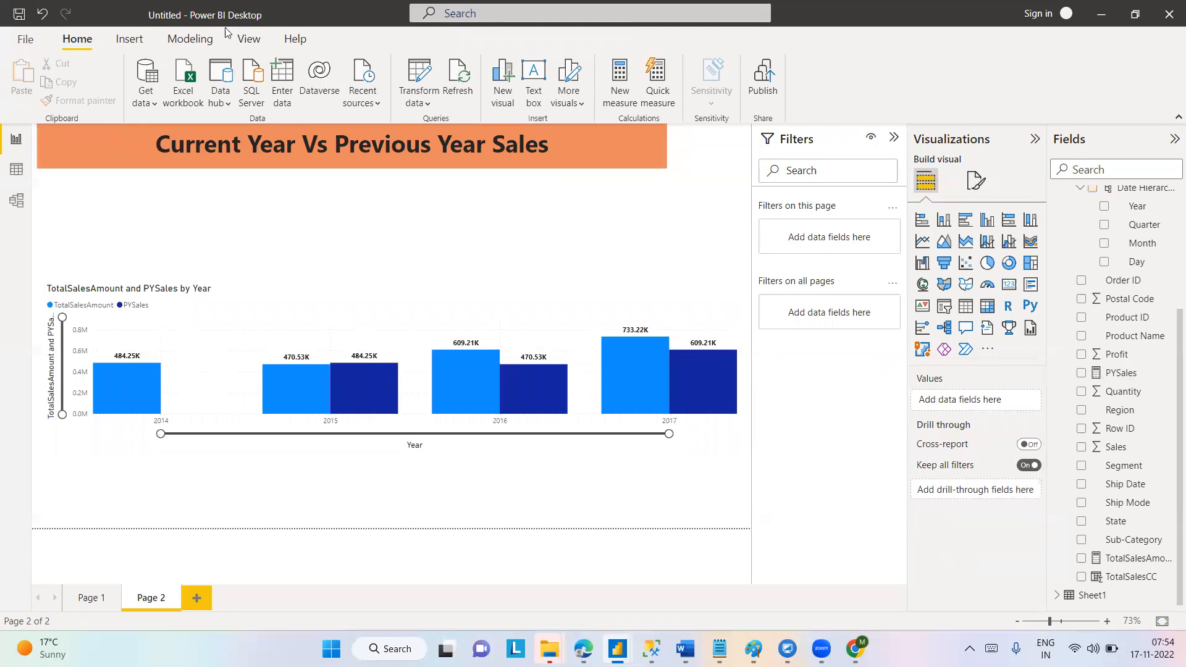
click(128, 39)
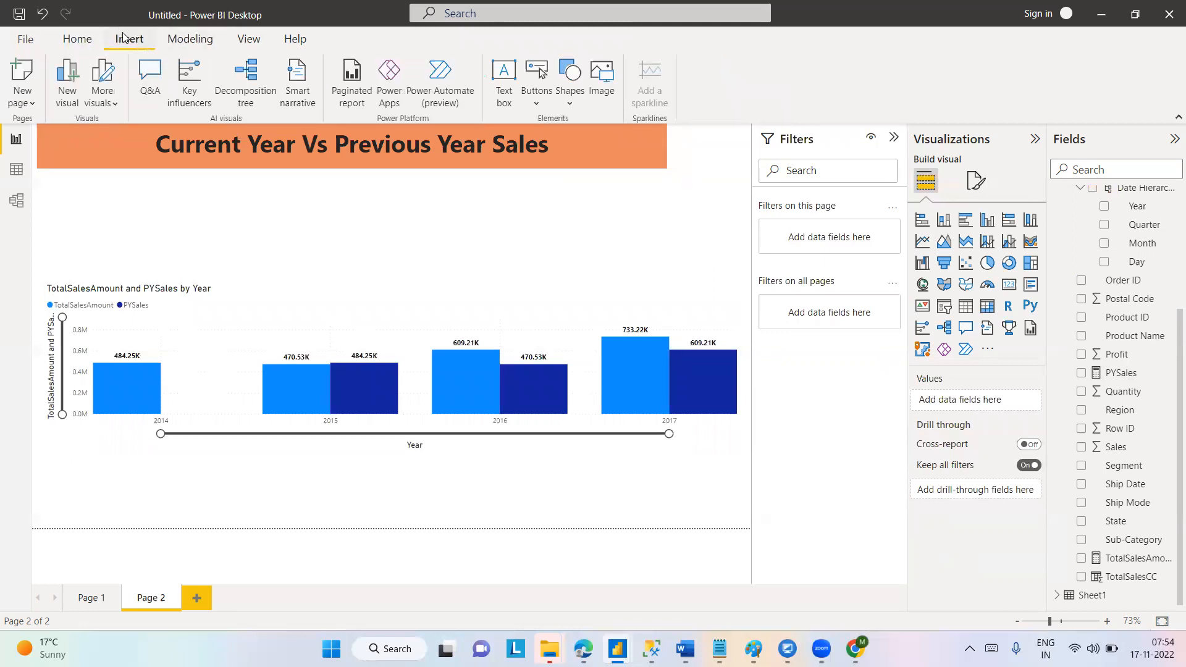
click(174, 44)
click(243, 41)
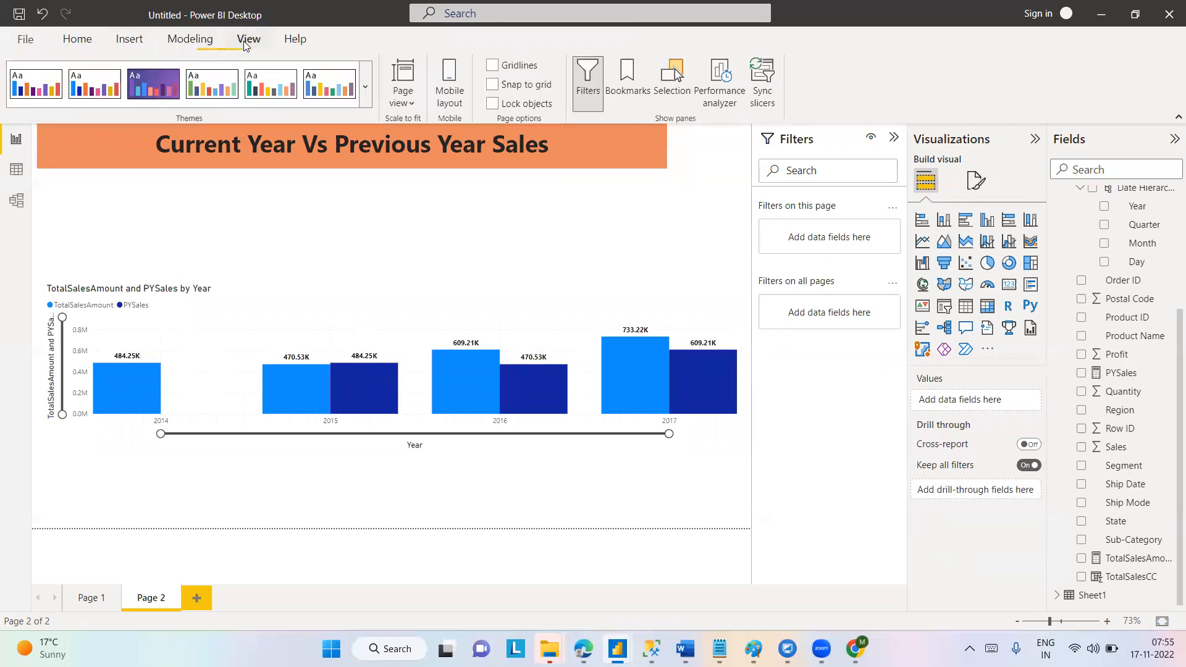
click(73, 42)
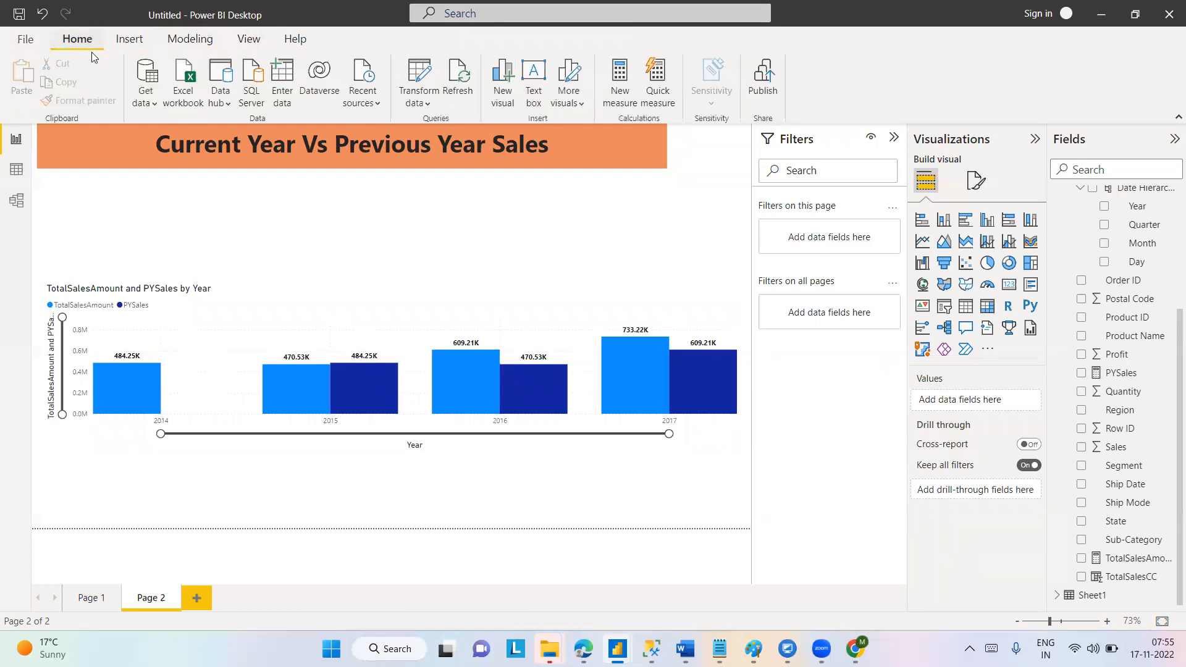
Turn off Edit interactions for the column chart and move the chart lower on the page.
click(266, 315)
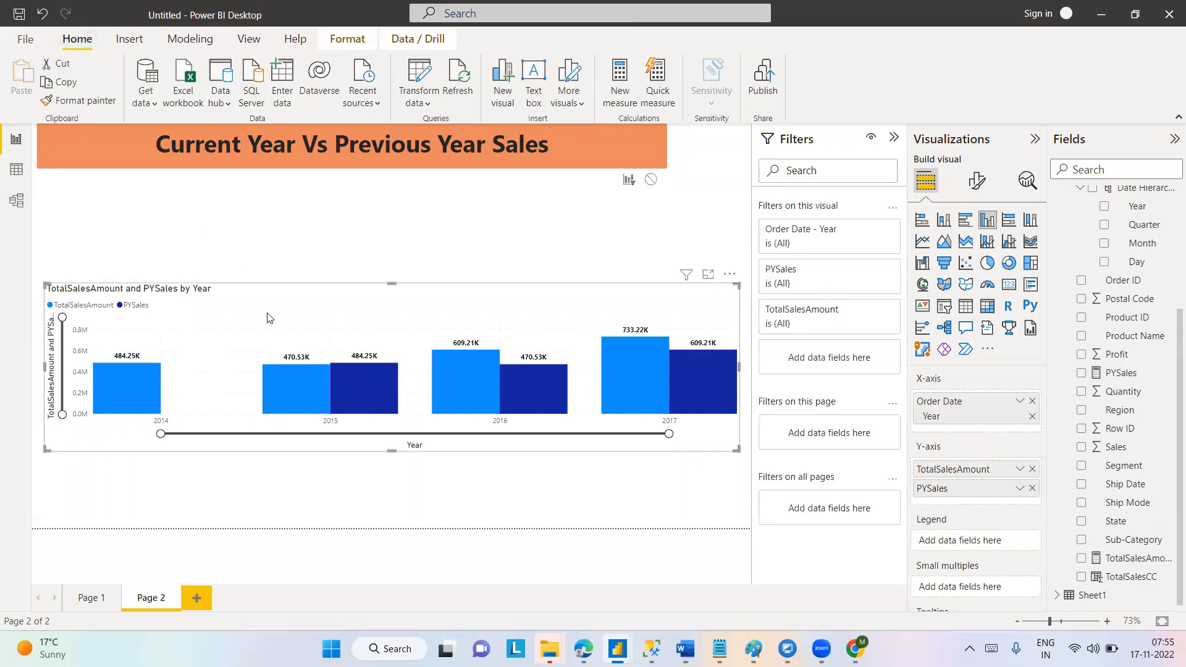
click(401, 41)
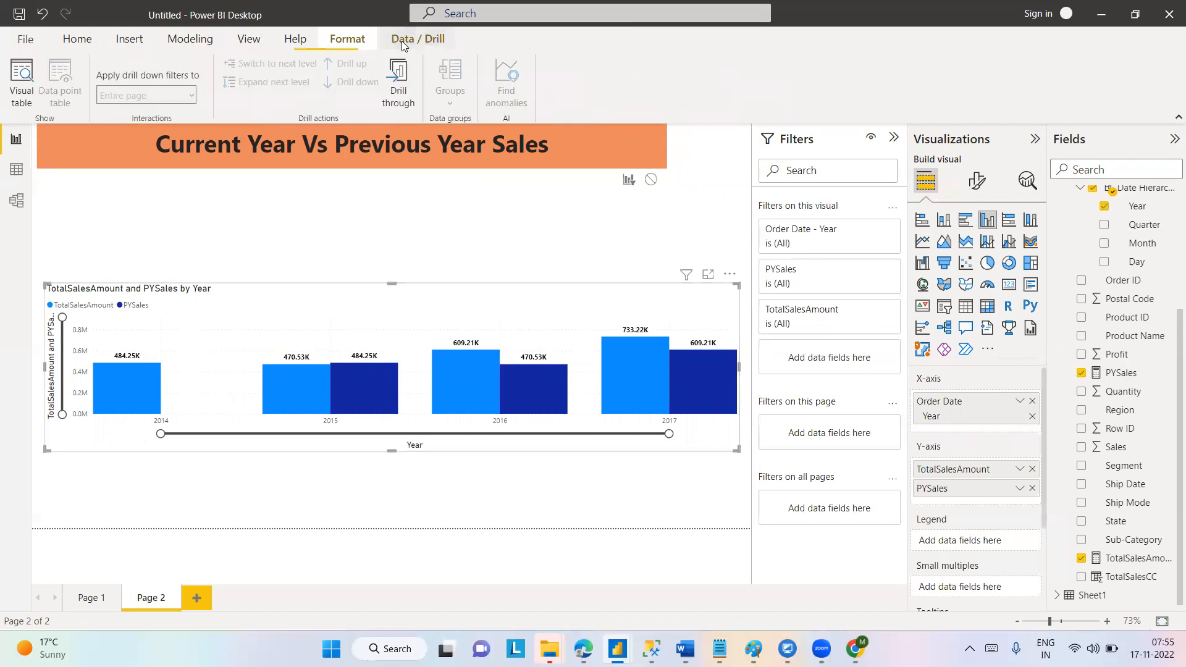
click(341, 39)
click(41, 86)
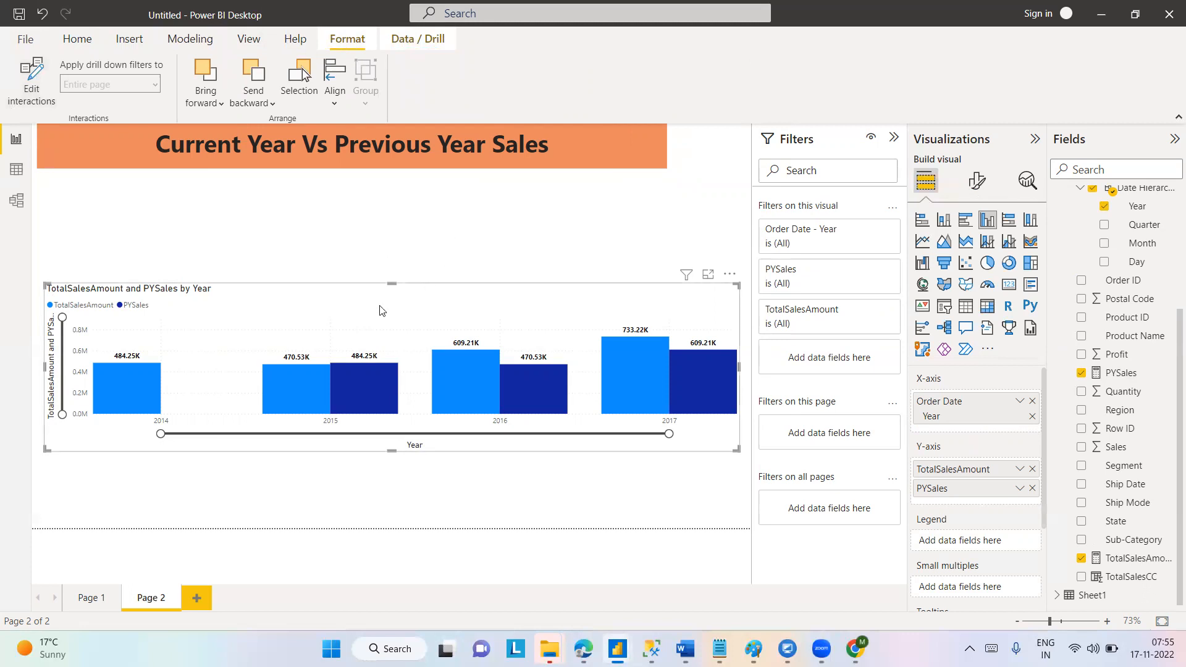
drag(458, 313, 450, 378)
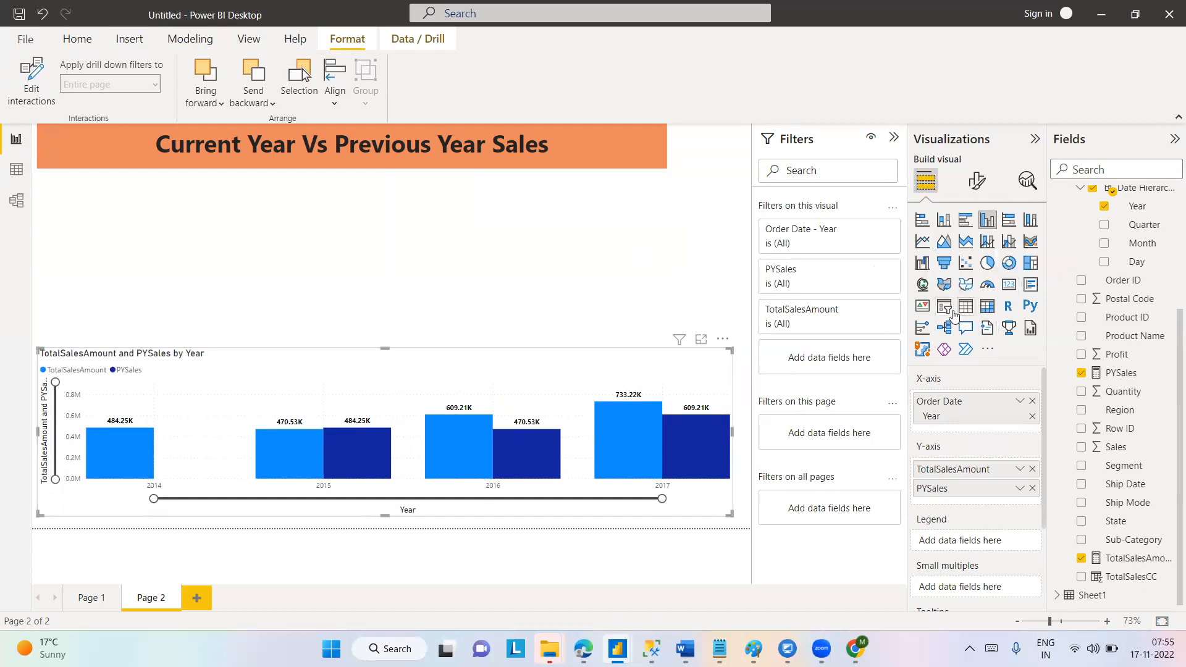
Switch to the other untitled Power BI window, show its report view, and move the Region and SalesAmount table lower on Page 1.
mouse_move(618, 649)
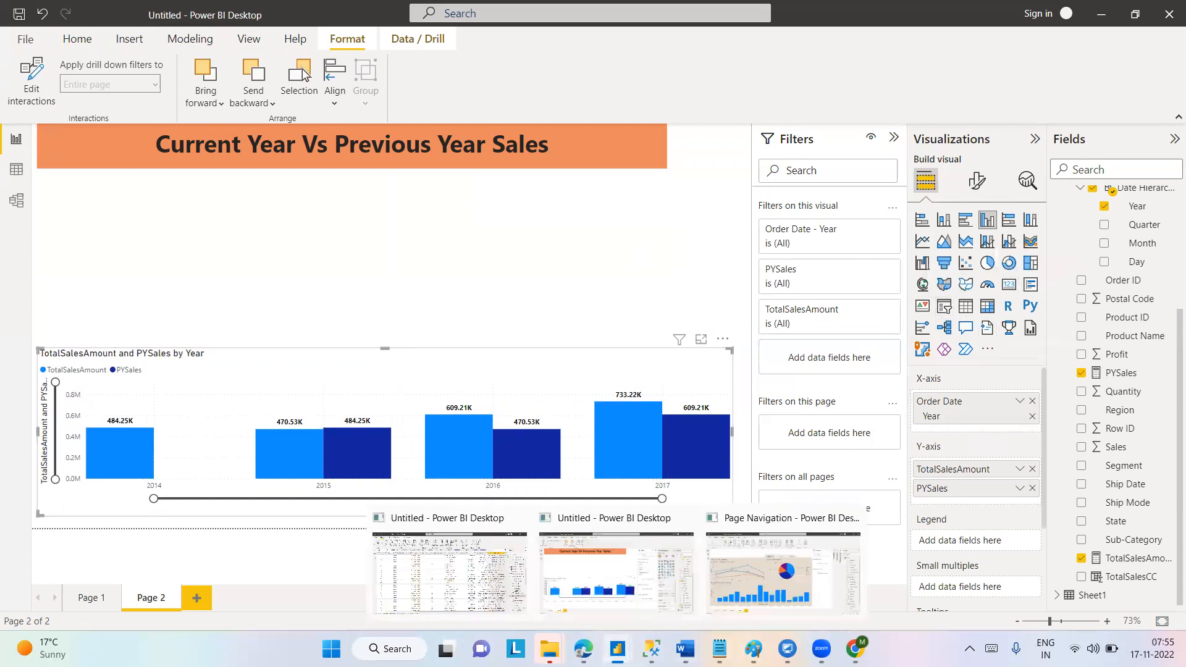
click(443, 584)
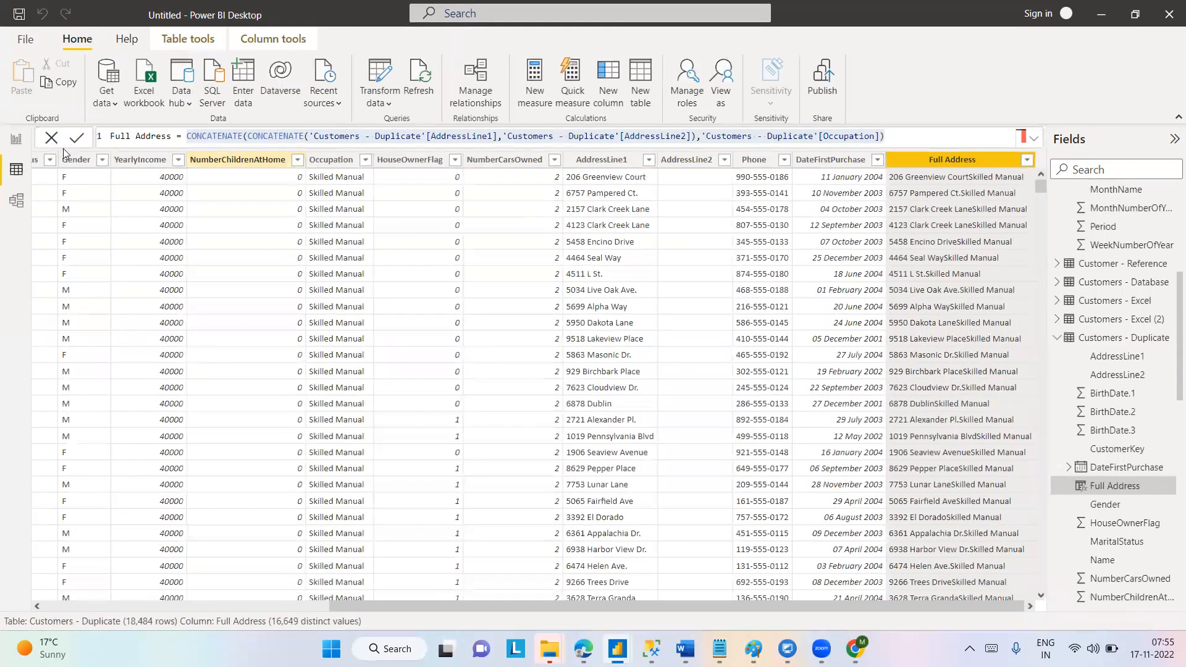
click(16, 141)
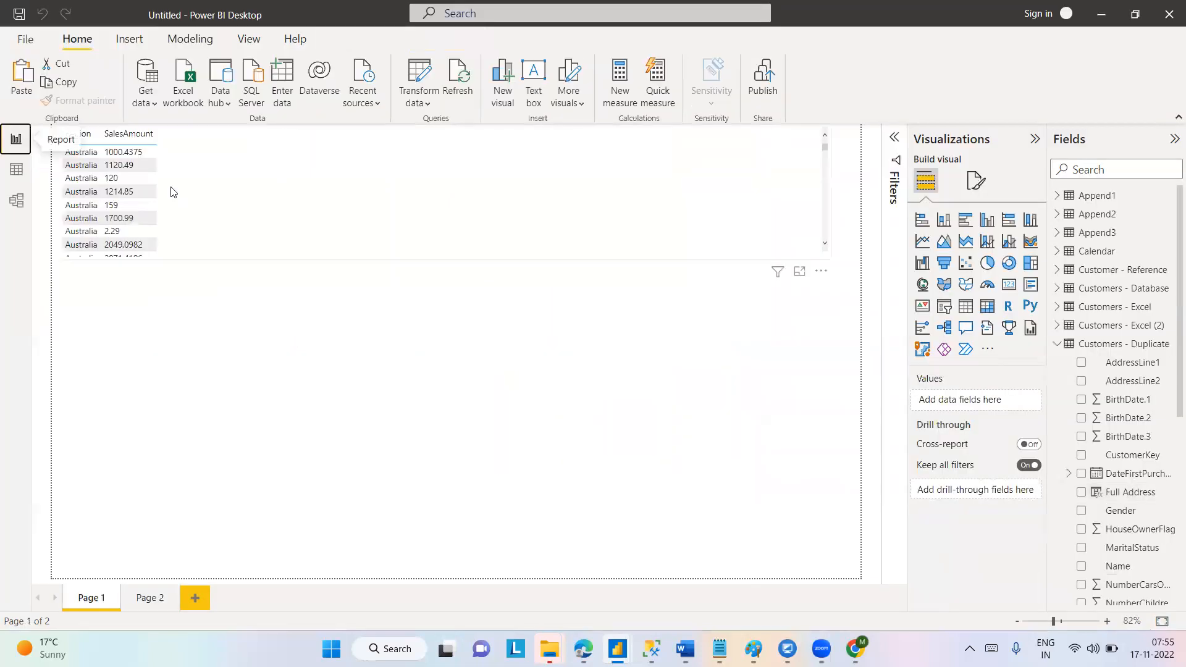
click(160, 178)
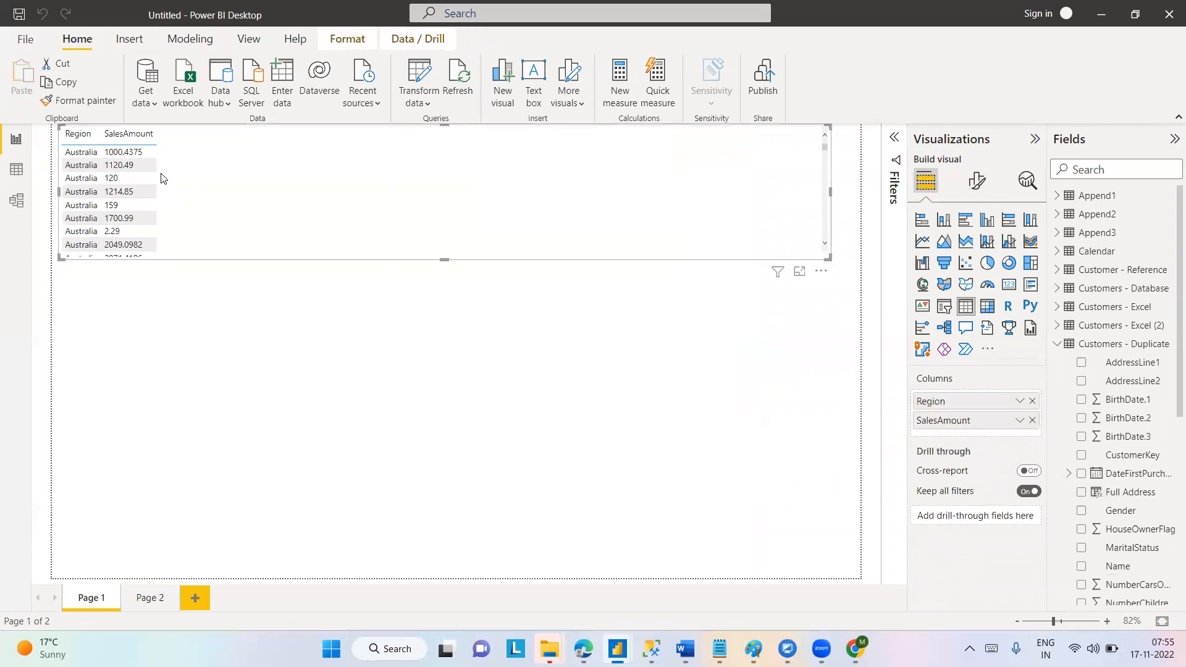
drag(356, 207, 361, 291)
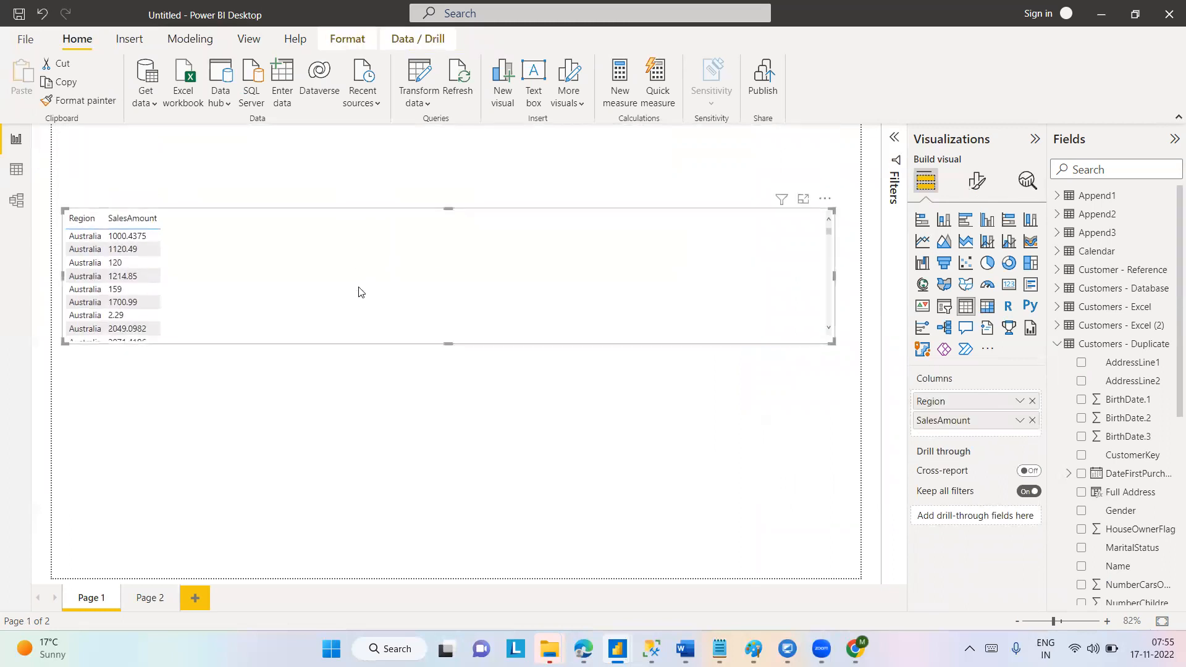
Return to the Current Year Vs Previous Year Sales report and review the Orders table's sales columns and the TotalSalesAmount formula in data view.
mouse_move(618, 647)
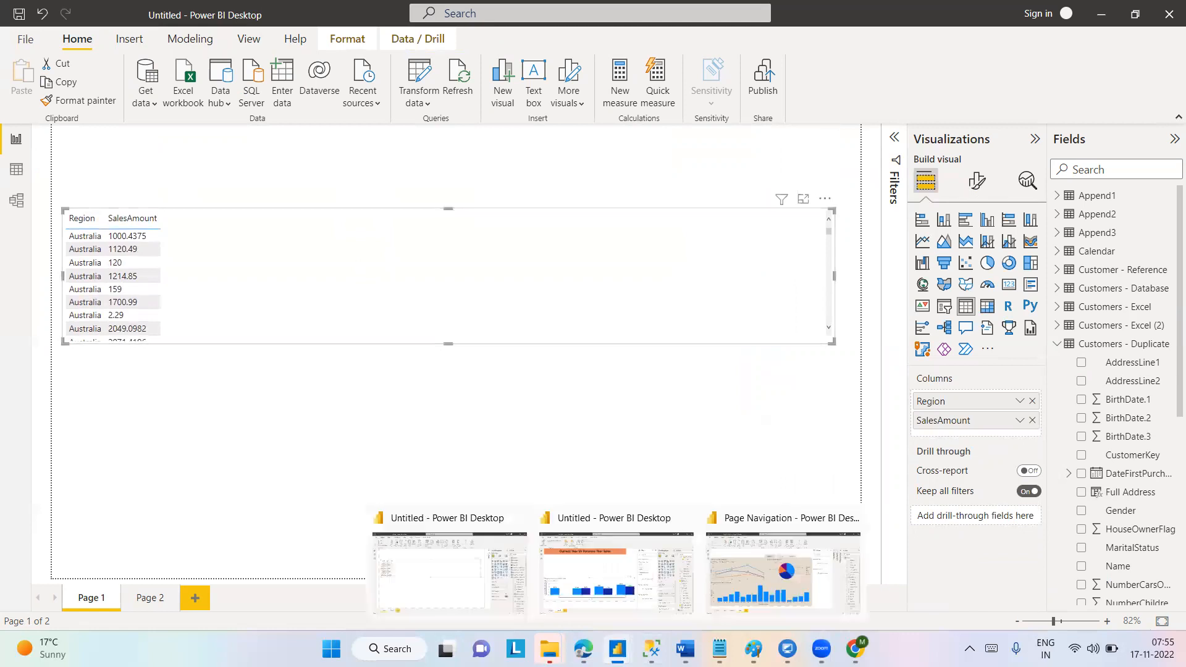
click(632, 587)
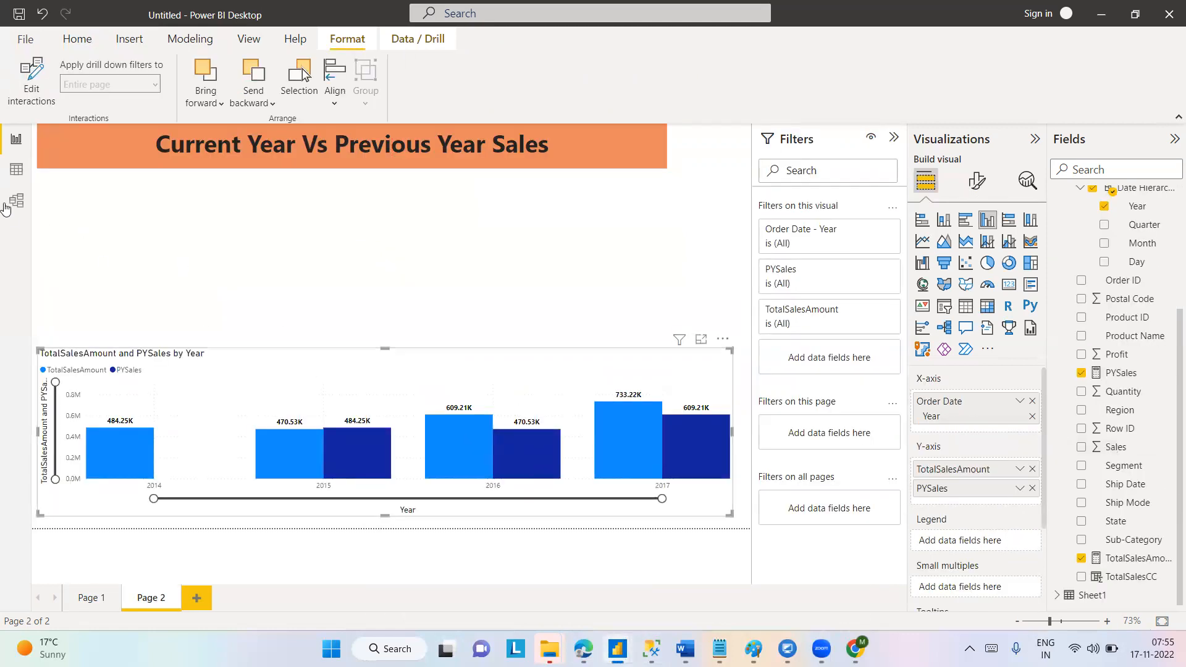
click(25, 175)
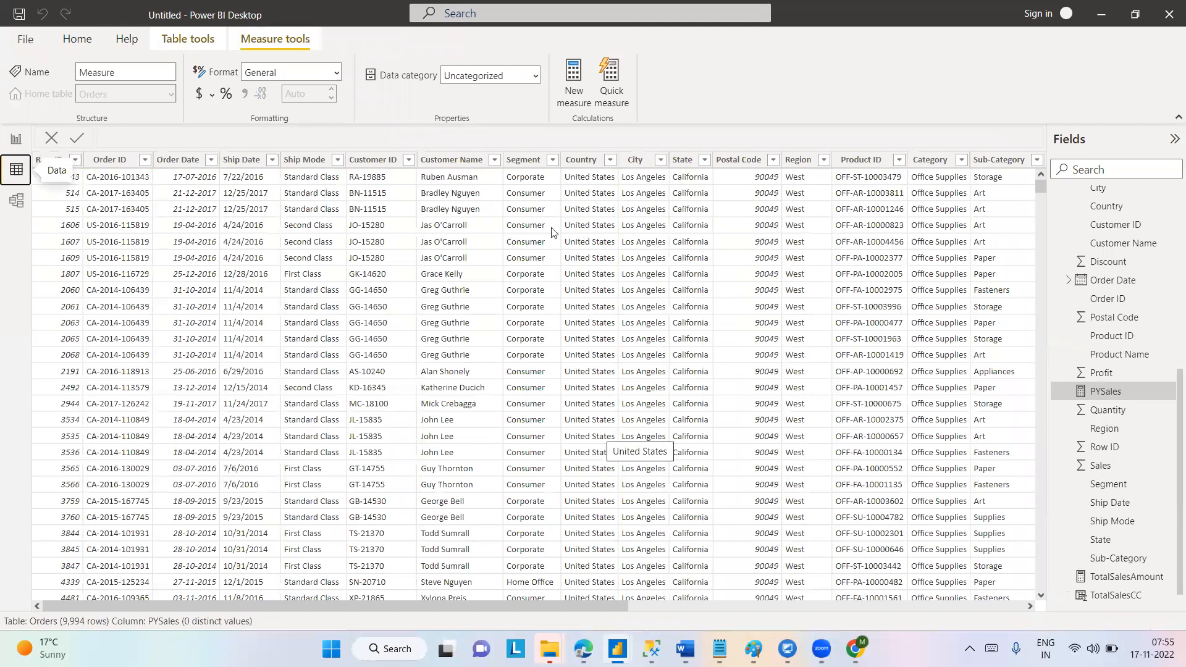
drag(503, 605, 902, 613)
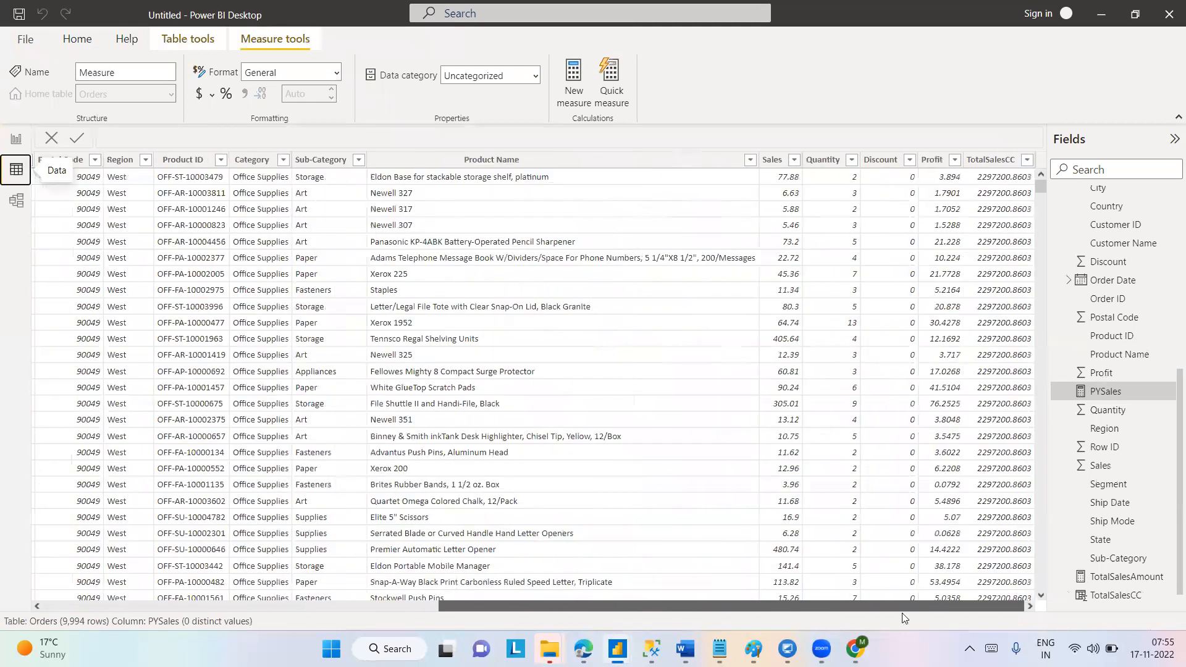
click(779, 162)
click(824, 162)
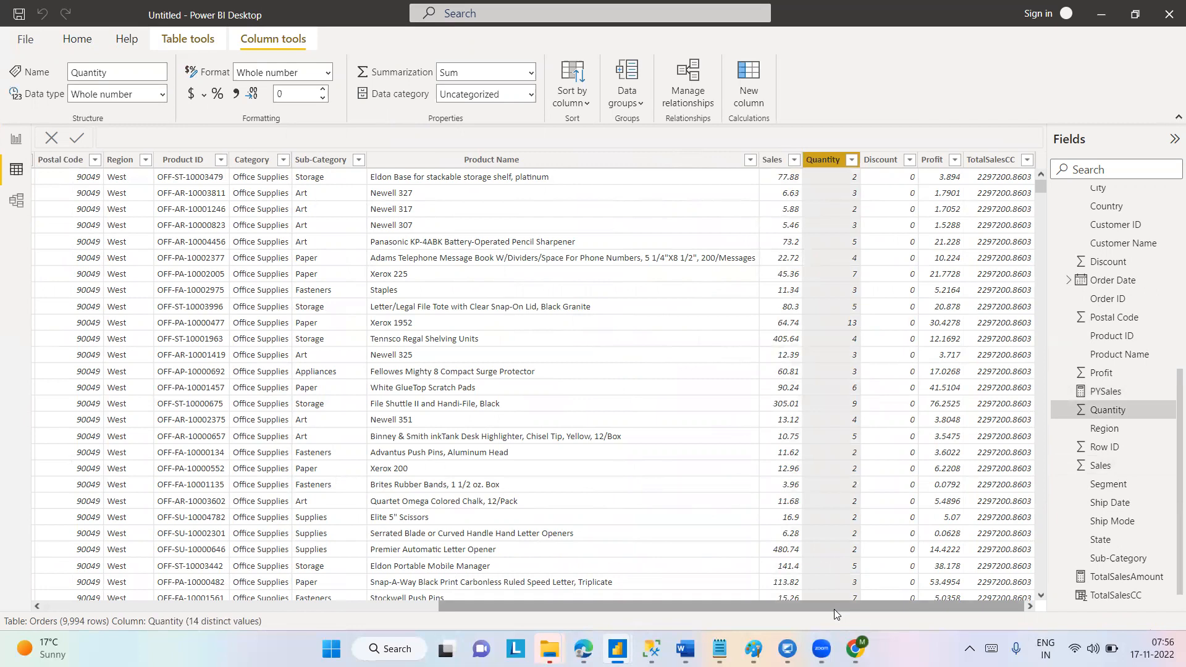
click(1115, 578)
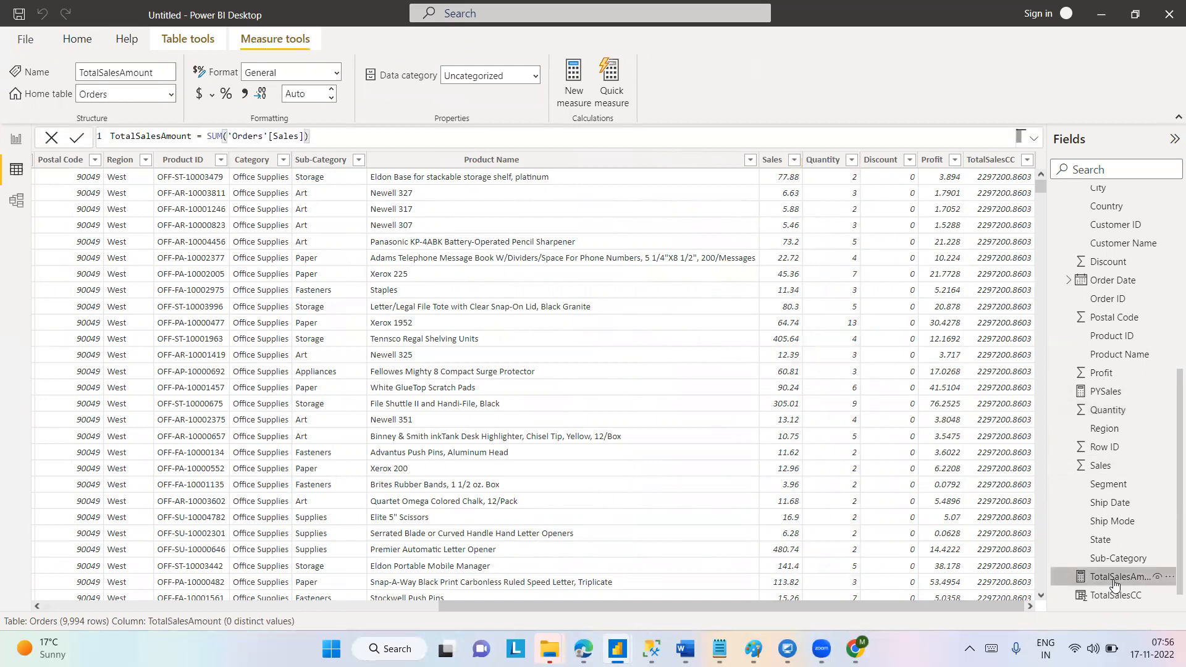
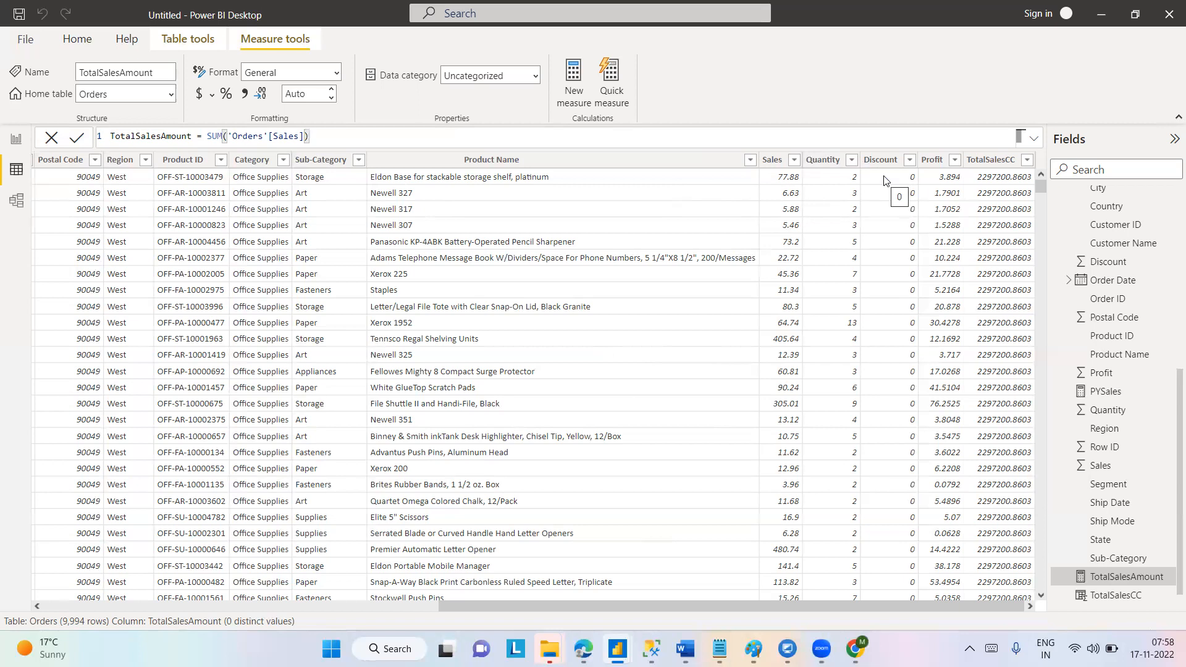
Add a new measure to the Orders table.
drag(1170, 410, 1170, 190)
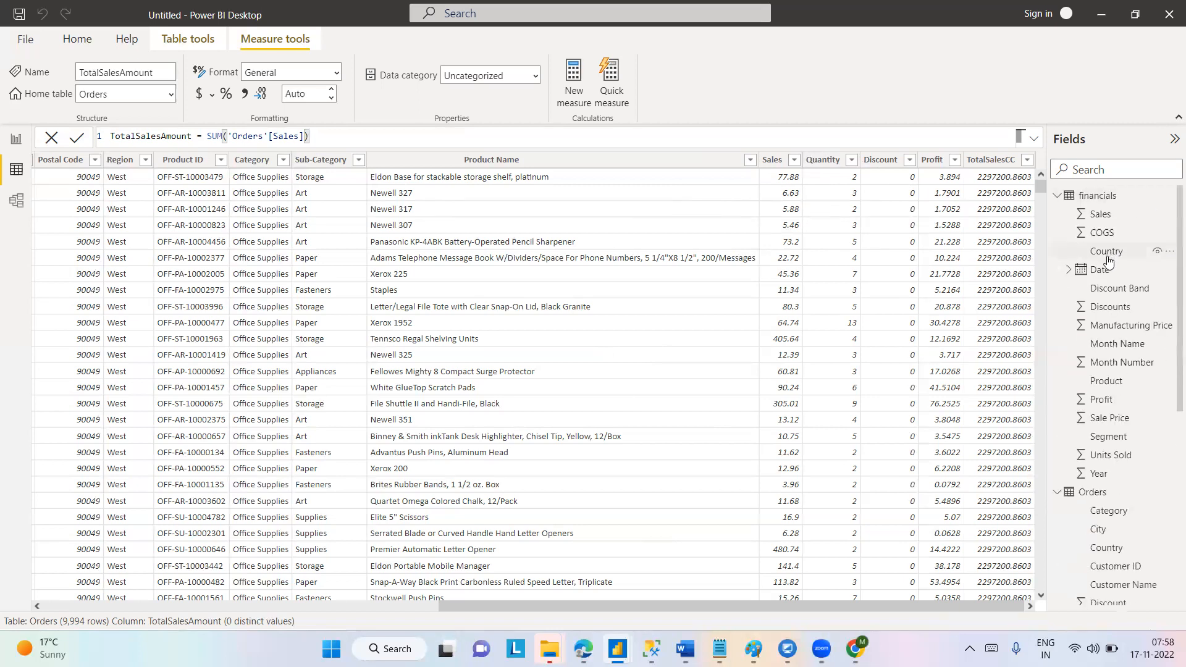
drag(1169, 316, 1169, 411)
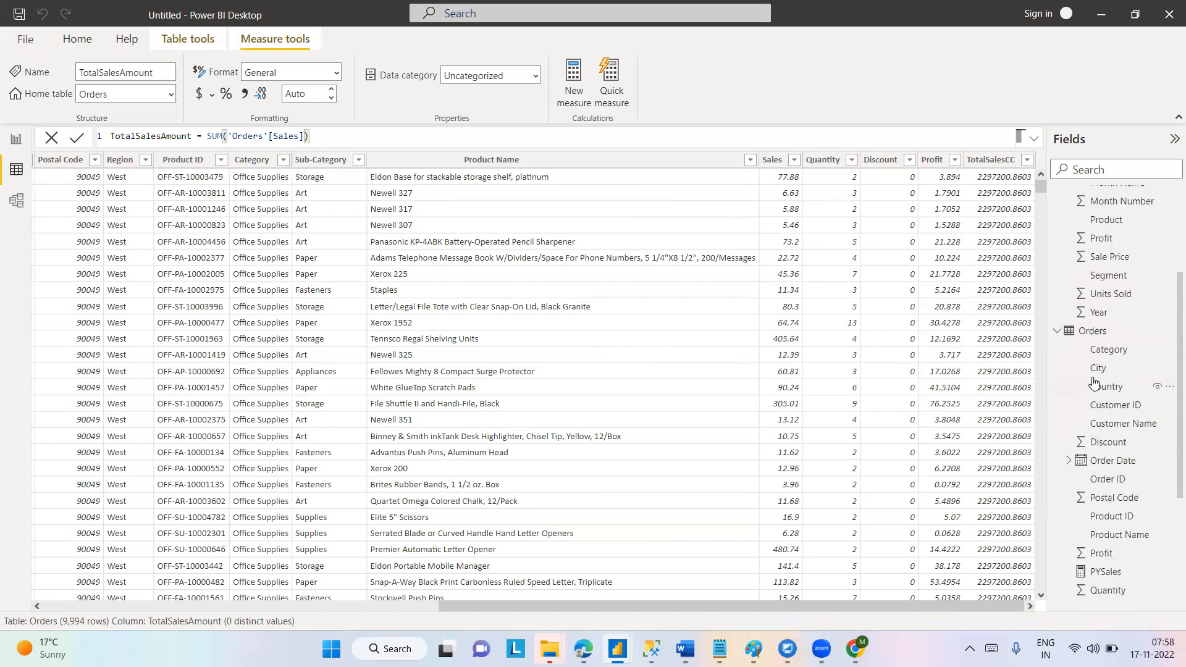
right_click(1096, 330)
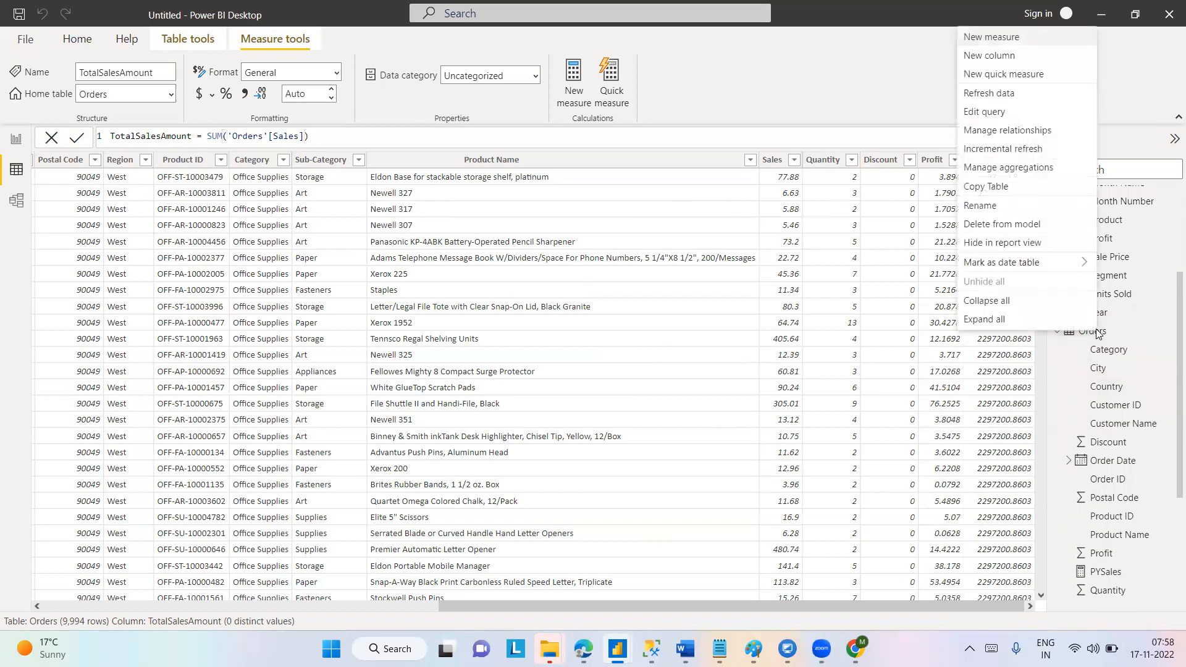
click(1011, 38)
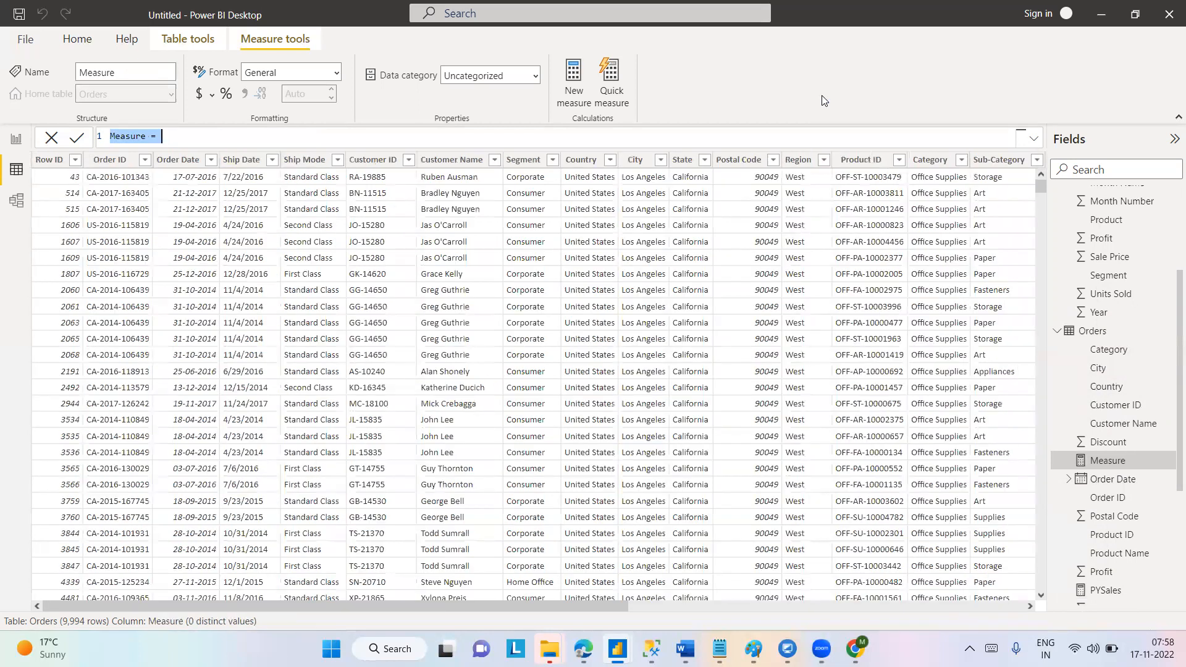
Replace the new measure's default name with Full Sales Amt in its formula.
click(232, 135)
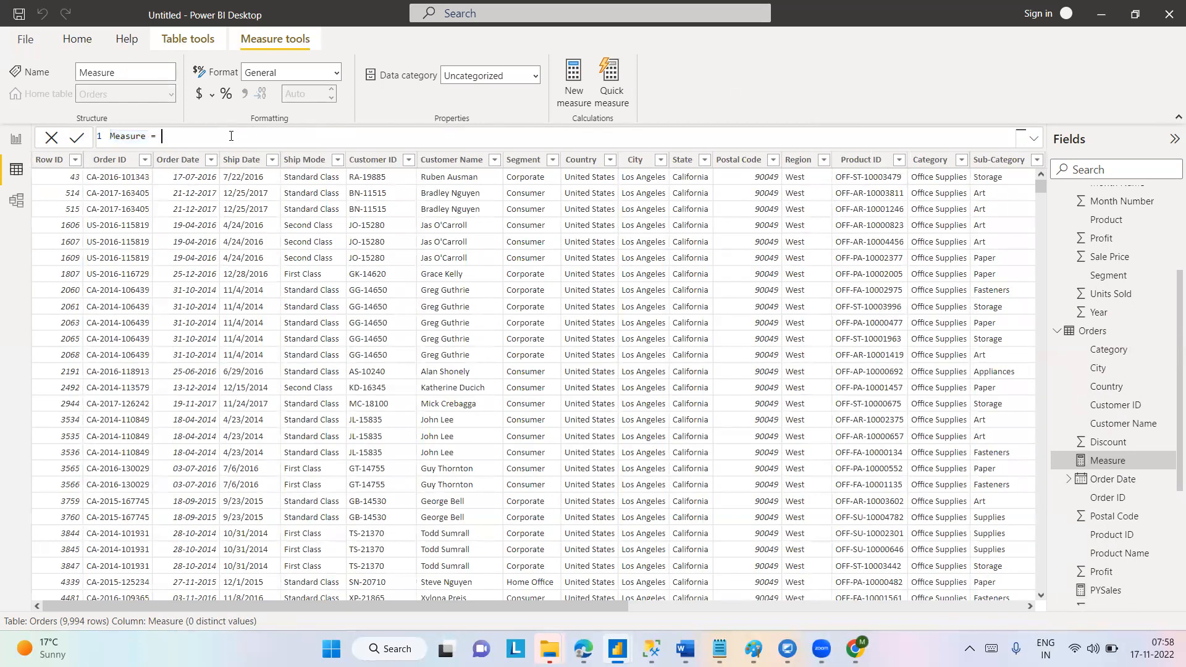
key(BackSpace)
key(BackSpace)
key(BackSpace)
key(BackSpace)
key(BackSpace)
key(BackSpace)
key(BackSpace)
key(BackSpace)
key(BackSpace)
key(BackSpace)
text(oPE)
key(BackSpace)
key(BackSpace)
key(BackSpace)
key(Caps_Lock)
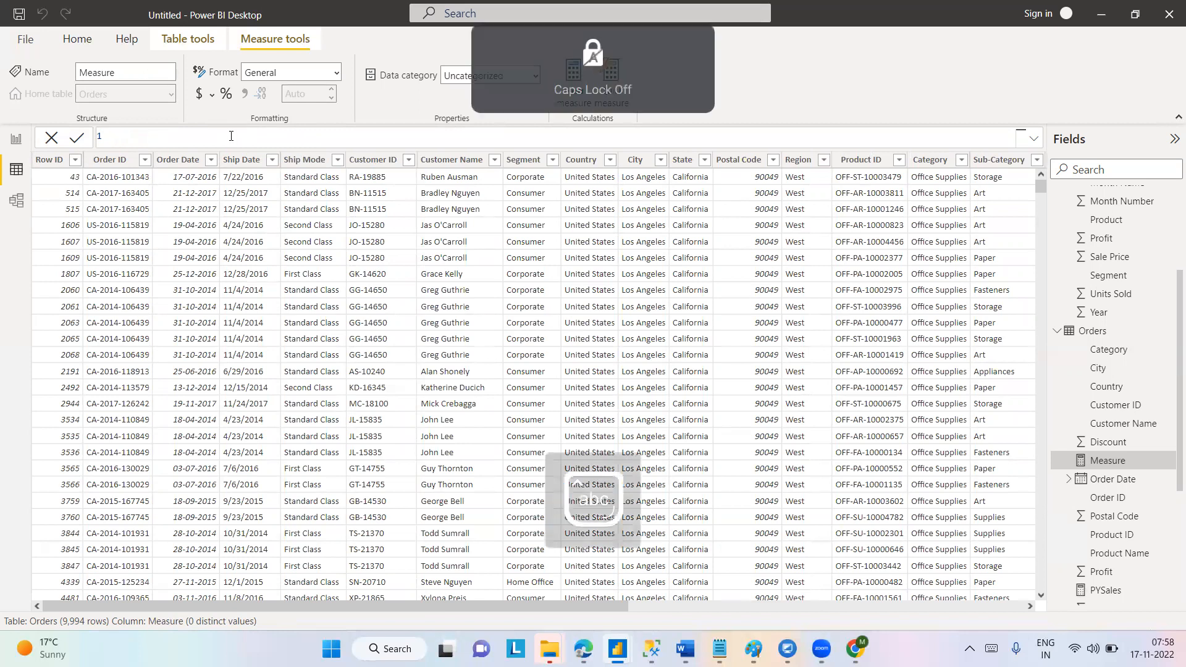
text(Com)
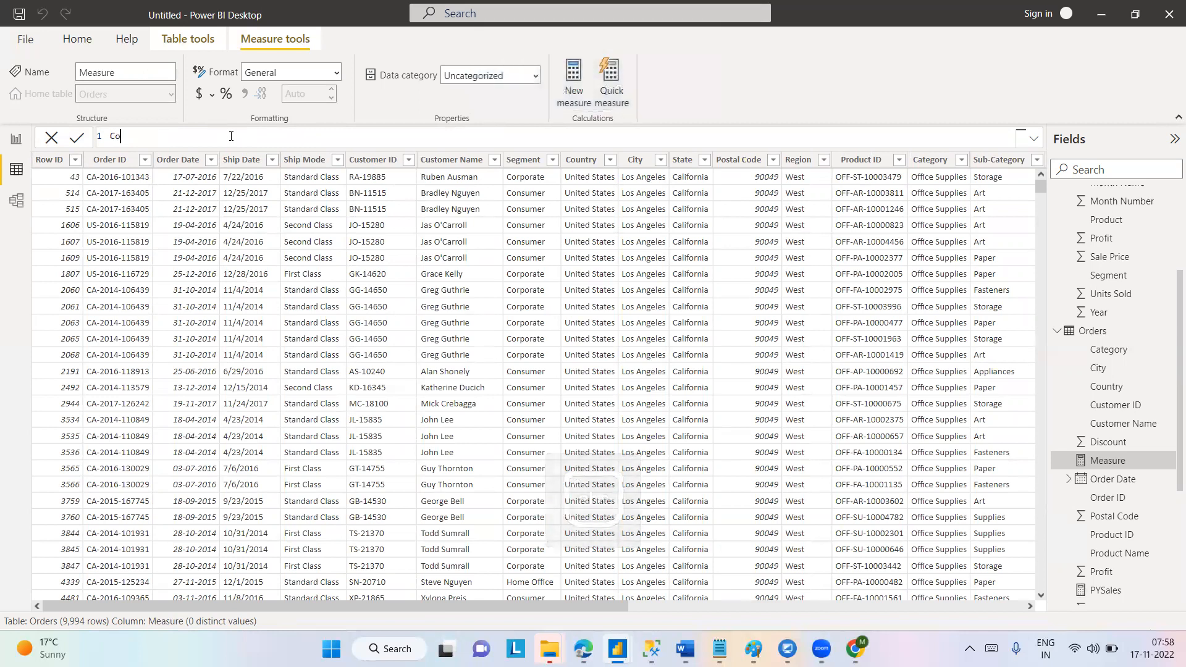
key(BackSpace)
key(BackSpace)
key(BackSpace)
text(Ful)
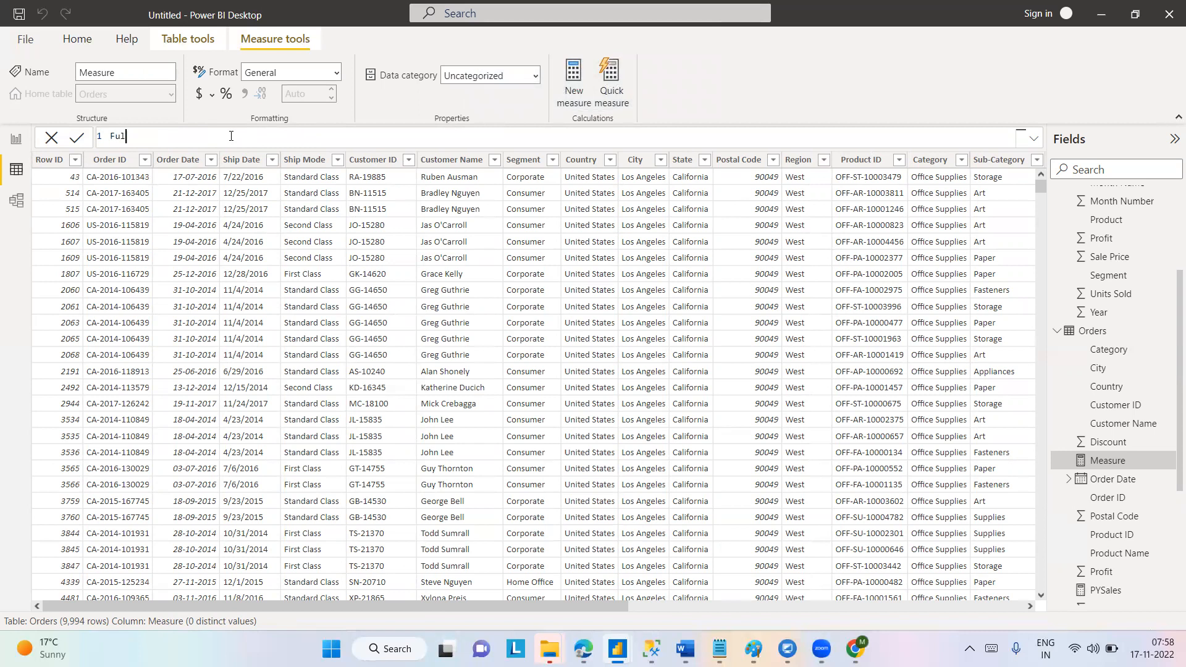
text(l Sales Amt =)
Begin the Full Sales Amt formula with SUMX, using Orders as its table argument.
key(Caps_Lock)
text(S)
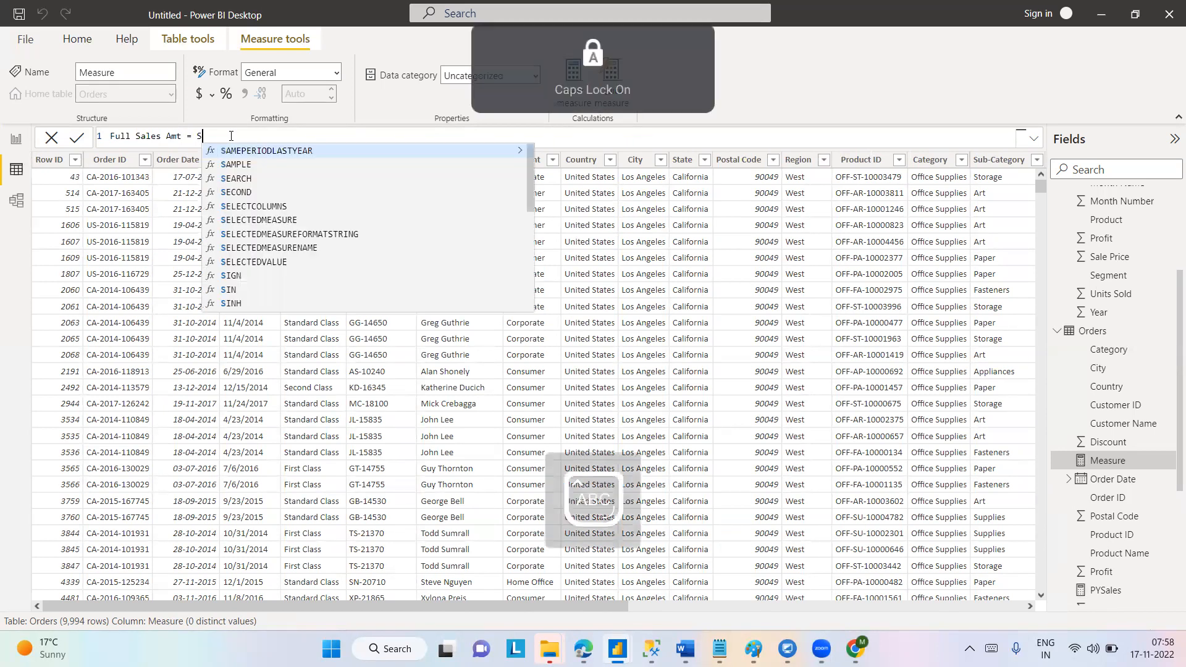
text(UMX)
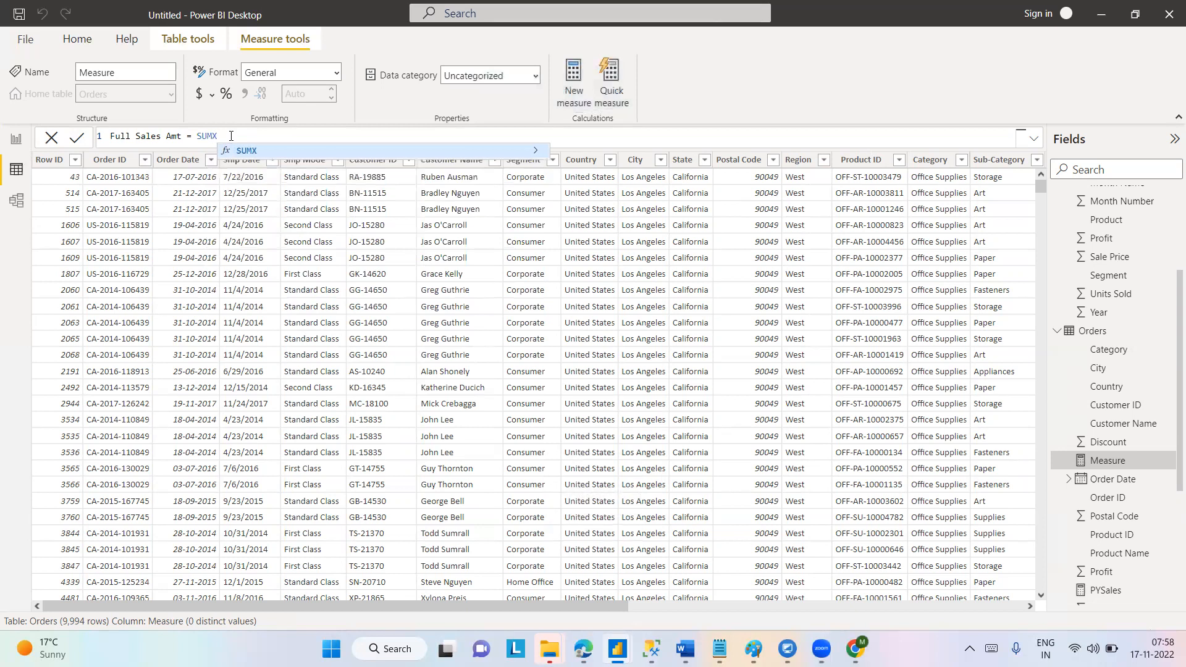
text(()
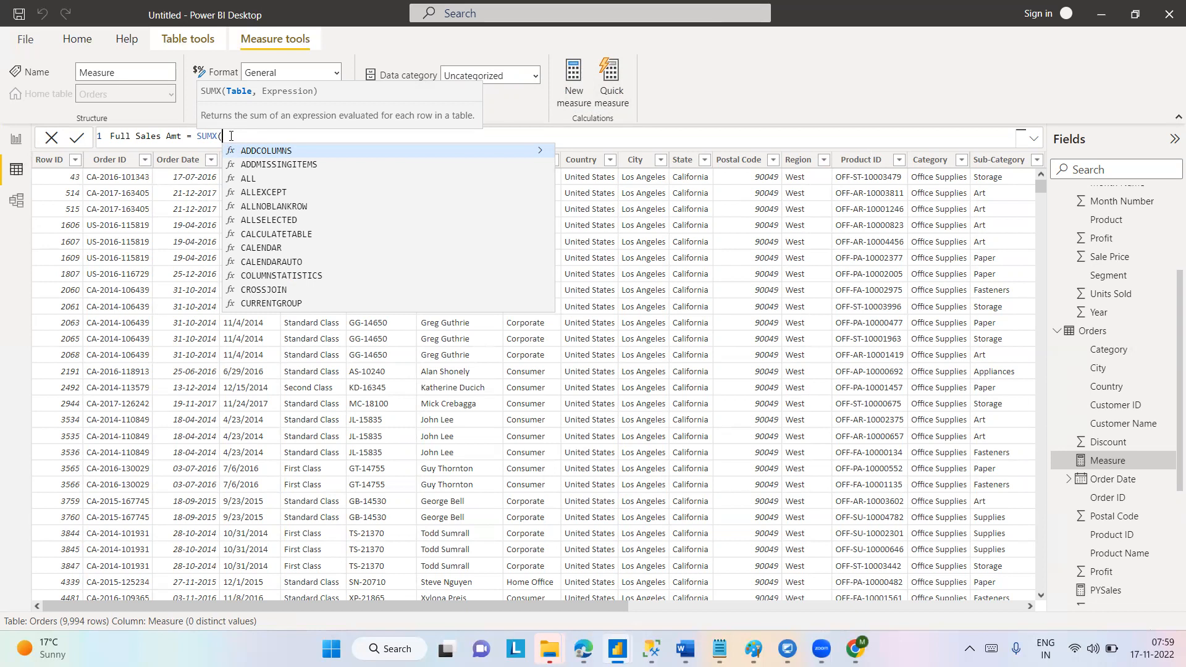
text(Orders)
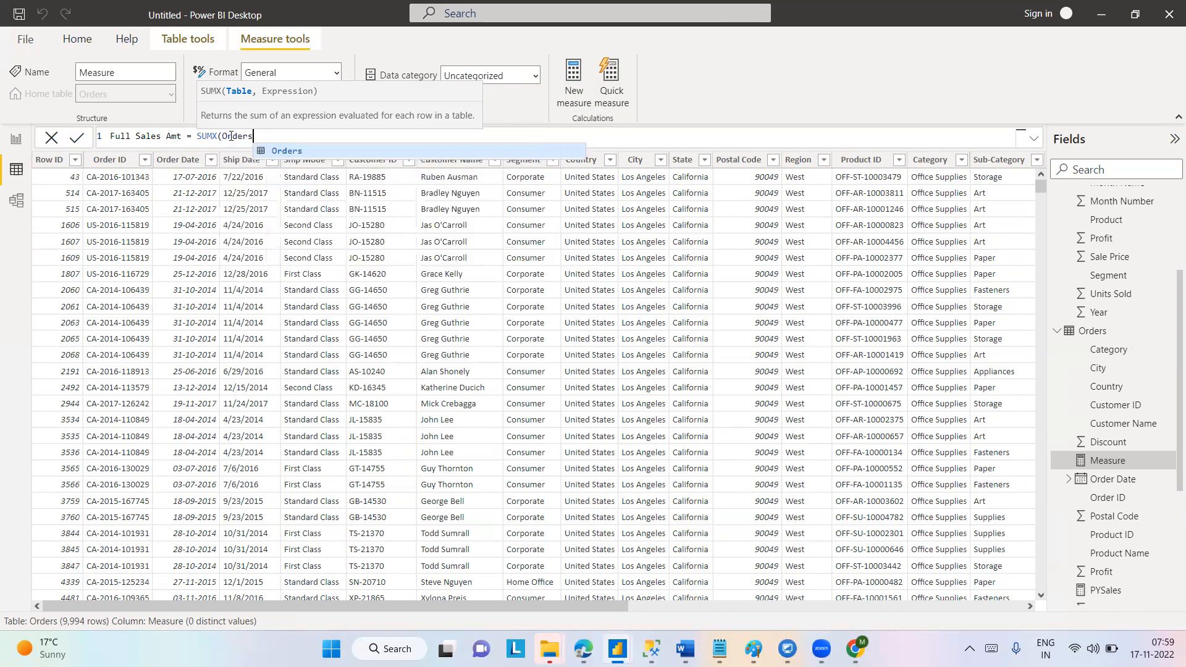
key(Tab)
text(,)
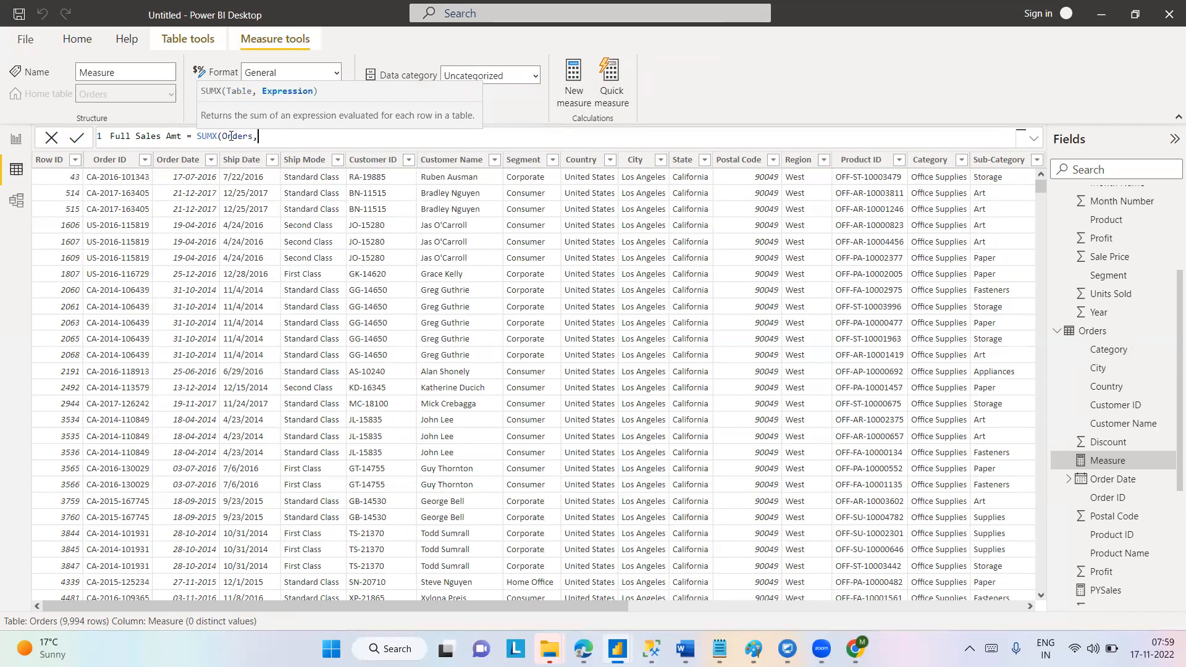
text(sa)
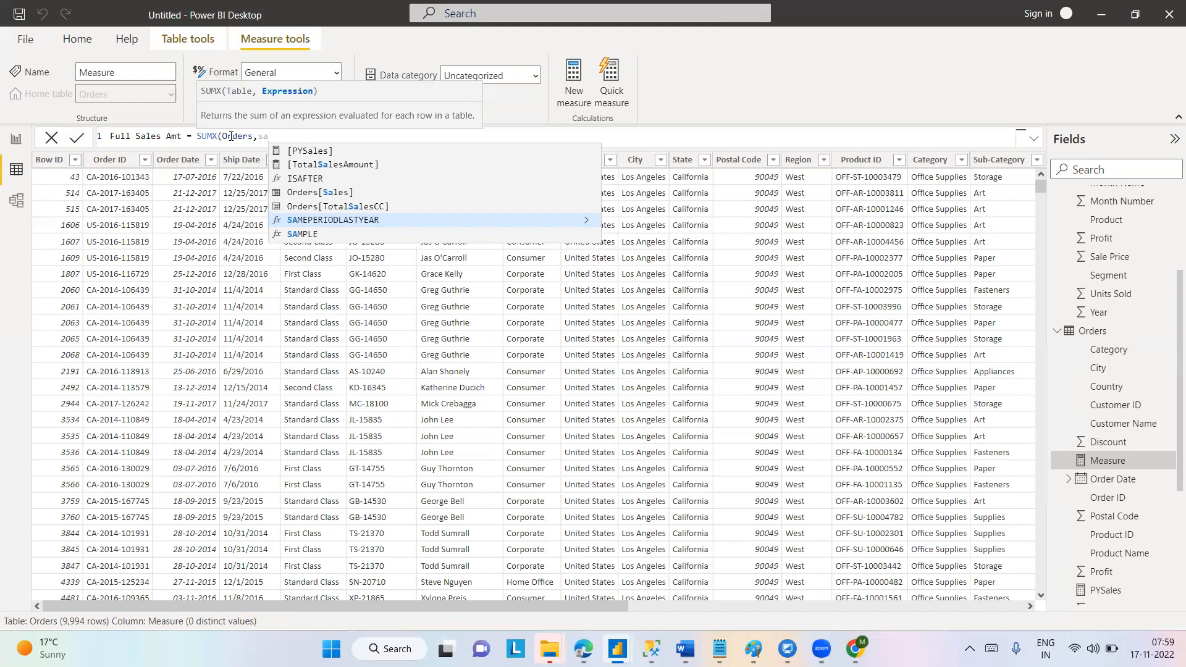
Complete the SUMX expression as Orders[Sales] * Orders[Quantity], close the parenthesis and commit the measure.
key(Up)
key(Up)
key(Tab)
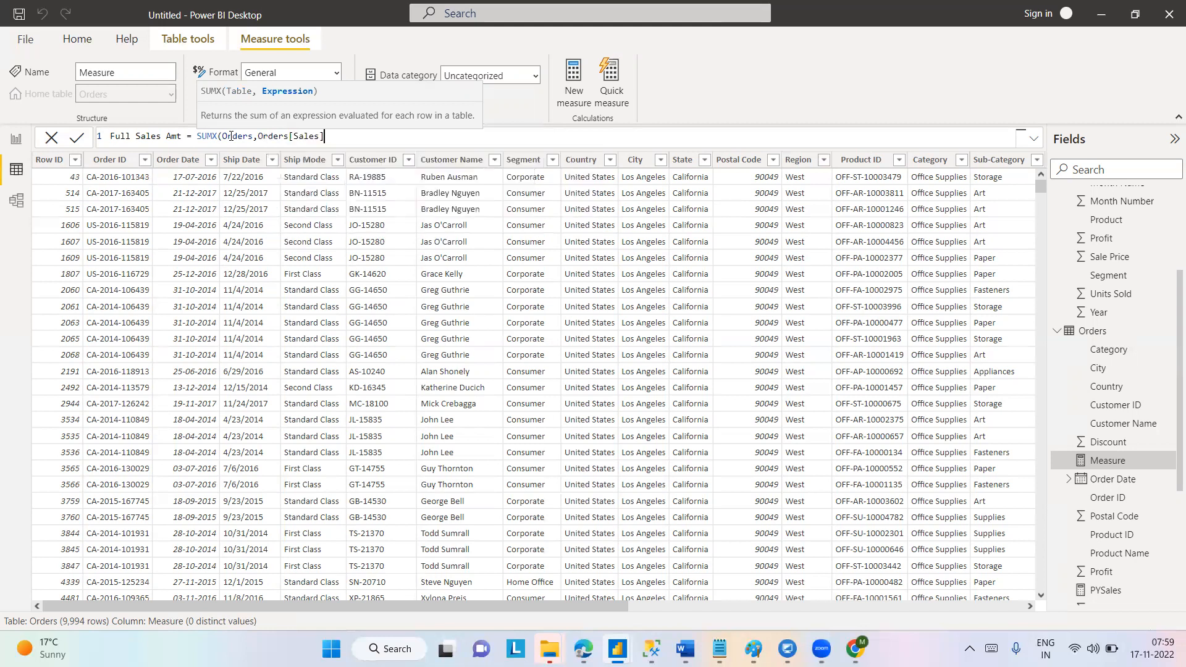
text(* QU)
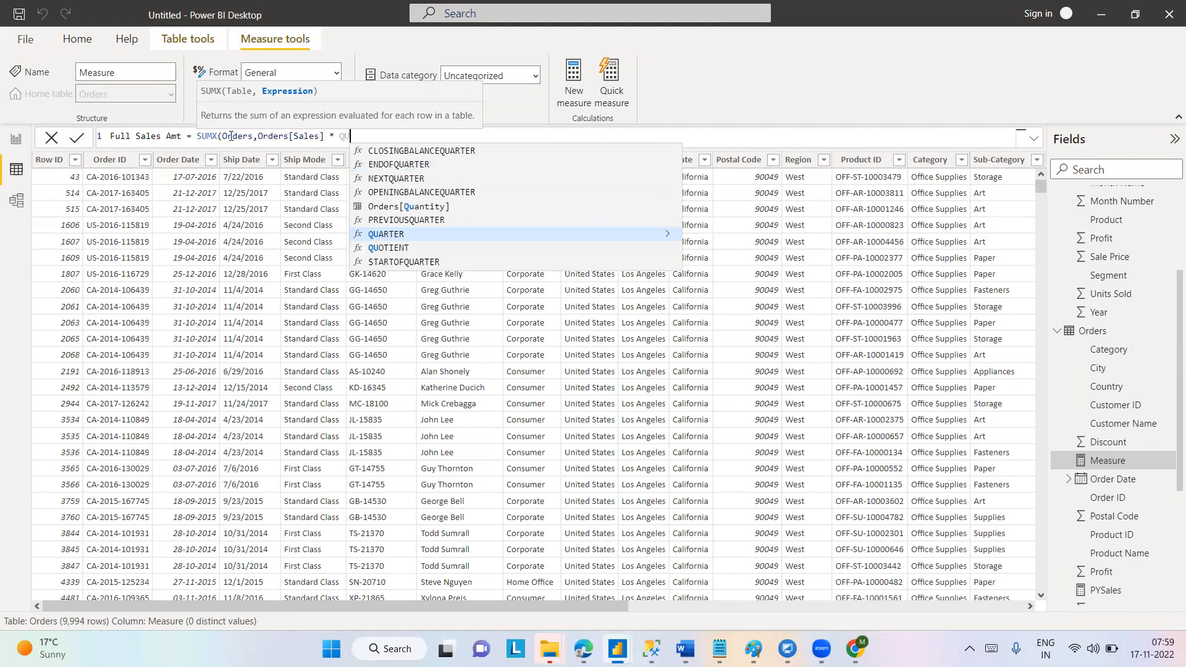
text(A)
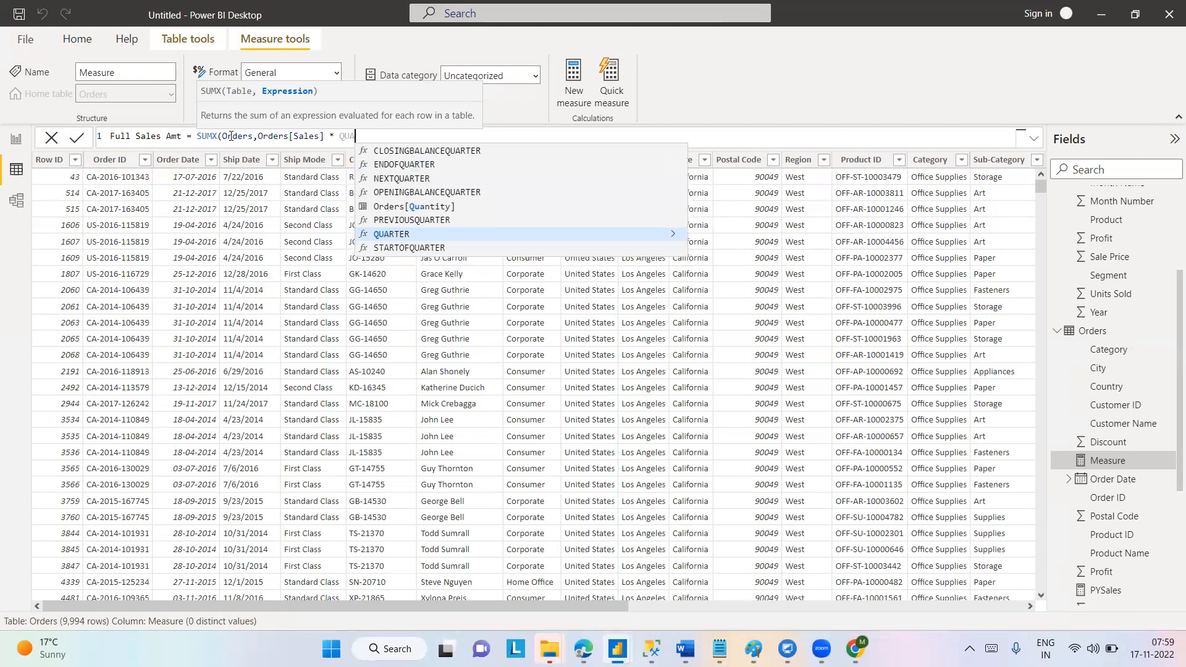
text(n)
key(Tab)
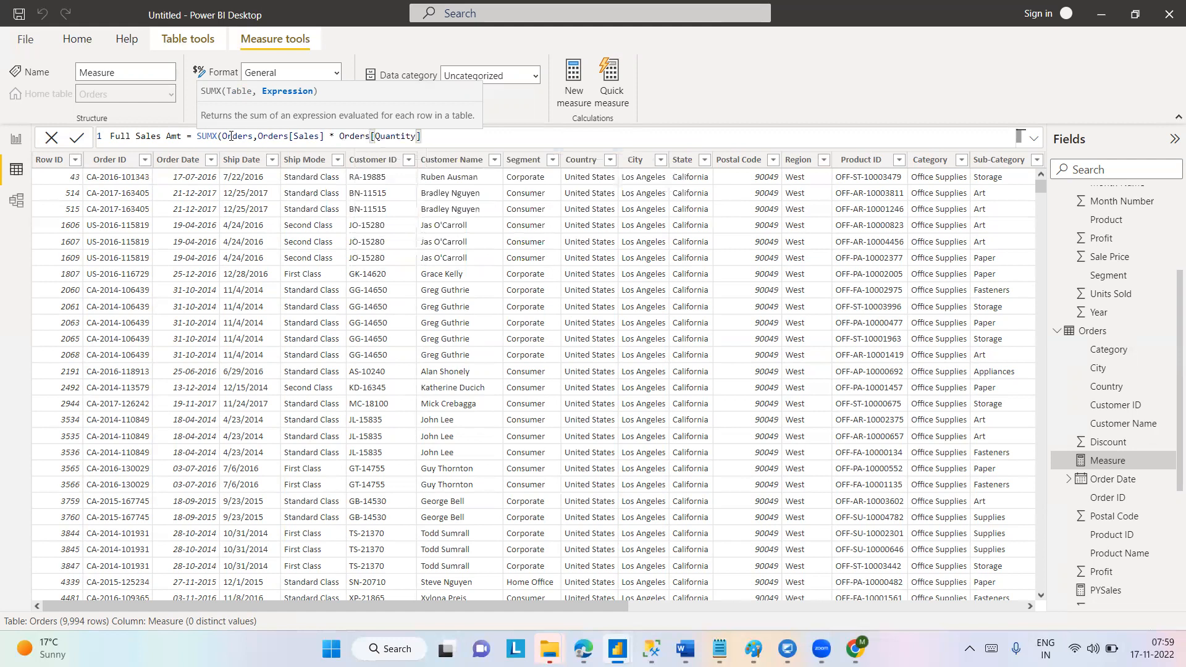
text())
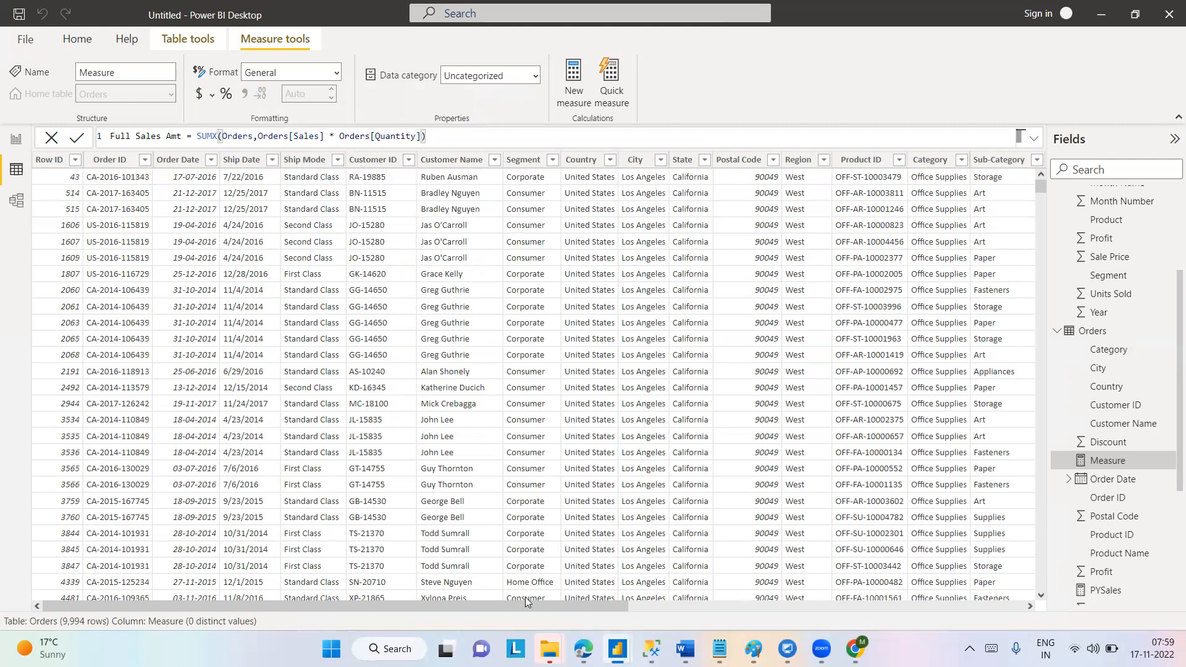
drag(526, 605, 1001, 605)
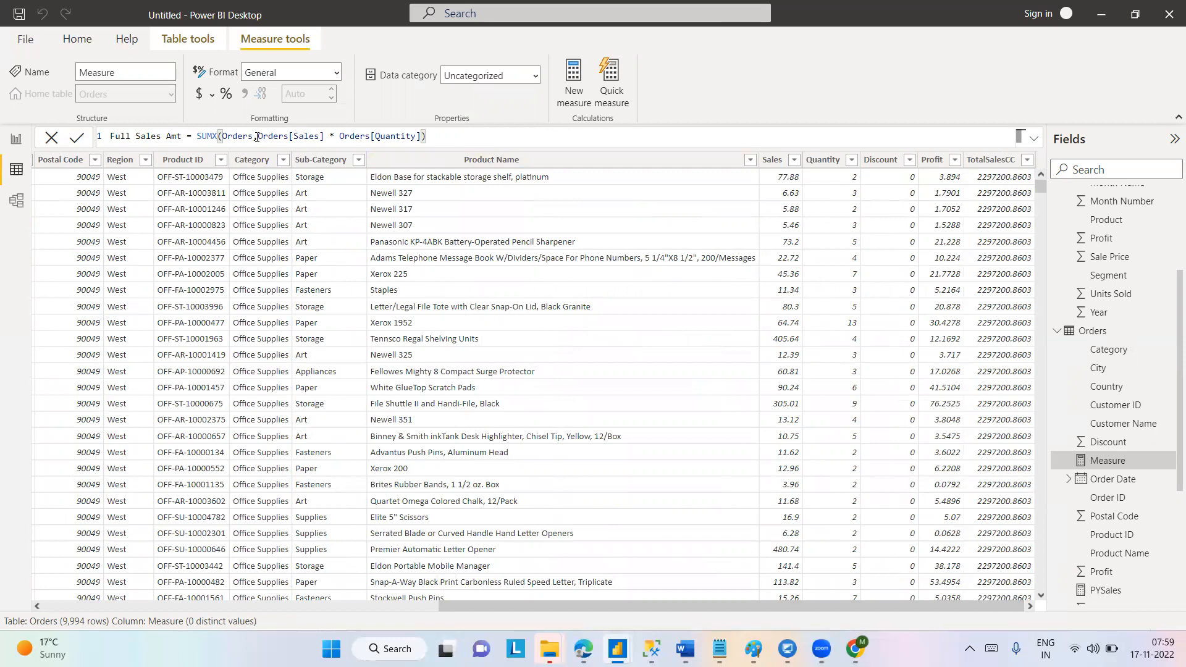
click(77, 142)
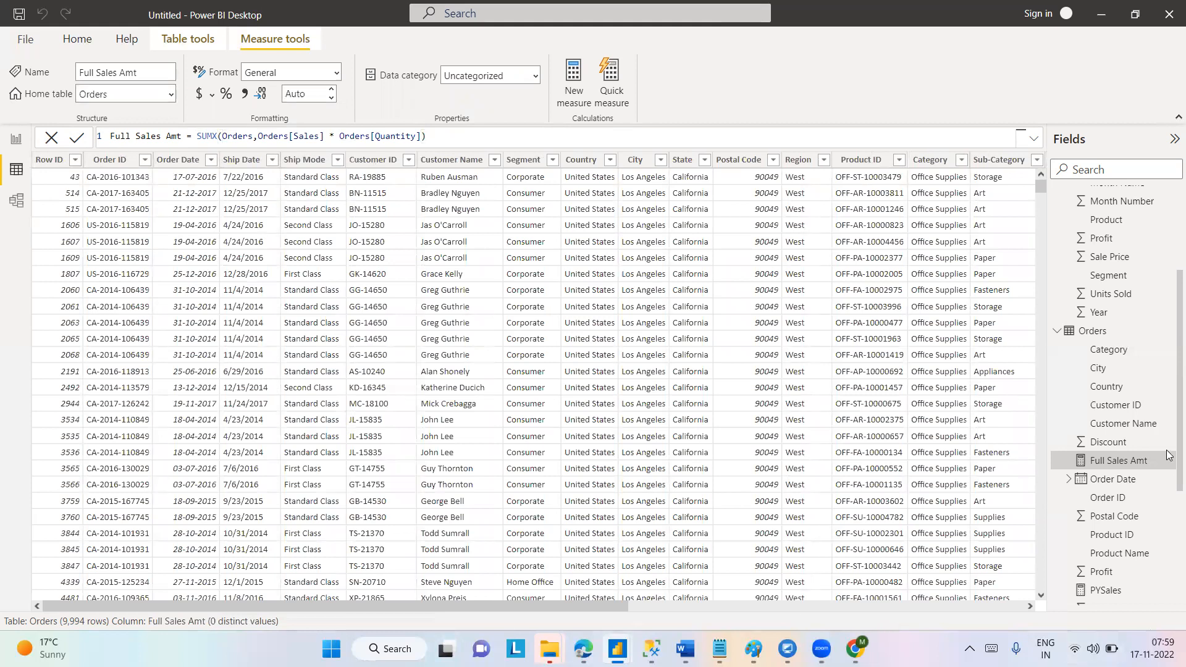
Return to the report view and try adding Sales to the column chart, removing it again.
scroll(1167, 455, down, 4)
drag(612, 612, 1011, 608)
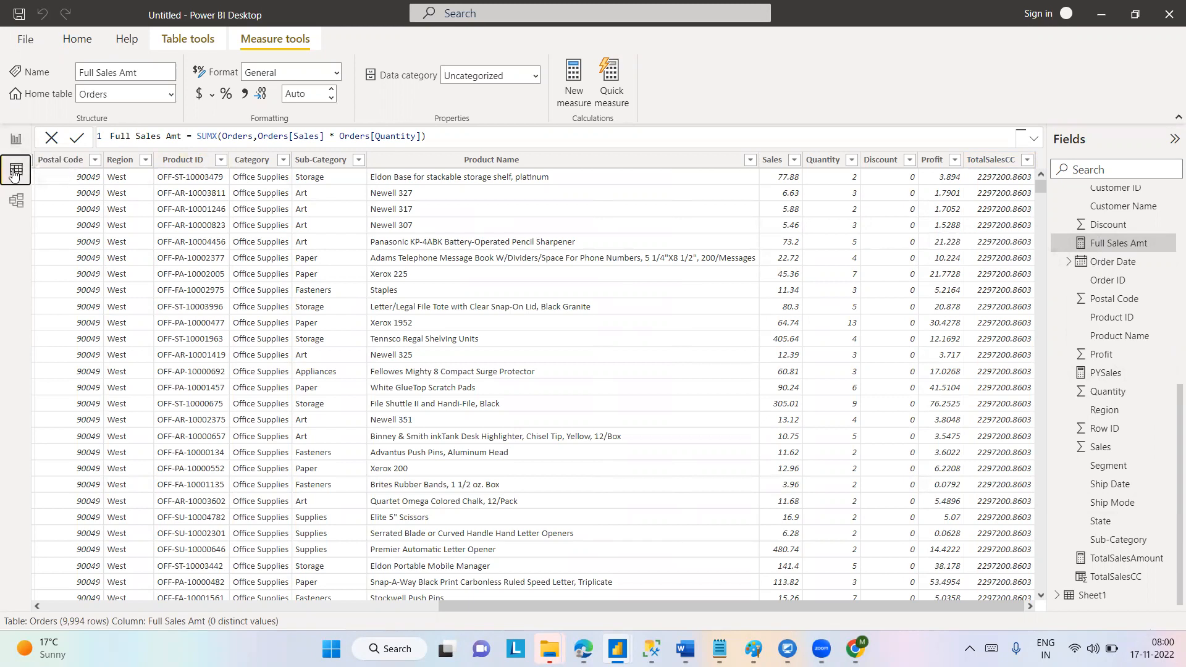
click(17, 138)
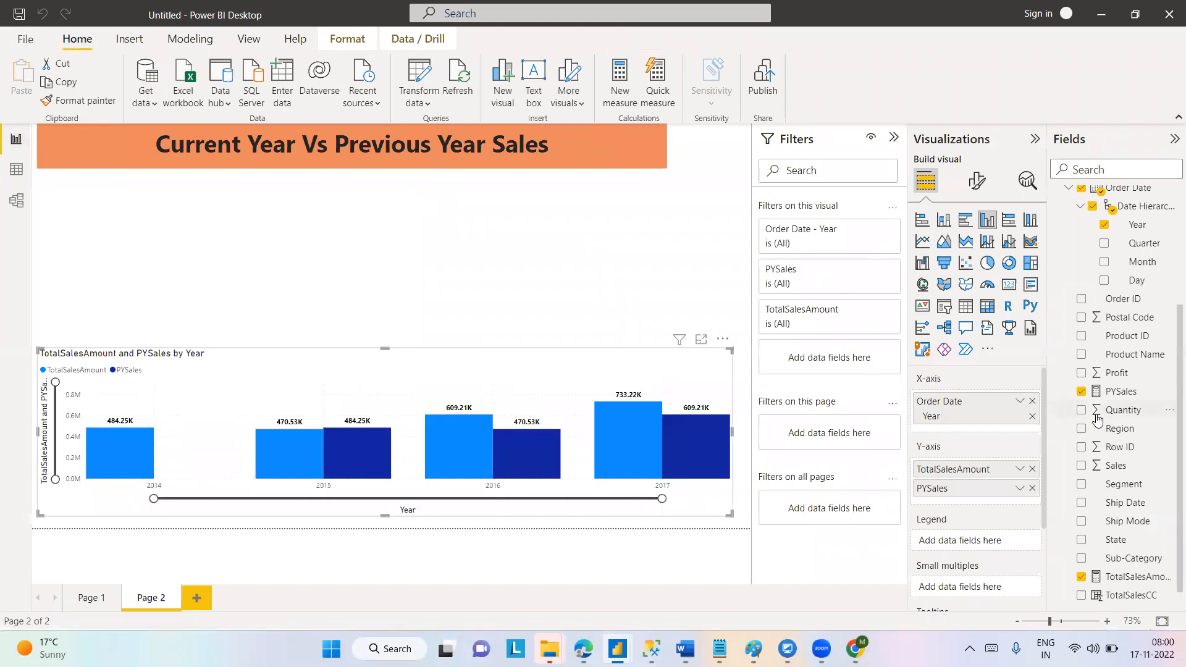
click(1081, 472)
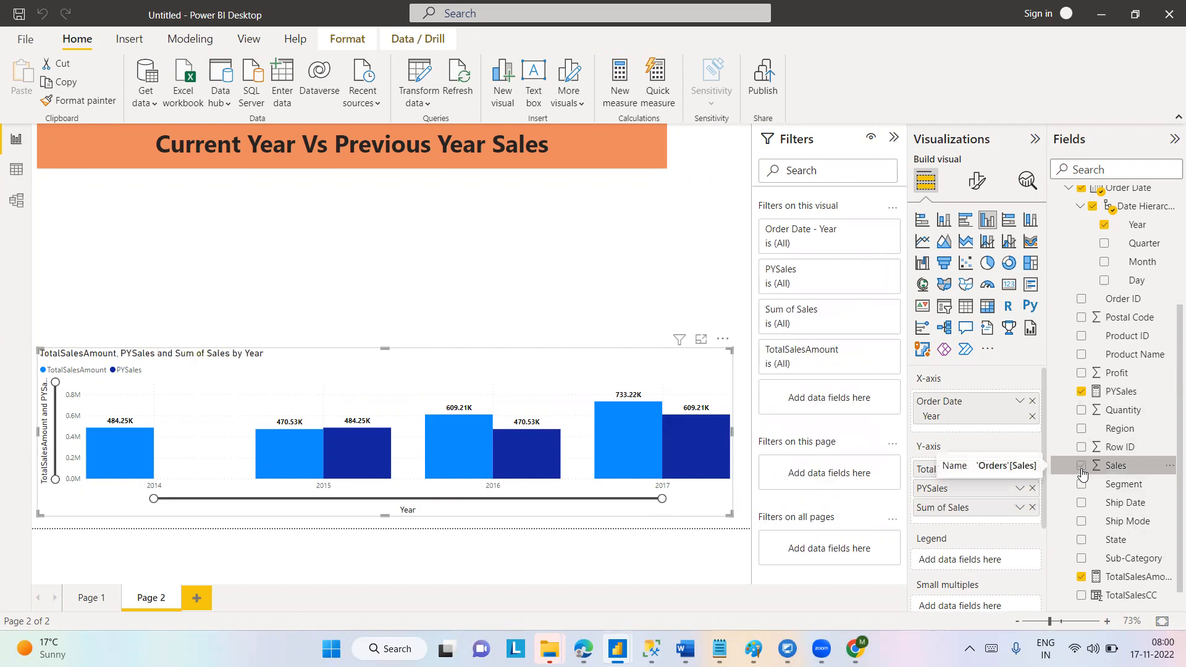
click(1081, 469)
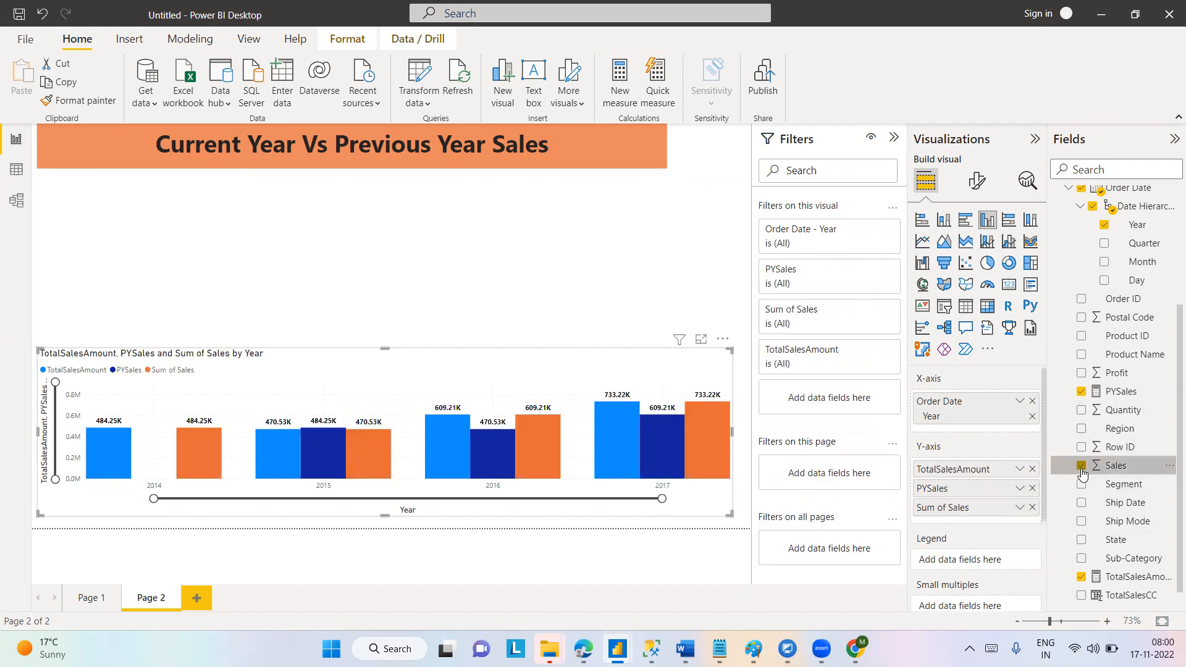
Create a separate column chart above the existing one showing TotalSalesAmount and Full Sales Amt.
click(546, 230)
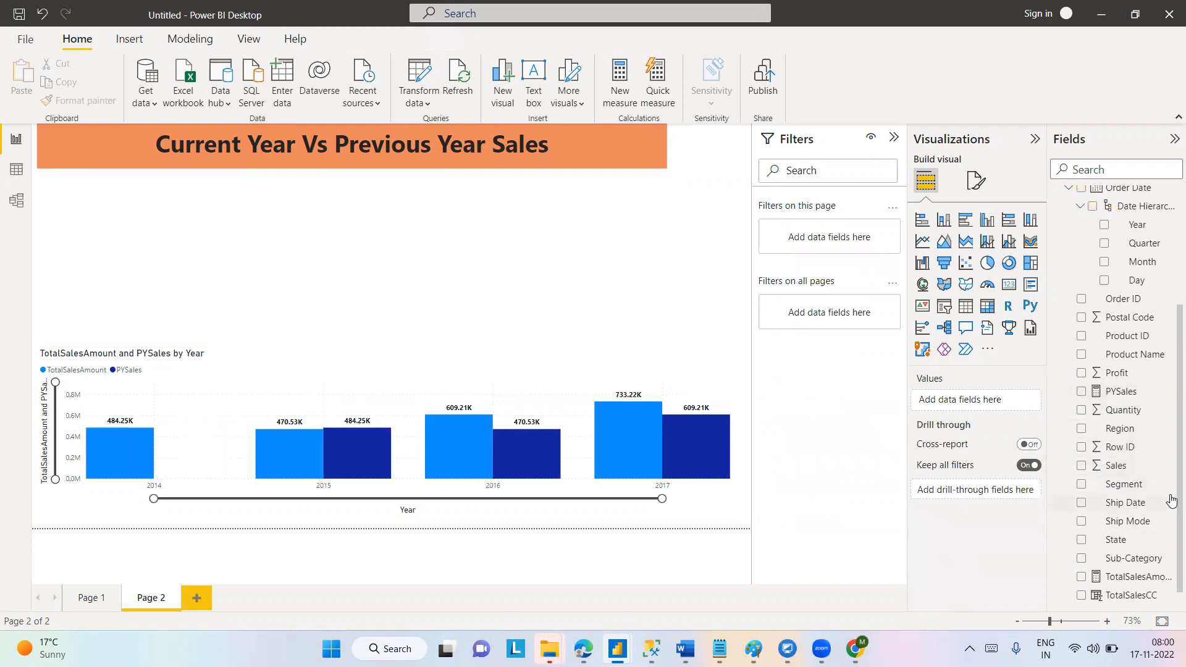
click(1082, 579)
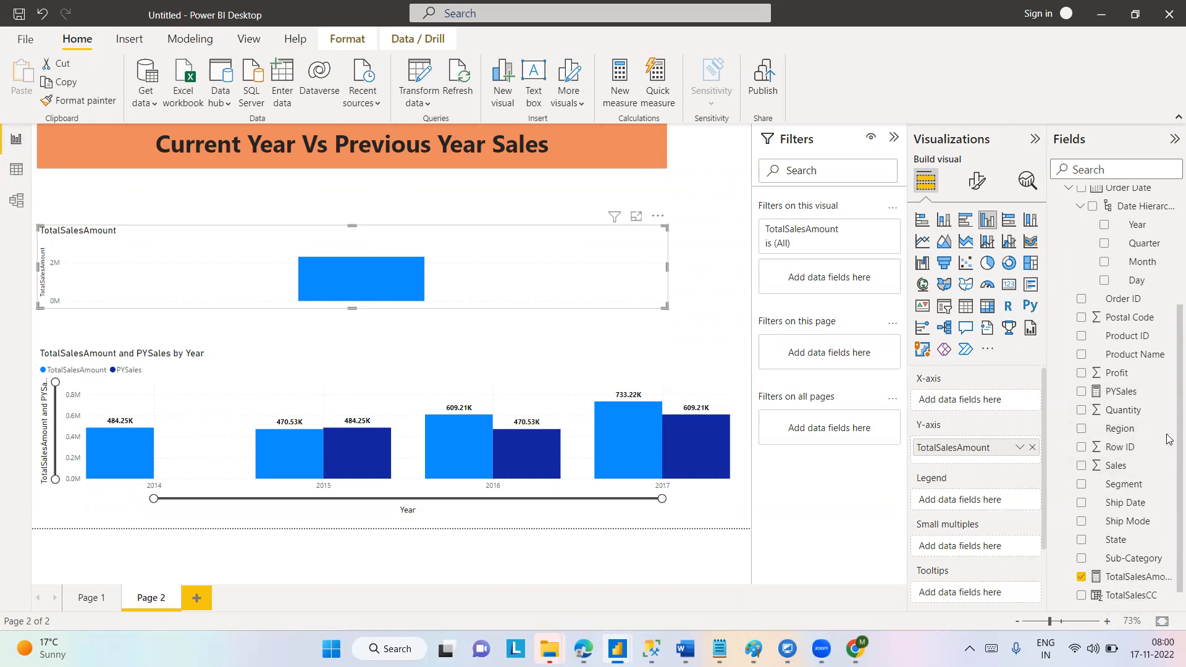
scroll(1169, 421, up, 4)
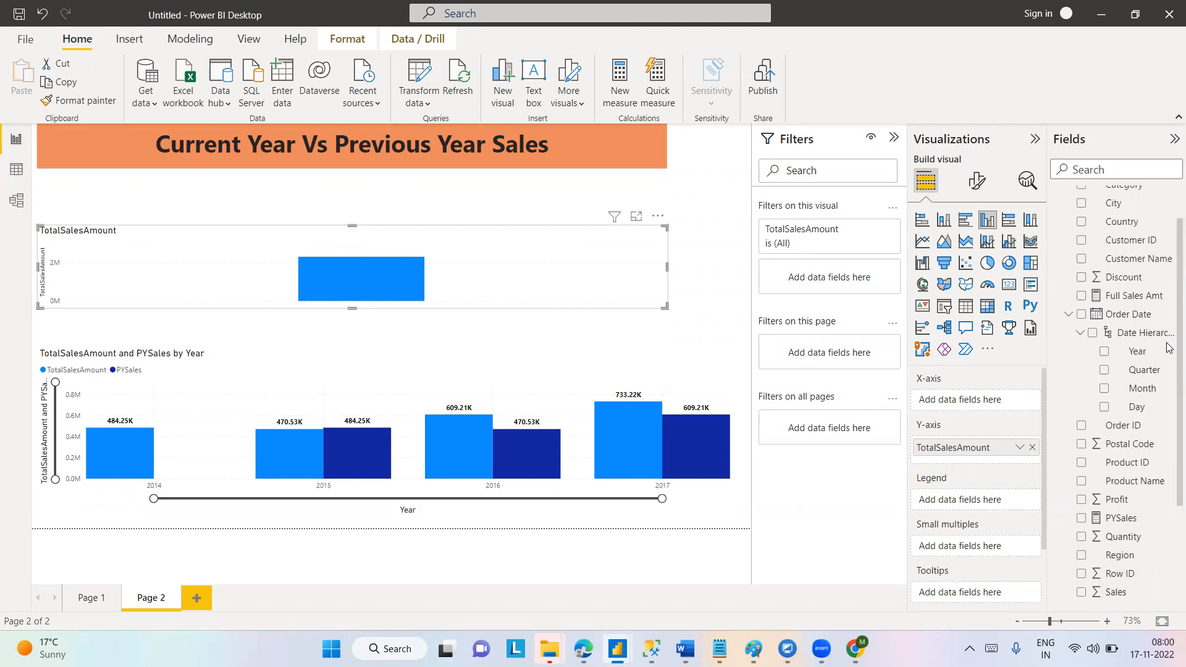
click(1081, 304)
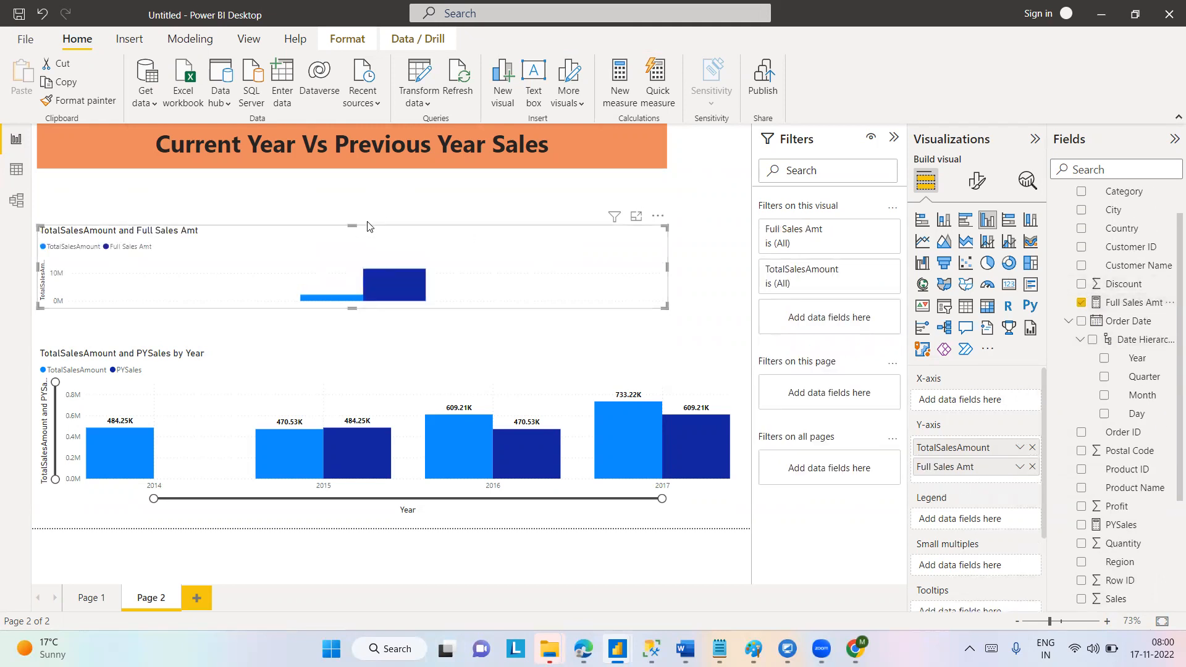
Extend the new chart's upper edge to just below the report title and turn on its data labels.
drag(351, 226, 363, 184)
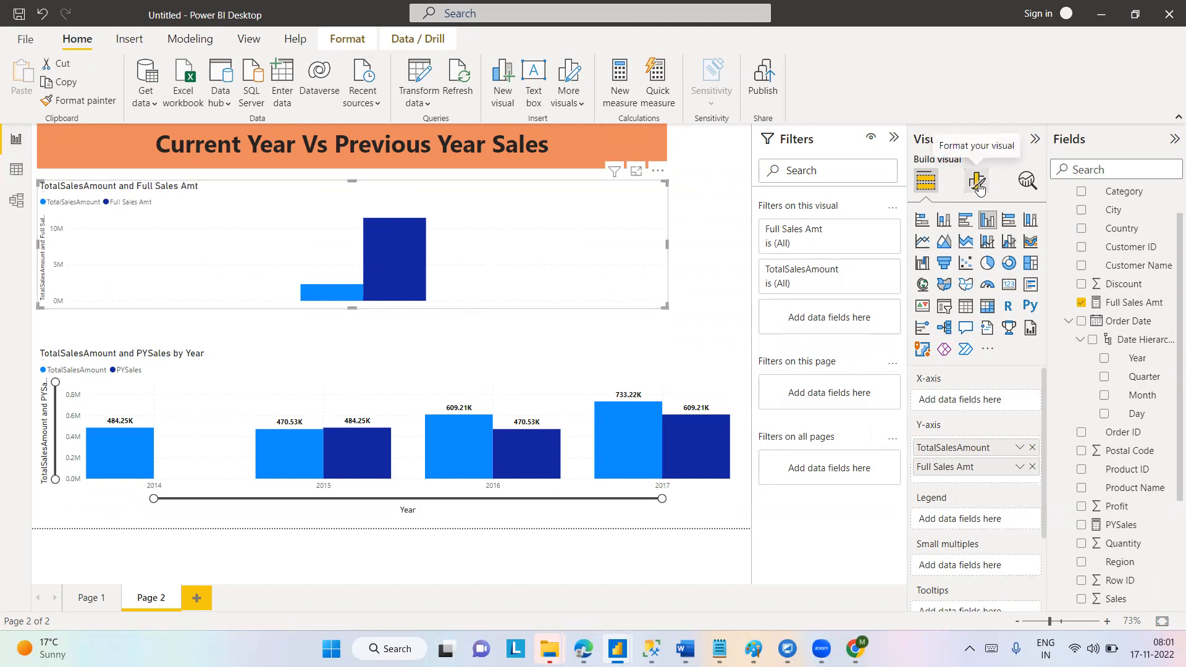
click(977, 184)
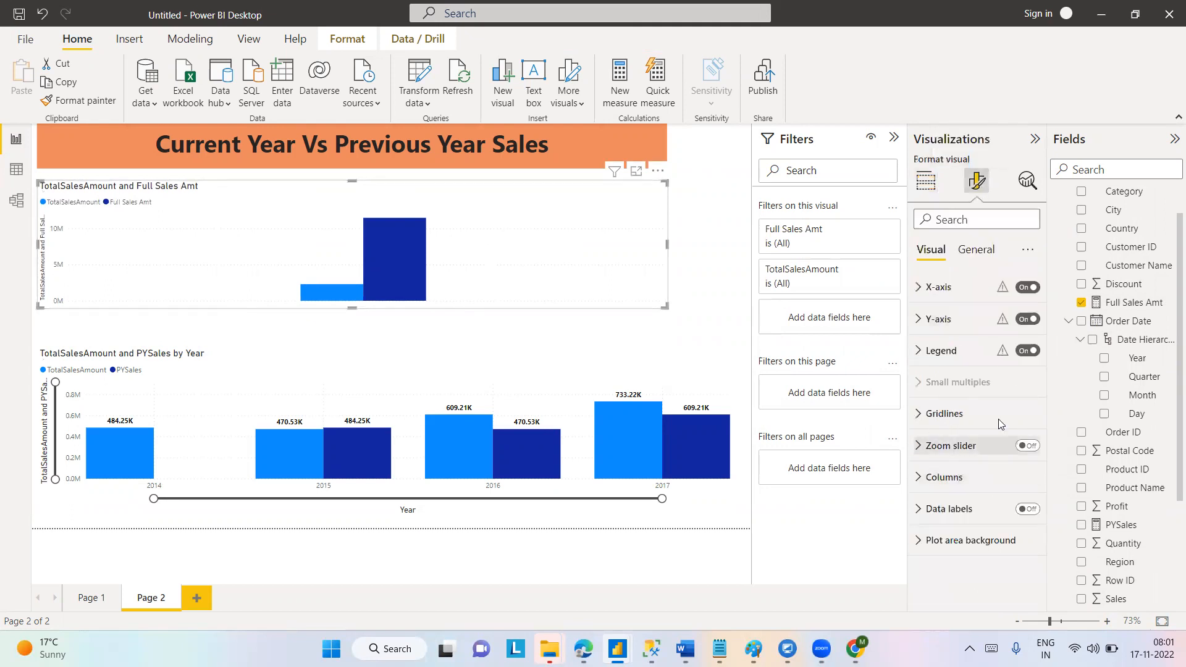
click(1033, 511)
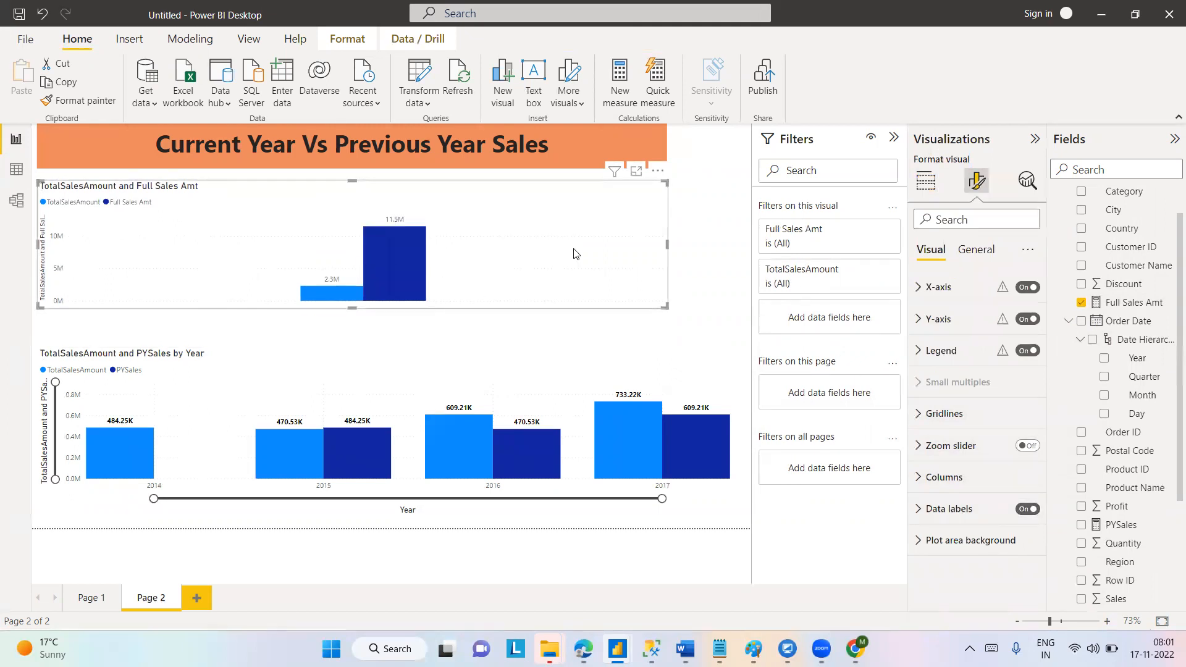
Add Full Sales Amt to the lower column chart's Y-axis, ahead of TotalSalesAmount and PYSales.
click(661, 363)
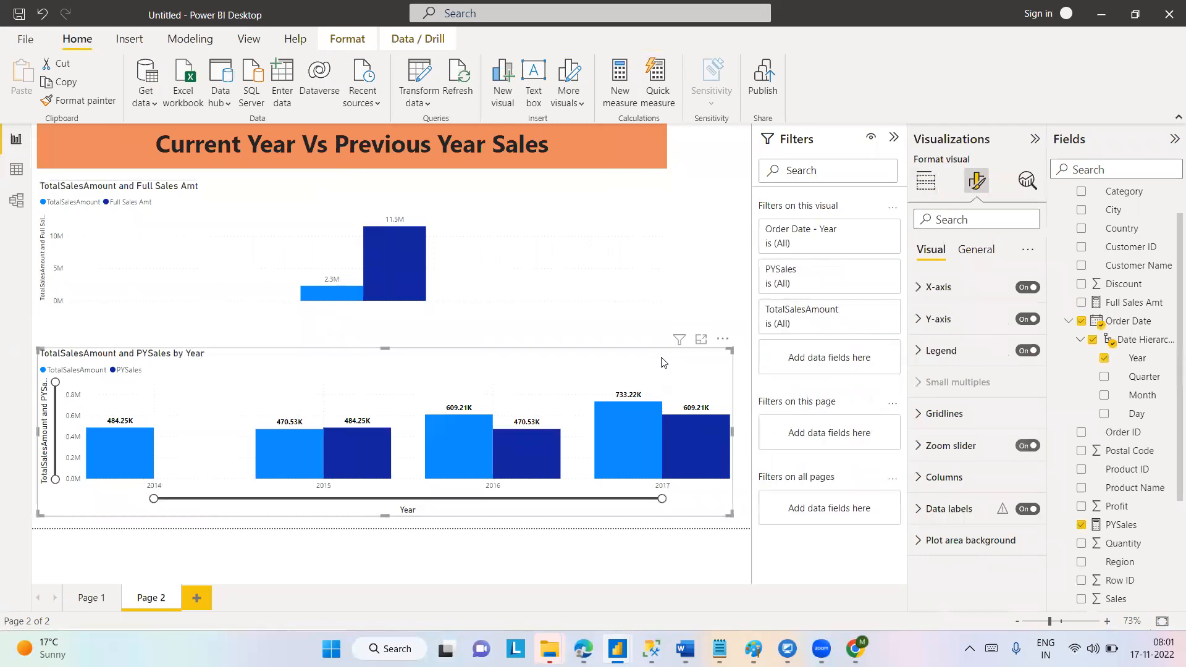
click(926, 181)
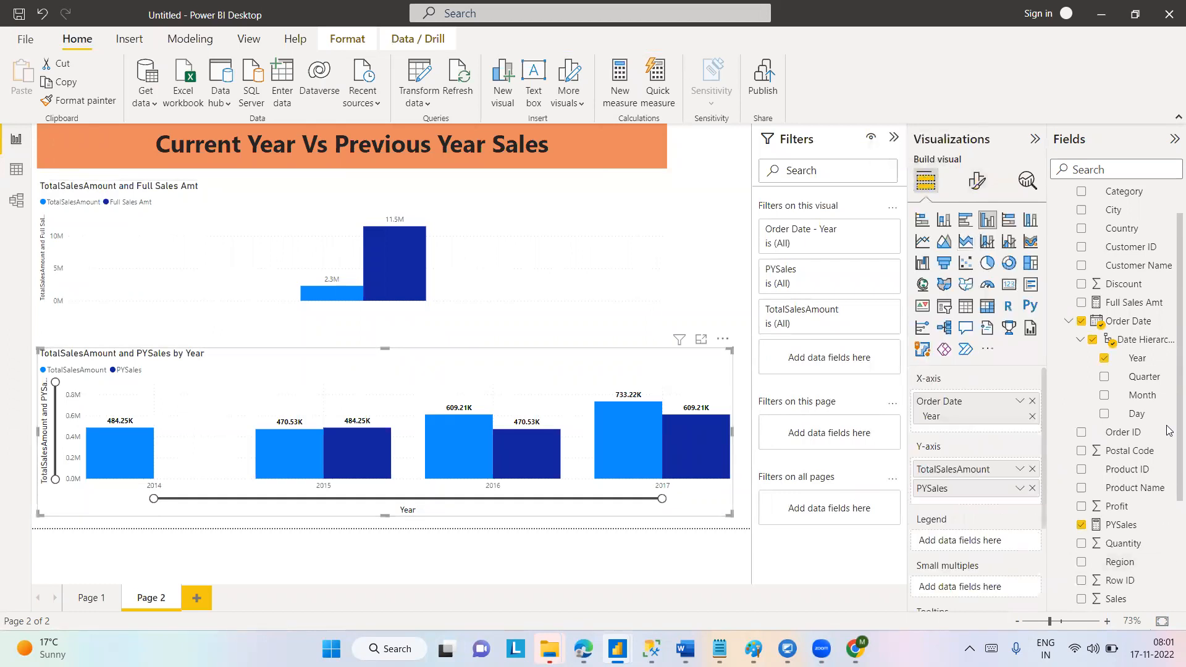
scroll(1168, 431, down, 4)
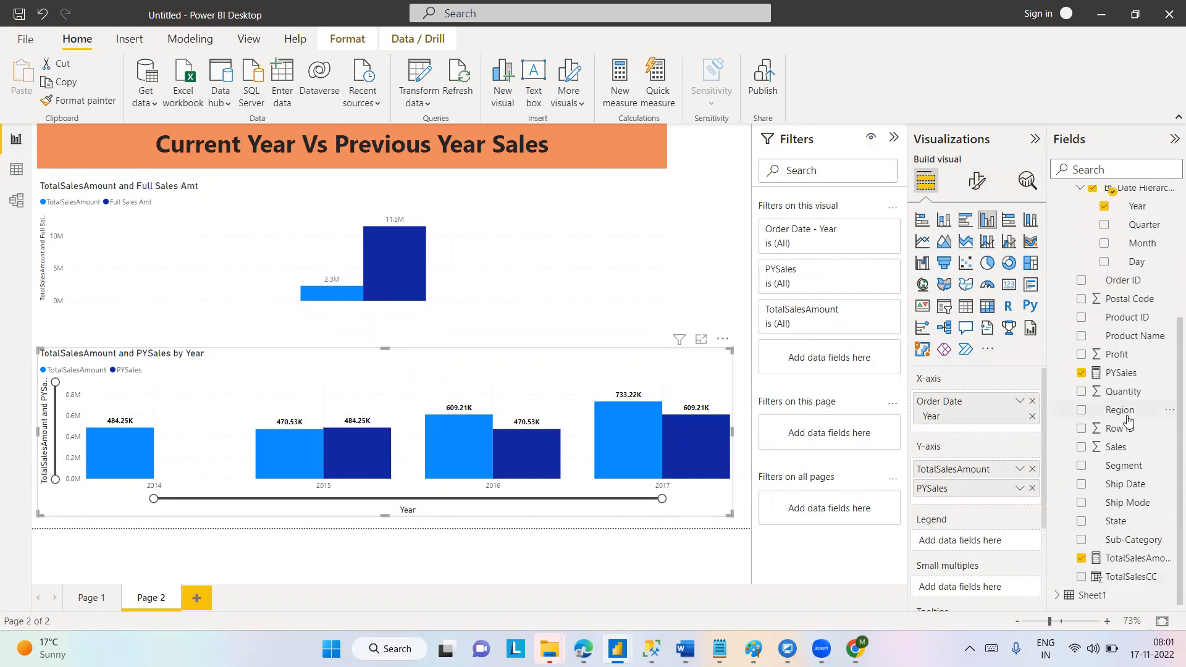
scroll(1165, 365, up, 3)
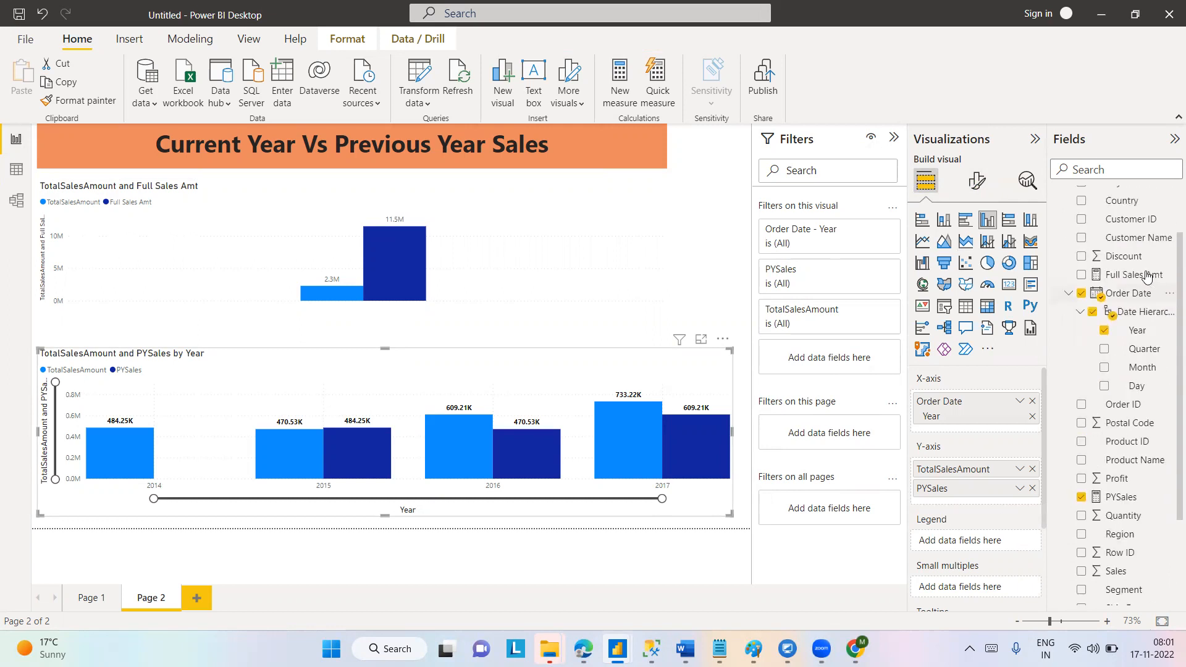
drag(1147, 276, 992, 465)
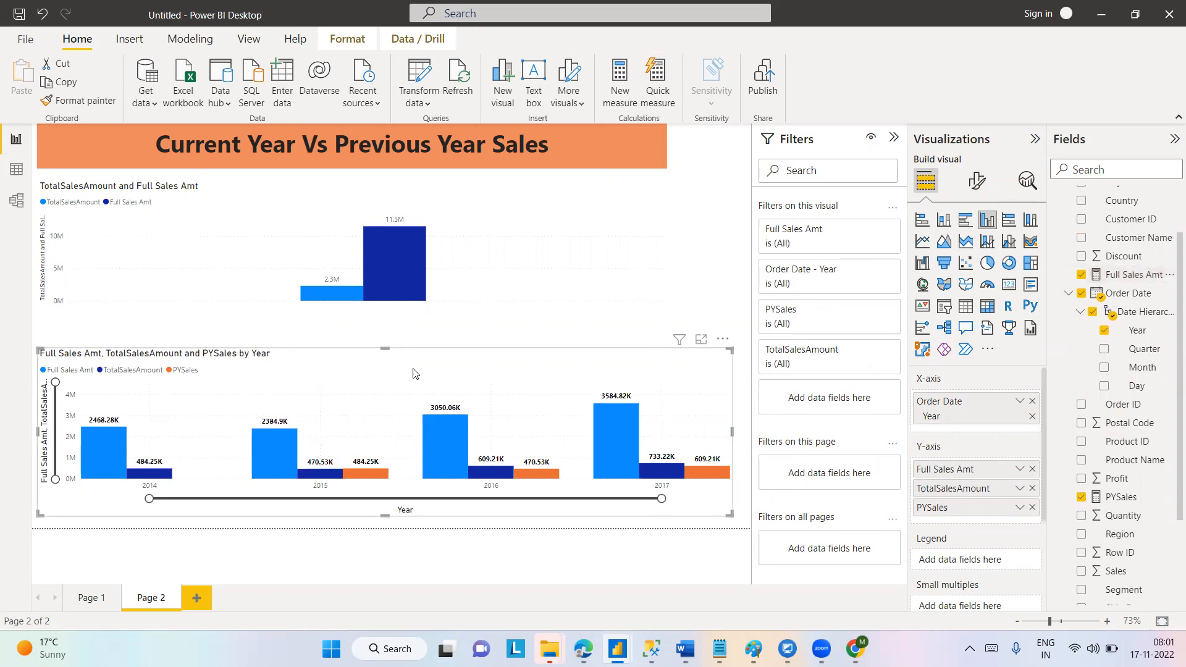
Enlarge the lower chart in focus mode, compare the 2014 Full Sales Amt and TotalSalesAmount columns, and return to the report.
click(701, 342)
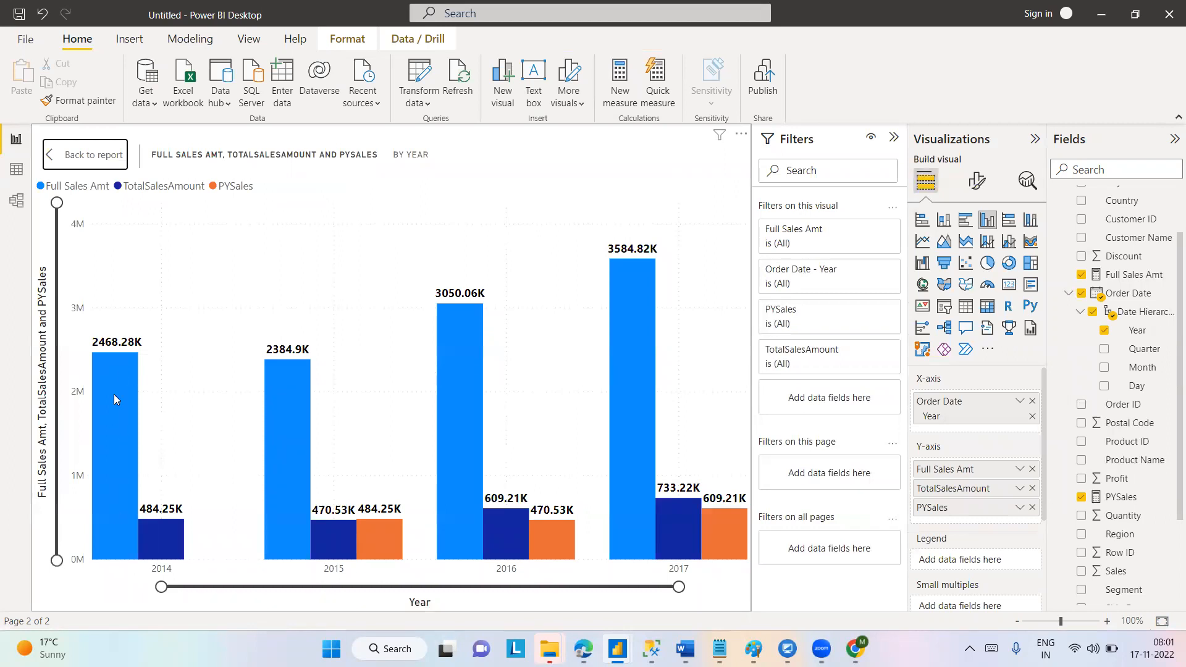
mouse_move(117, 395)
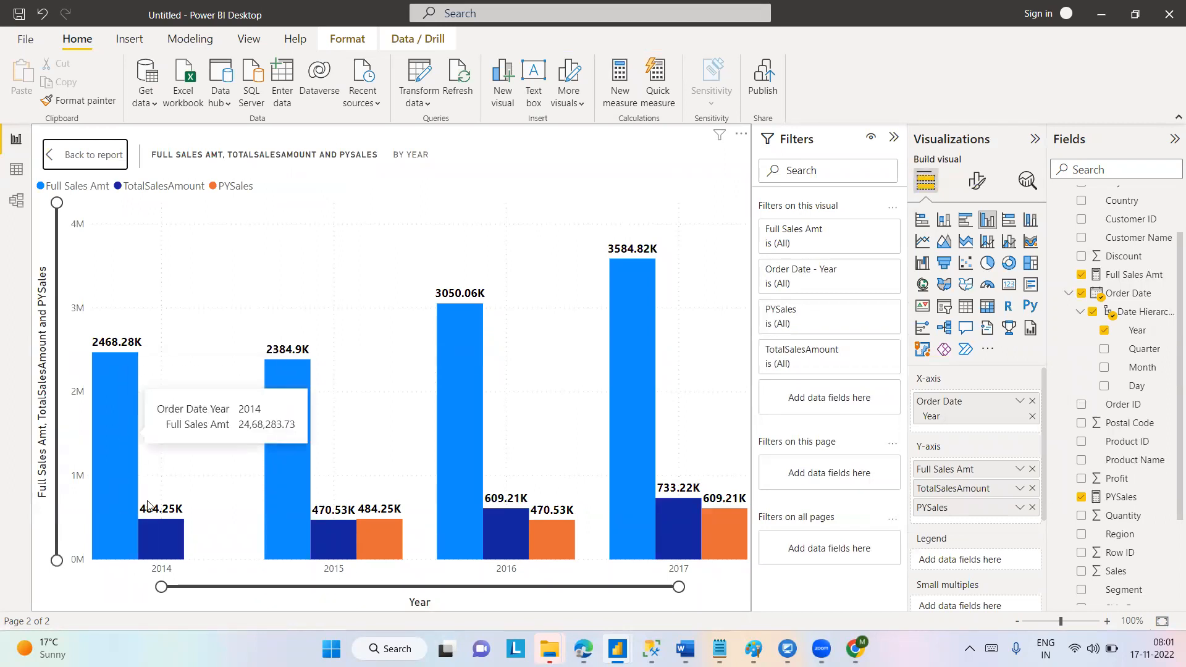
mouse_move(173, 545)
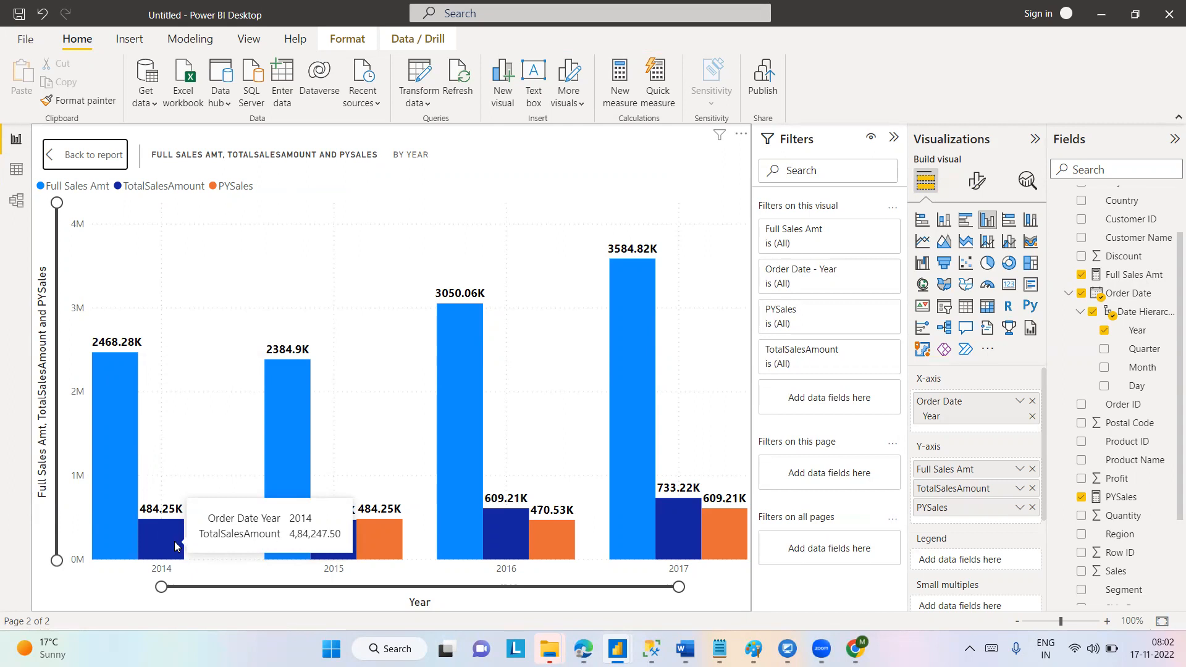
click(105, 162)
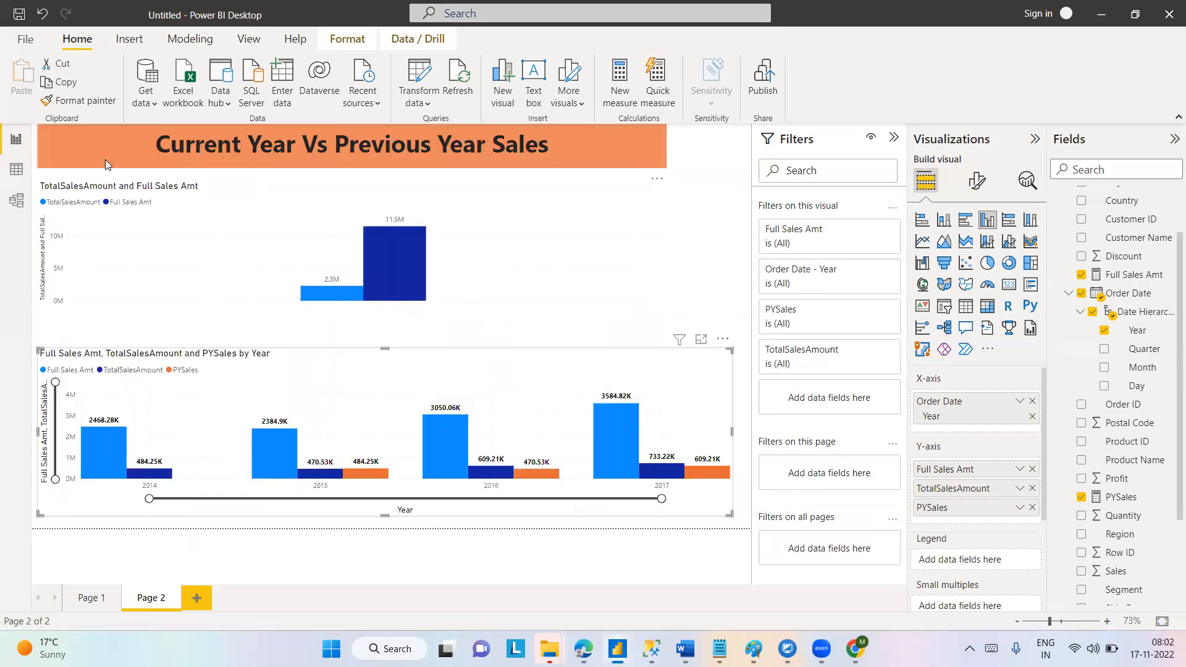
click(563, 251)
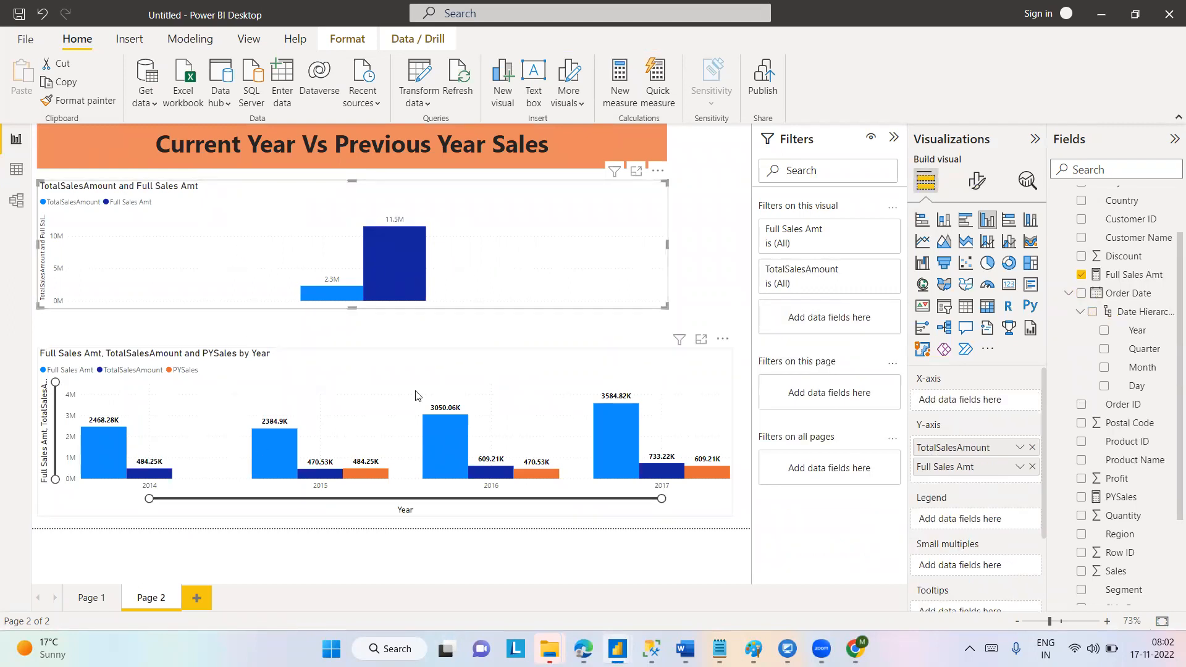
click(527, 371)
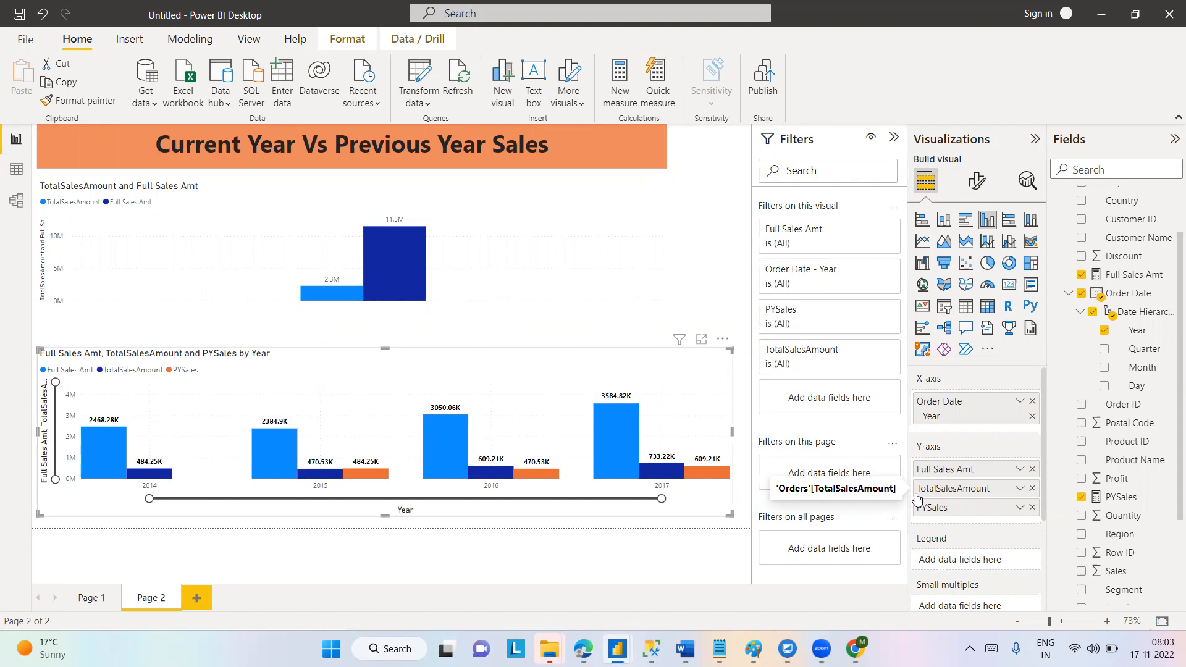
drag(916, 497, 924, 472)
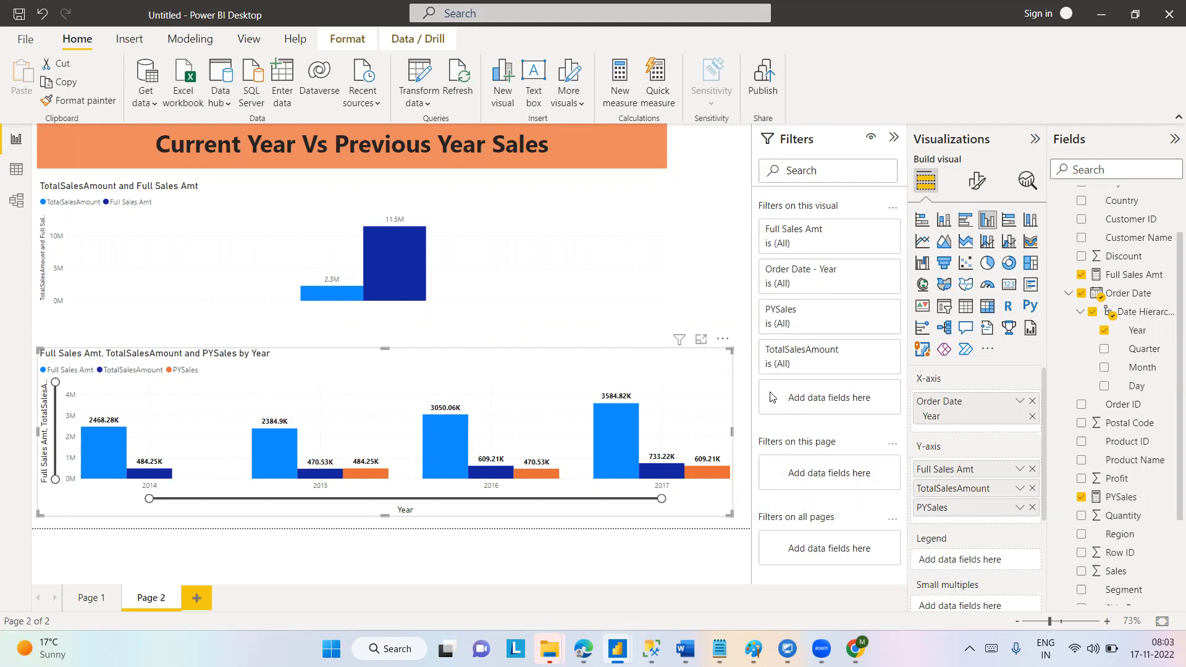
Try the upper TotalSalesAmount and Full Sales Amt chart as a pie chart and as a donut chart.
click(568, 247)
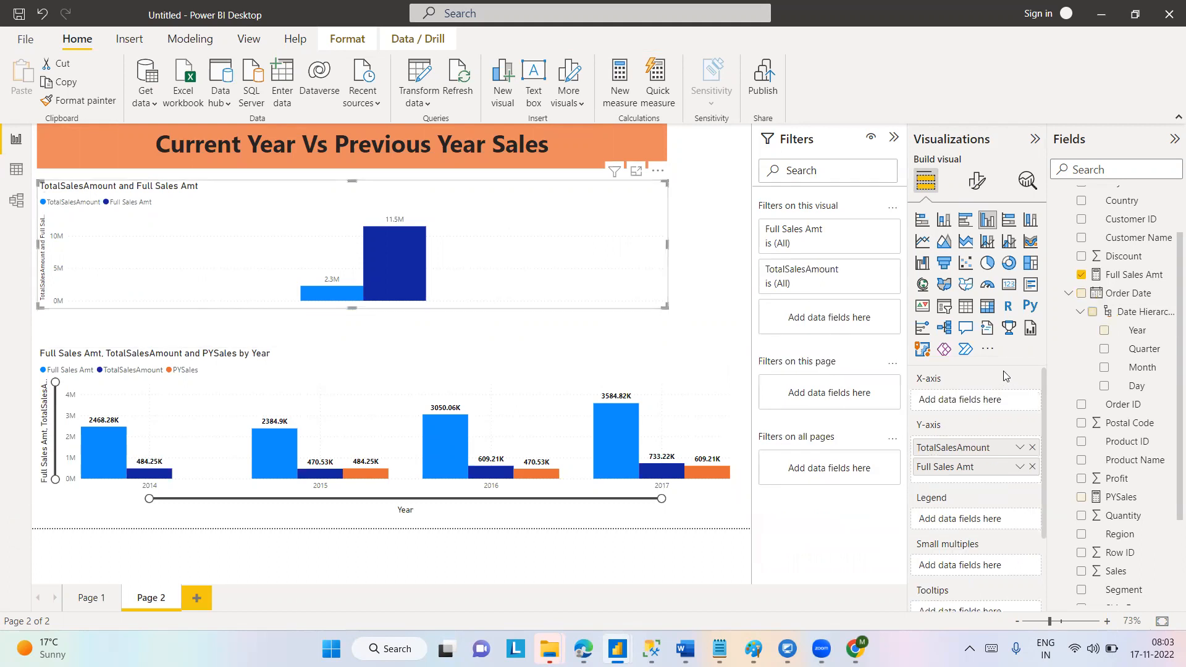
click(986, 264)
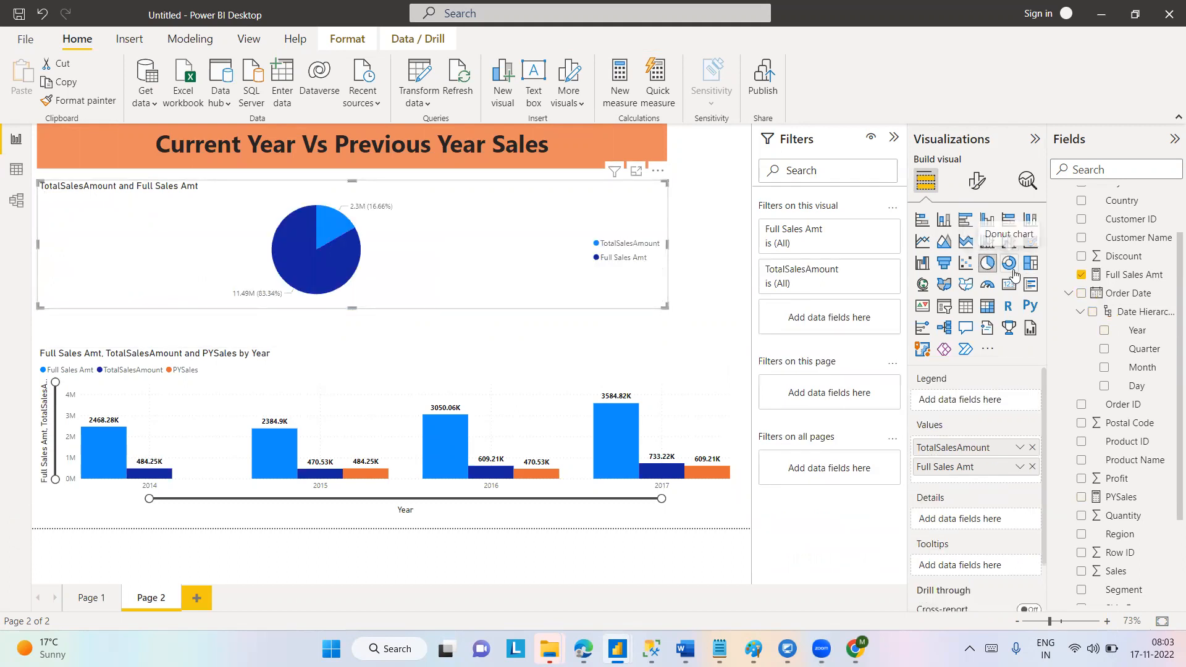
click(1010, 266)
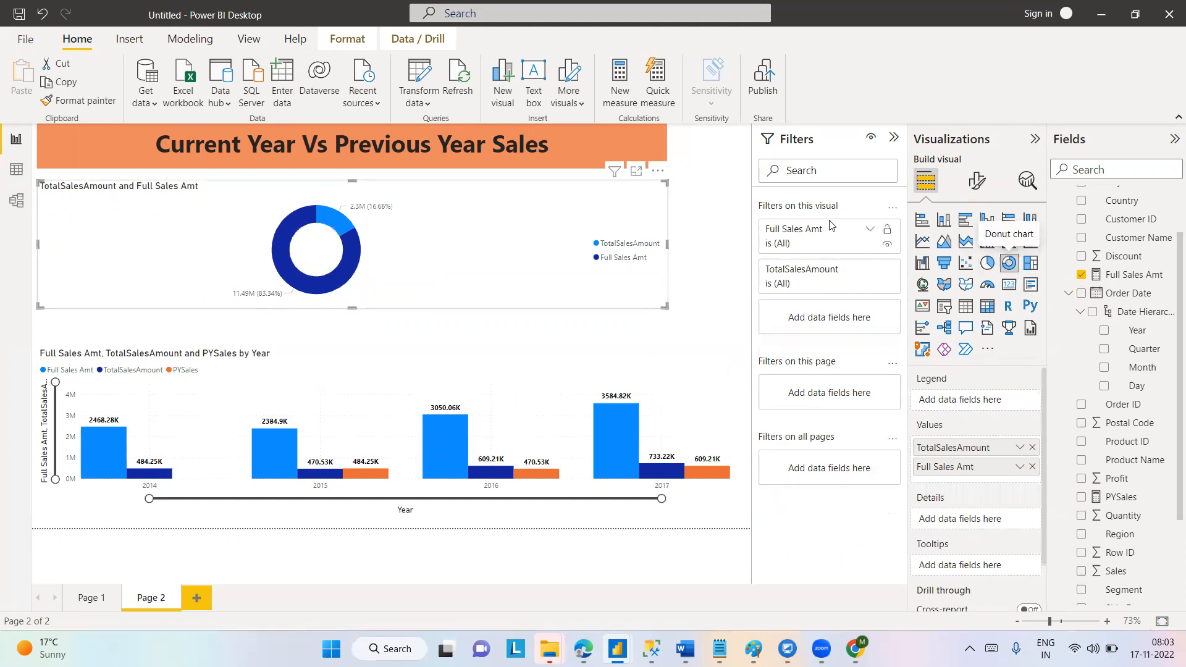
Convert the lower yearly sales chart to a ribbon chart and inspect the band between 2014 and 2015.
click(479, 403)
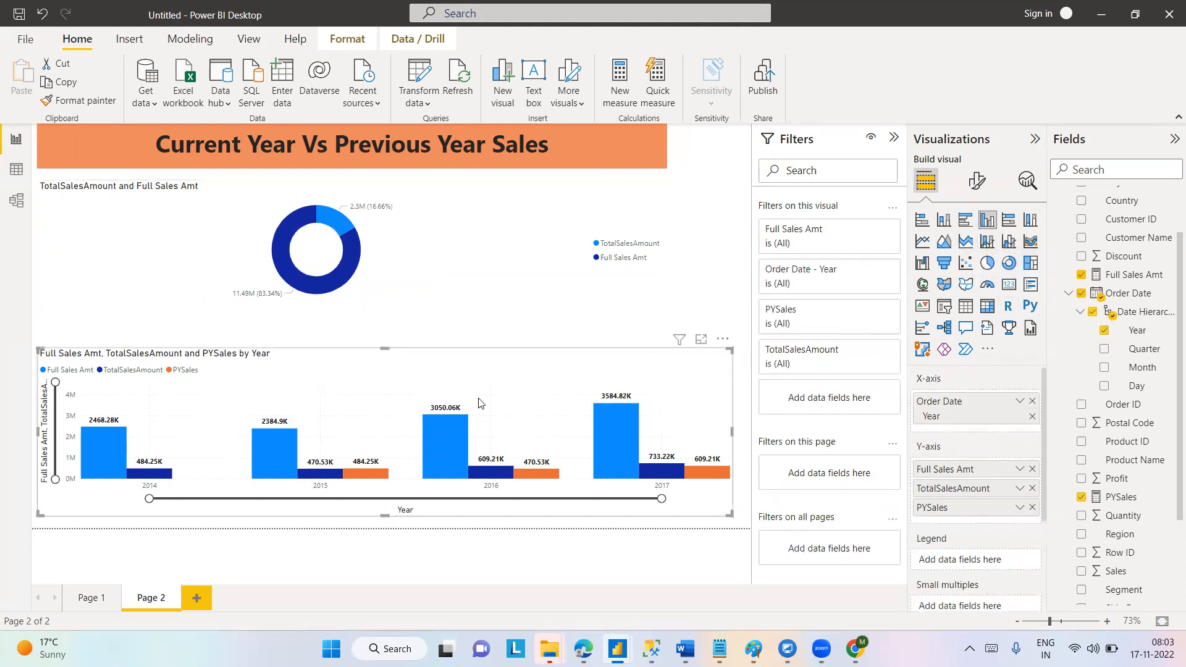
click(1029, 242)
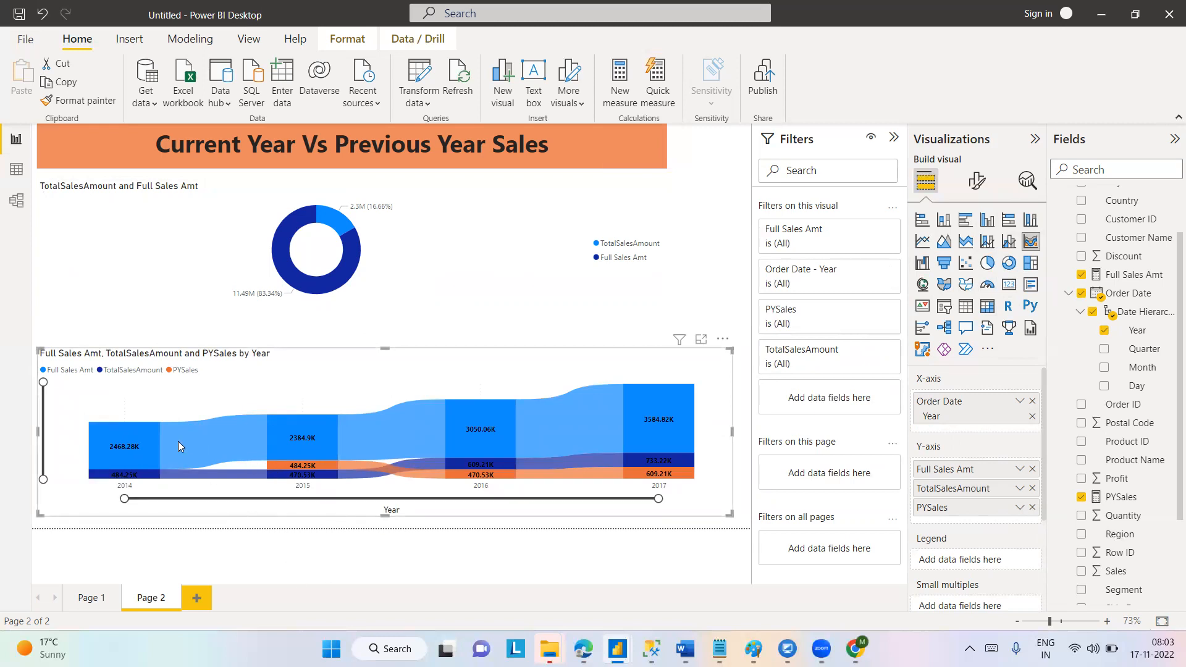
mouse_move(176, 438)
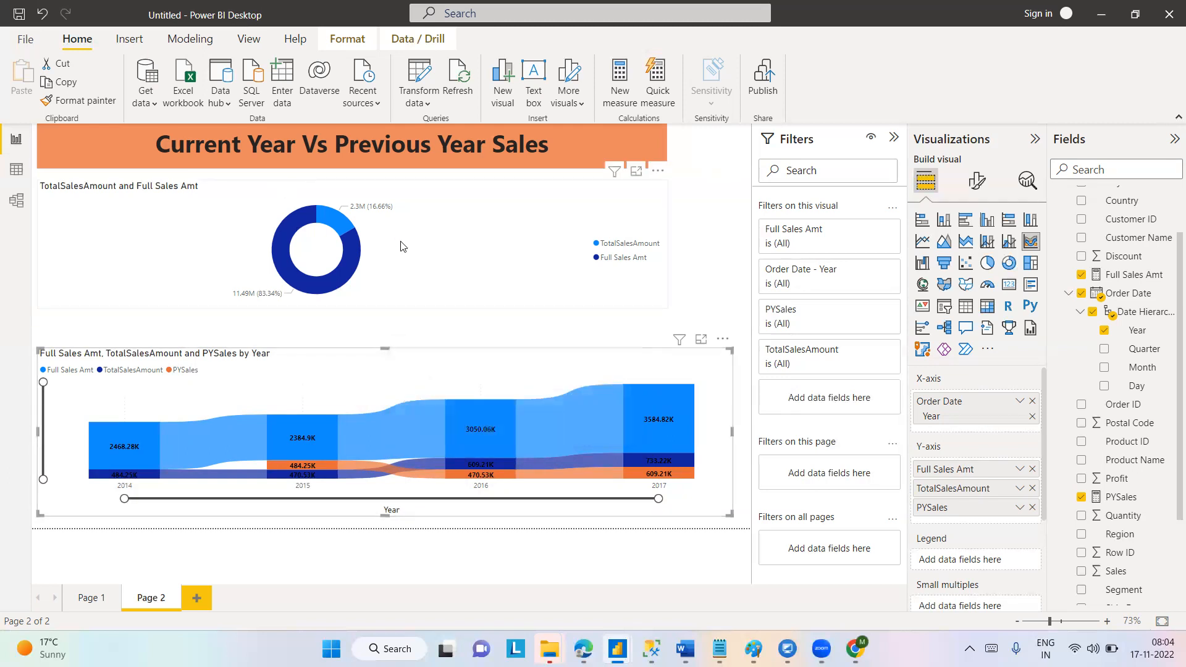
Narrow the donut chart to about half its width and extend its lower edge to just above the ribbon chart.
click(622, 264)
drag(667, 245, 344, 245)
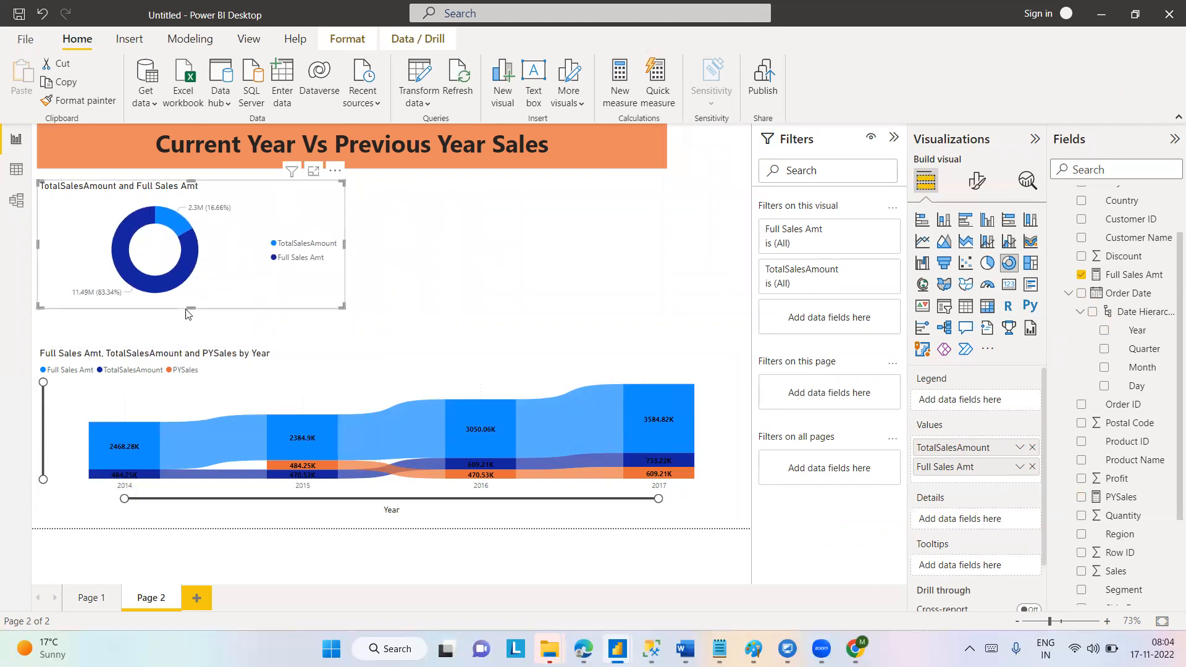
drag(188, 309, 189, 330)
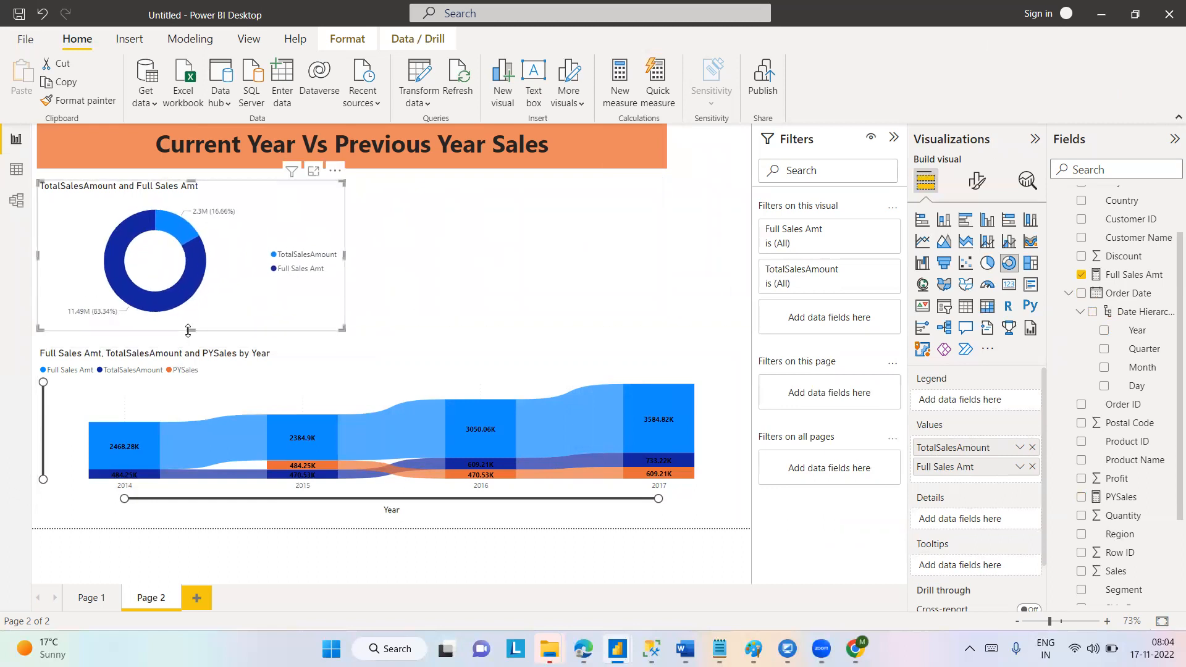
Convert the donut chart of TotalSalesAmount and Full Sales Amt to a pie chart.
click(258, 517)
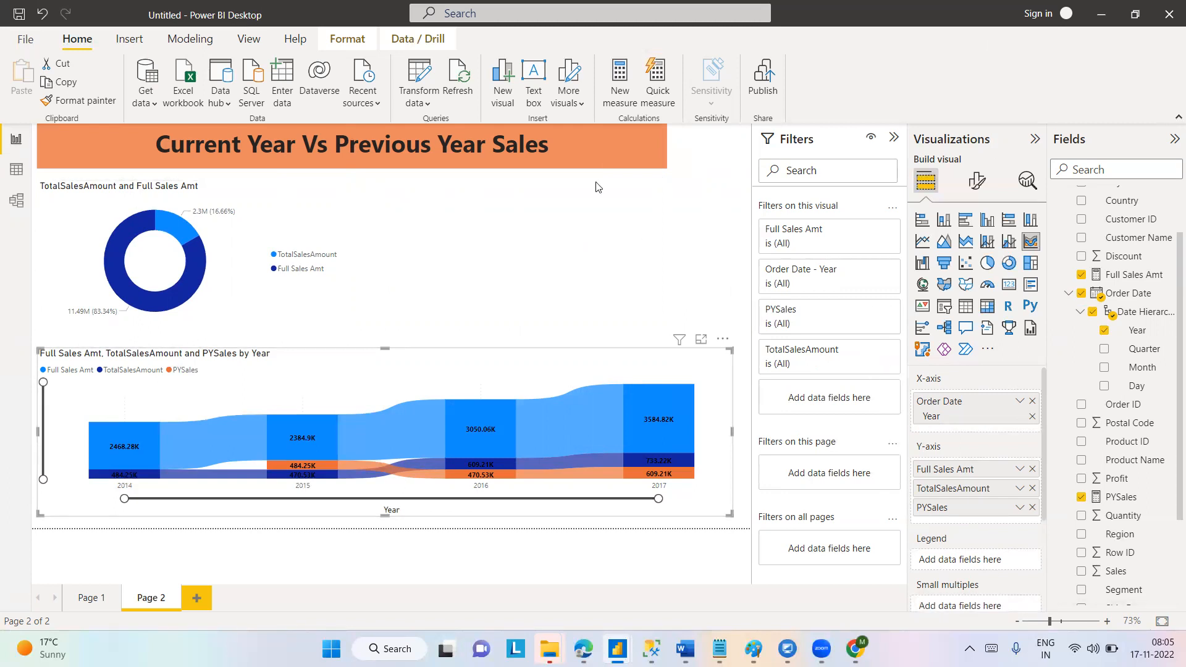
click(225, 230)
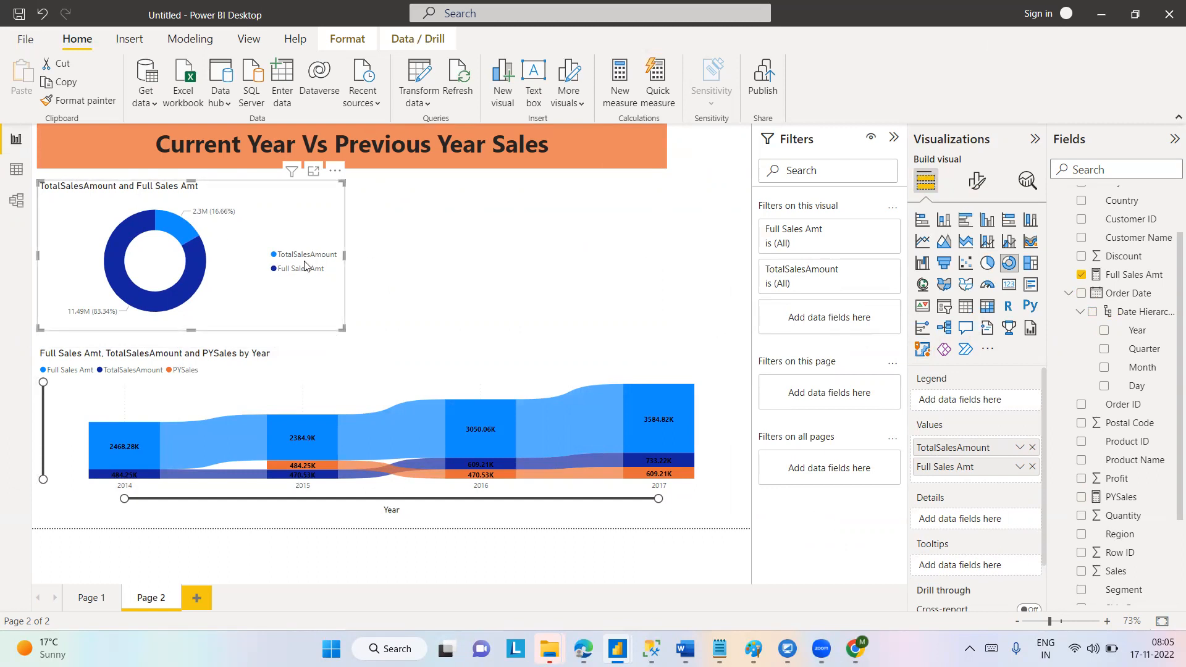
click(986, 264)
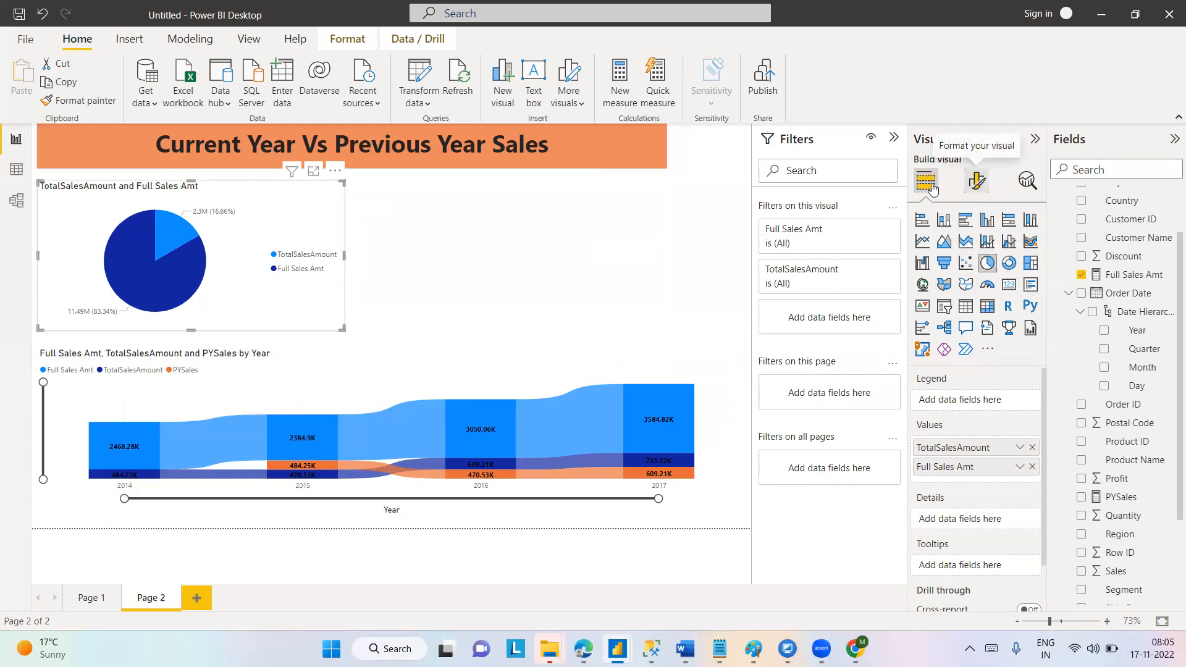
Colour the pie's TotalSalesAmount slice light orange and its Full Sales Amt slice yellow #e1c233 (Theme color 7, 20% lighter).
click(972, 181)
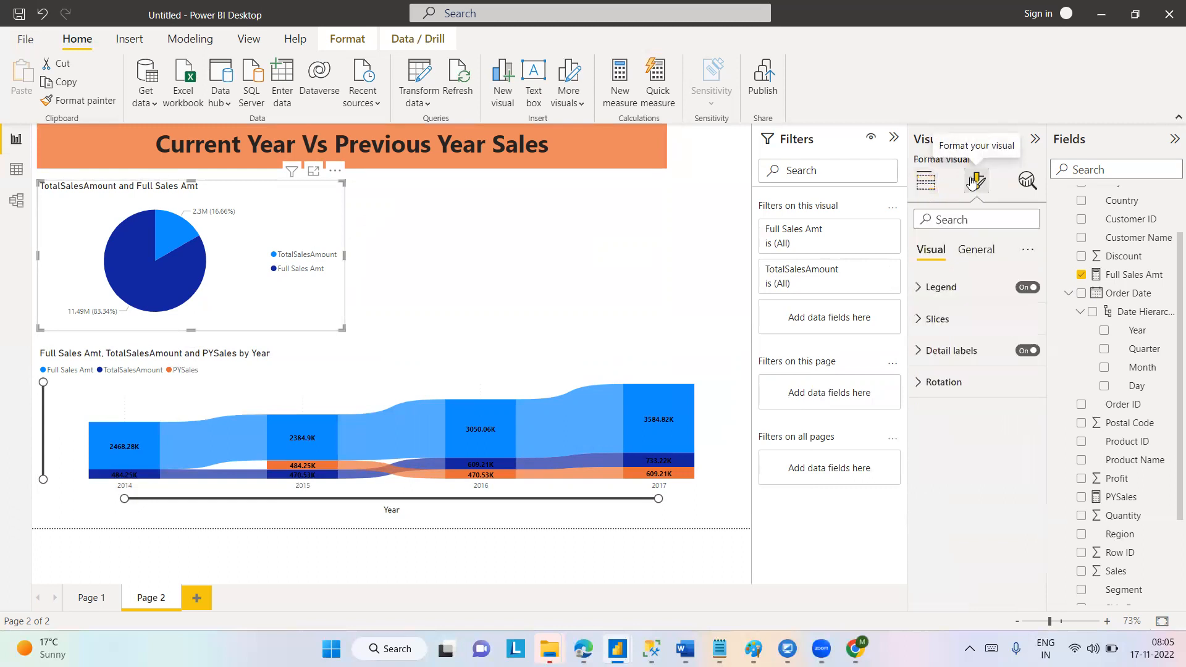
click(920, 320)
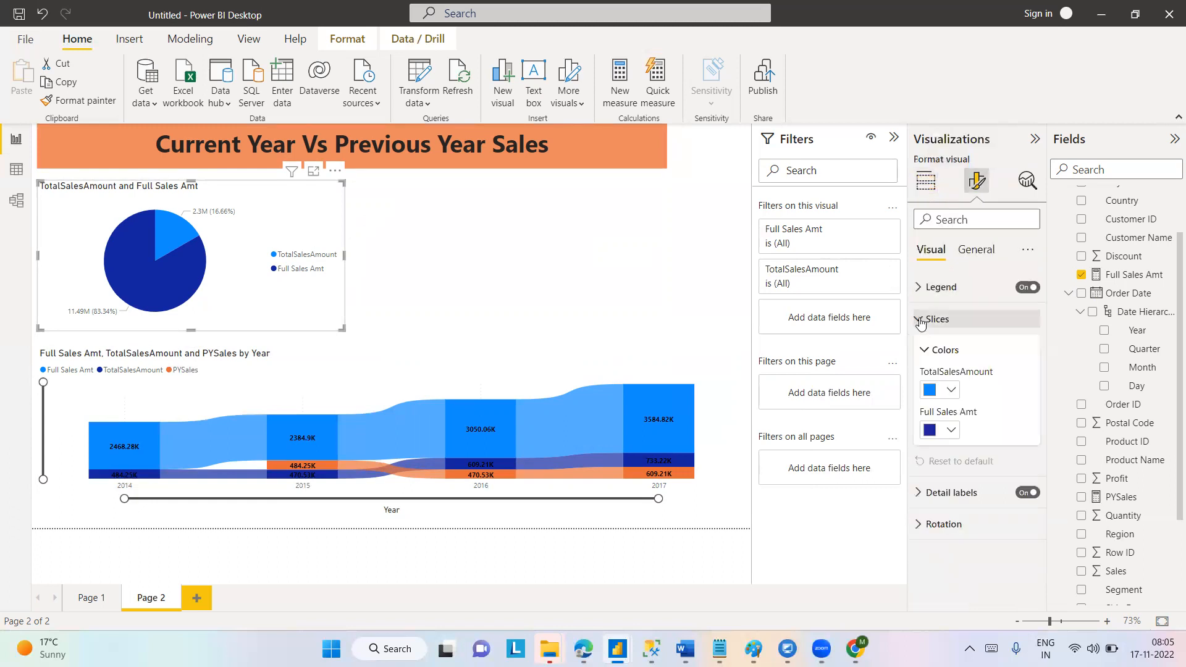
click(951, 390)
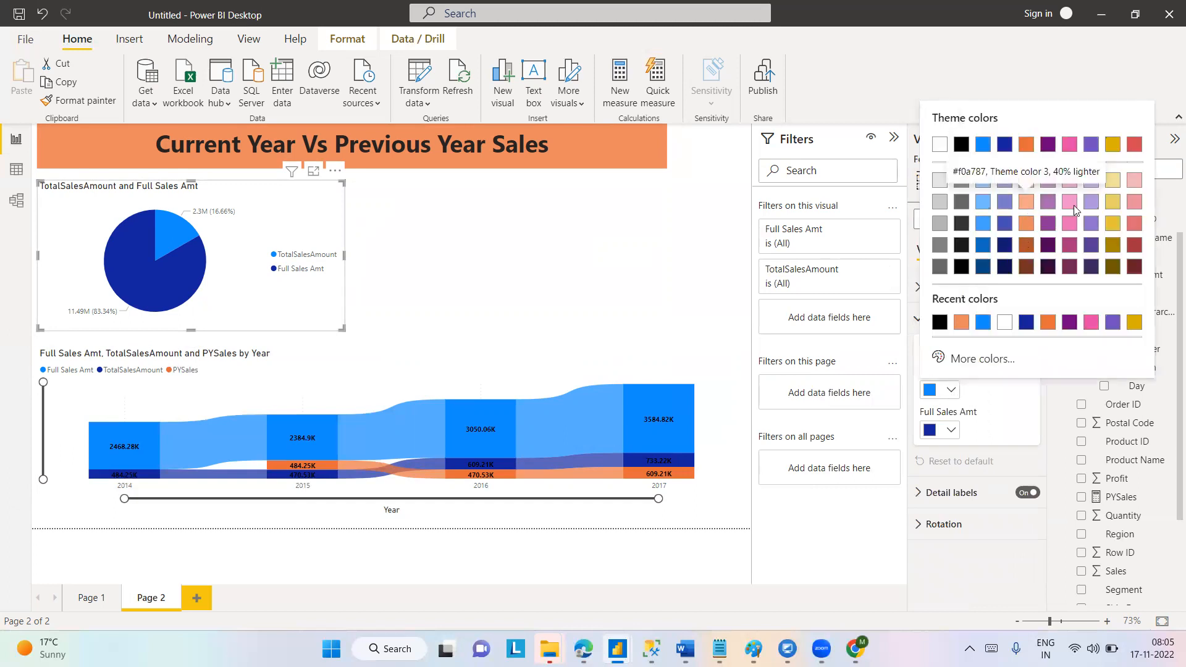
click(1028, 231)
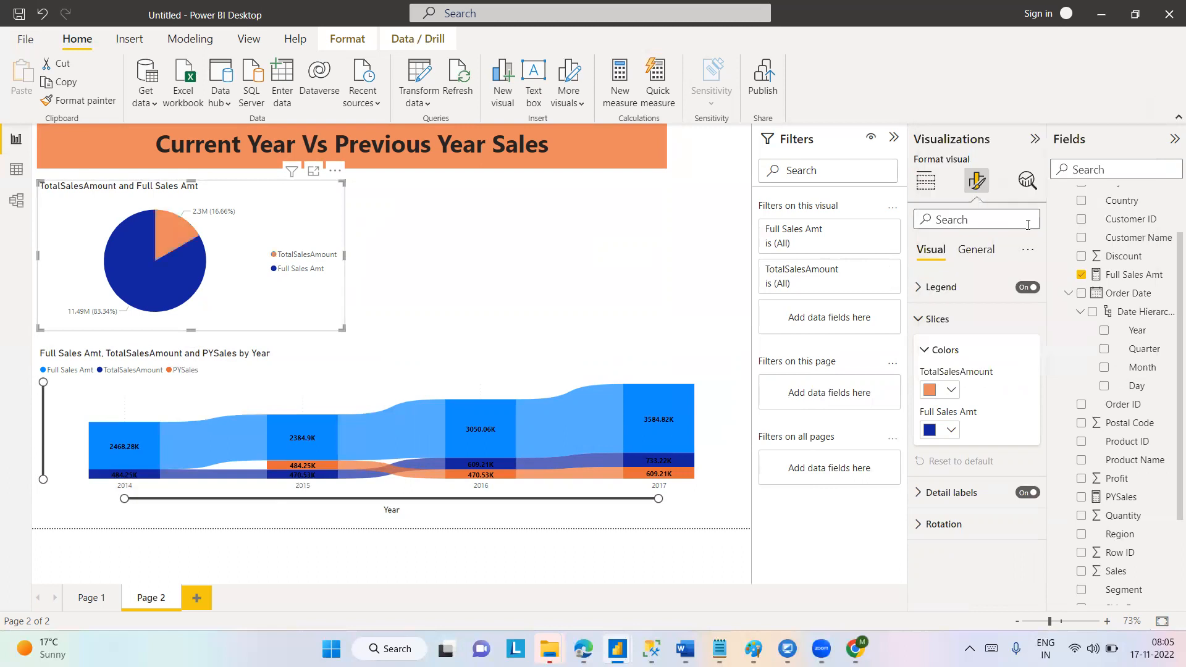
click(952, 432)
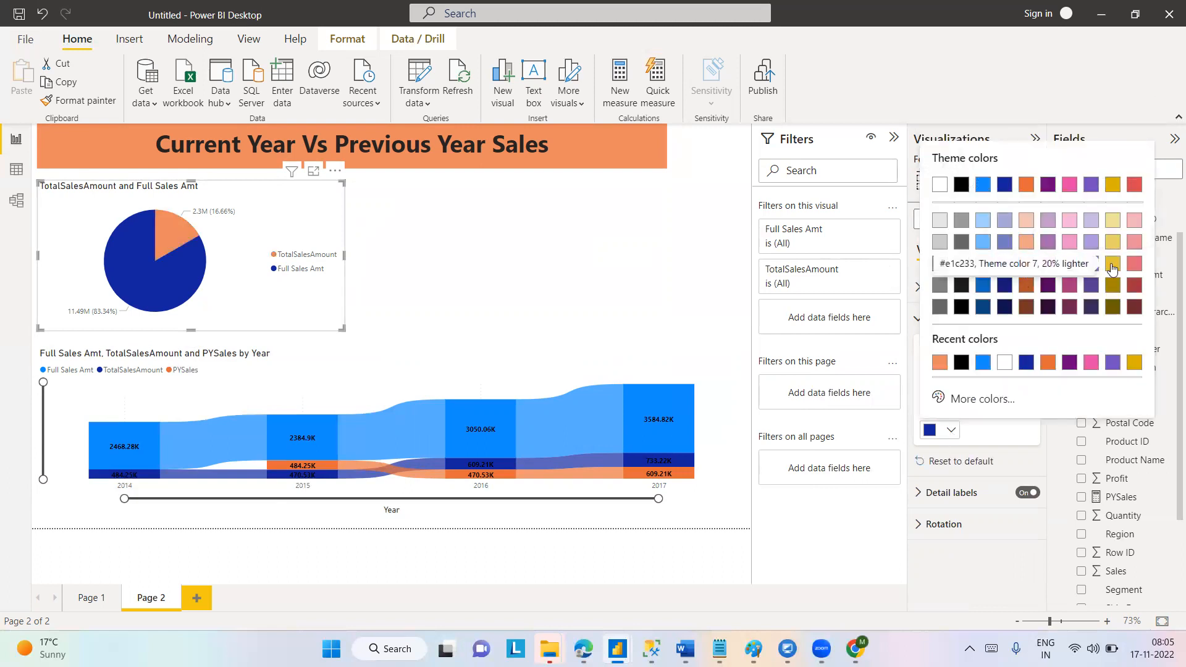
click(1113, 266)
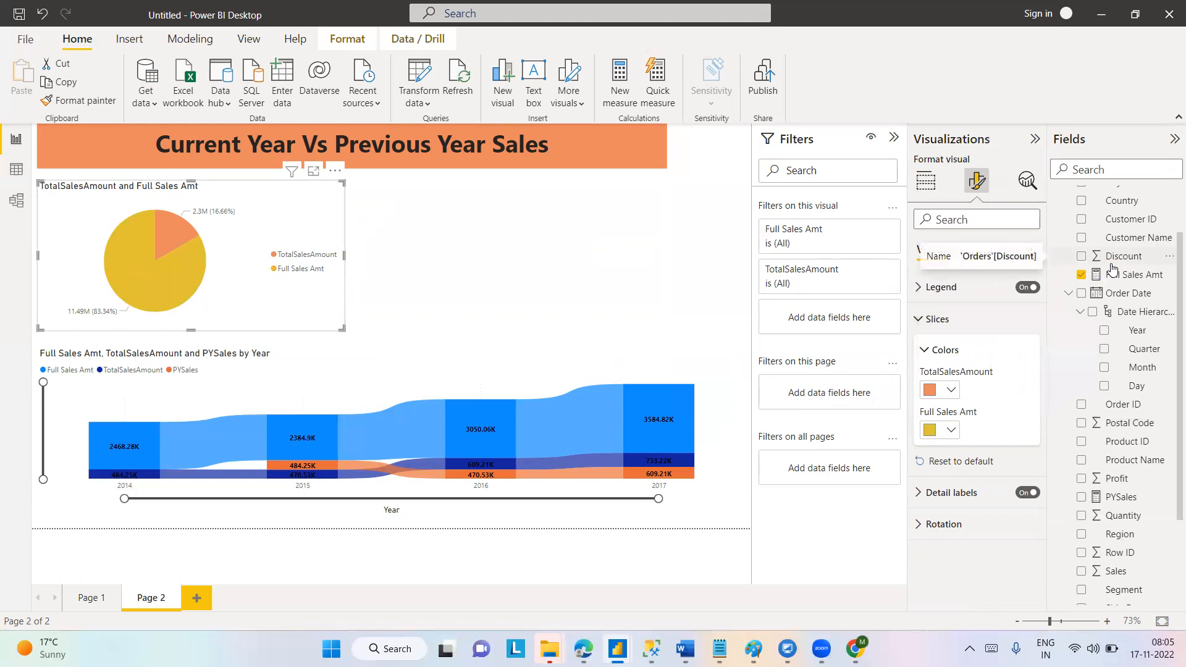
click(917, 321)
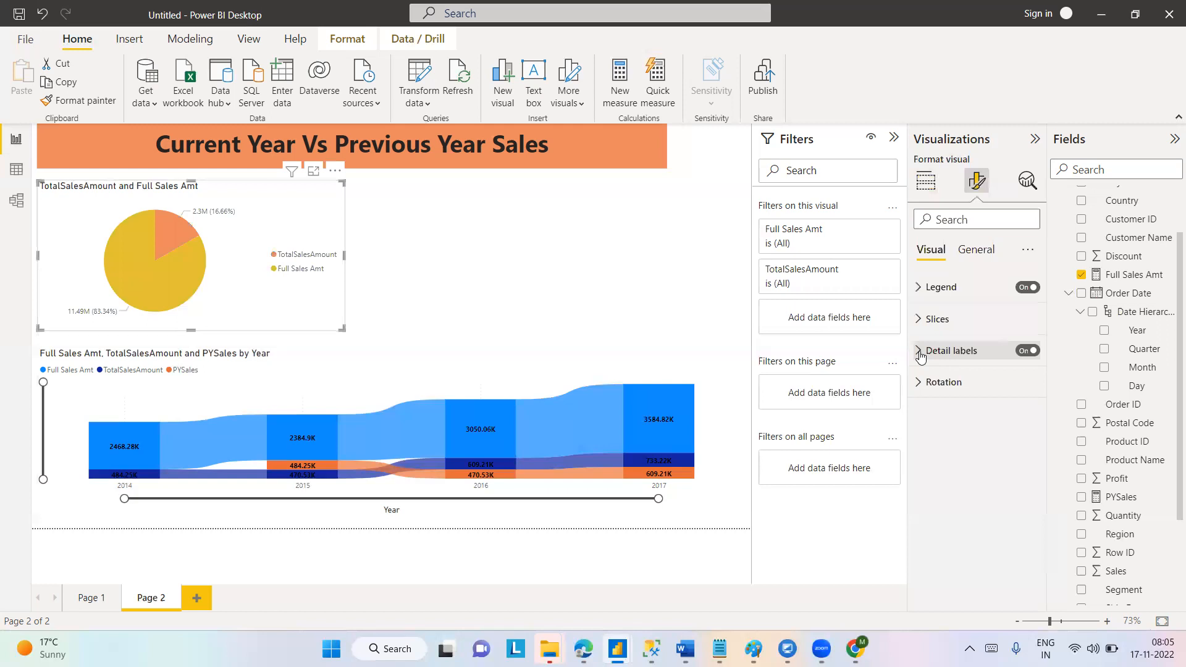
Try the Inside position for the pie chart's detail labels and set the position to Prefer outside.
click(921, 352)
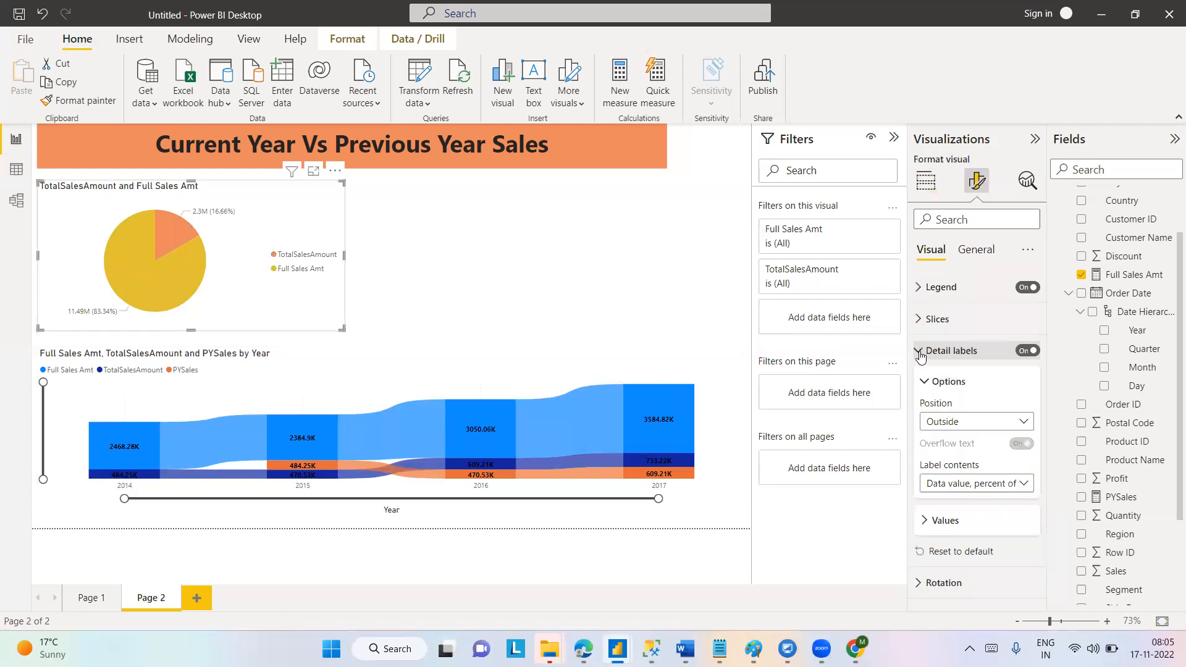
click(1026, 424)
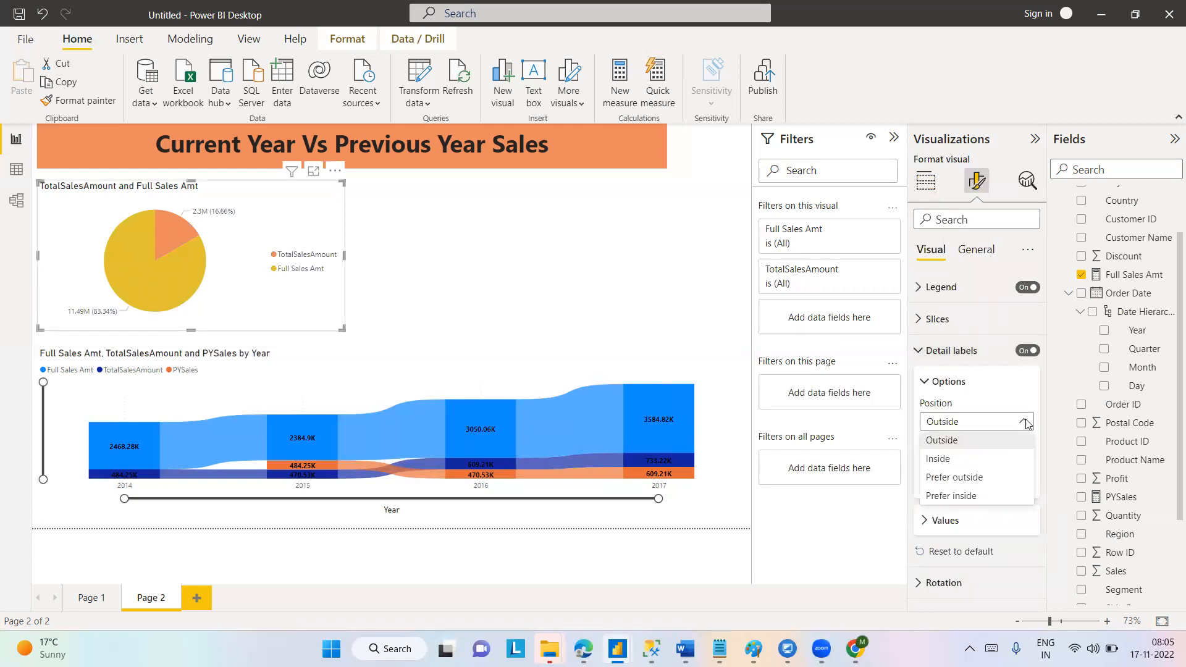
click(943, 460)
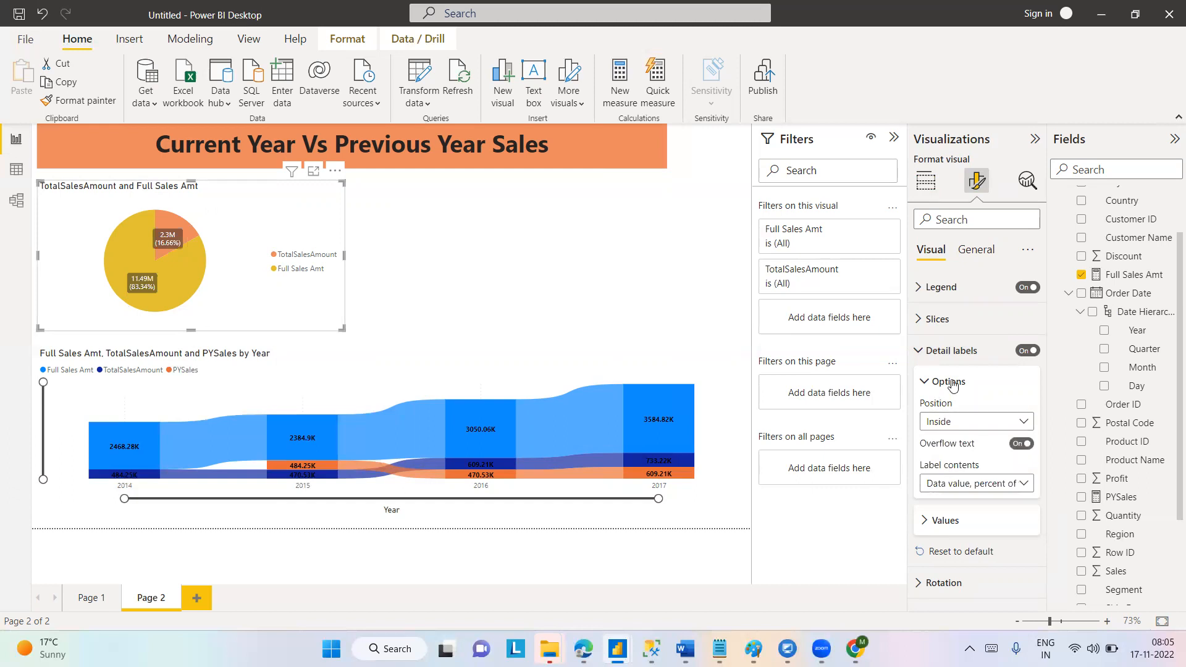
click(1029, 426)
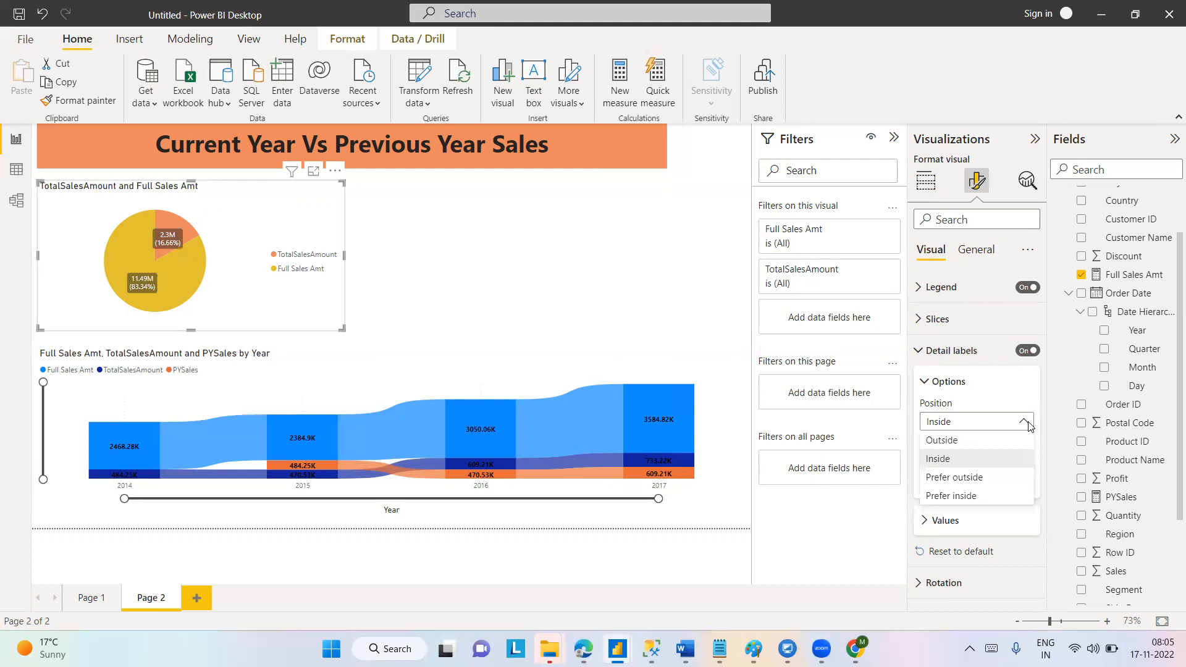
click(970, 475)
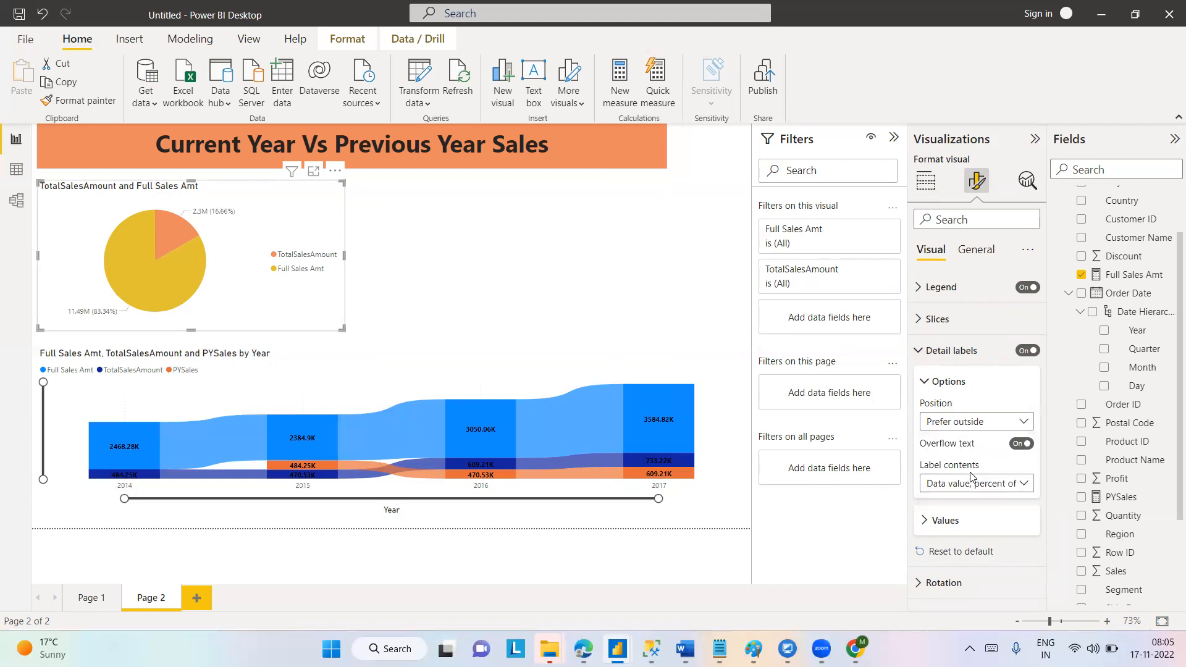
Set the position of the pie chart's detail labels to Prefer inside.
click(1025, 425)
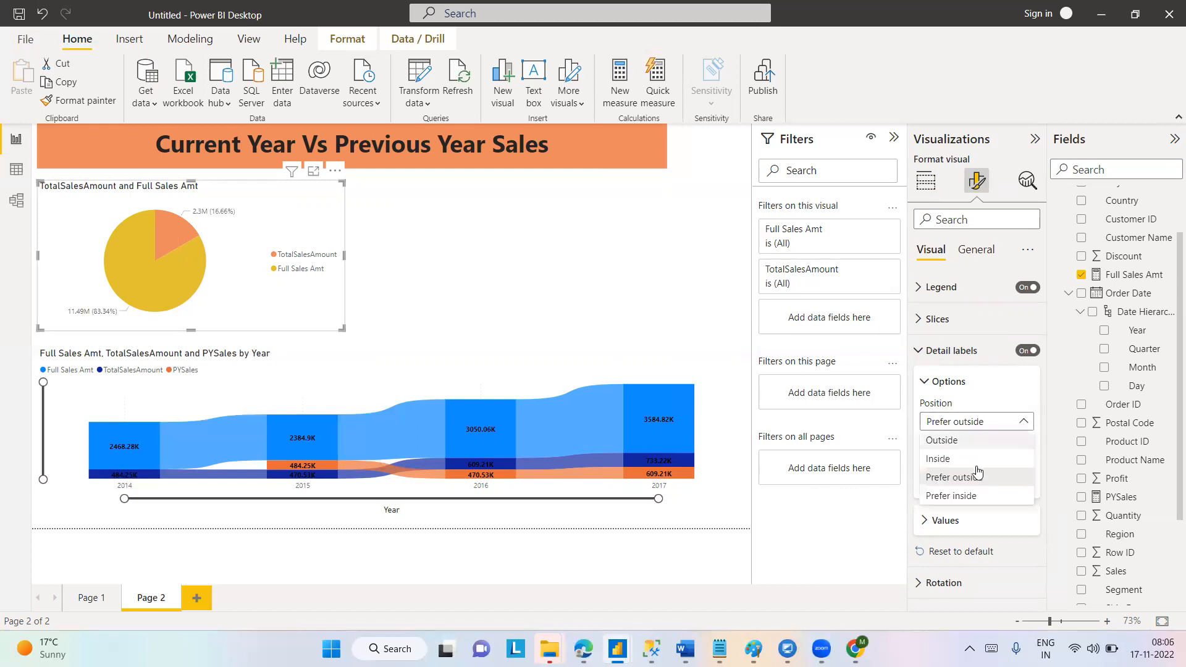
click(954, 495)
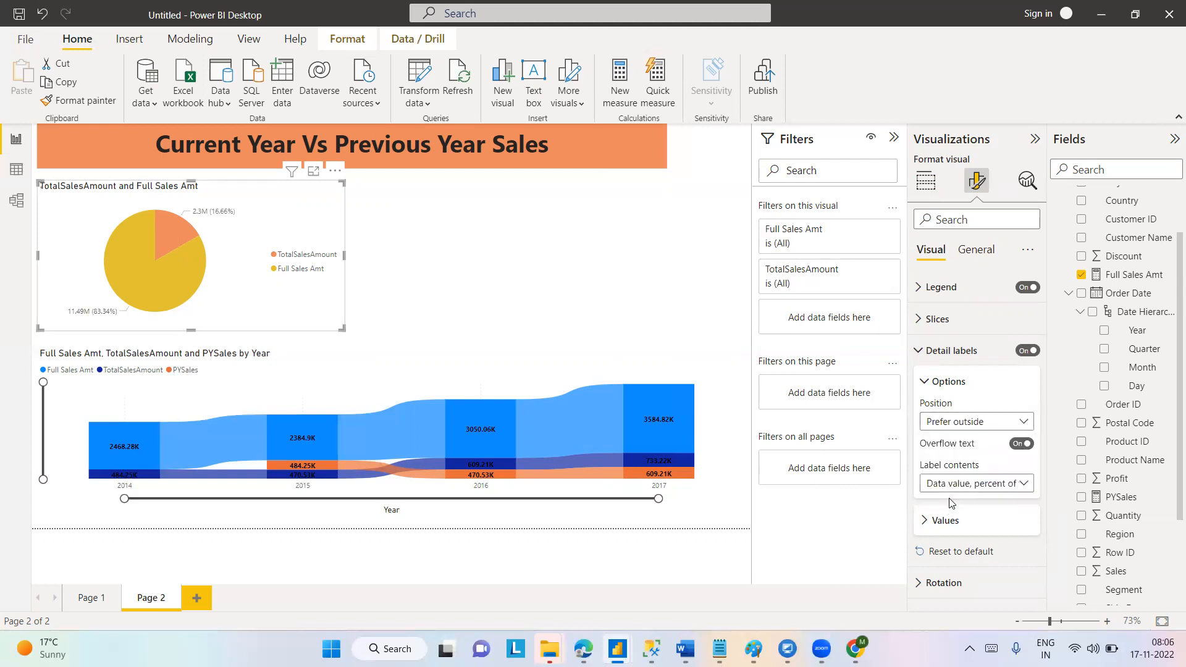
click(1028, 425)
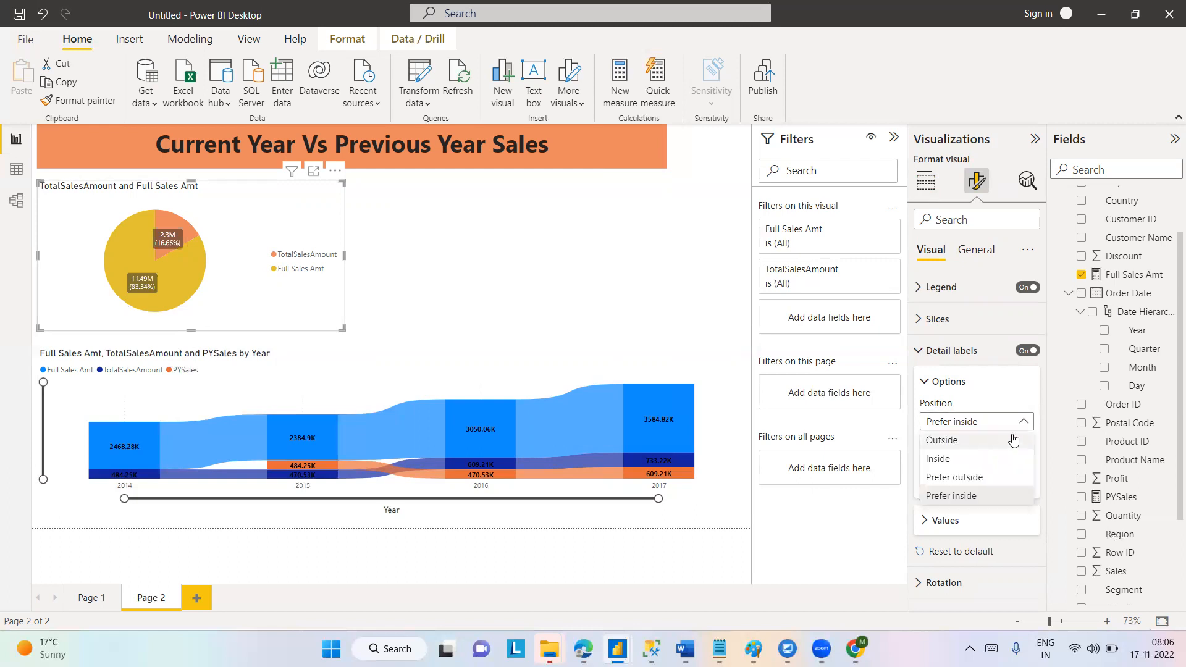
click(1055, 418)
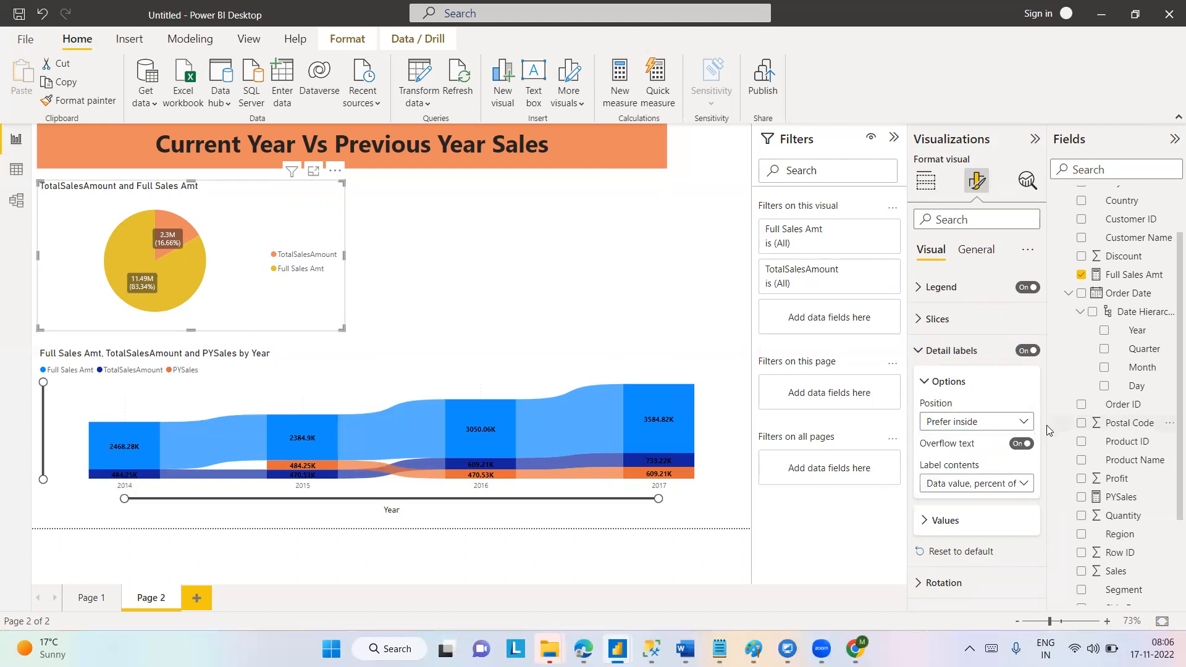
Try All detail labels as the pie chart's label contents, and set the contents to Percent of total.
click(1024, 485)
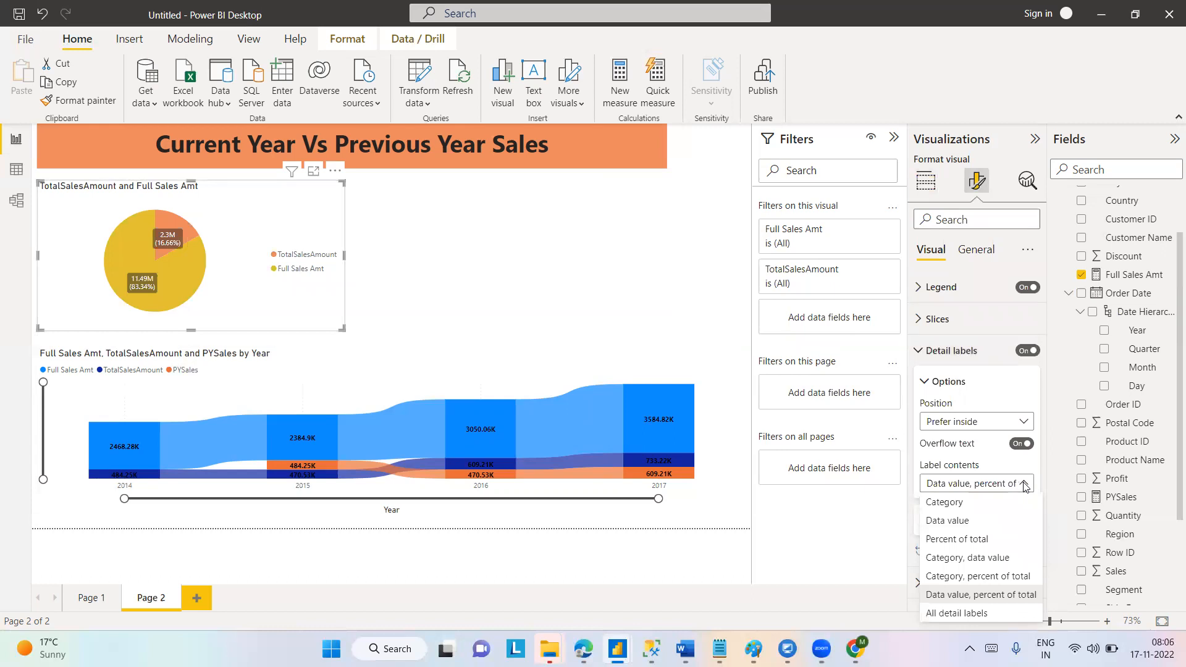
click(952, 614)
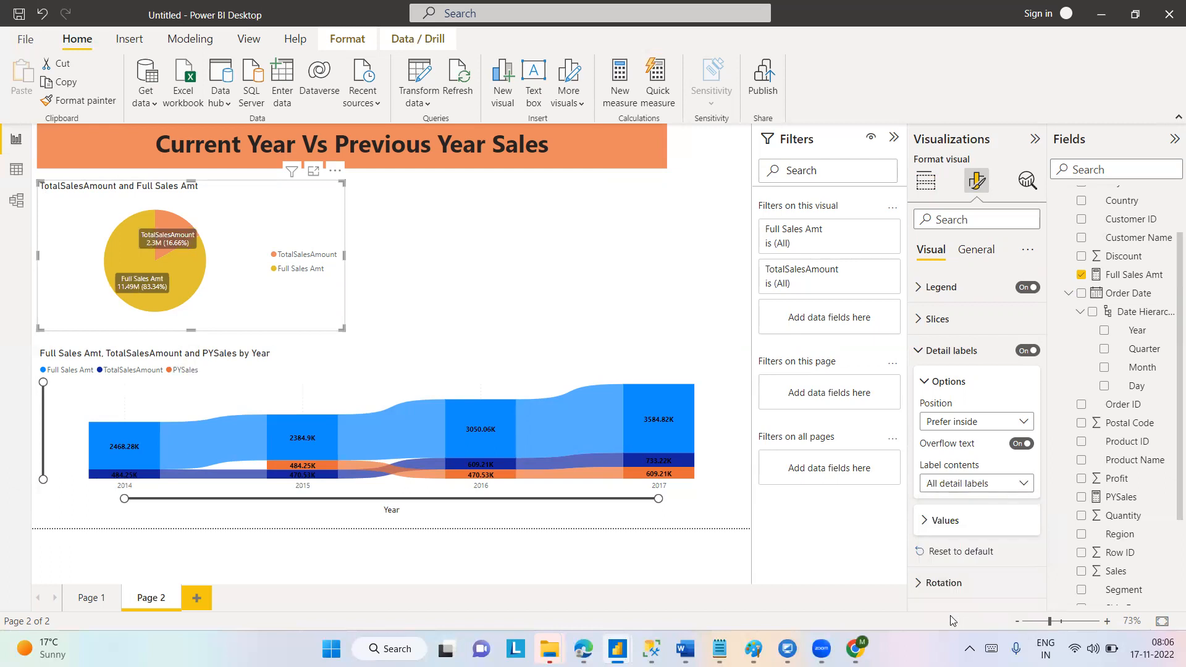
click(1020, 485)
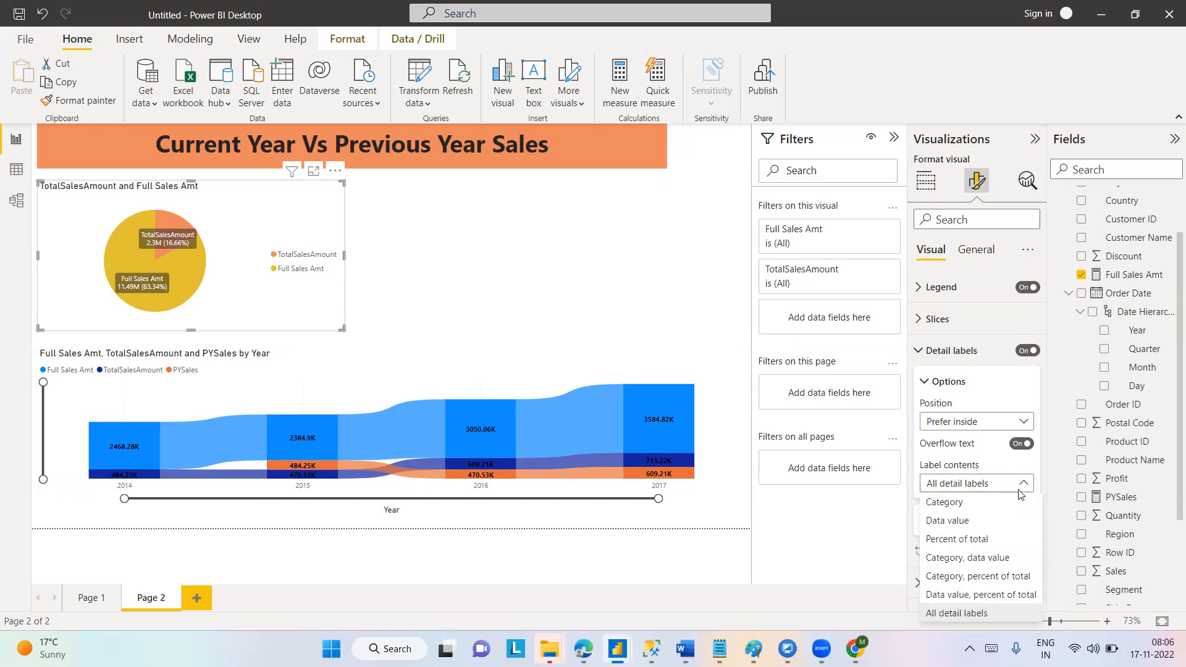
click(960, 538)
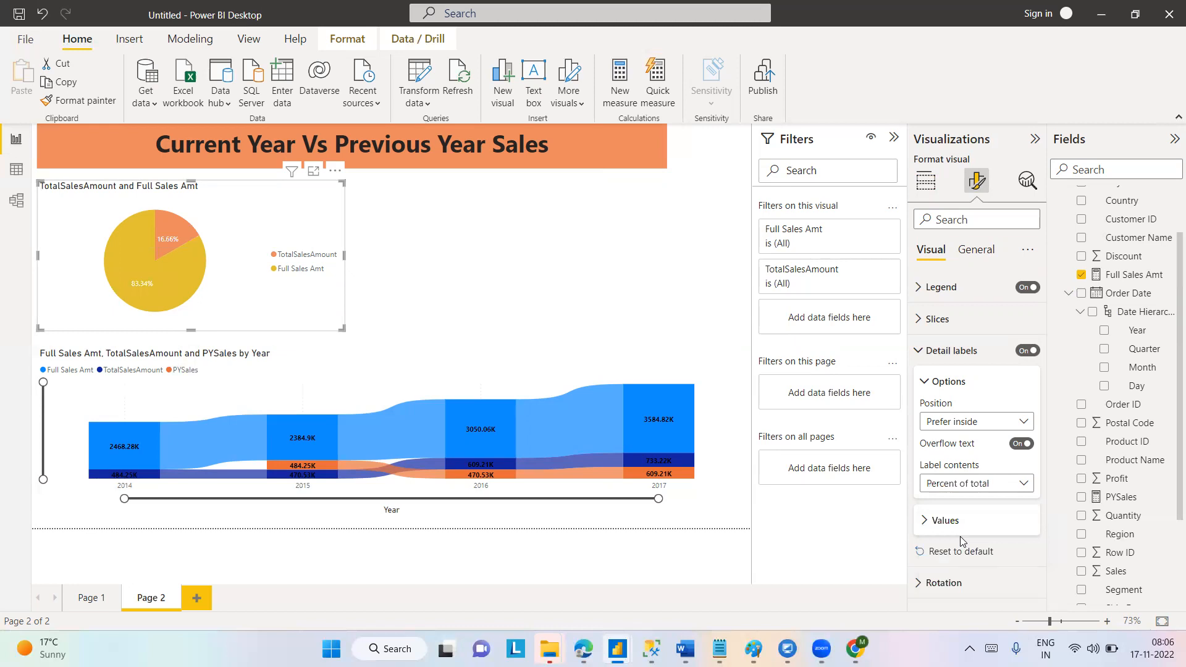
Set the colour of the pie chart's detail label values to the theme's bright blue.
click(925, 525)
scroll(1040, 573, down, 2)
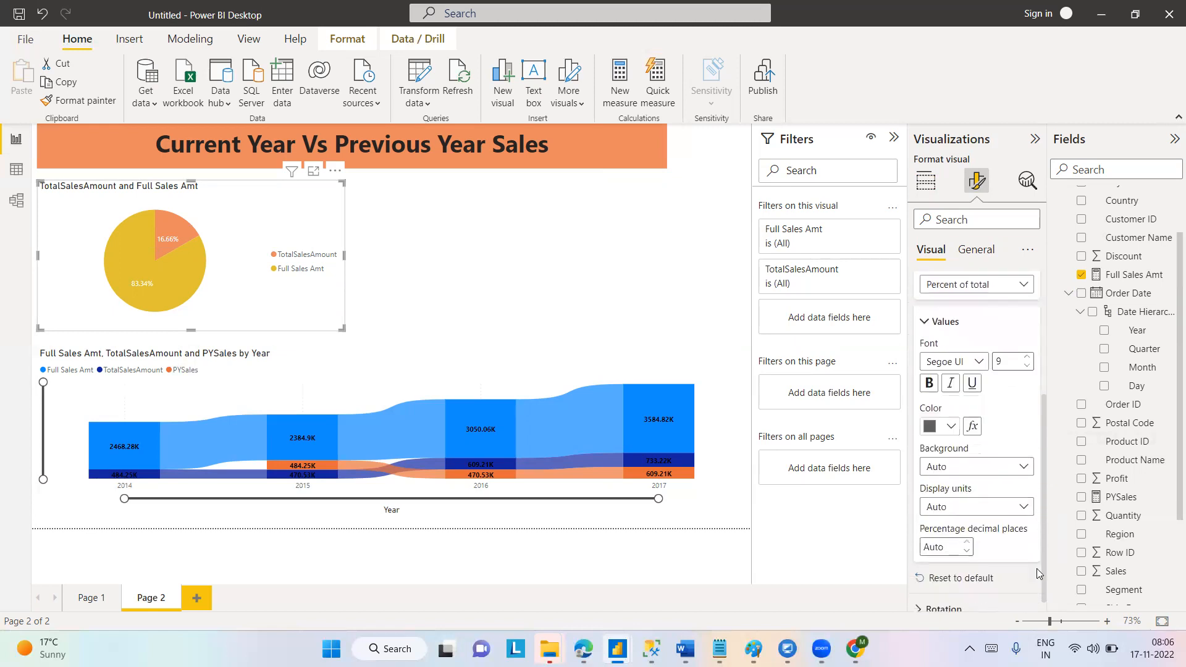
click(950, 428)
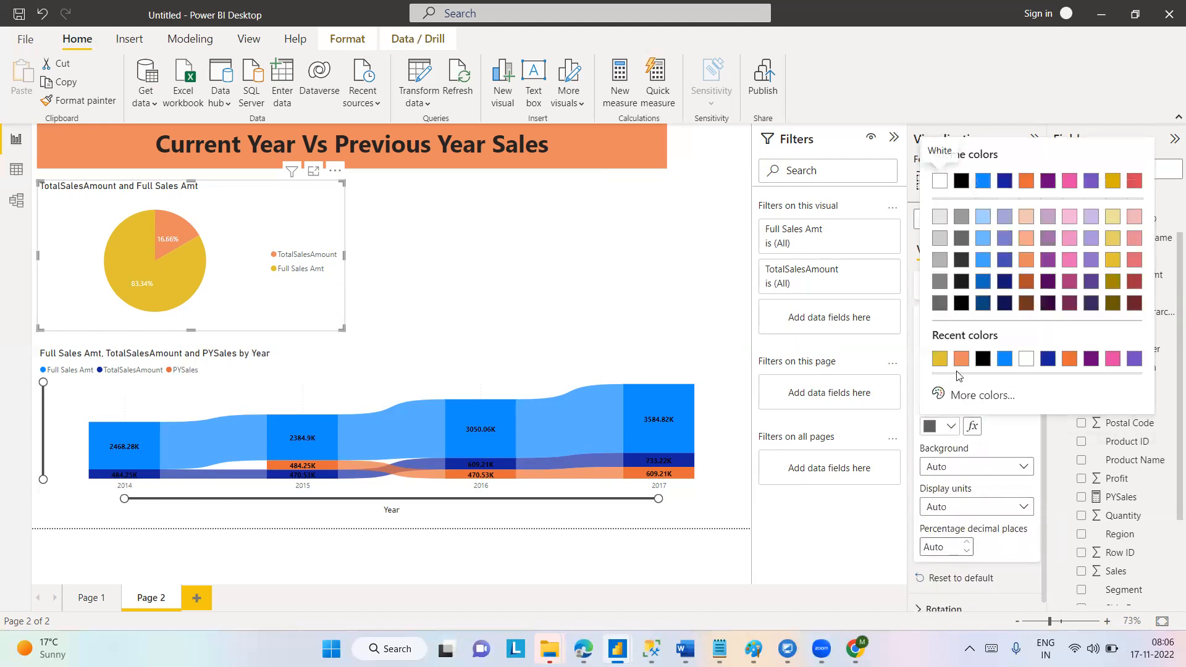
click(983, 181)
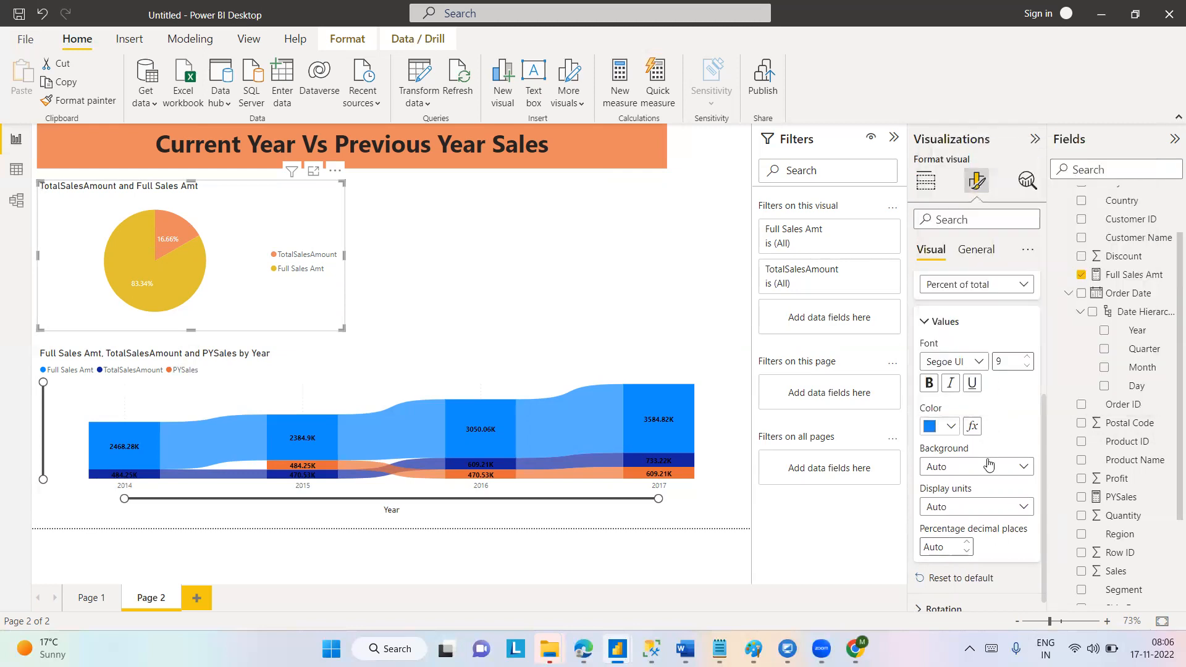
Set the font of the pie chart's detail label values to Segoe UI Bold, size 11.
click(961, 362)
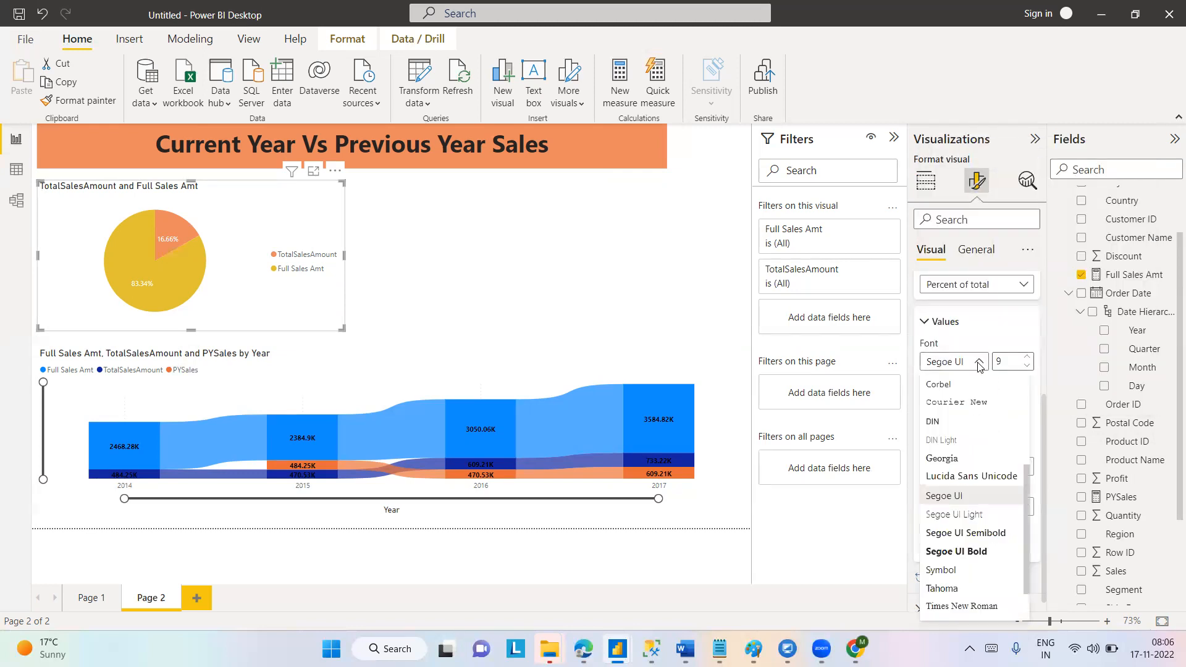
click(952, 552)
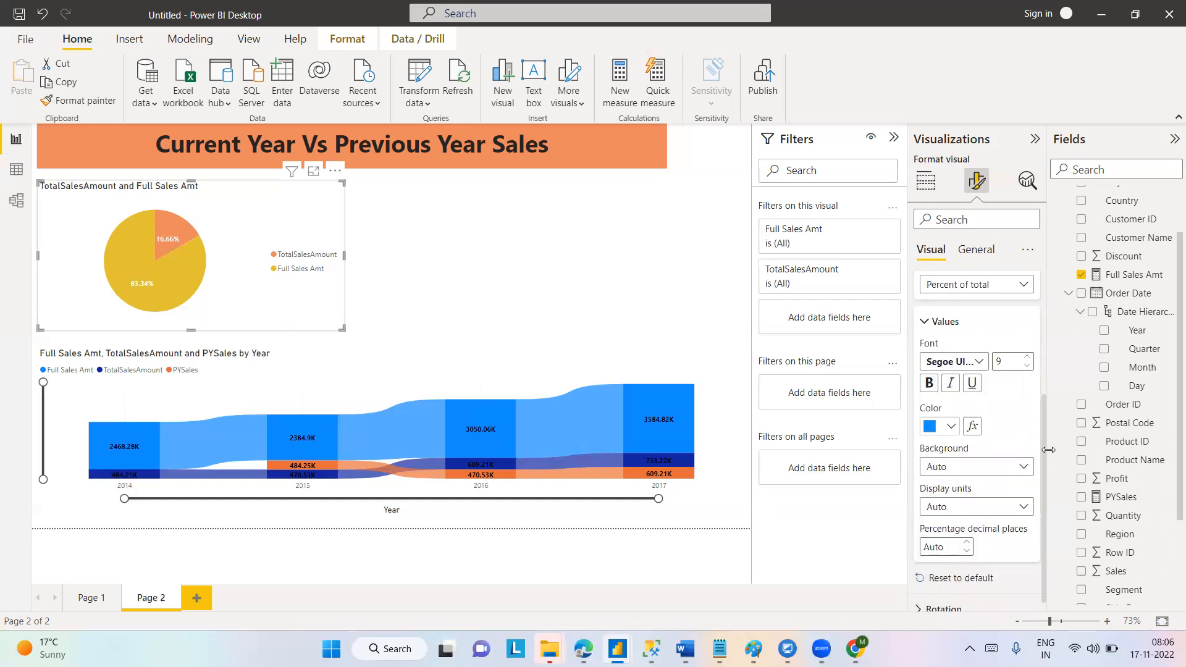
click(1026, 365)
click(1027, 358)
click(1028, 358)
click(1028, 359)
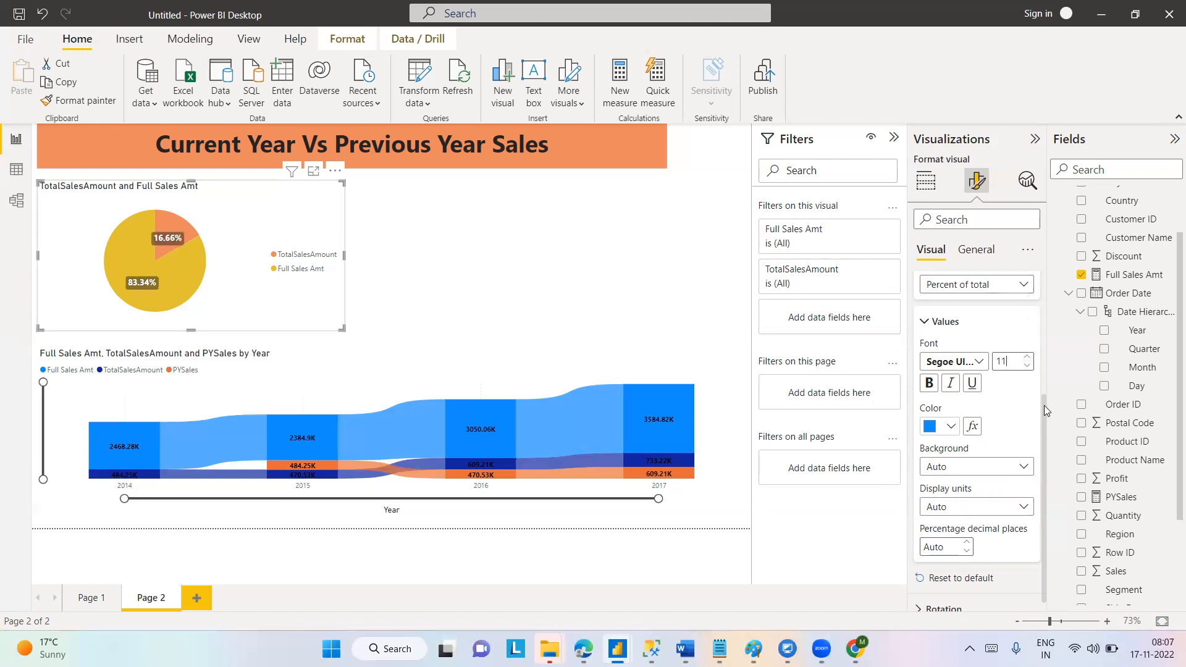
Place the pie chart's detail labels in the Outside position.
drag(1044, 405, 1044, 354)
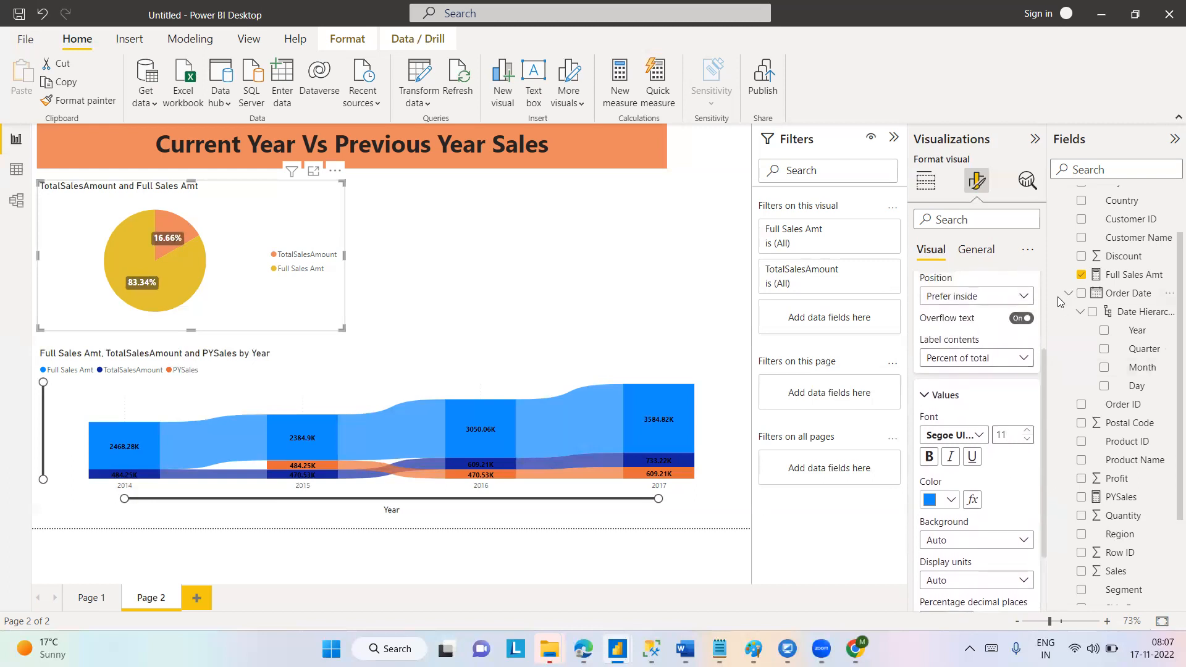
click(1024, 297)
click(965, 318)
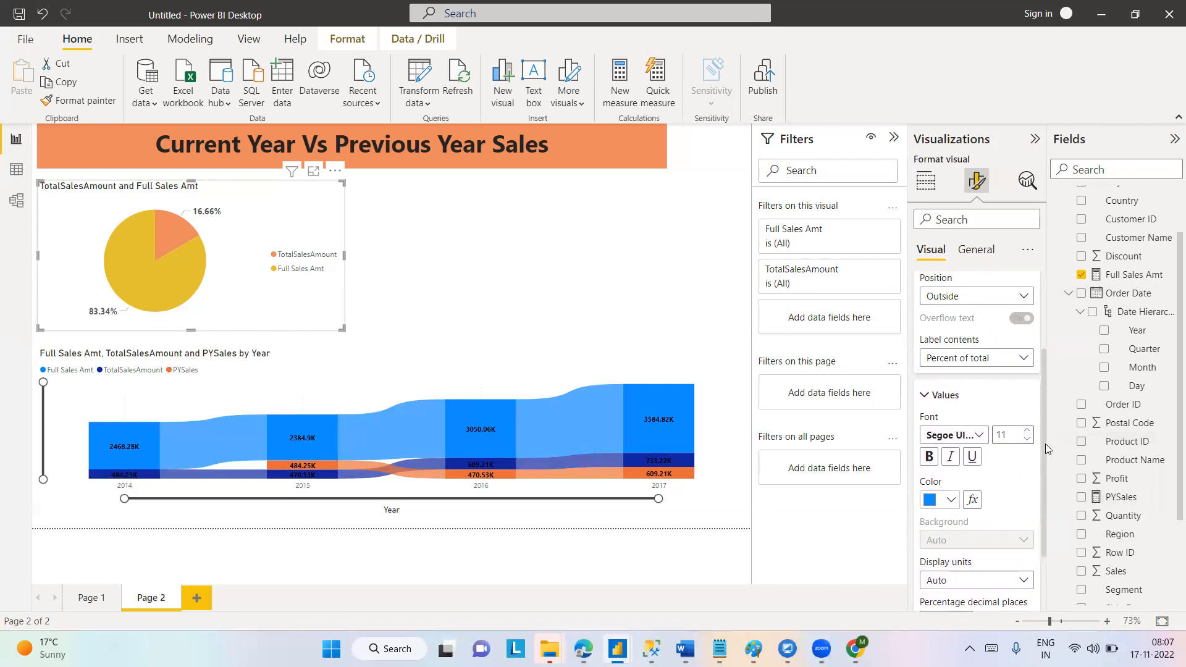
Colour the pie chart's detail label values black, make them bold, and close the detail label settings.
drag(1043, 444, 1043, 477)
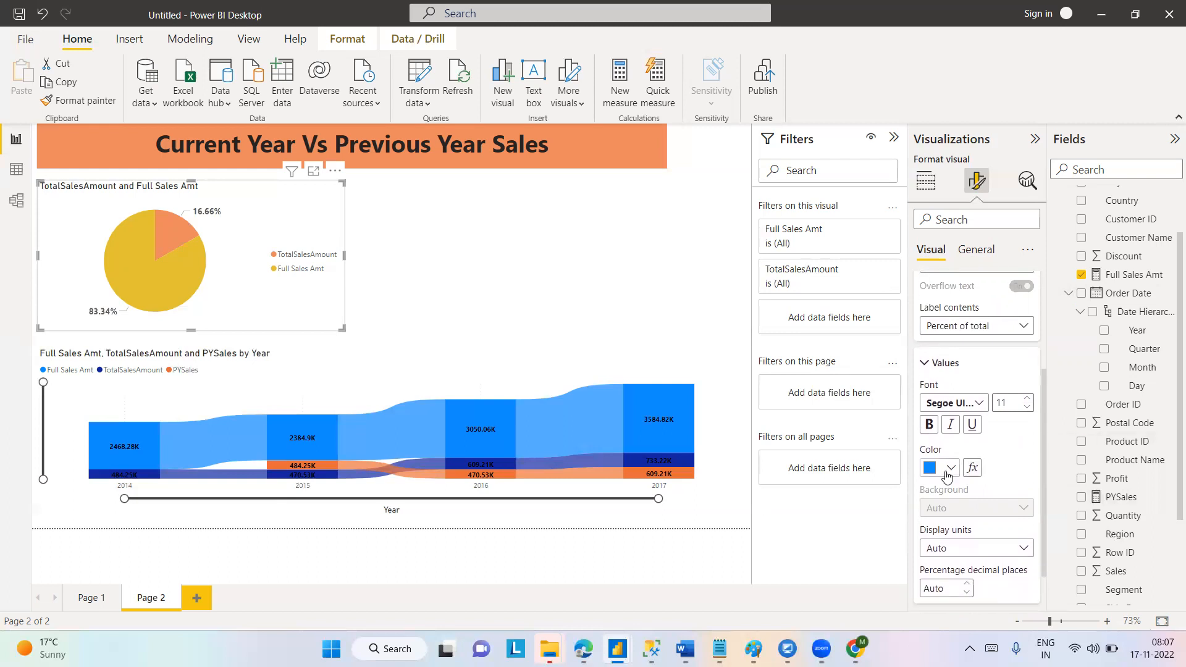
click(951, 468)
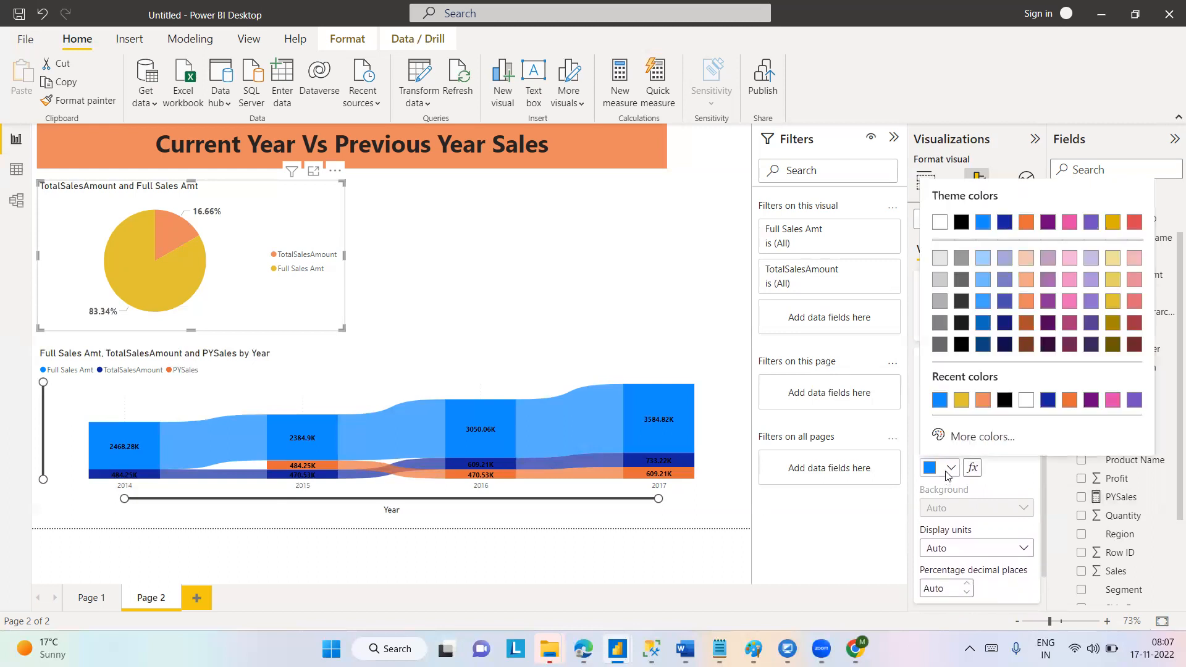
click(960, 221)
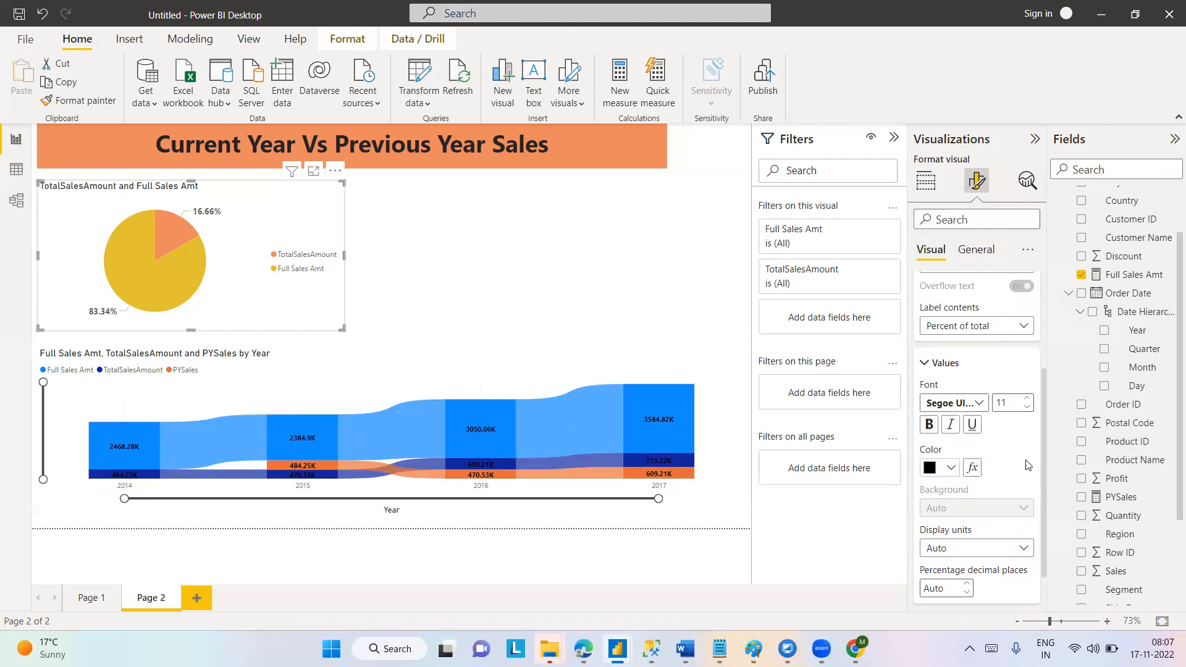
drag(1043, 444, 1045, 534)
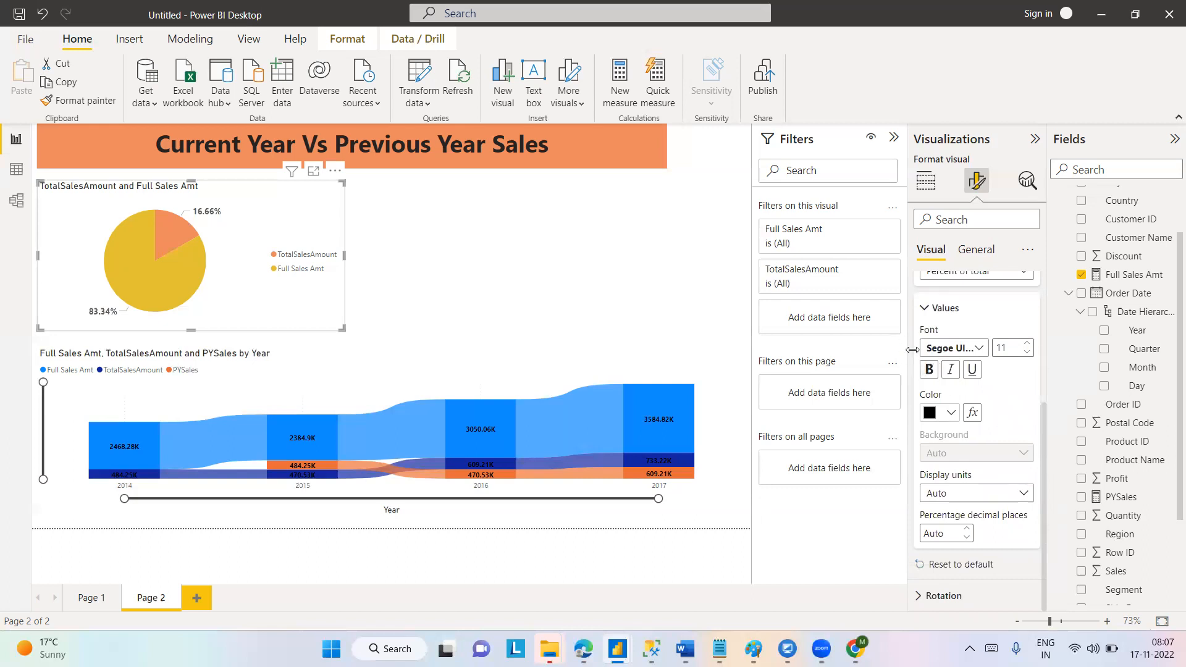
click(929, 371)
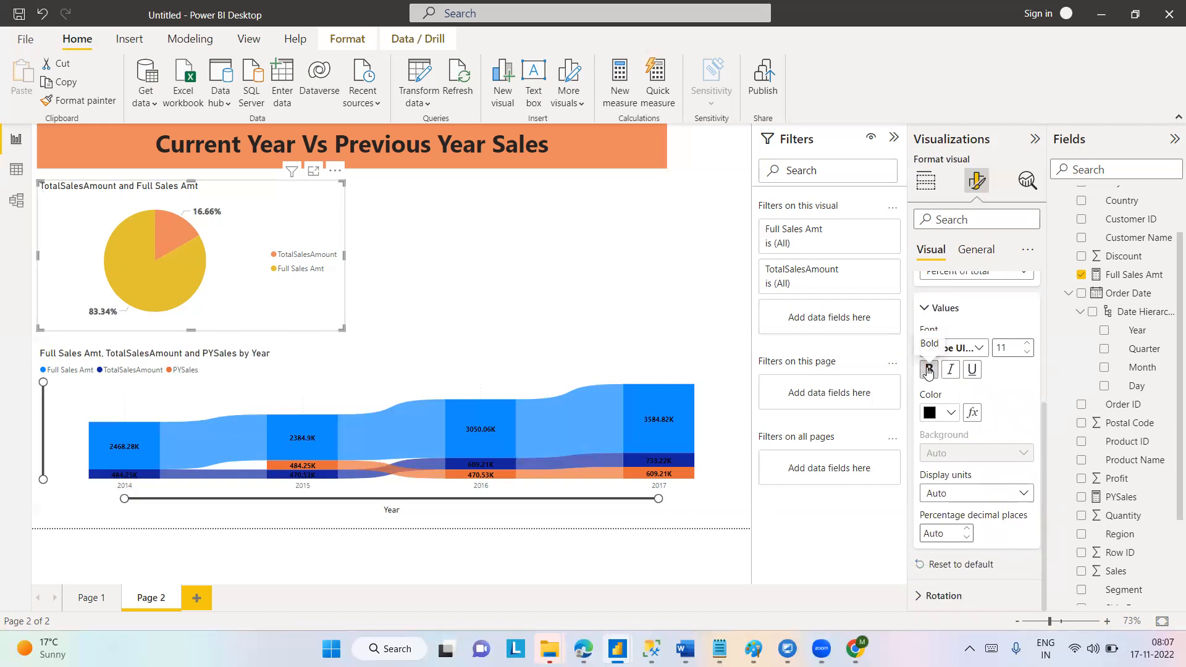
click(924, 311)
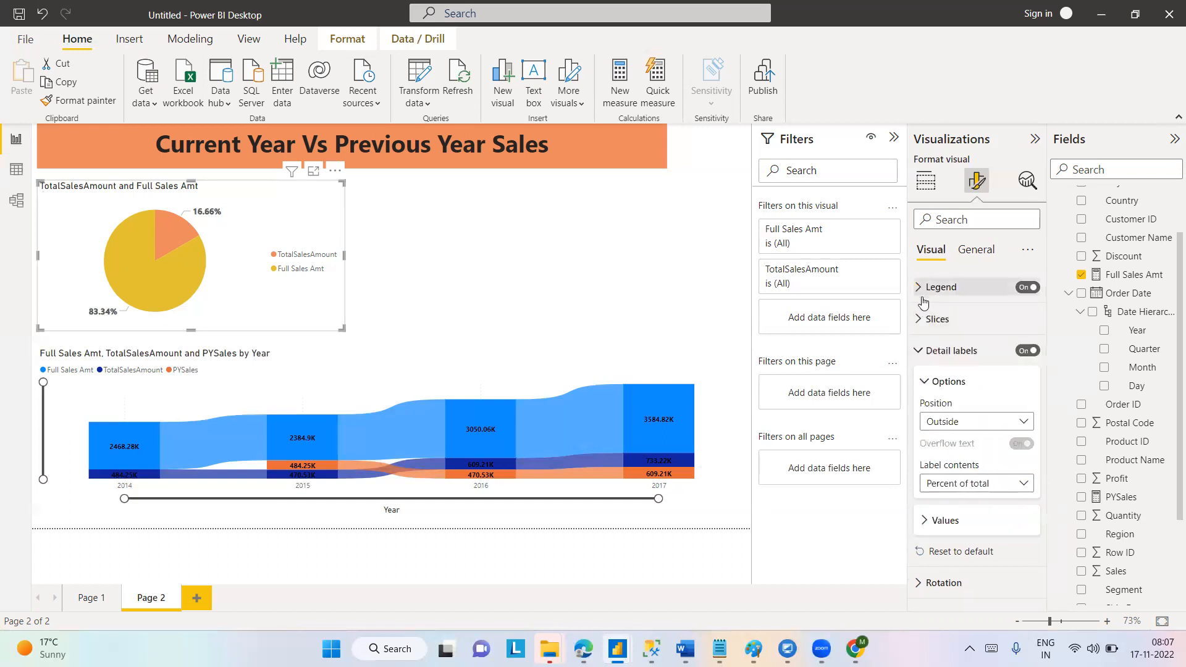
click(929, 522)
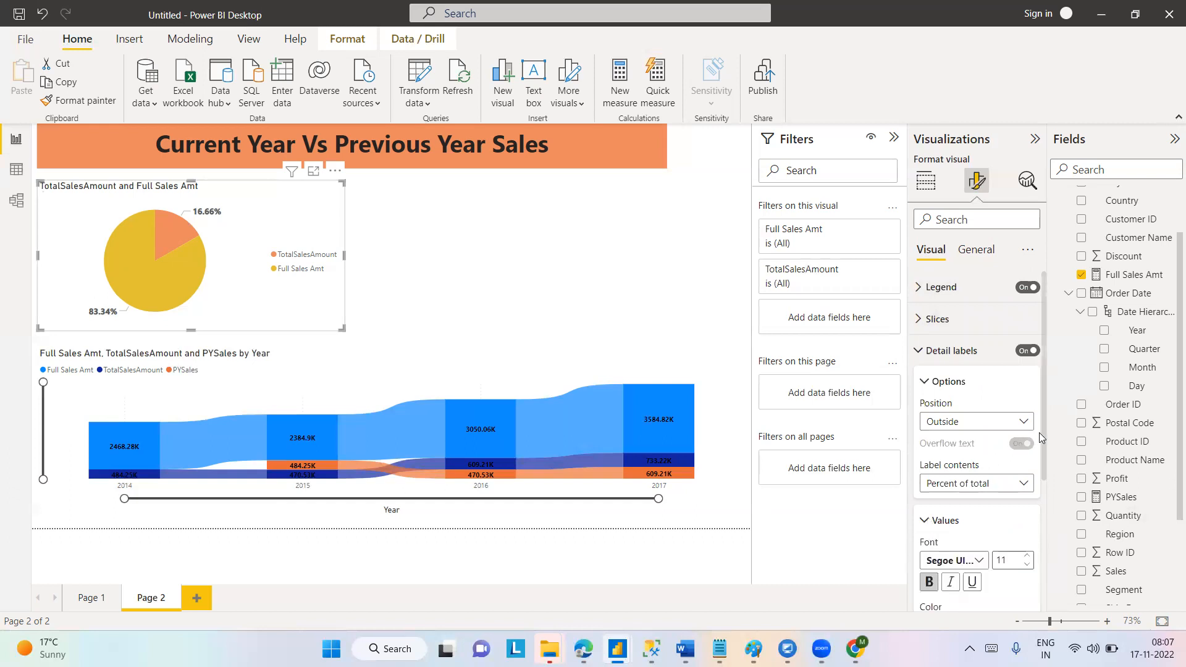
drag(1043, 477, 1043, 558)
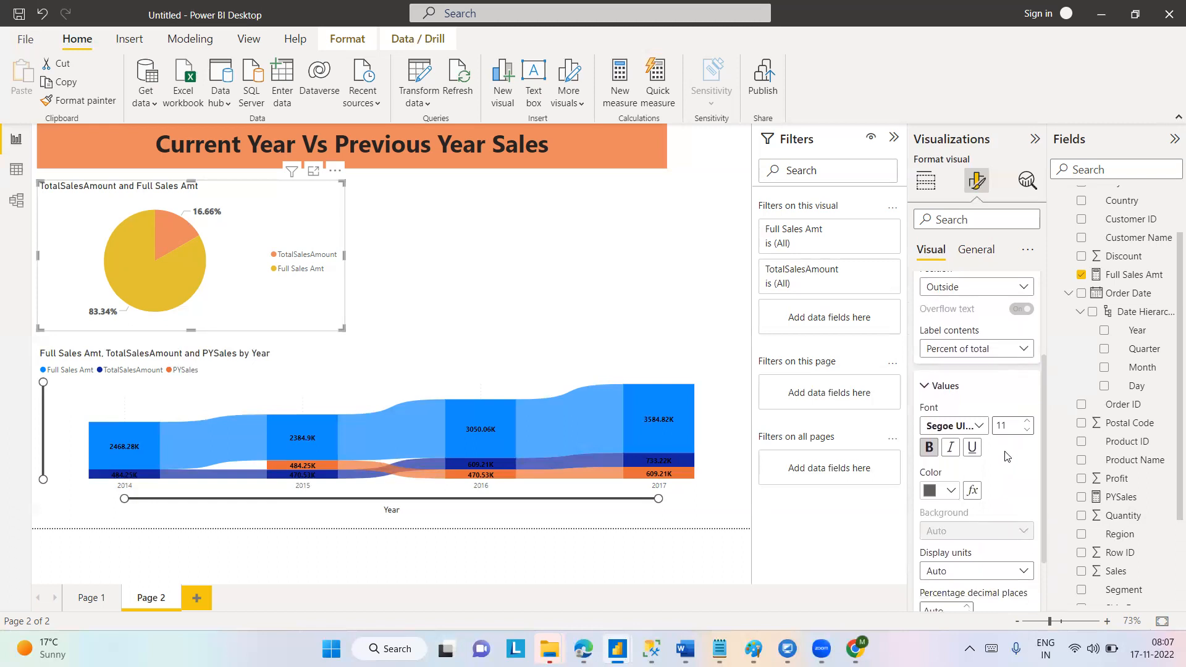
click(923, 386)
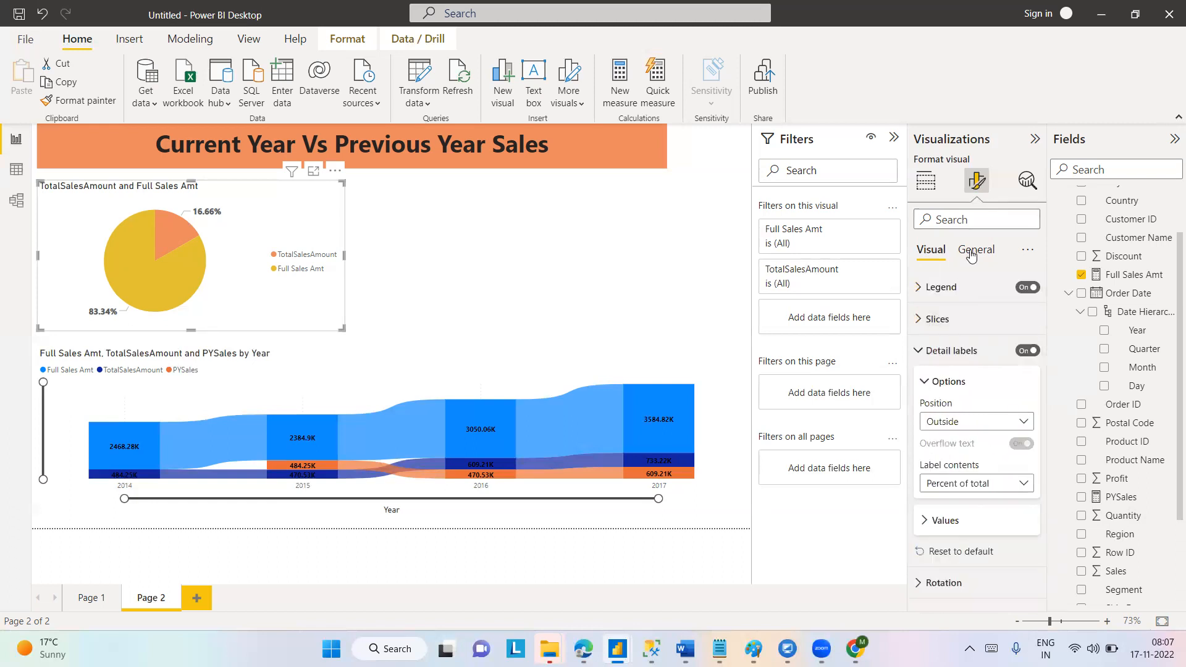
click(920, 354)
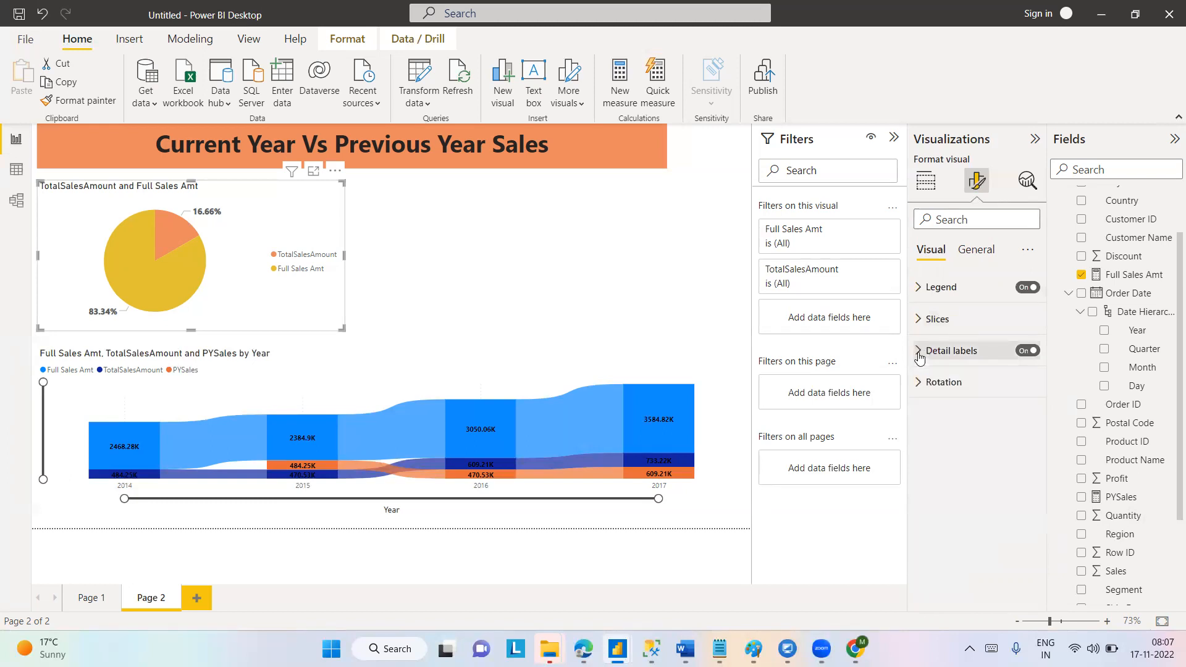
Try rotating the pie chart's slices by 270°, 90° and 180°.
click(918, 386)
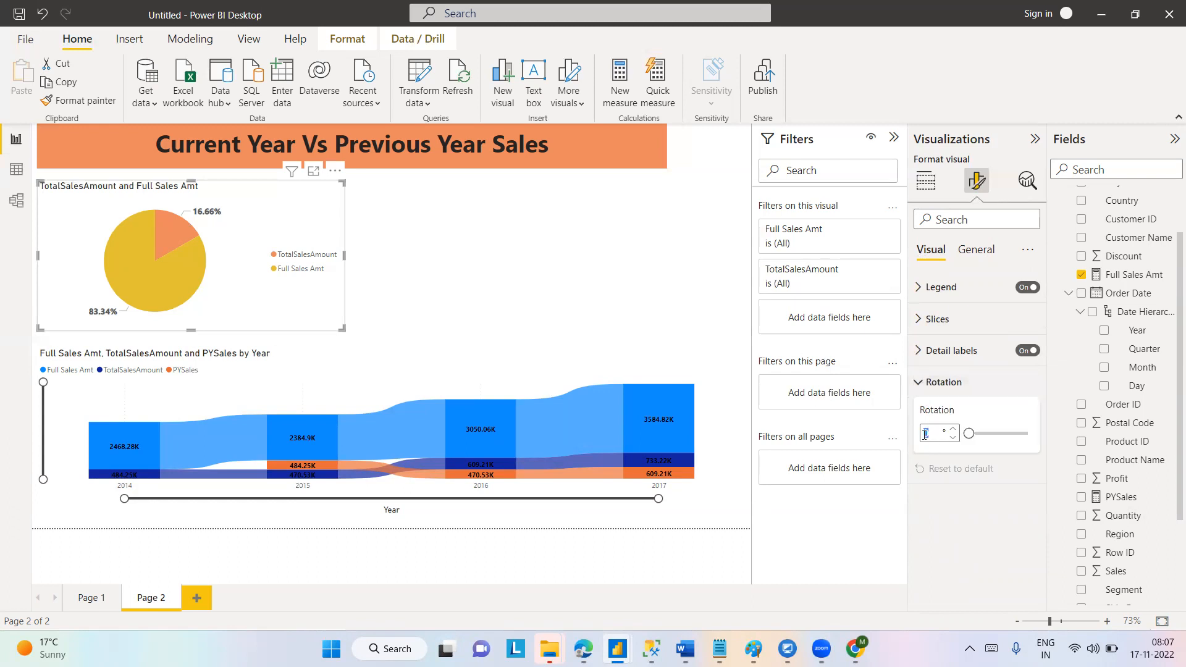
text(270)
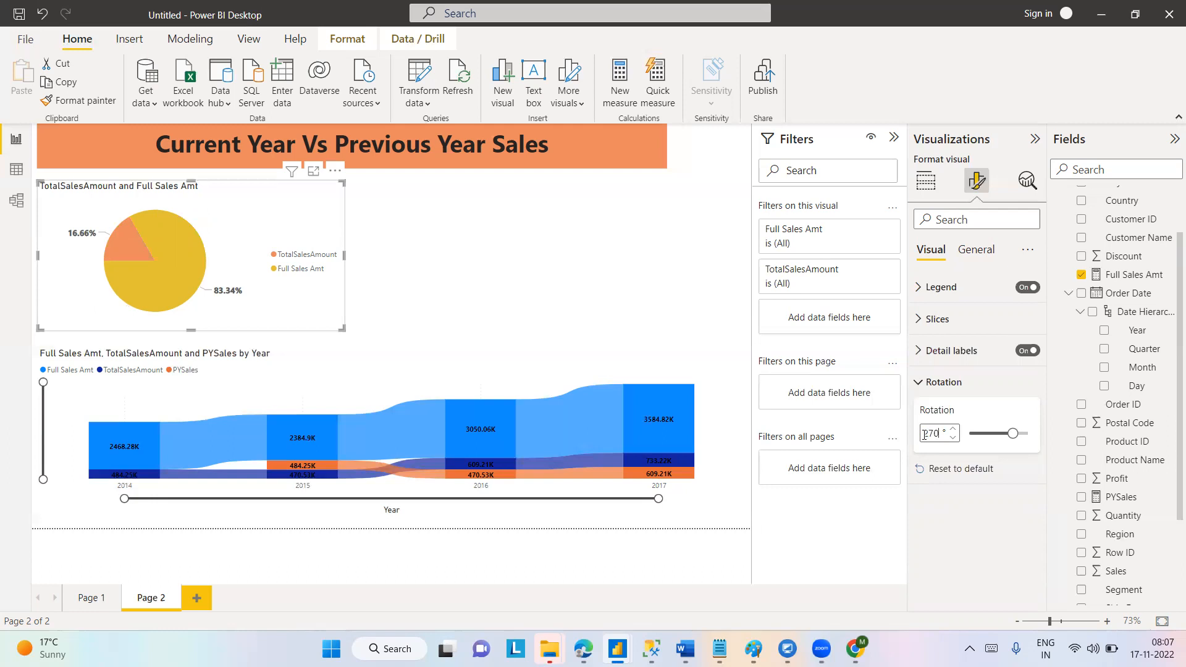
key(BackSpace)
key(BackSpace)
key(BackSpace)
text(90)
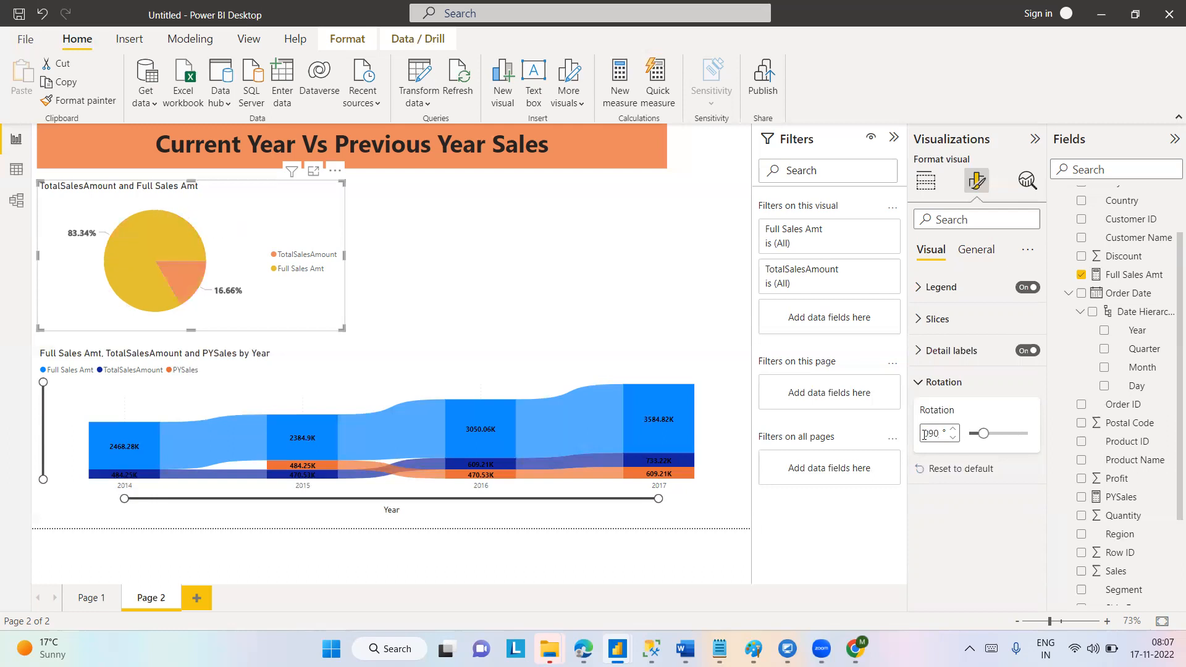
key(BackSpace)
key(BackSpace)
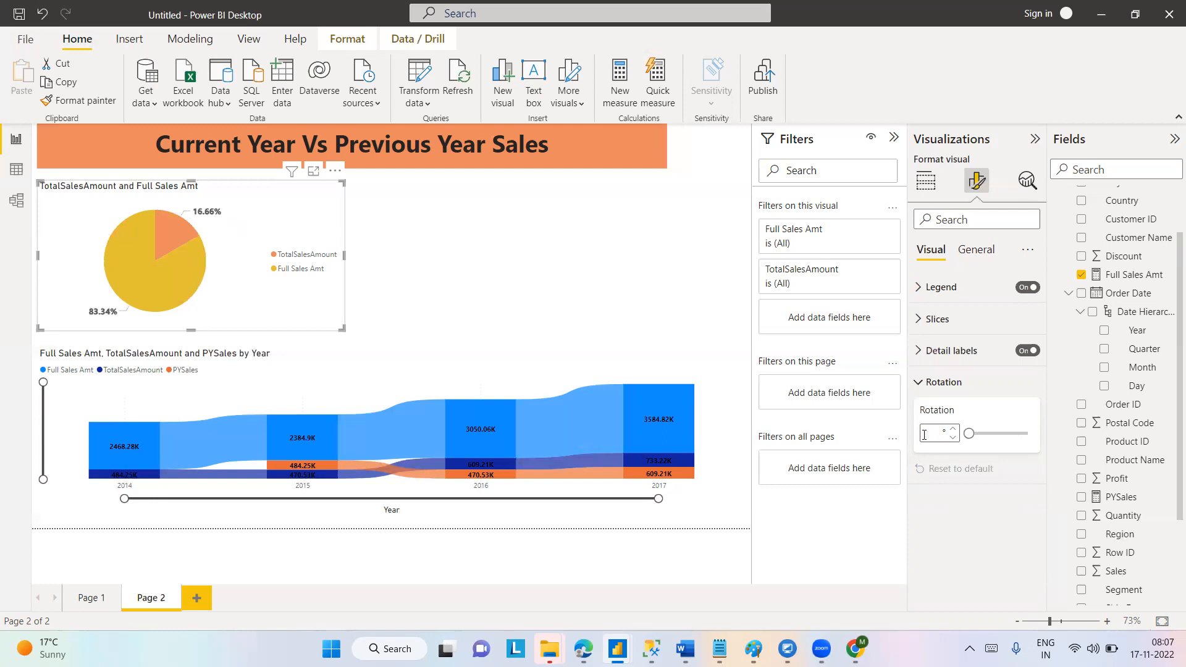
text(180)
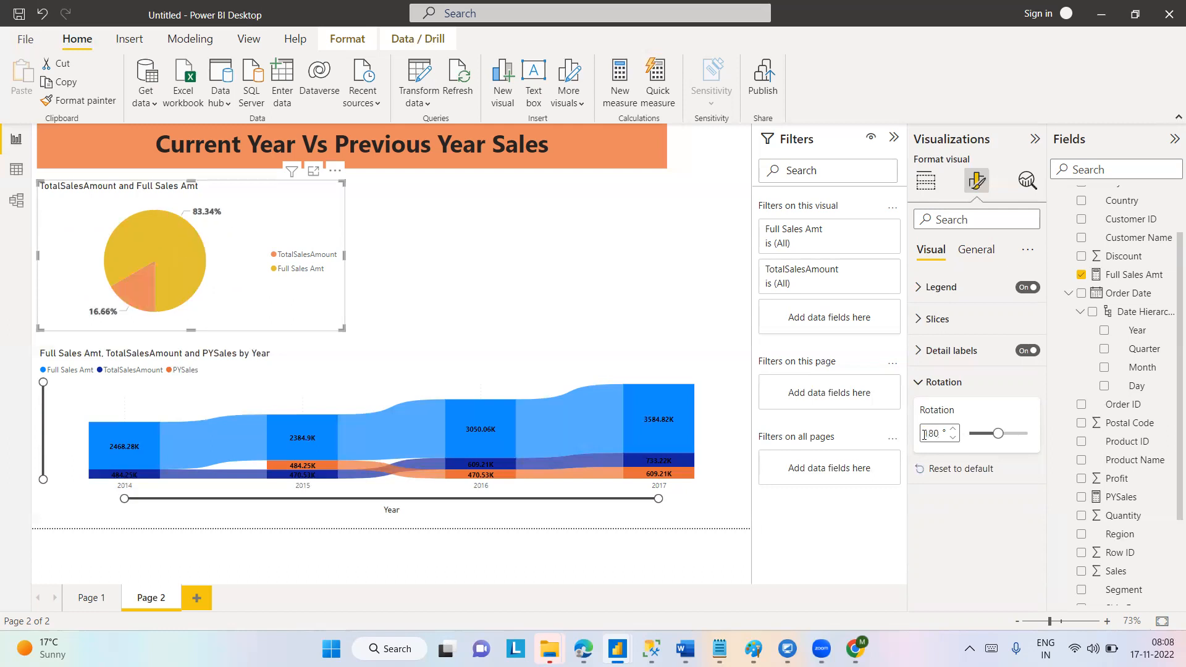
Return the pie chart's rotation to 0°.
key(BackSpace)
key(BackSpace)
key(BackSpace)
text(0)
key(BackSpace)
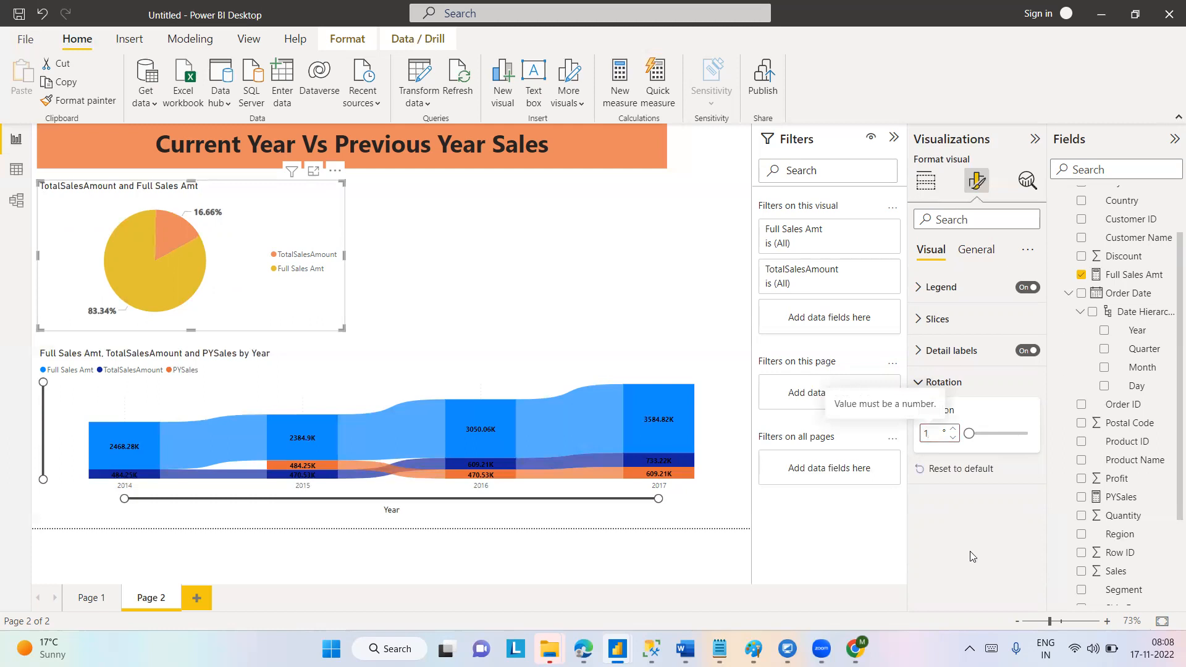
click(954, 439)
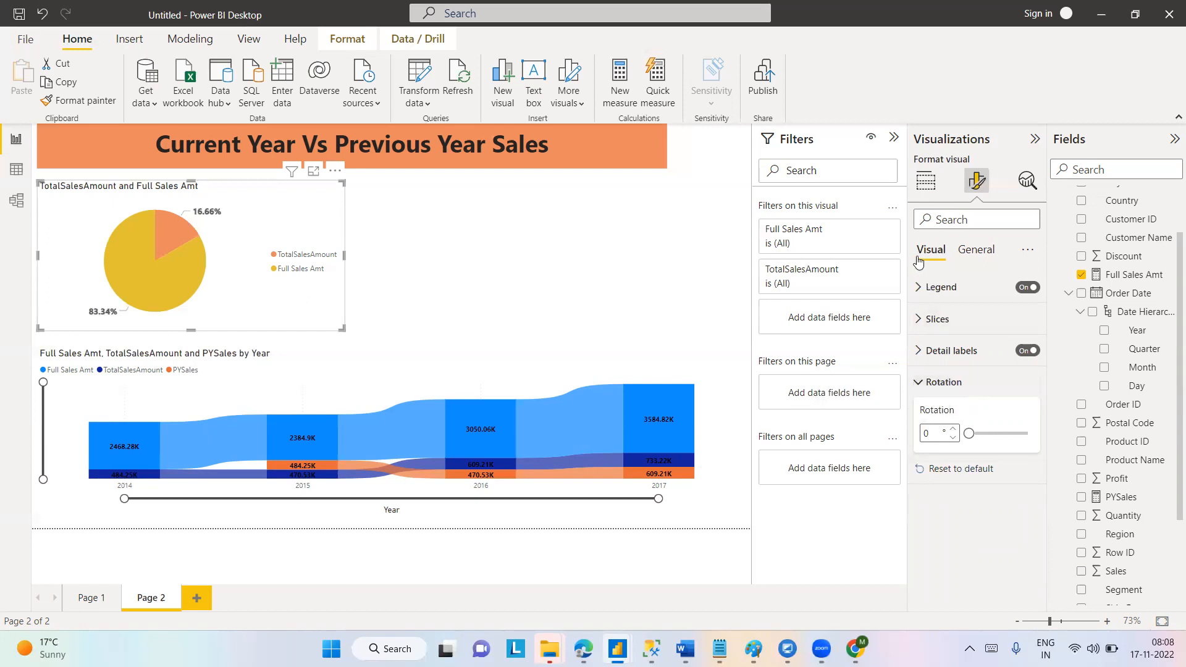
Try the pie chart's legend in the Top center, Center left, Top left and Center right positions.
click(919, 291)
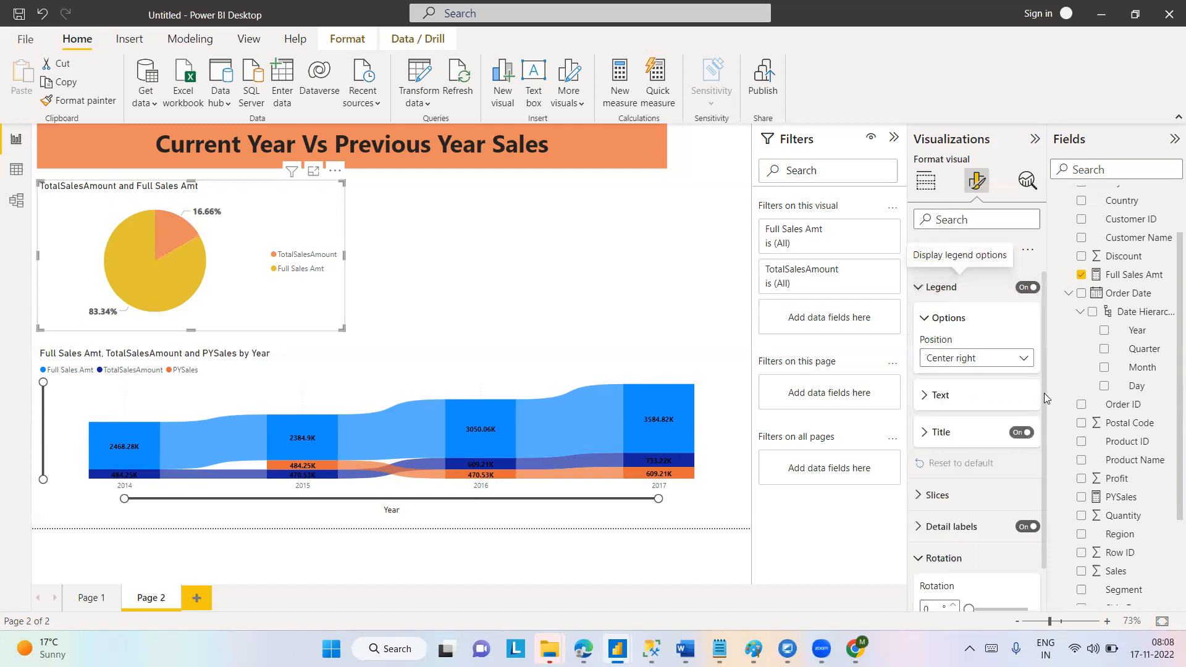
click(1024, 361)
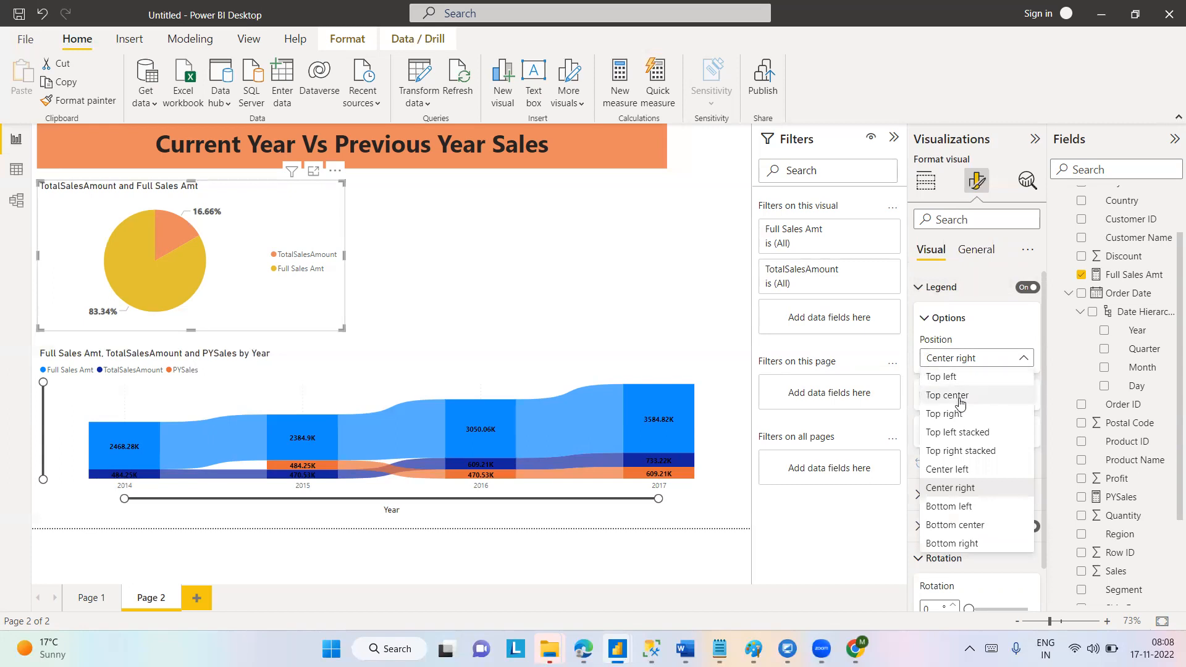
click(959, 396)
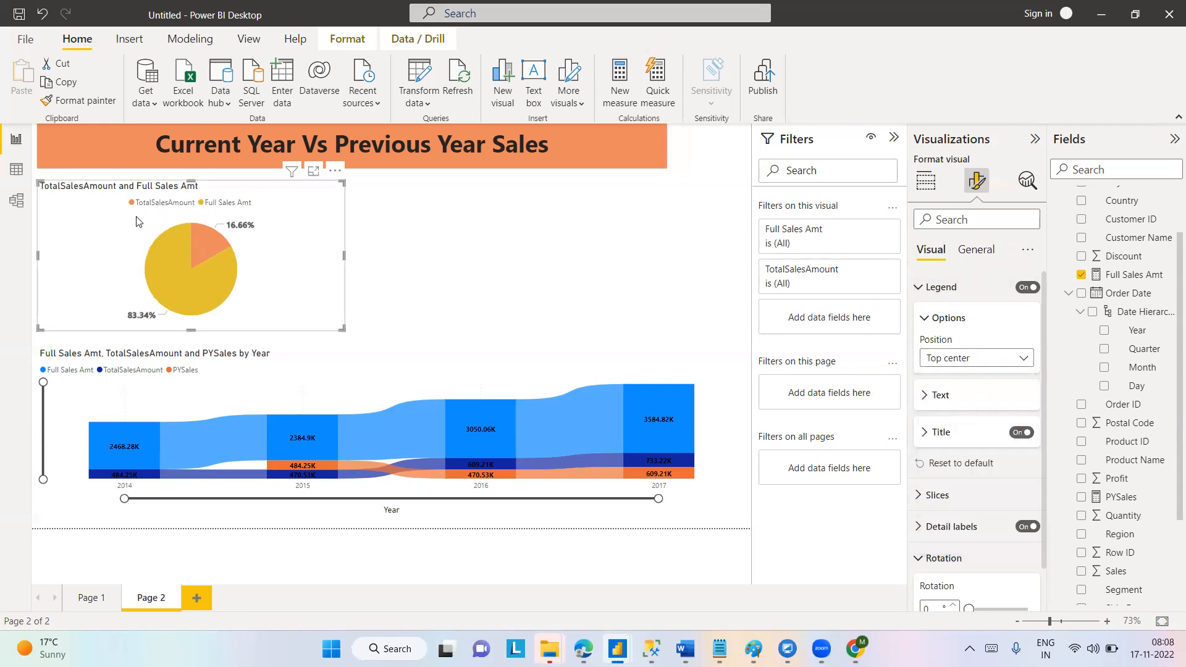
click(1033, 367)
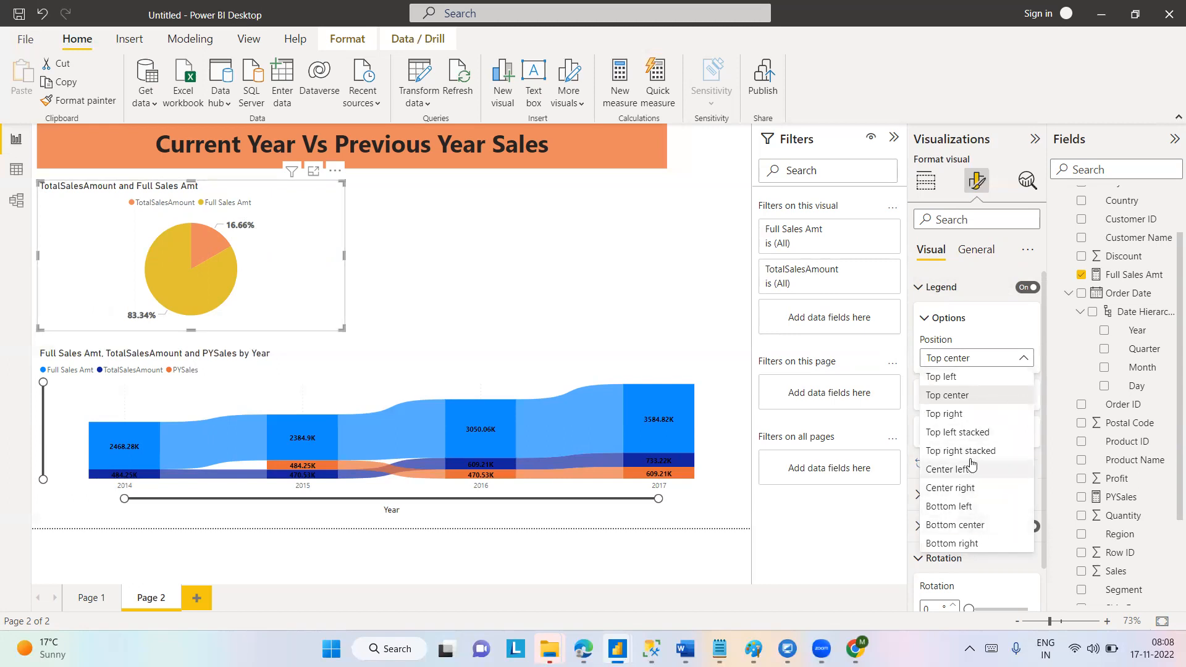
click(947, 470)
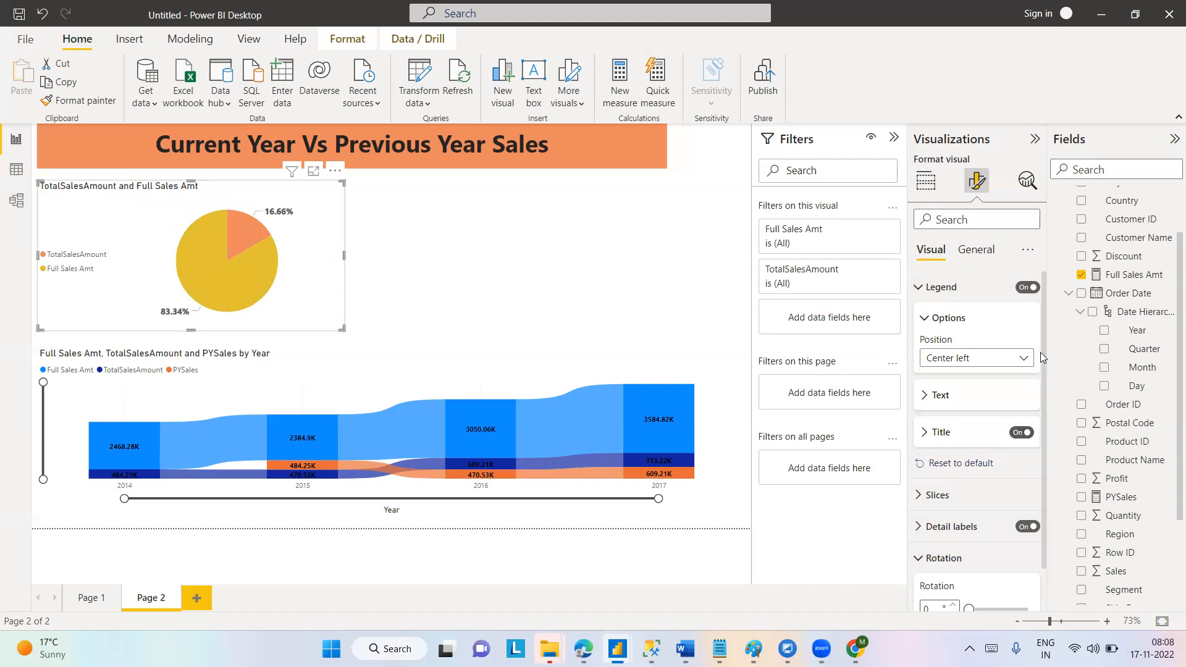
click(1023, 358)
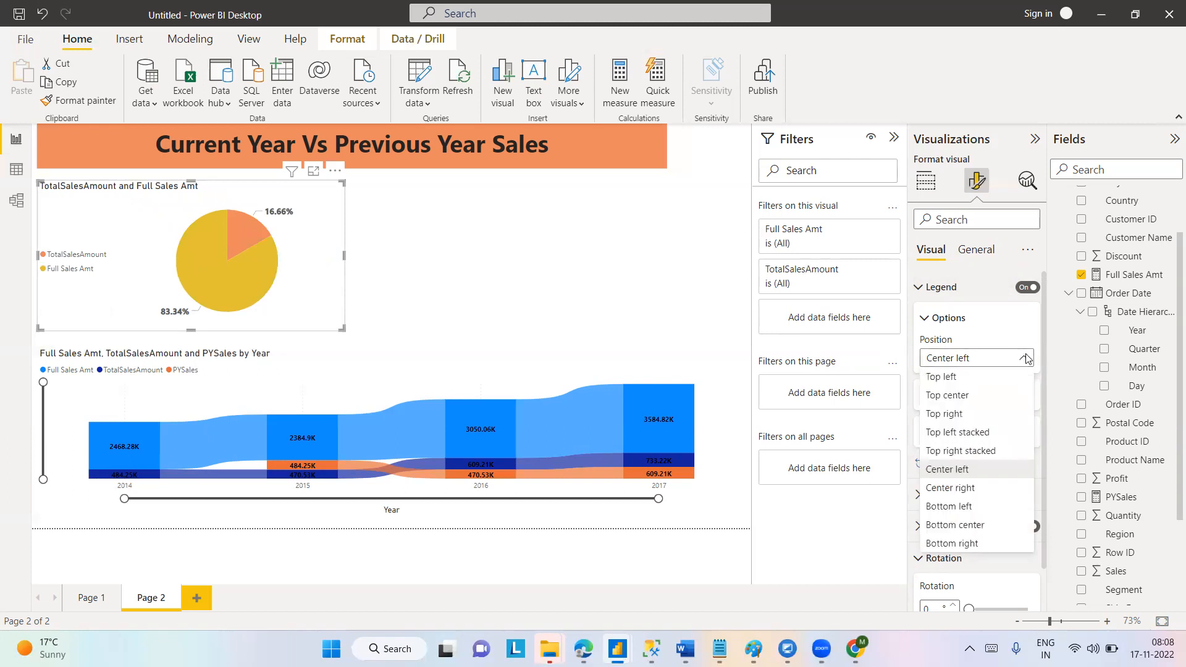
click(954, 380)
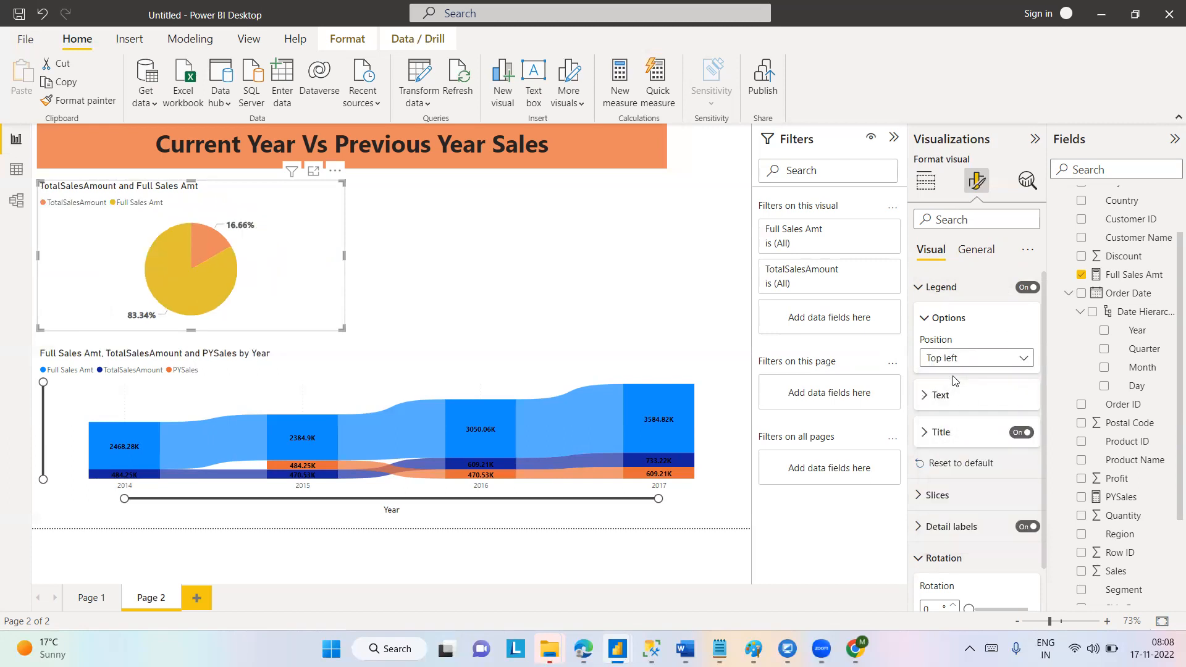
click(1019, 358)
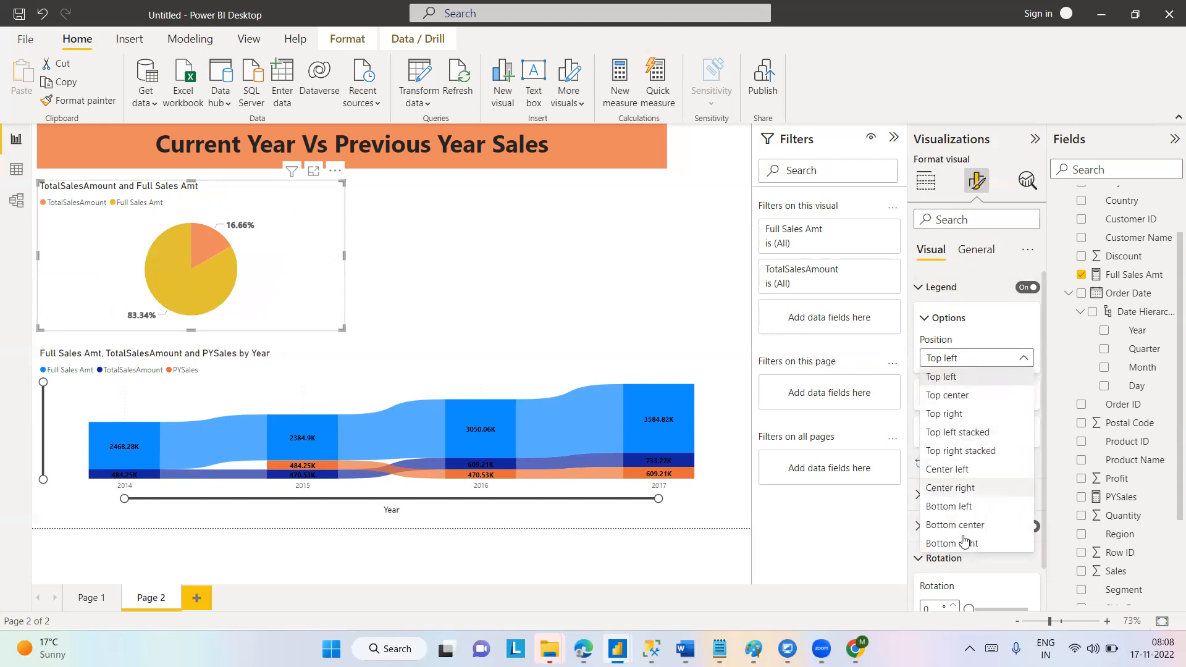
click(962, 490)
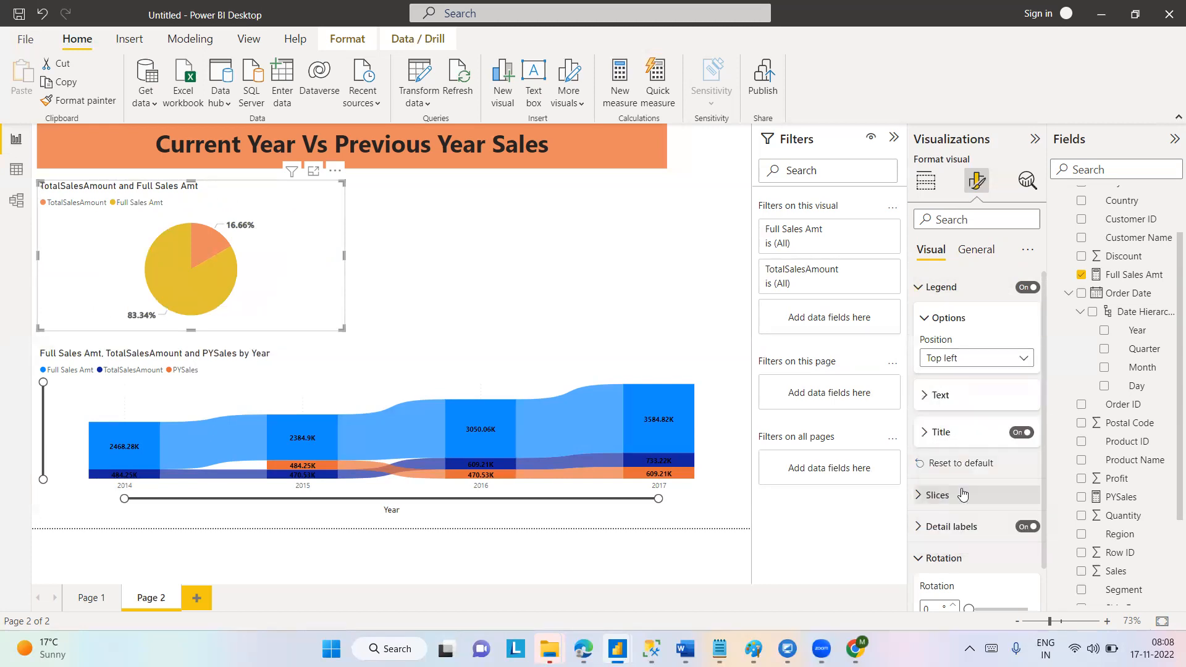
Place the pie chart's legend at Top center and narrow the chart to about two thirds of its width.
click(1025, 358)
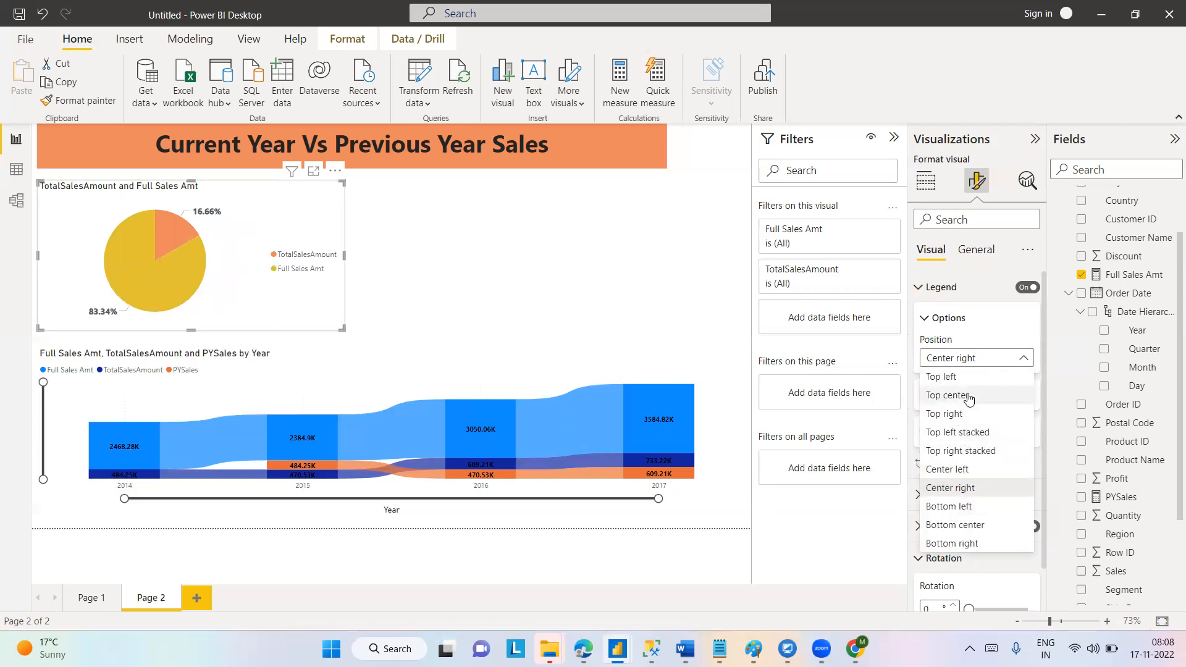
click(967, 396)
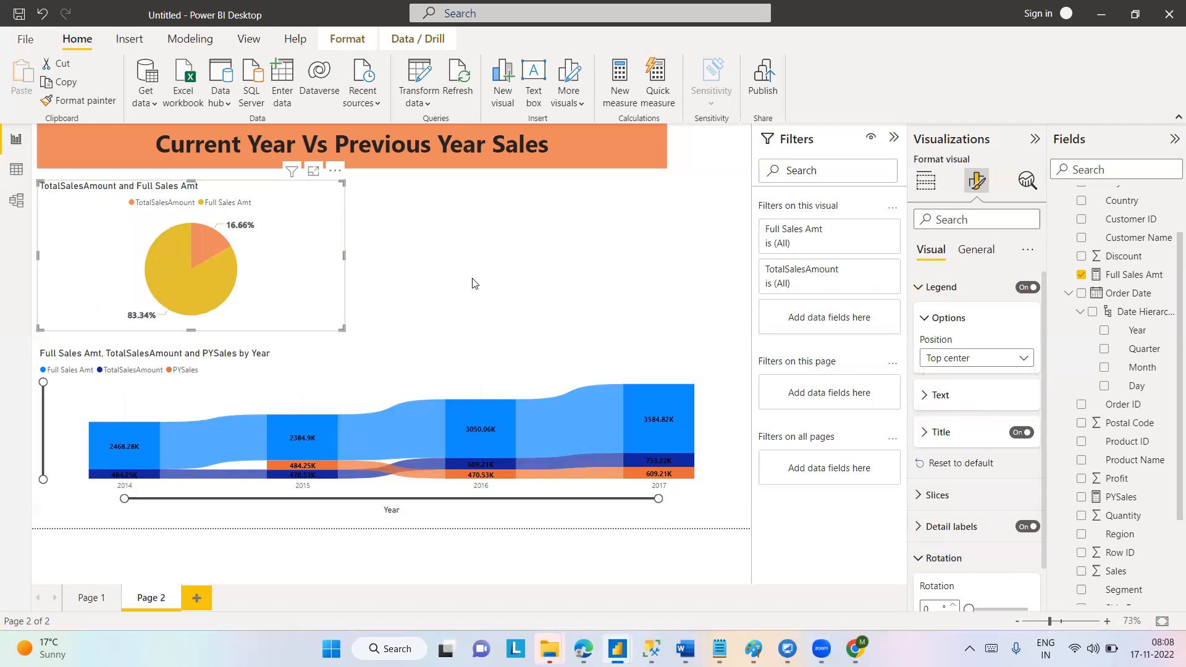
drag(344, 255, 246, 271)
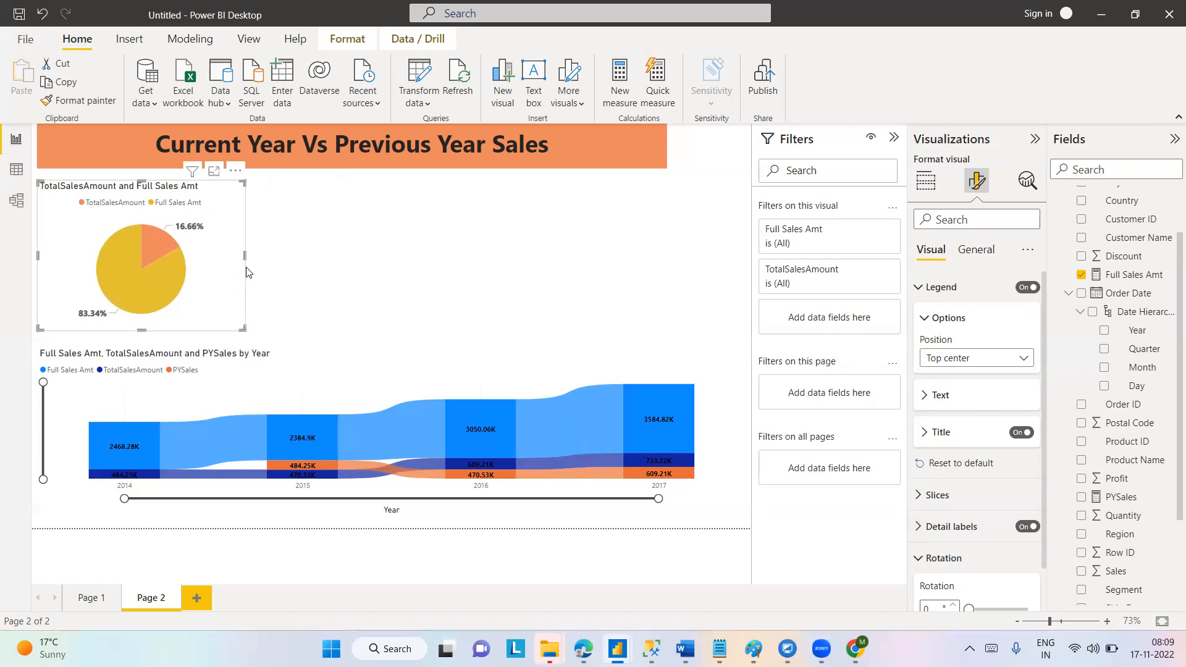
Highlight the pie chart's Full Sales Amt slice and switch the highlight to the TotalSalesAmount slice.
click(136, 269)
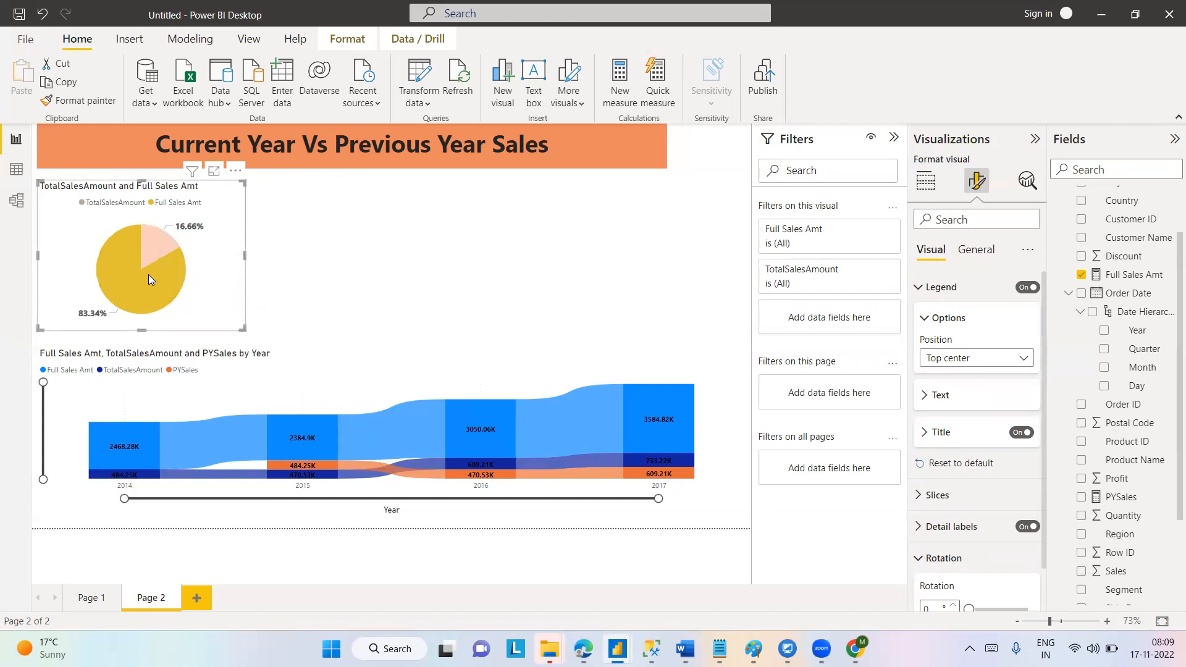
click(156, 237)
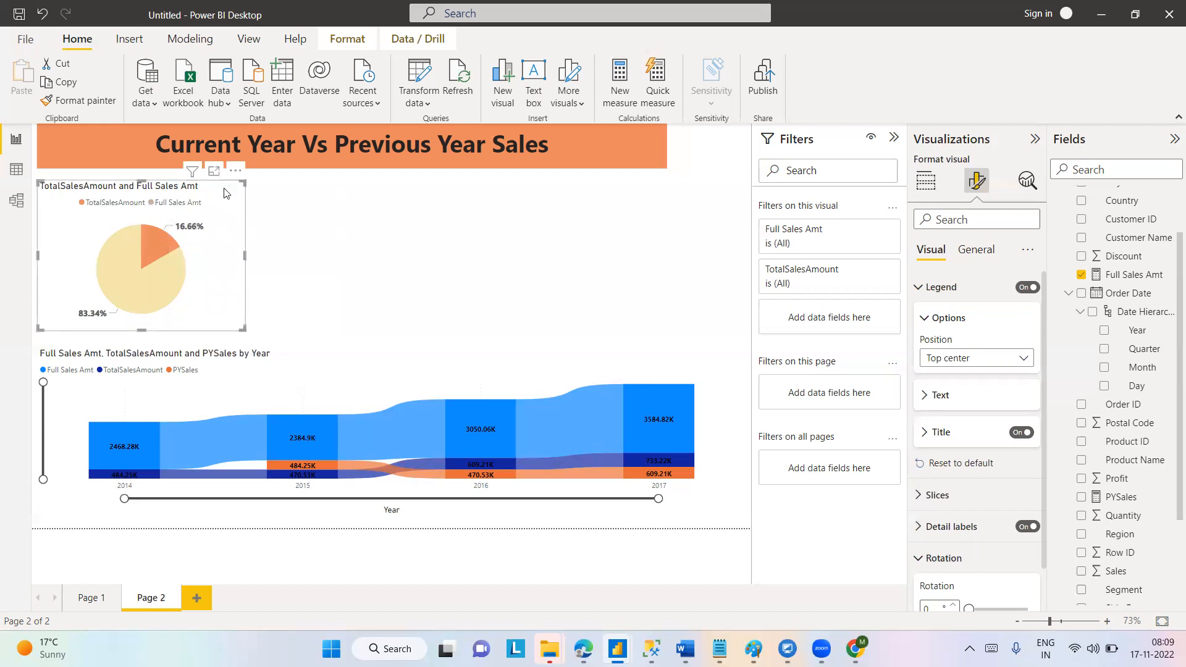
Turn the pie chart's Spotlight on and back off.
click(235, 172)
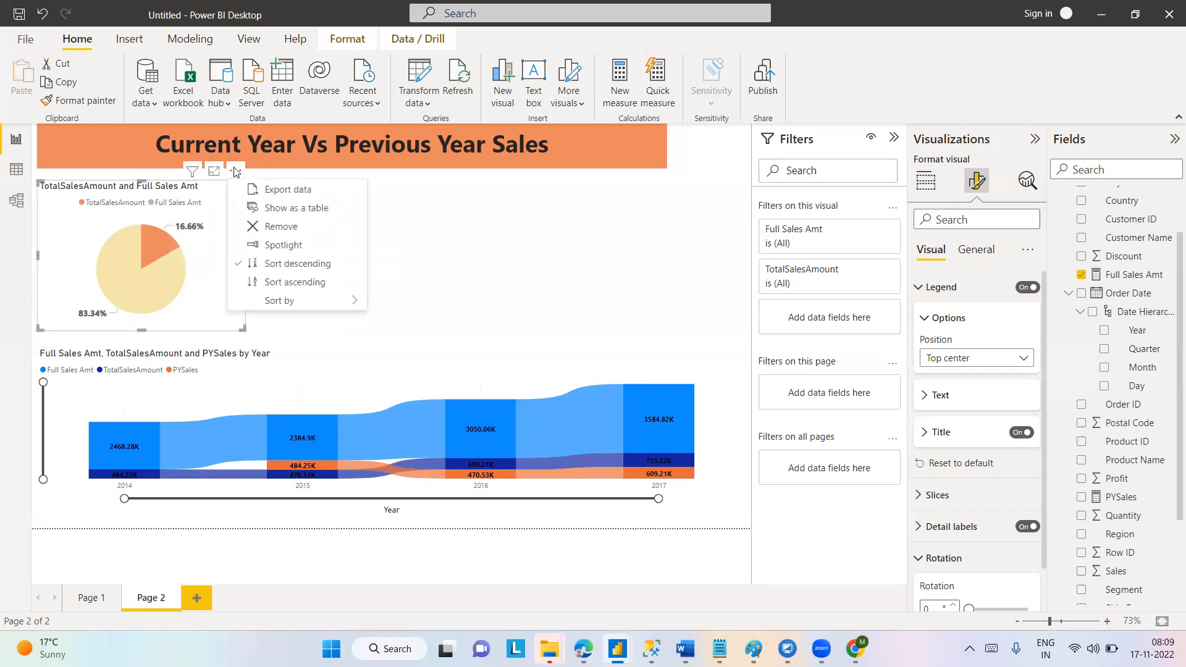
click(295, 253)
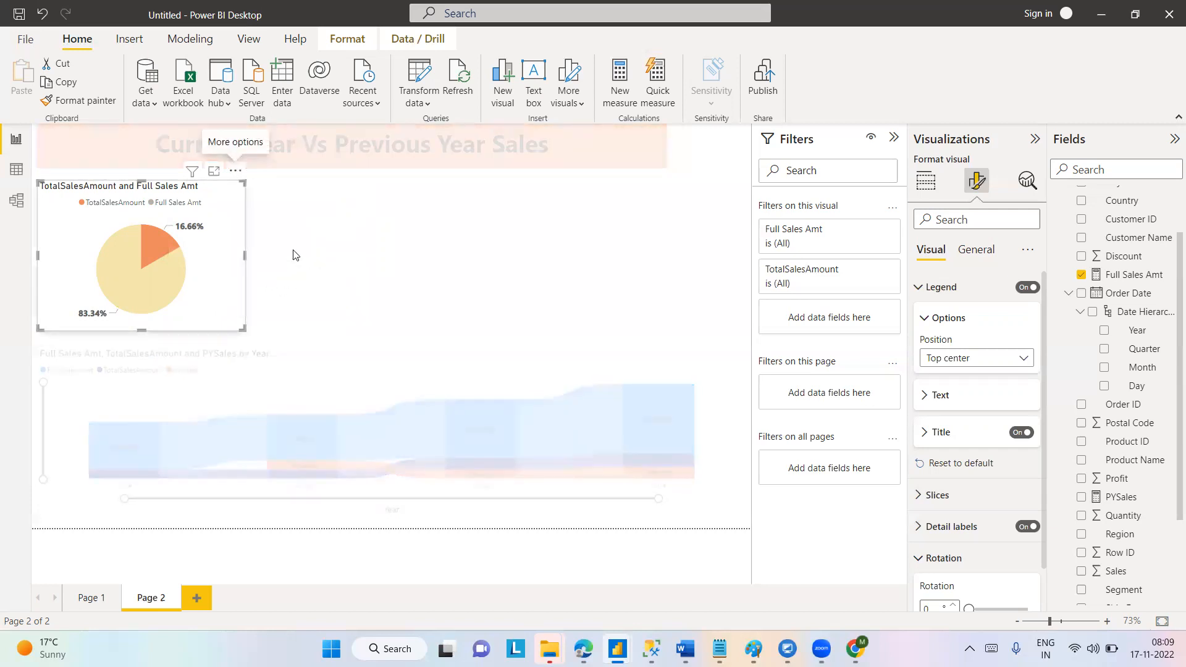
click(236, 172)
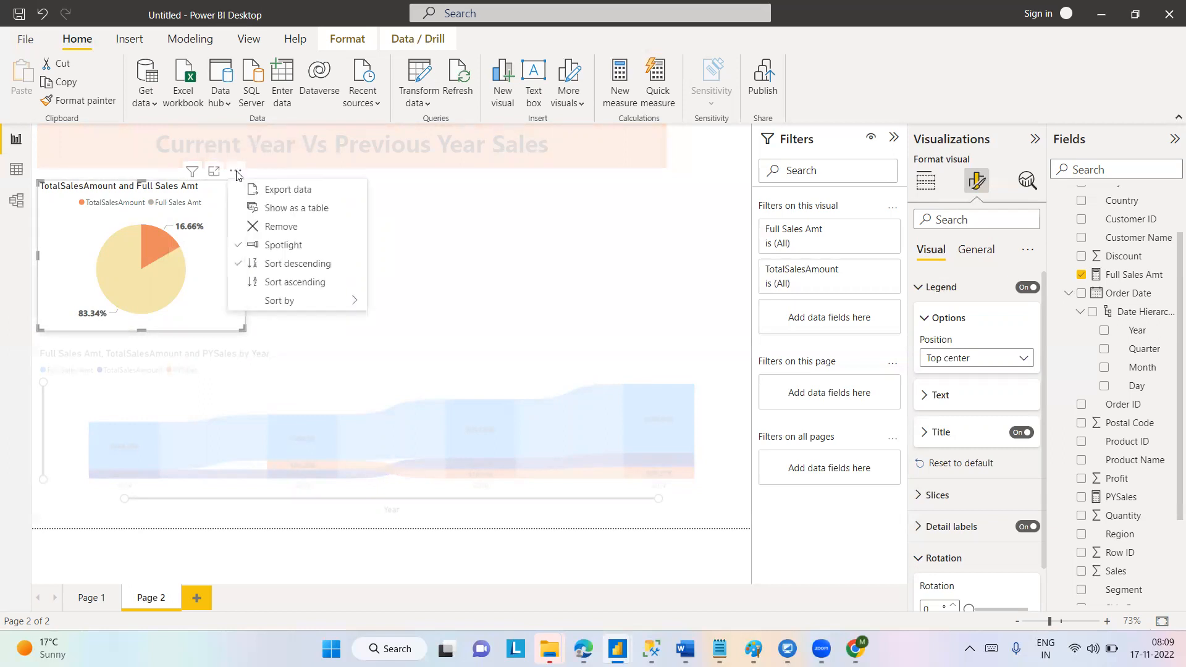
click(284, 245)
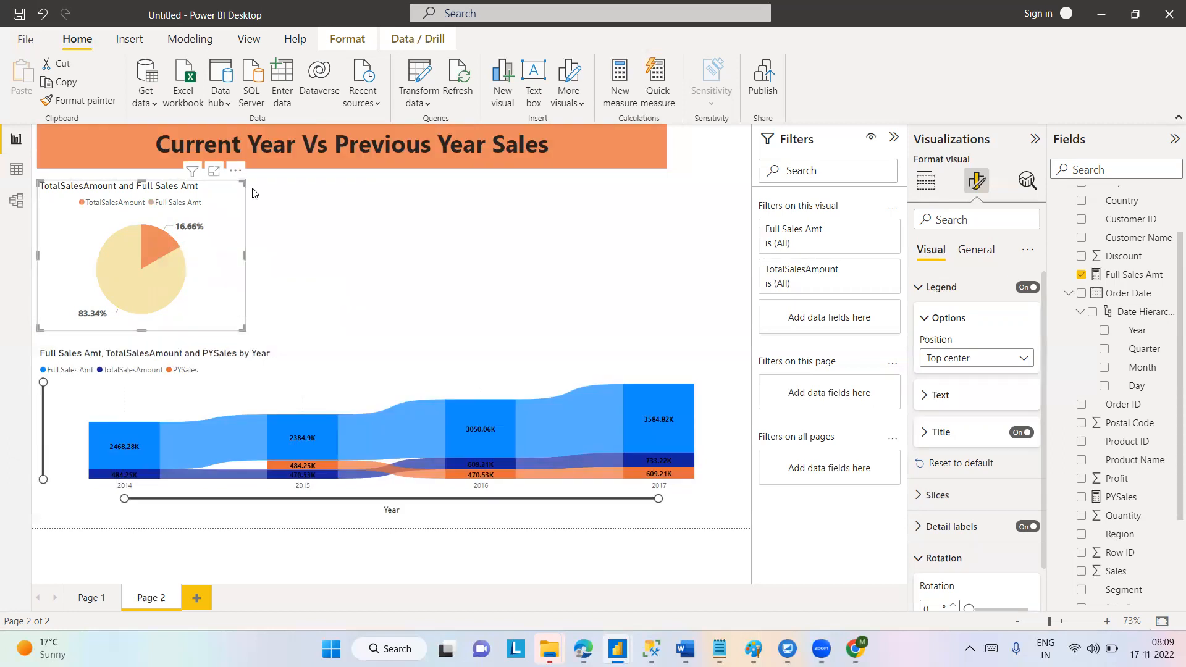
Check which sort directions and sort fields are offered for the pie chart, leaving the sorting as it is.
click(232, 174)
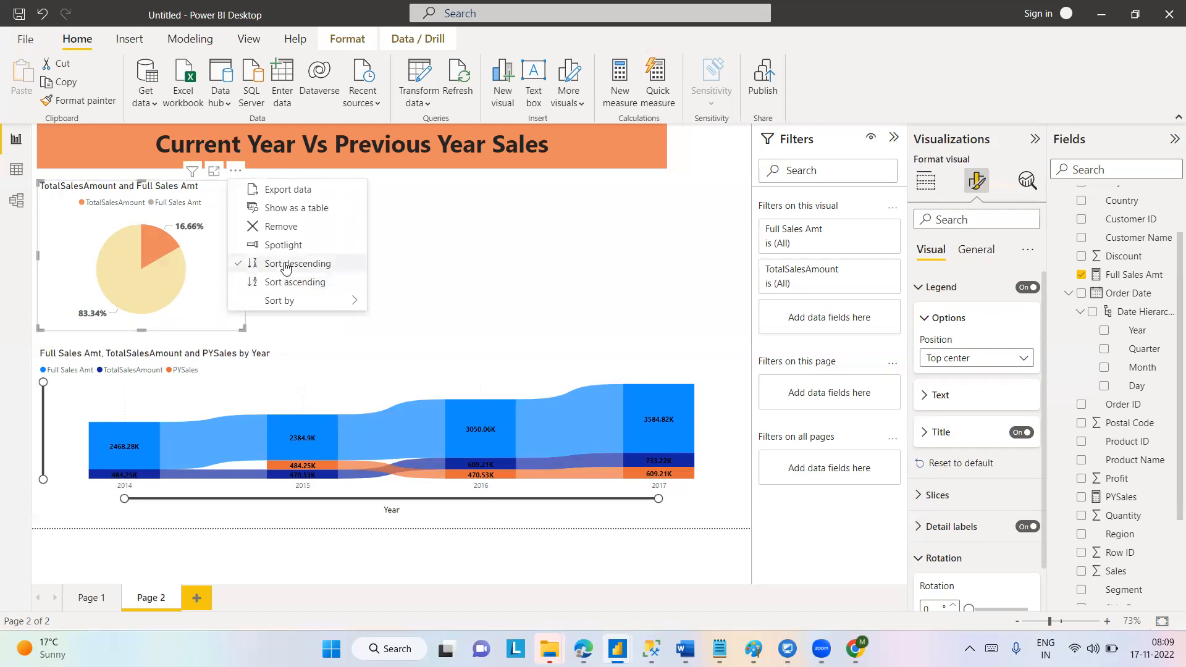
mouse_move(290, 301)
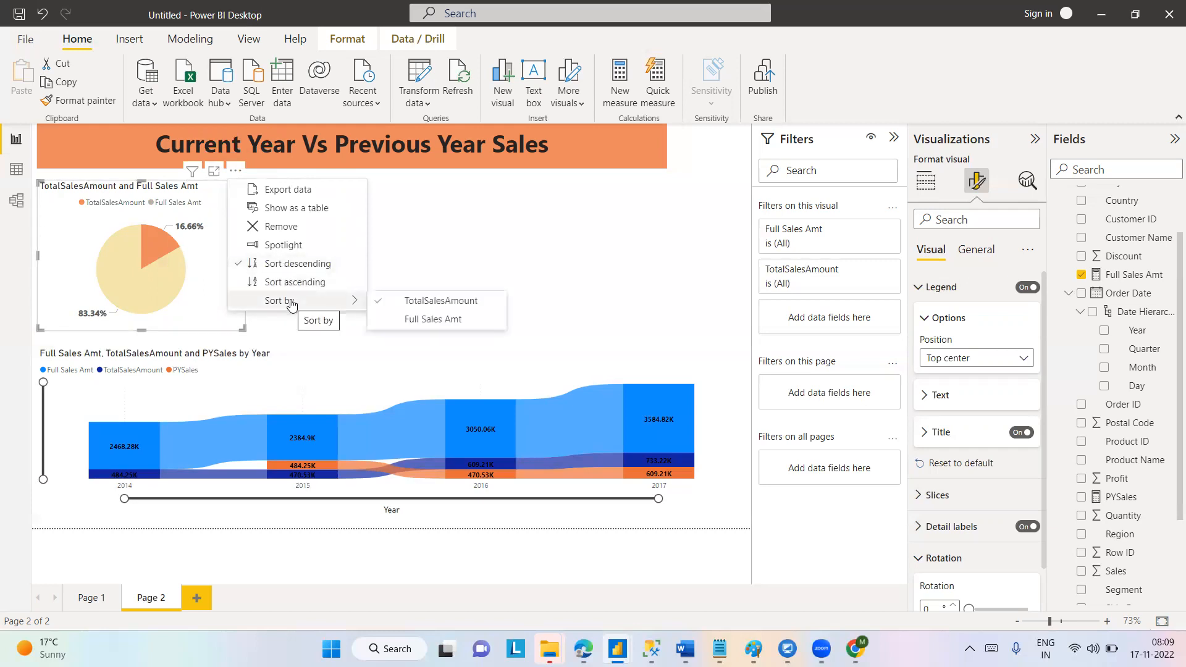
click(595, 225)
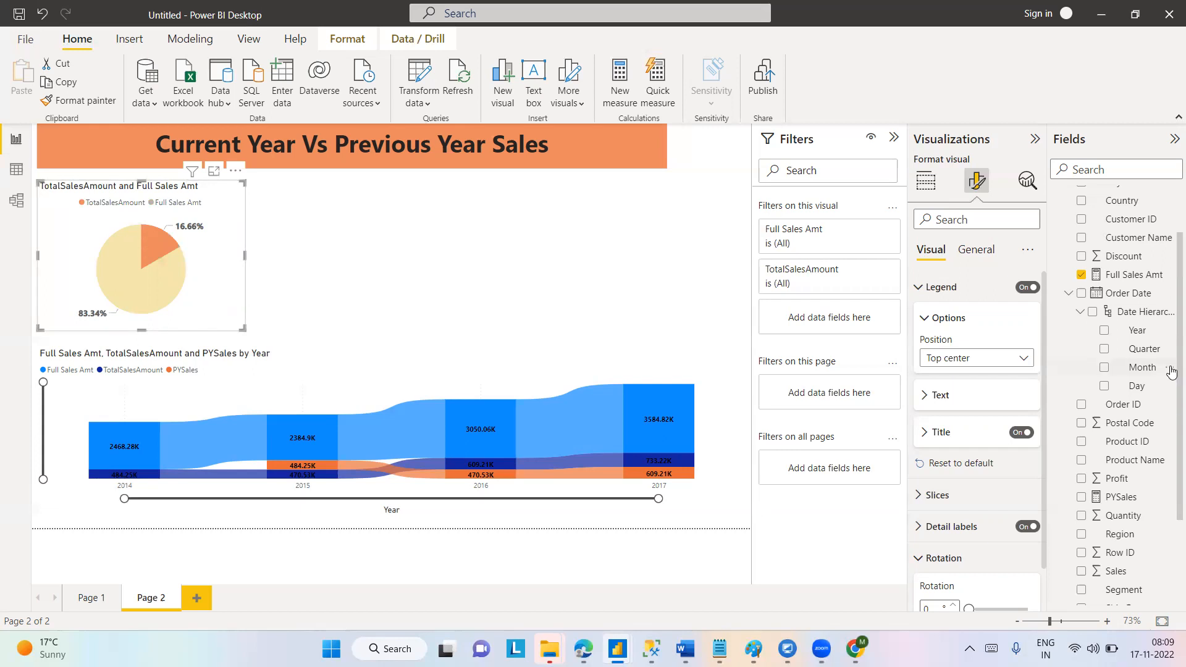
Set the pie chart's background colour to #F0E8E8 with 15% transparency.
click(986, 256)
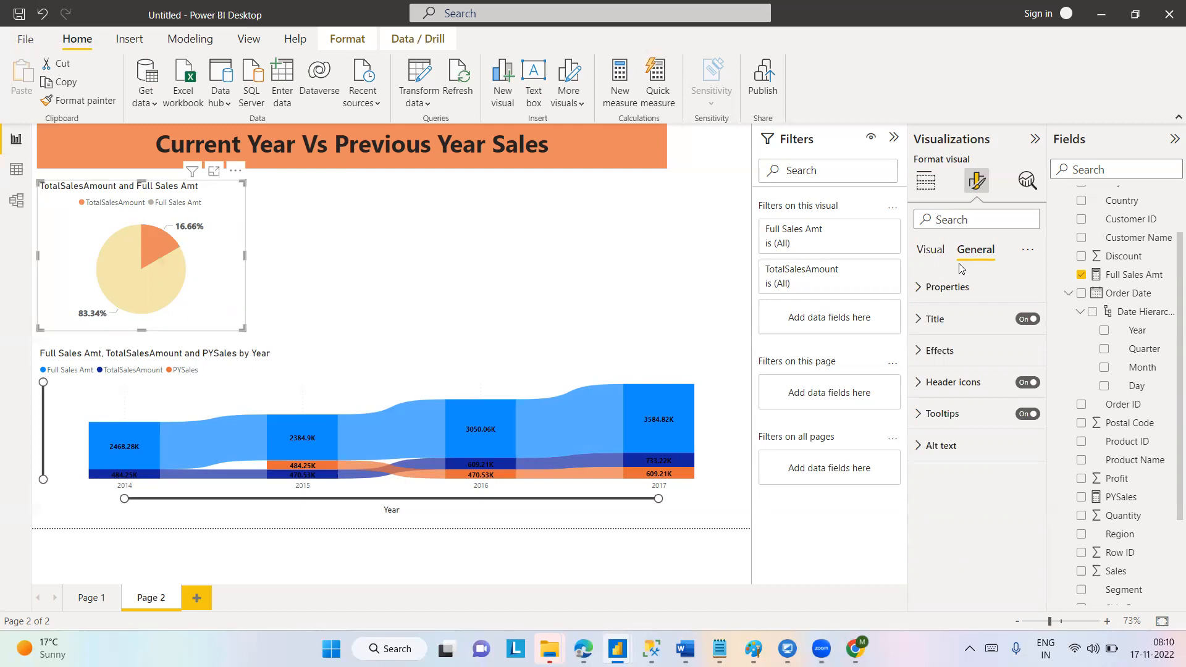
click(925, 352)
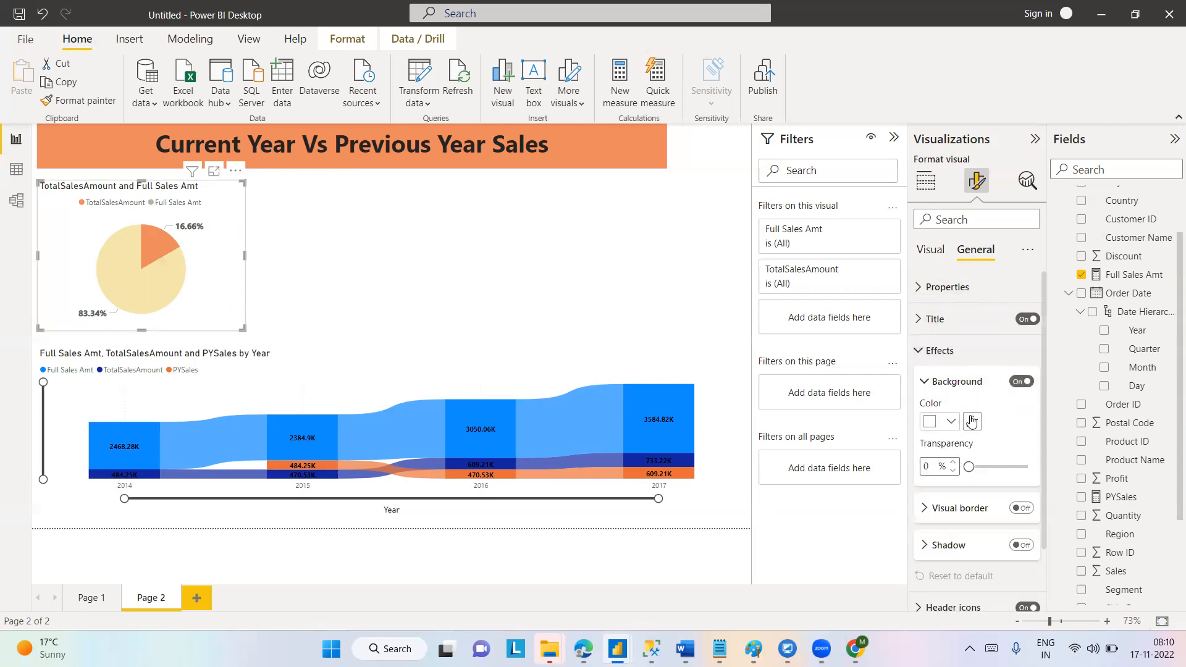
click(952, 422)
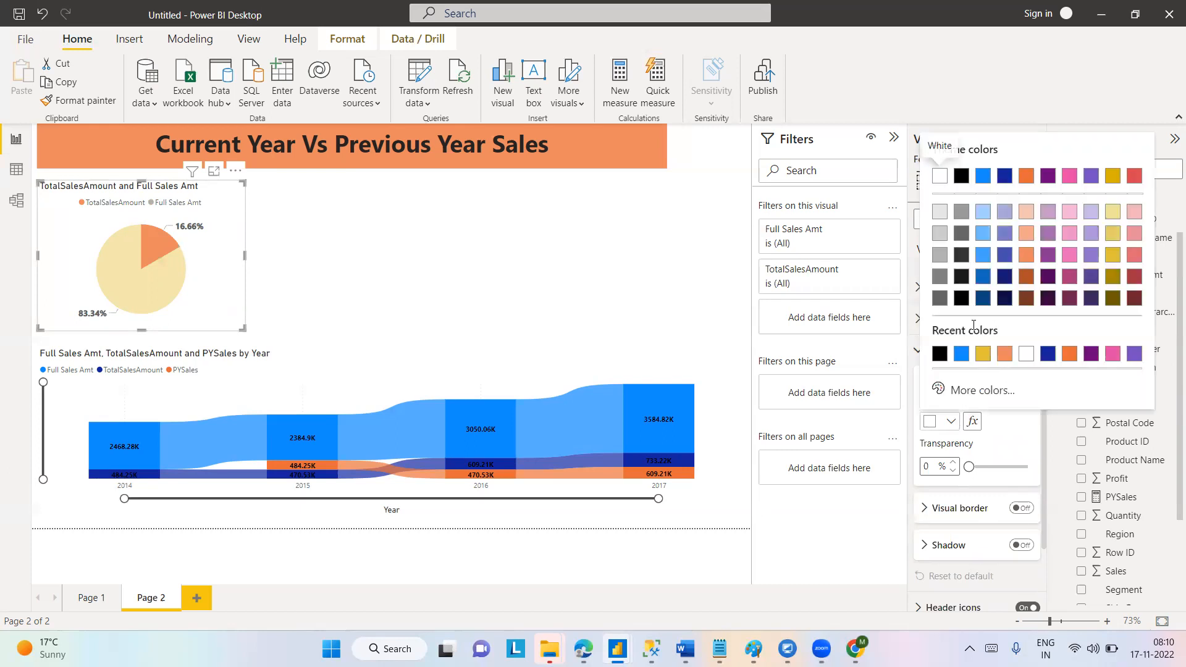
click(940, 216)
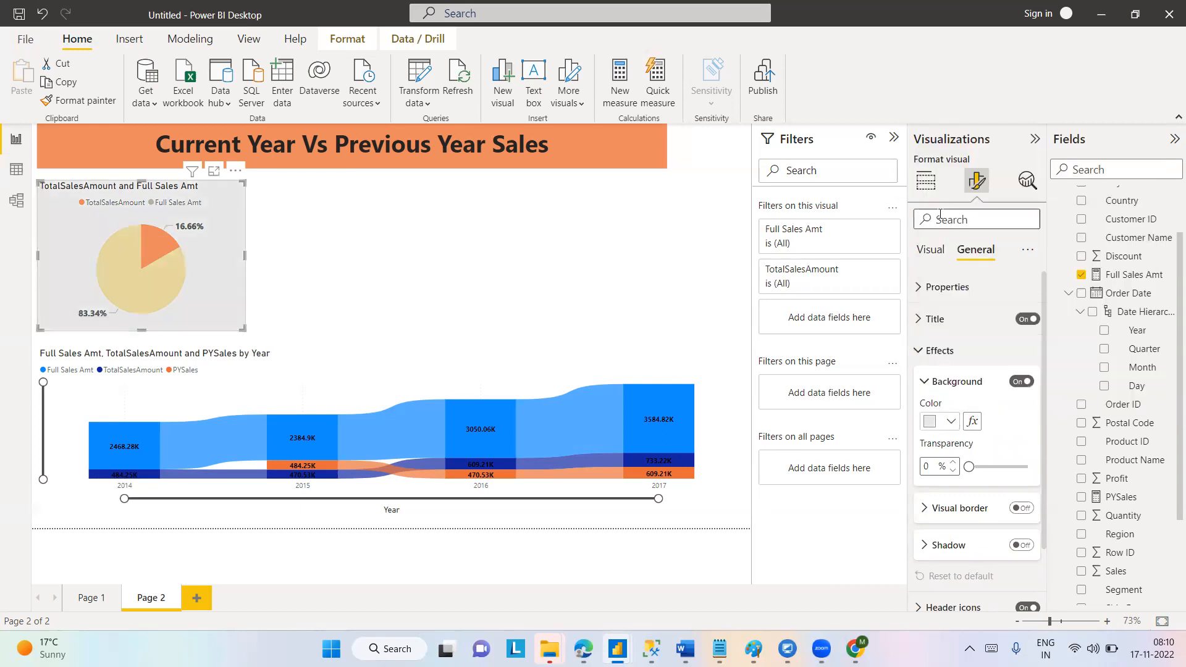
click(944, 421)
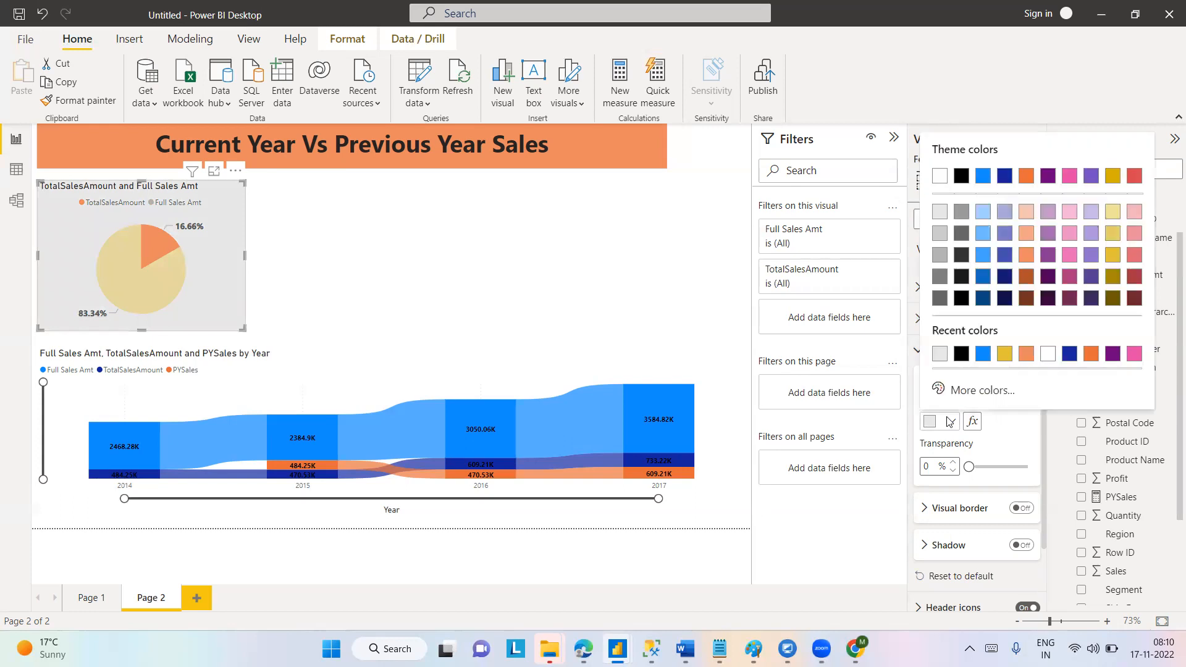
click(963, 391)
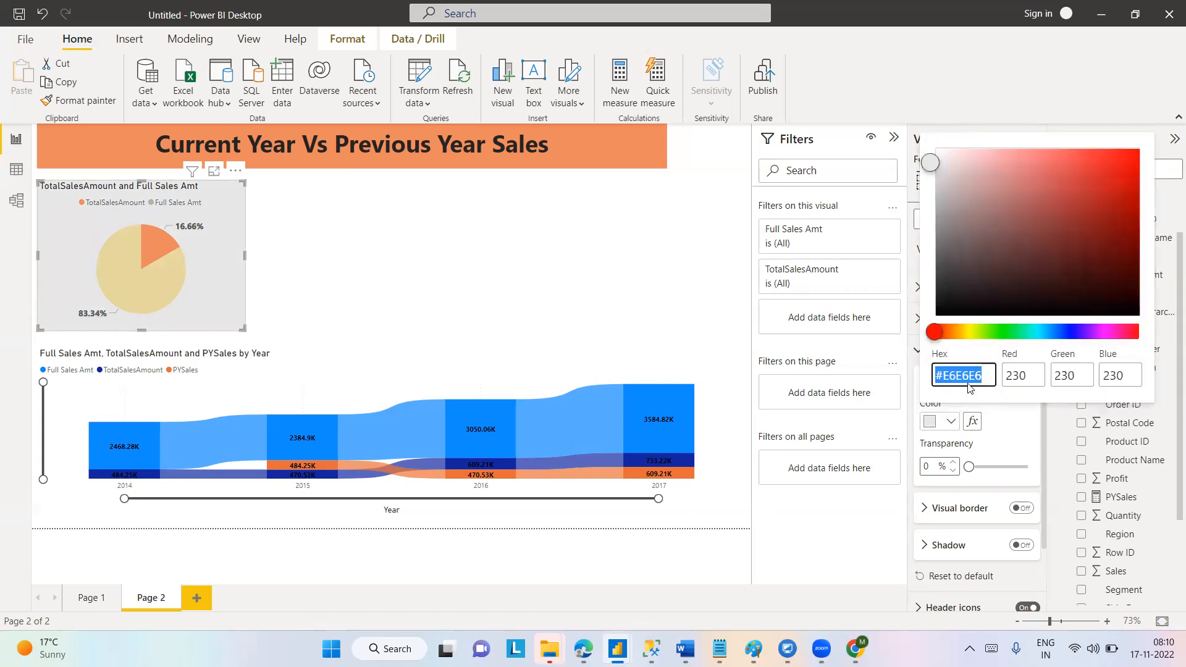
click(940, 157)
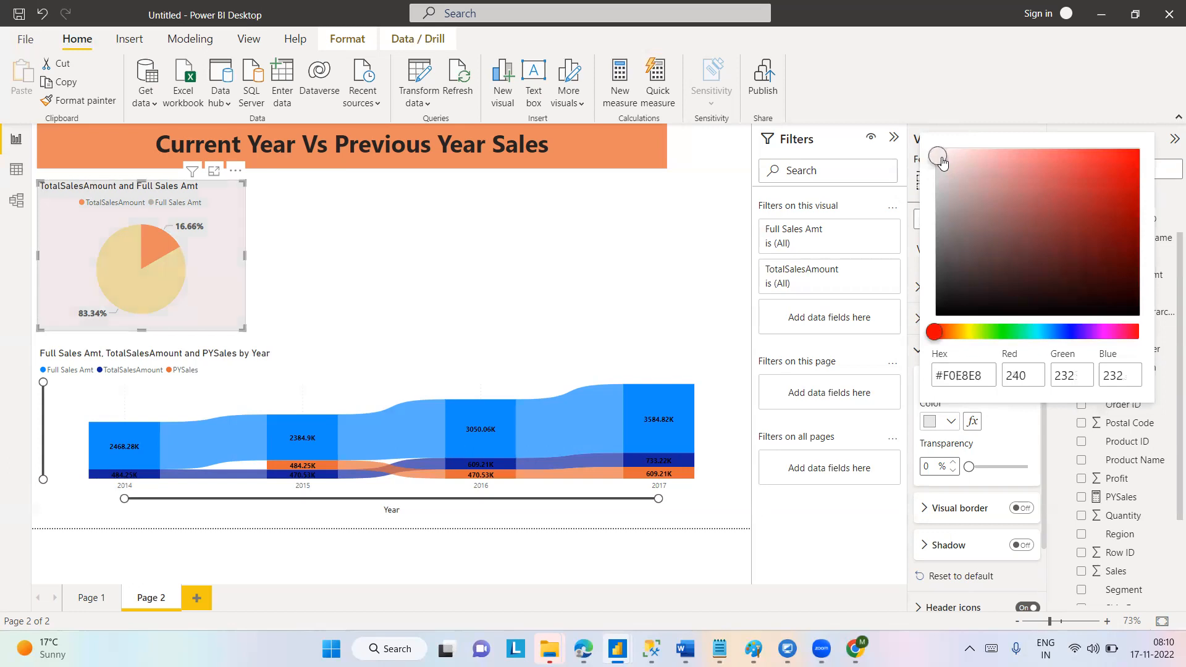
click(1016, 451)
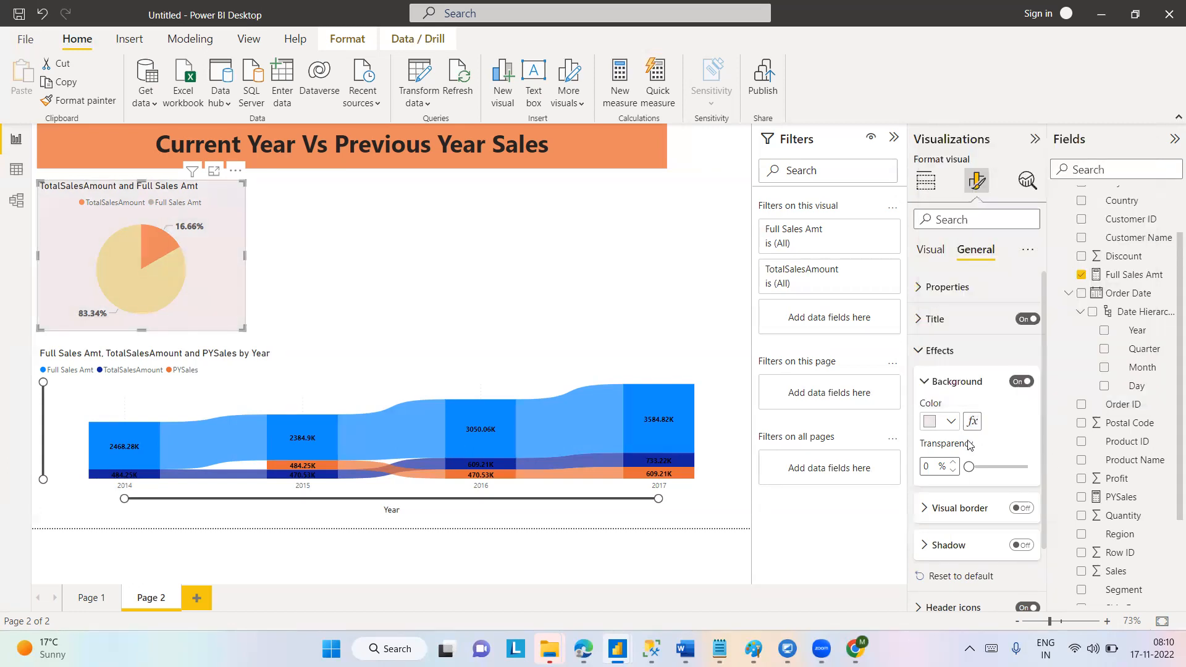
click(928, 467)
text(15)
Title the pie chart "Ind Sales vs complete sales amount" and set the title's heading style to Normal.
click(928, 319)
mouse_move(945, 365)
mouse_down()
mouse_move(1021, 363)
mouse_move(949, 357)
mouse_up()
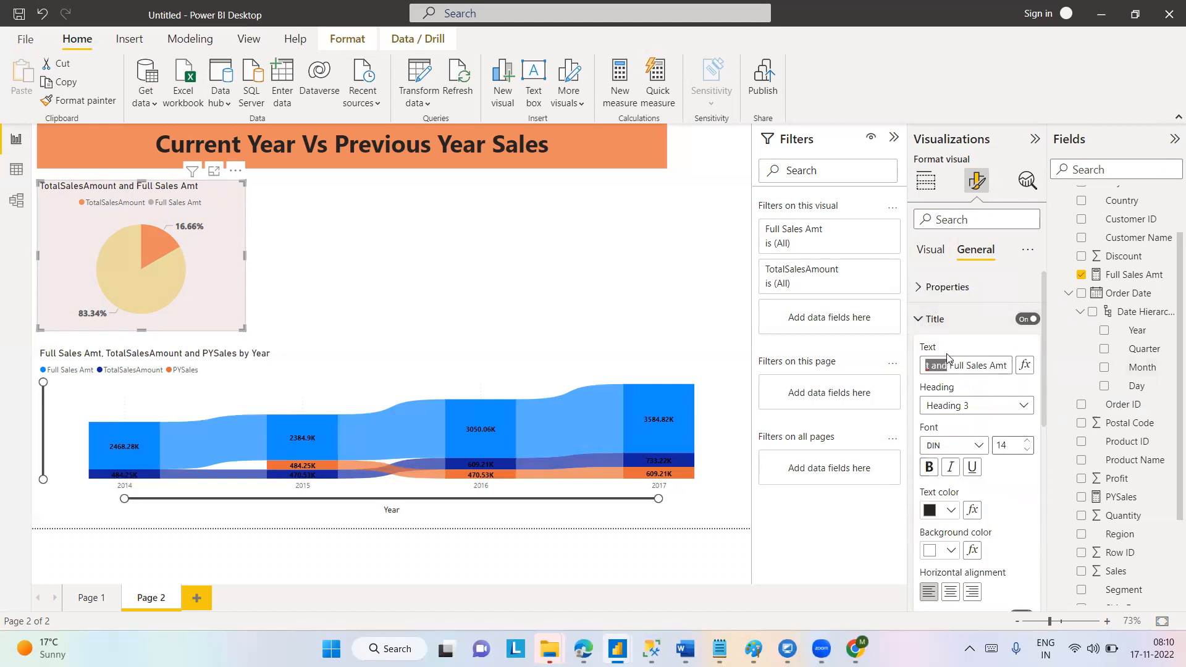
key(ctrl+a)
key(BackSpace)
key(Caps_Lock)
text(Ind)
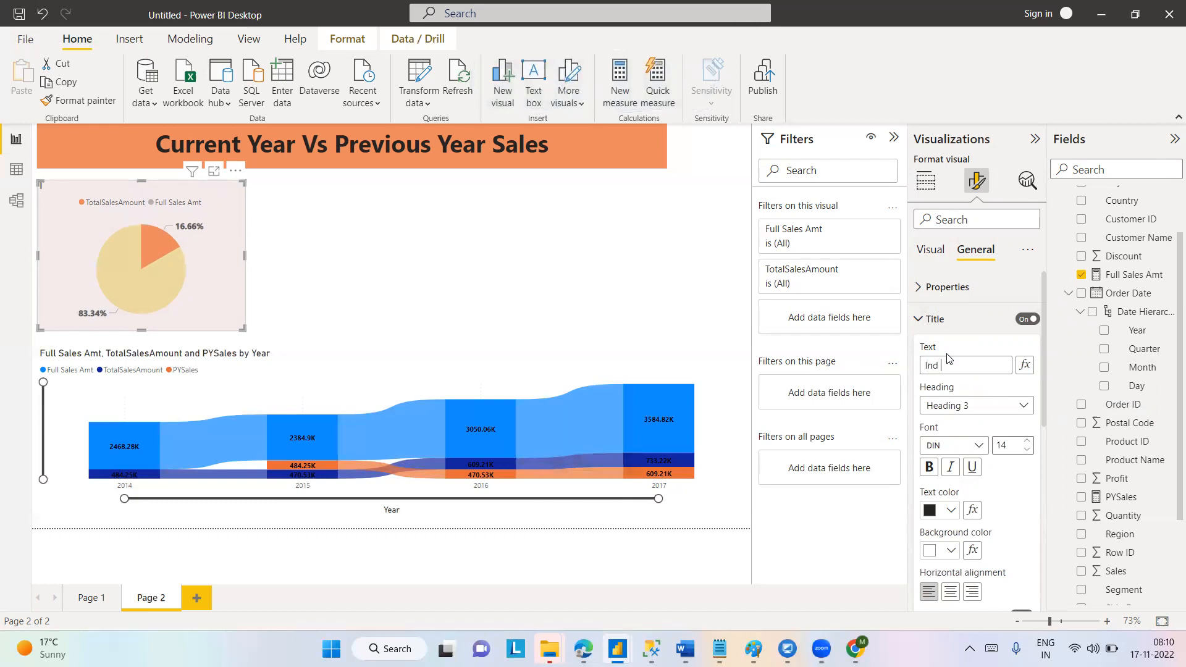
text( Sales vs complete sales amount)
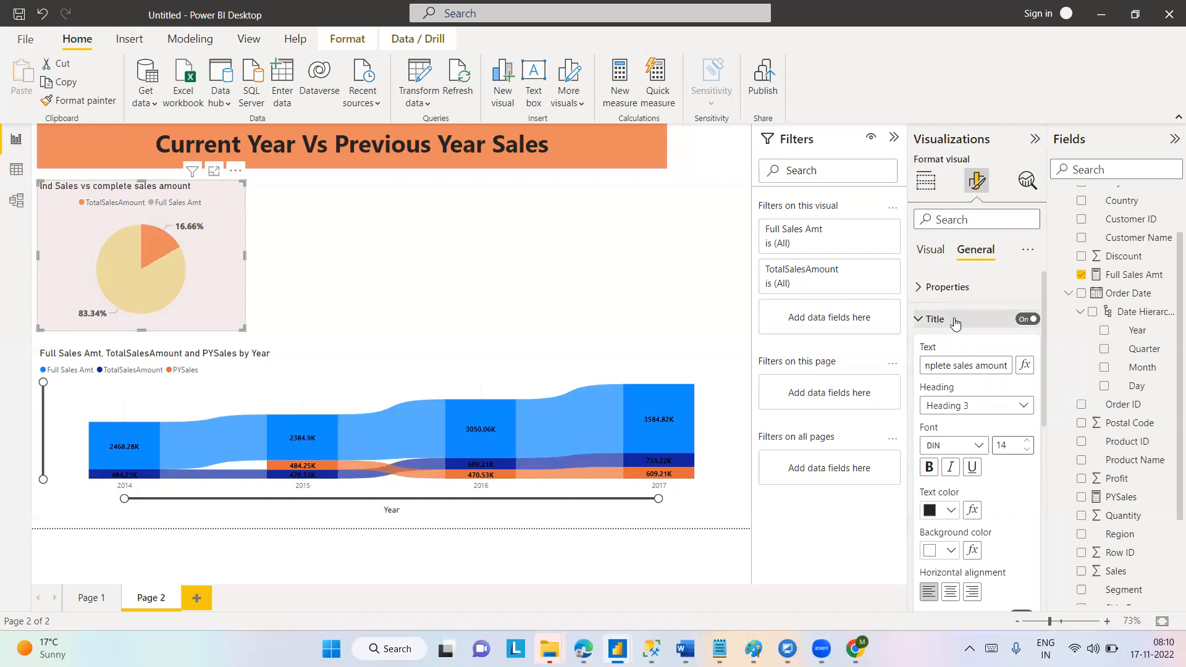
click(993, 406)
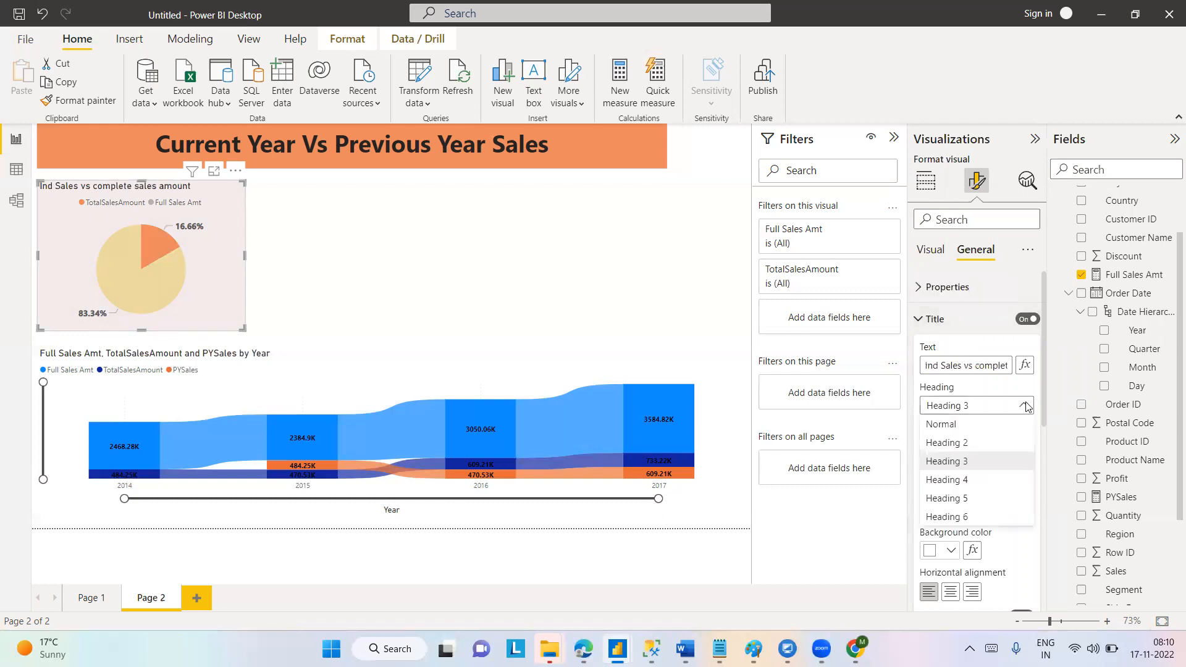
click(965, 426)
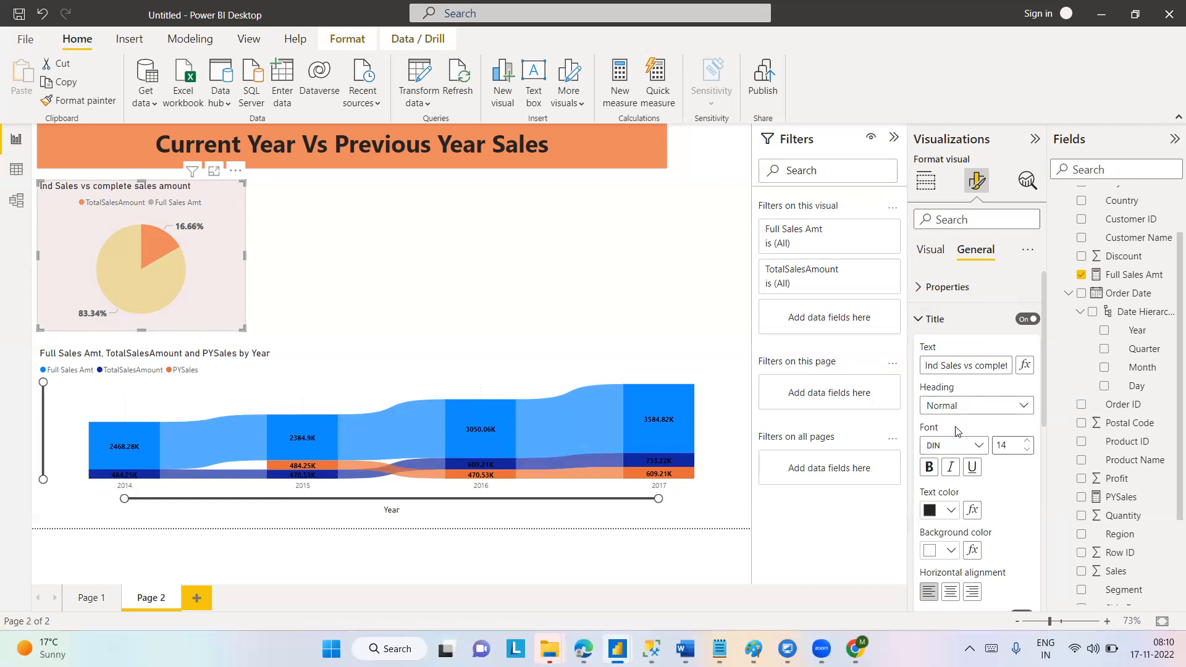
Set the pie chart title's heading style to Heading 5 and its font to Segoe UI Bold, and centre the title.
click(1025, 407)
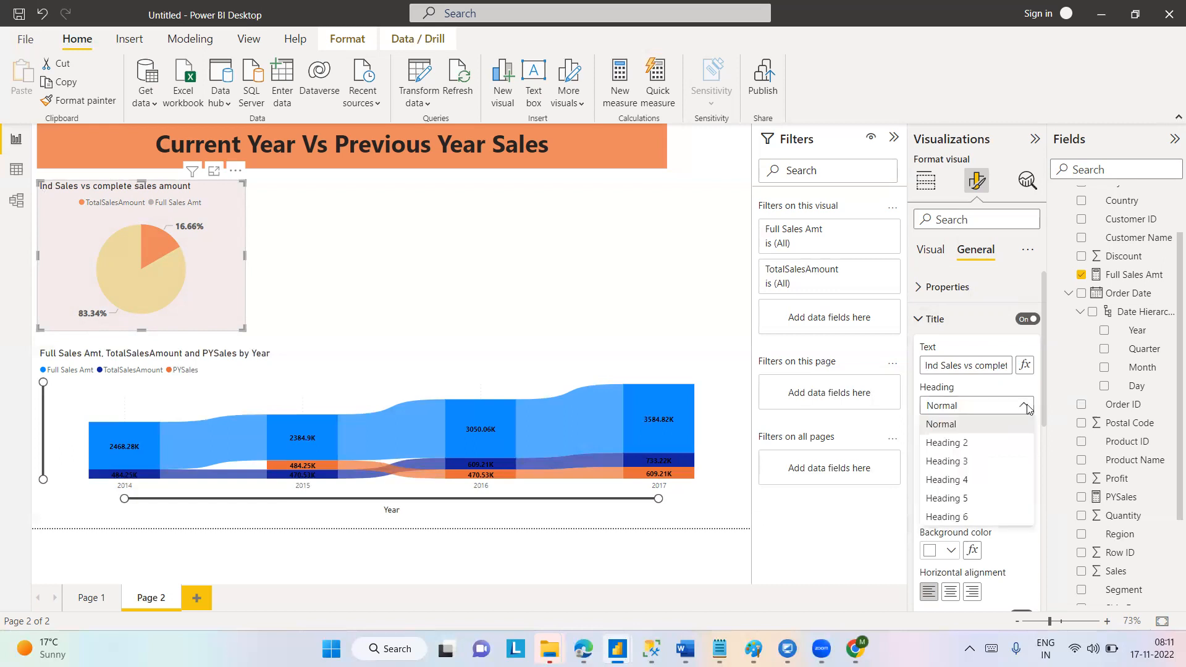
click(942, 506)
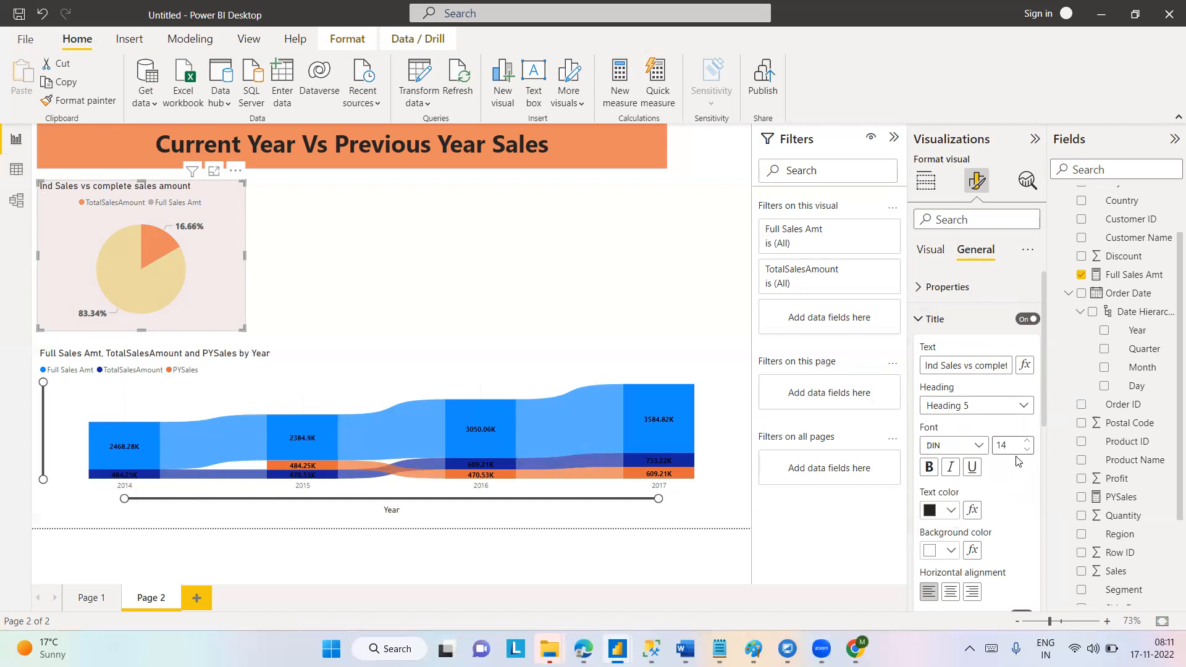
click(978, 446)
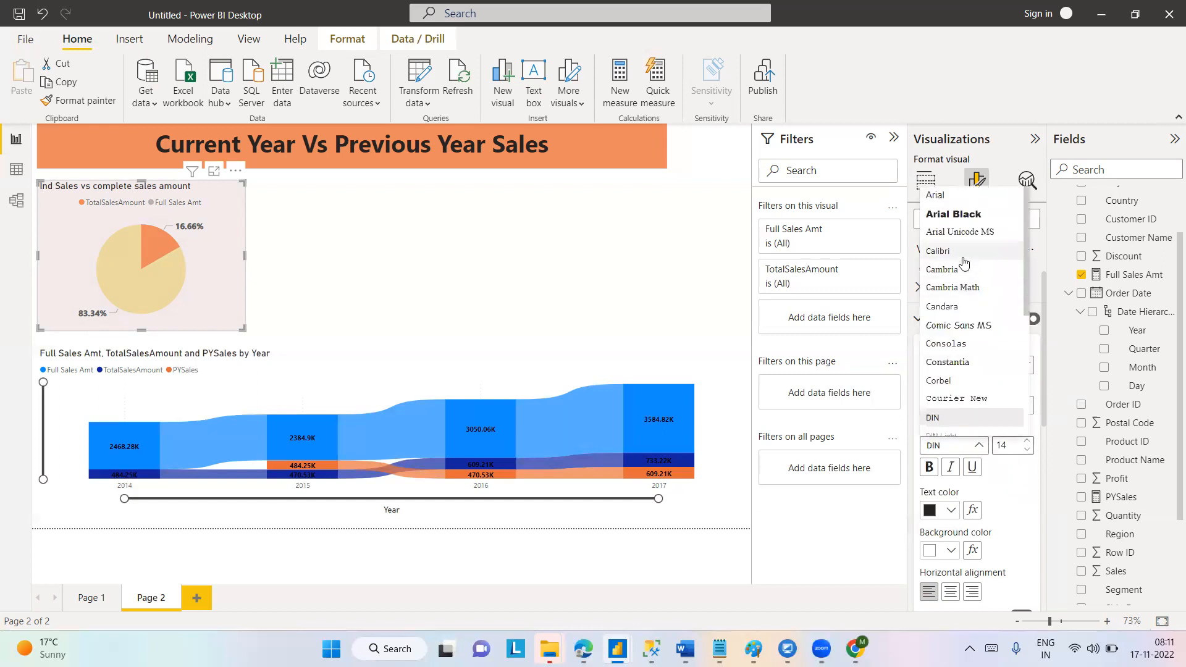
scroll(1028, 291, down, 4)
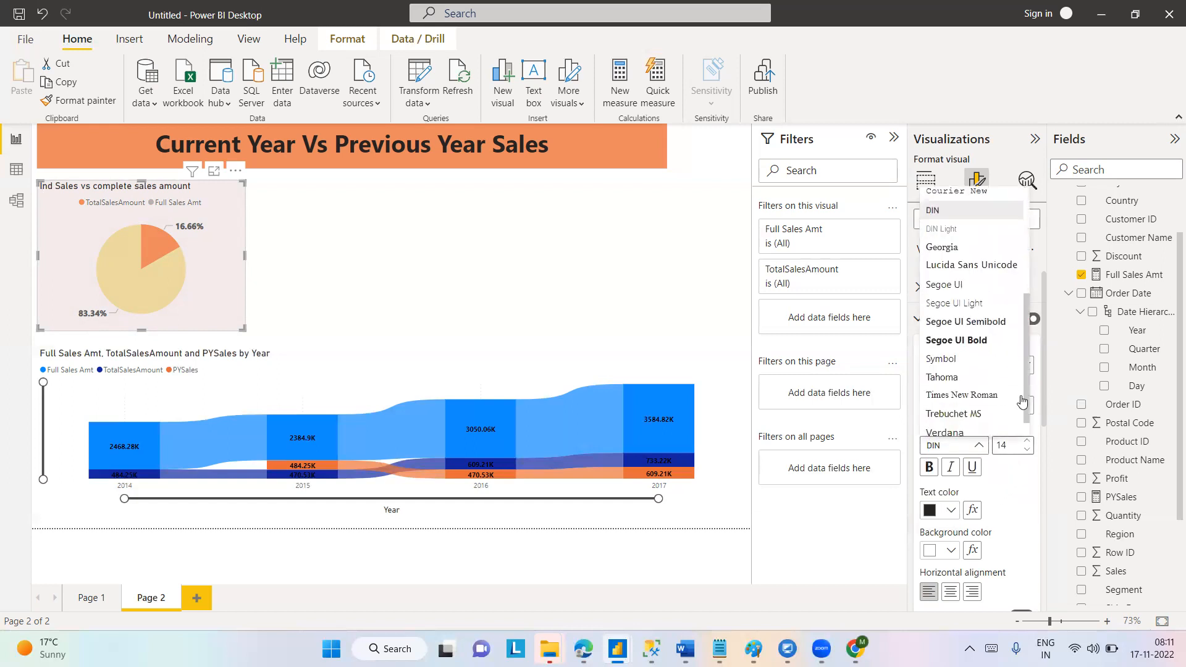
click(975, 341)
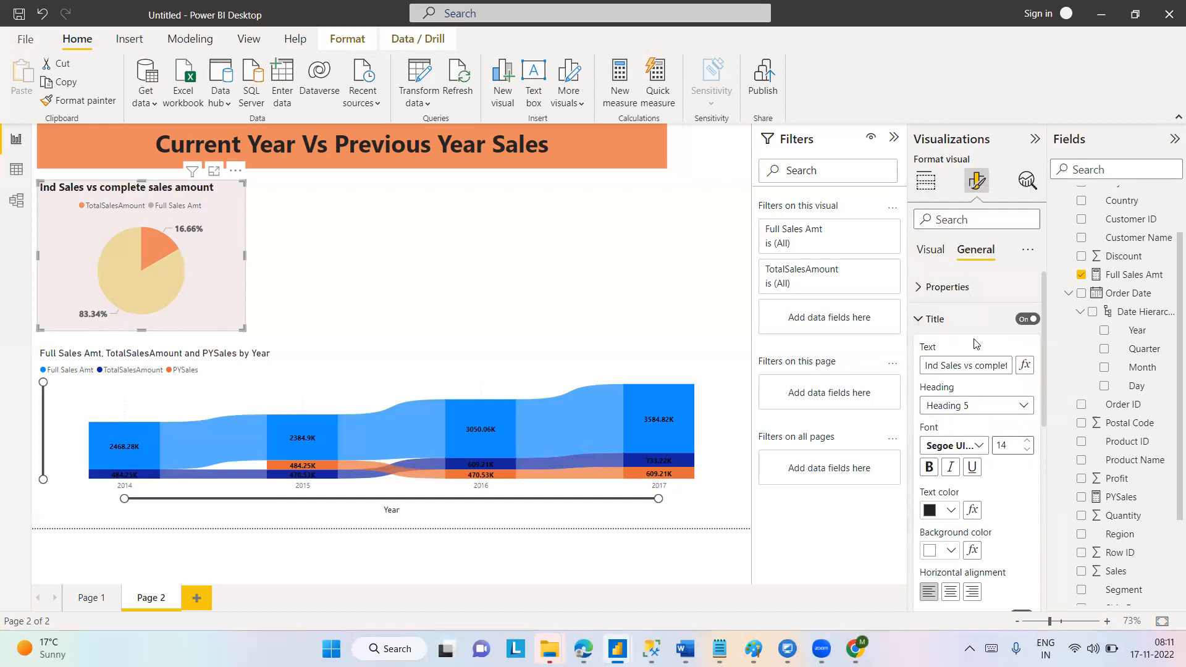
click(951, 595)
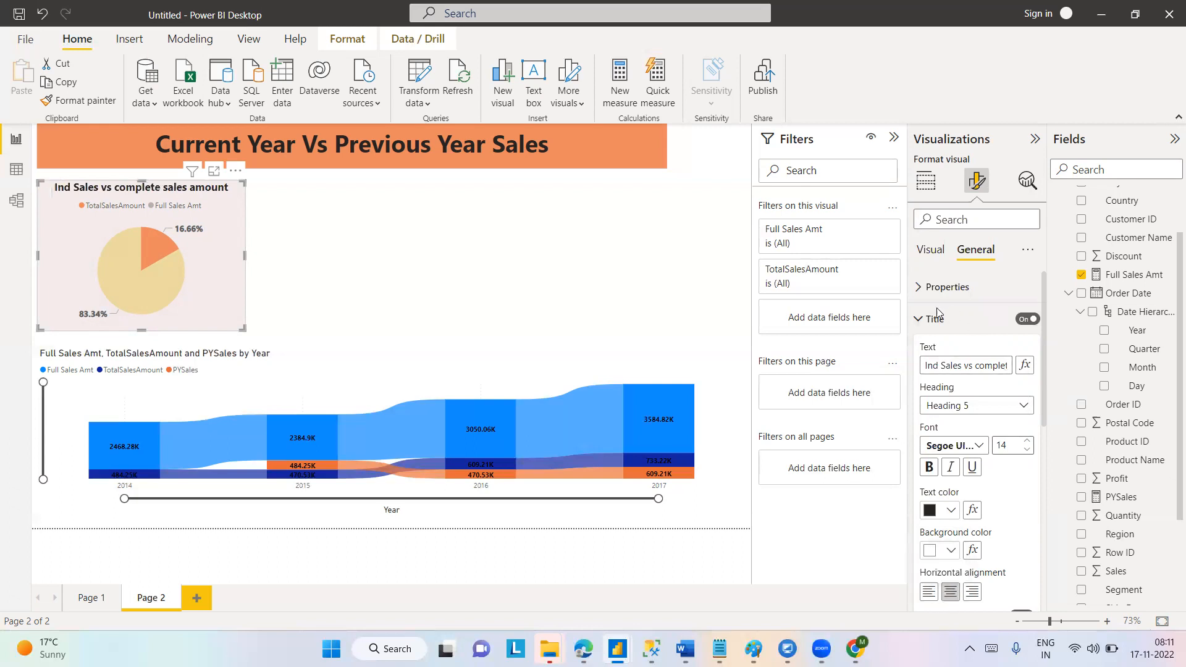
click(917, 320)
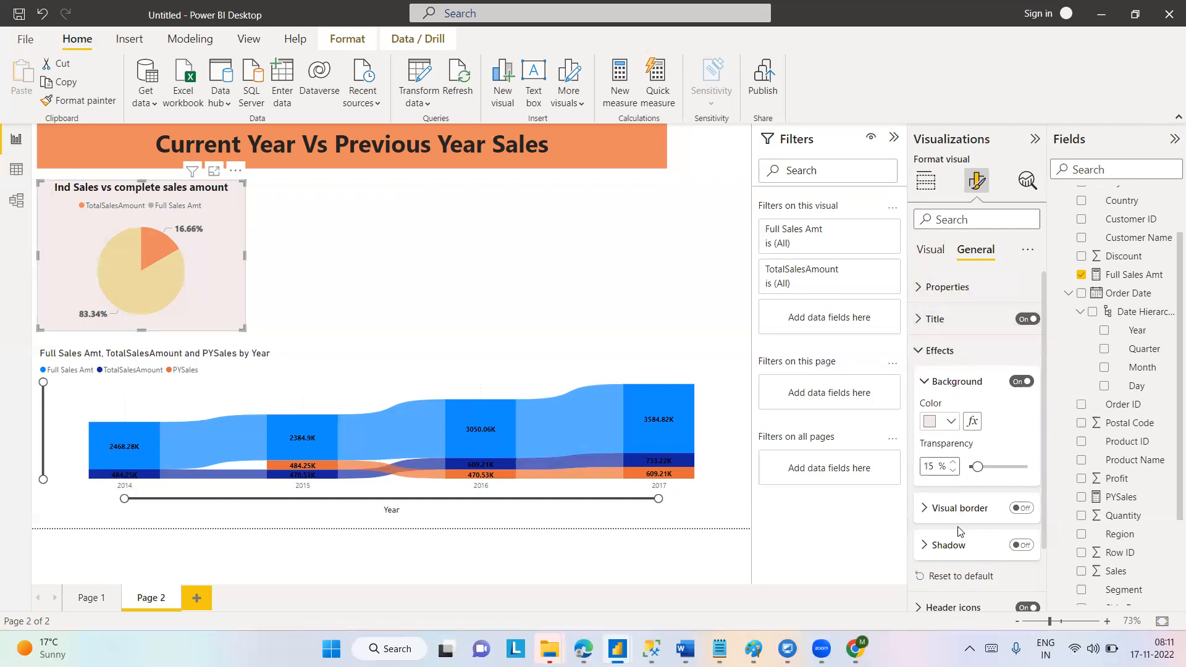
Turn on the pie chart's visual border and set its rounded corners to 15 px.
click(1023, 509)
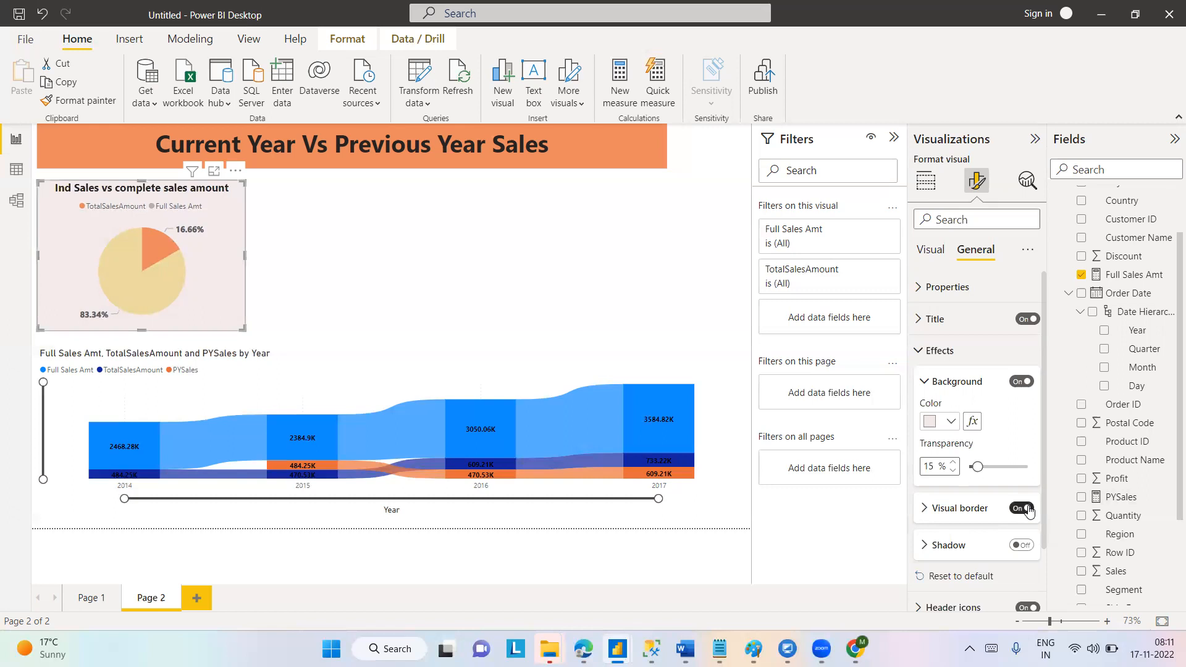
click(925, 508)
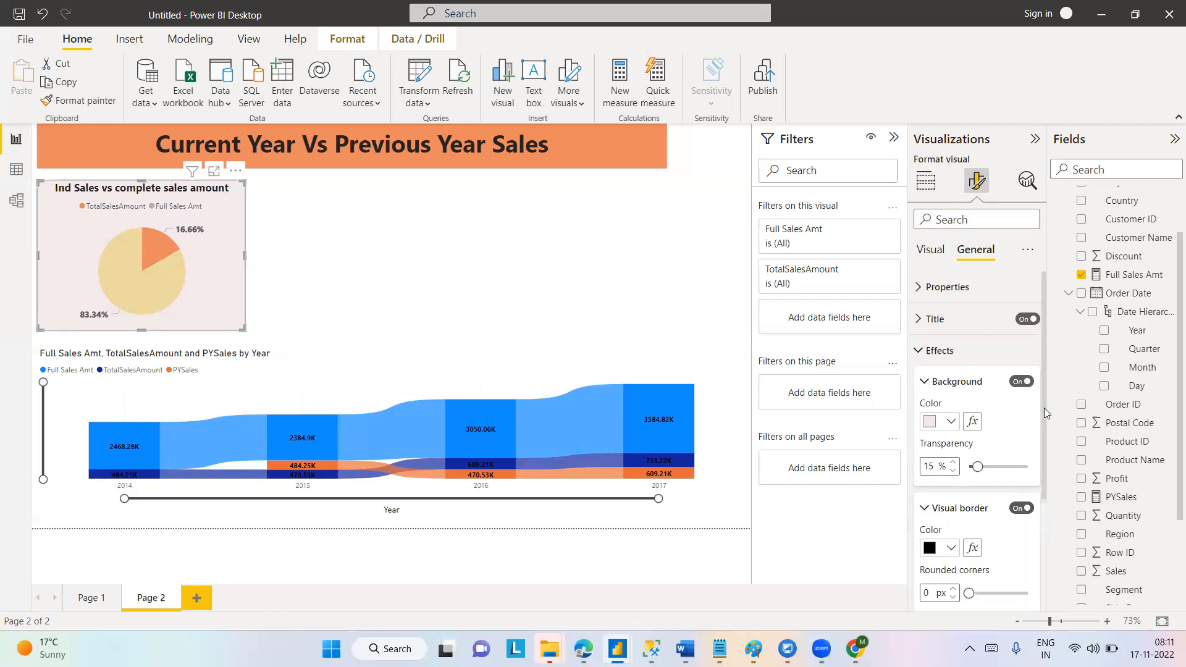
drag(1044, 408, 1042, 496)
double_click(928, 464)
text(15)
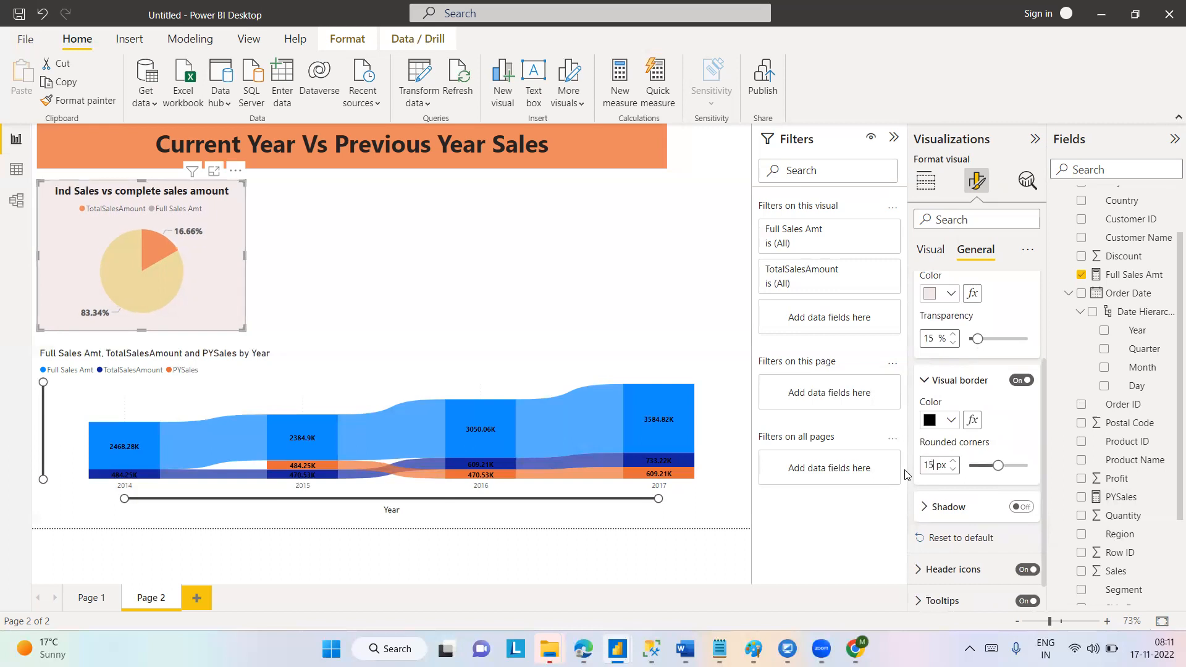
click(648, 263)
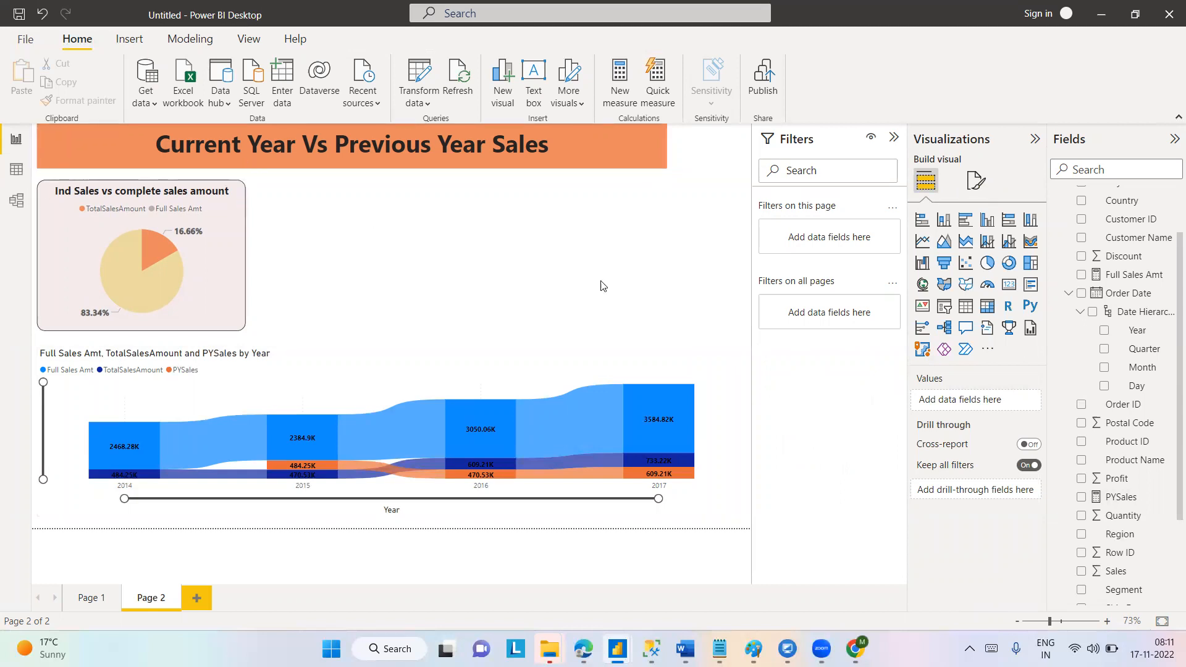
Turn on the shadow effect for the pie chart.
click(217, 247)
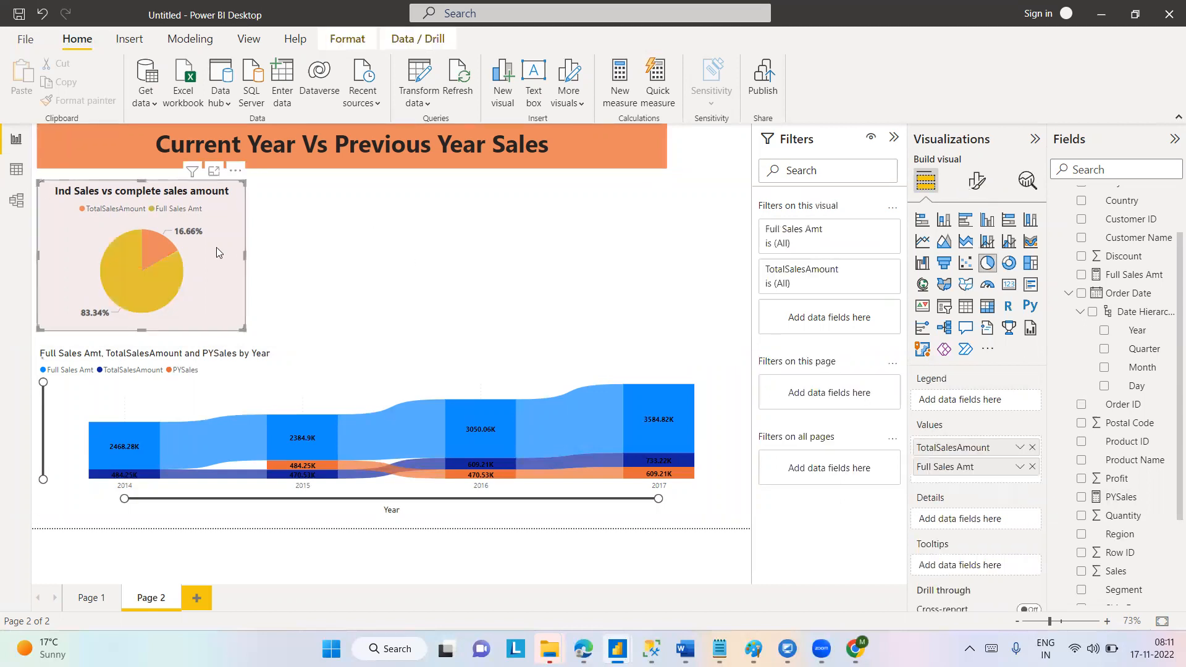
click(975, 183)
click(971, 251)
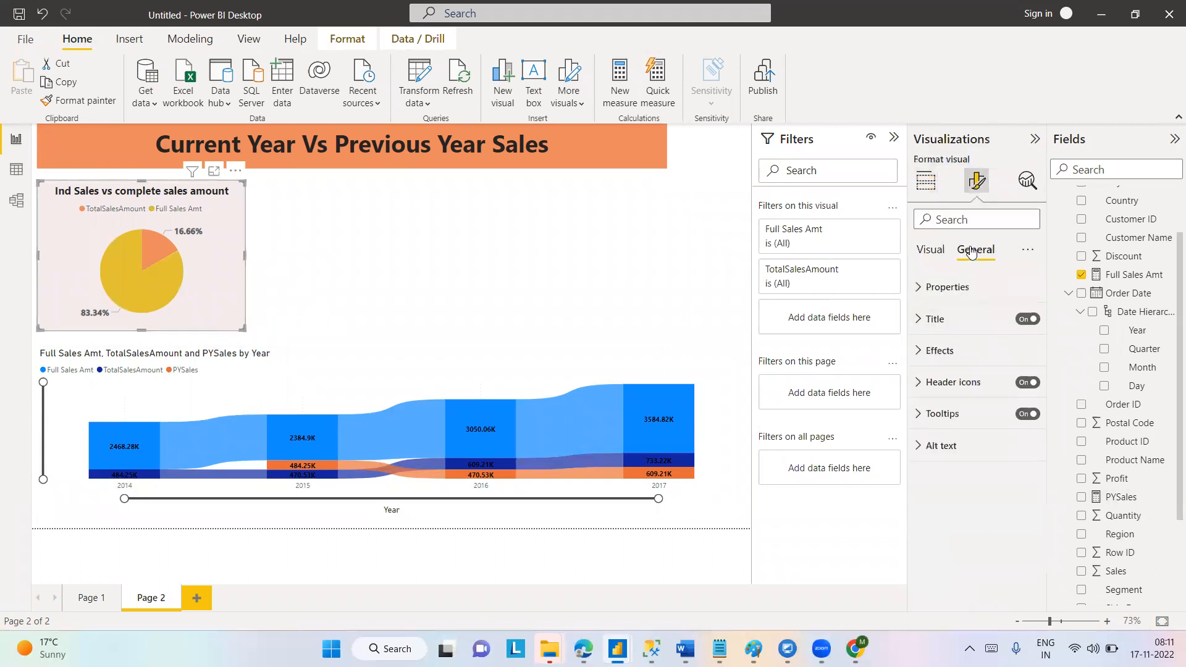
click(917, 351)
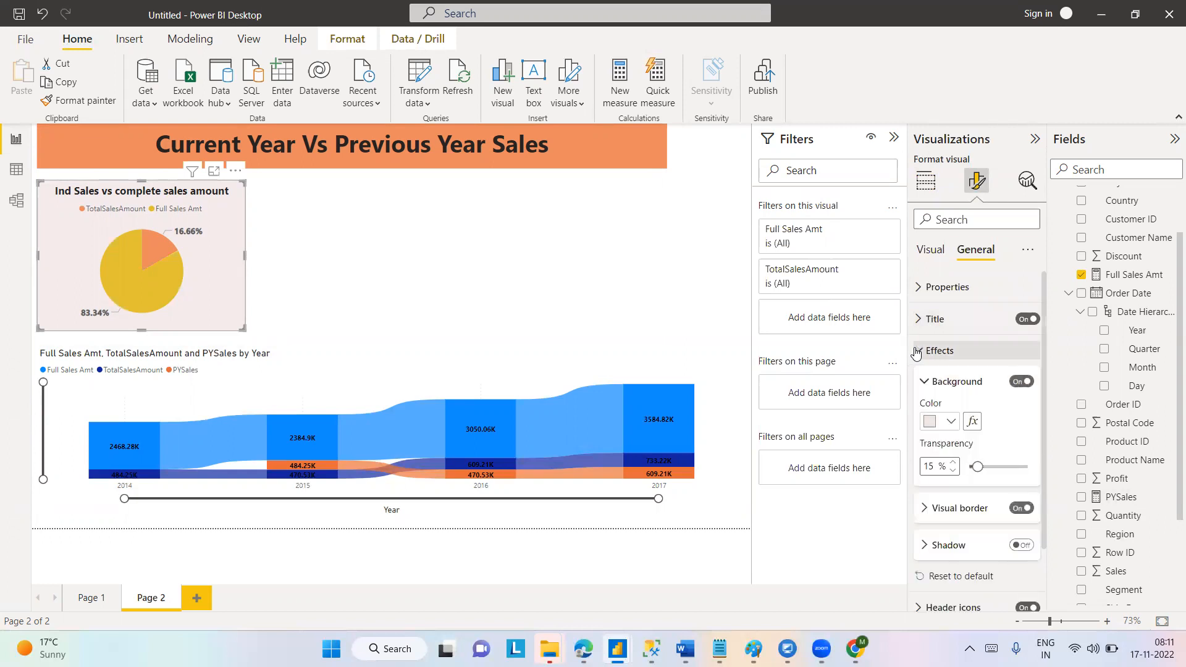
click(916, 352)
click(917, 351)
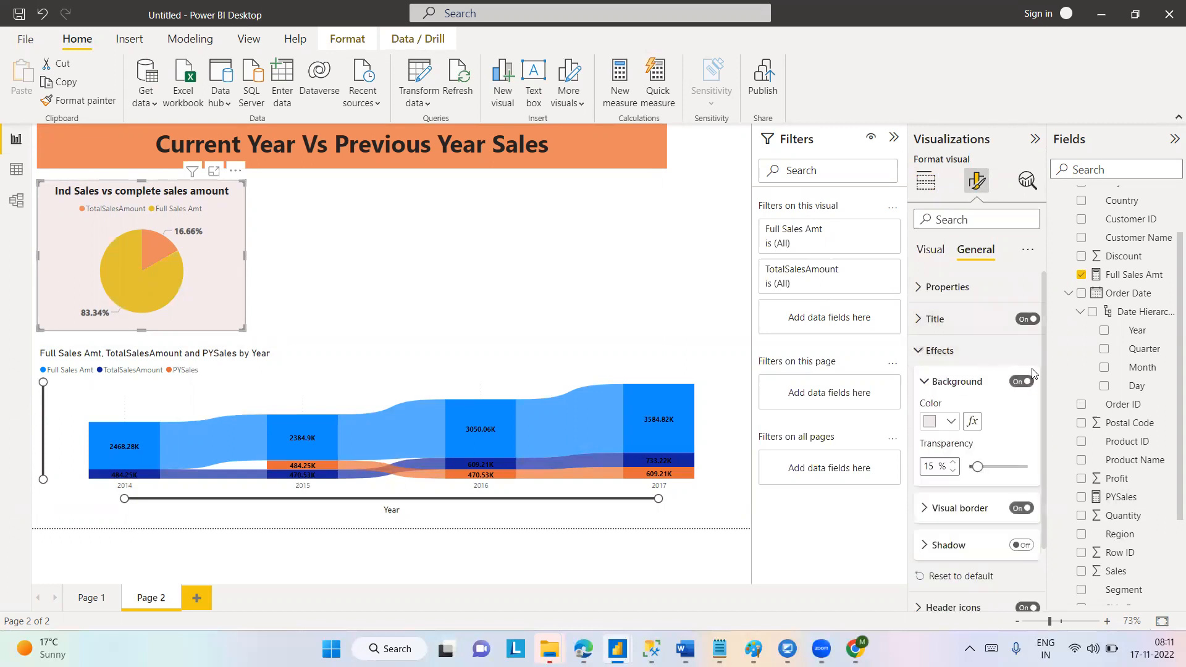
scroll(1050, 501, down, 2)
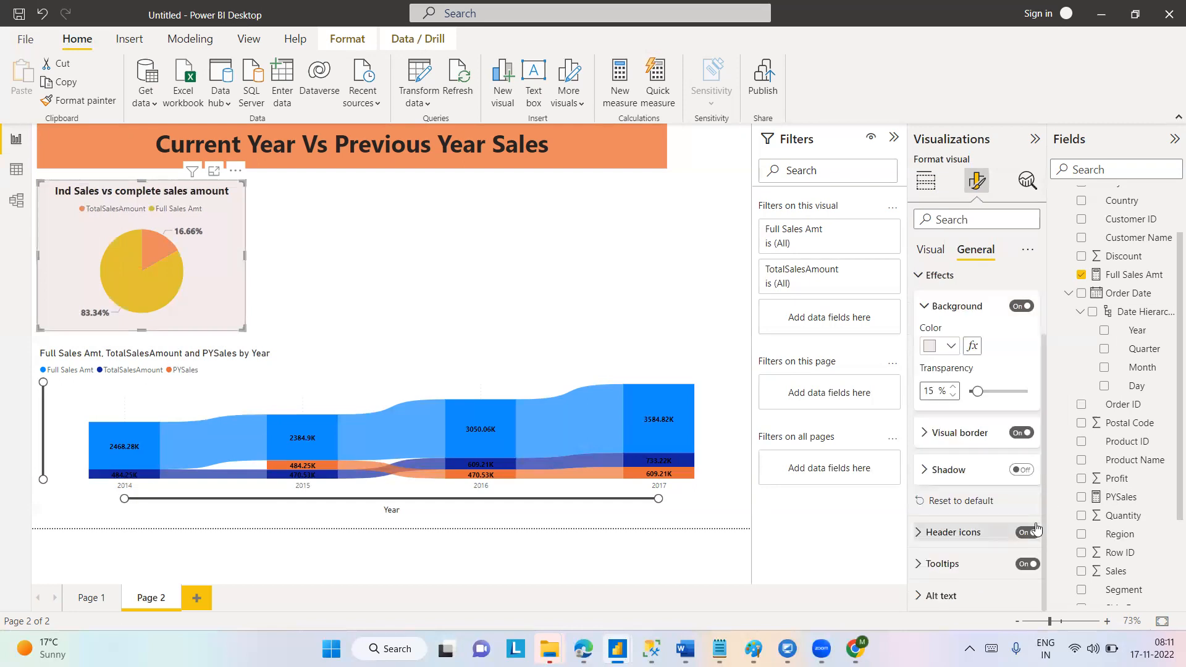
click(1023, 471)
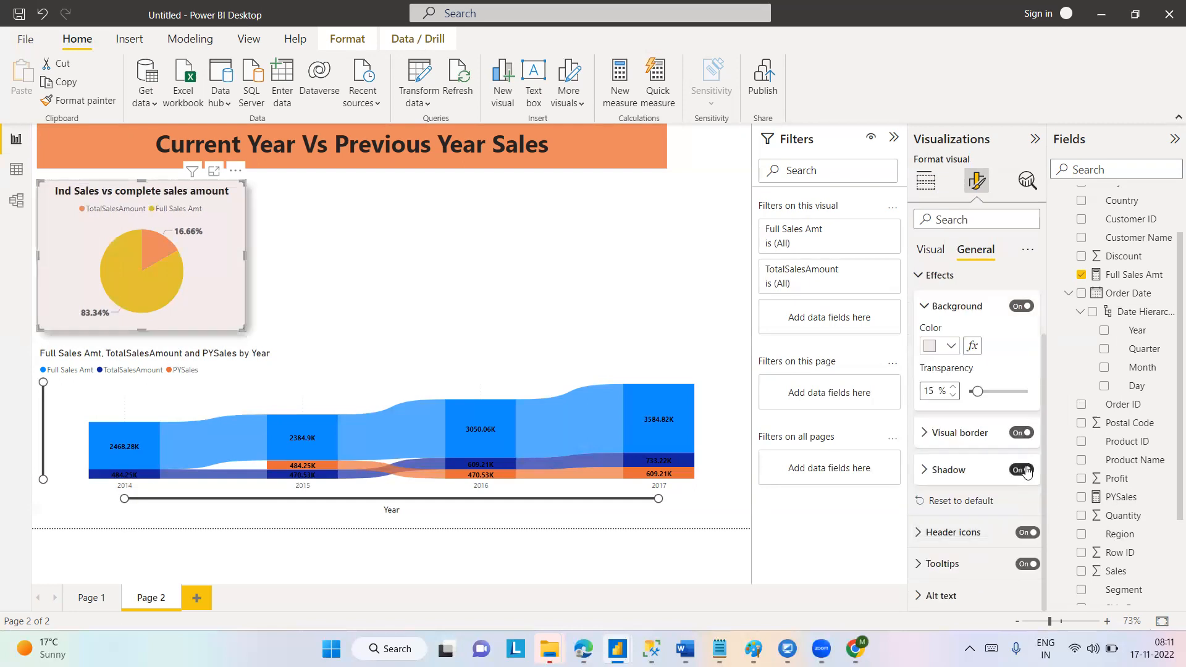
click(468, 261)
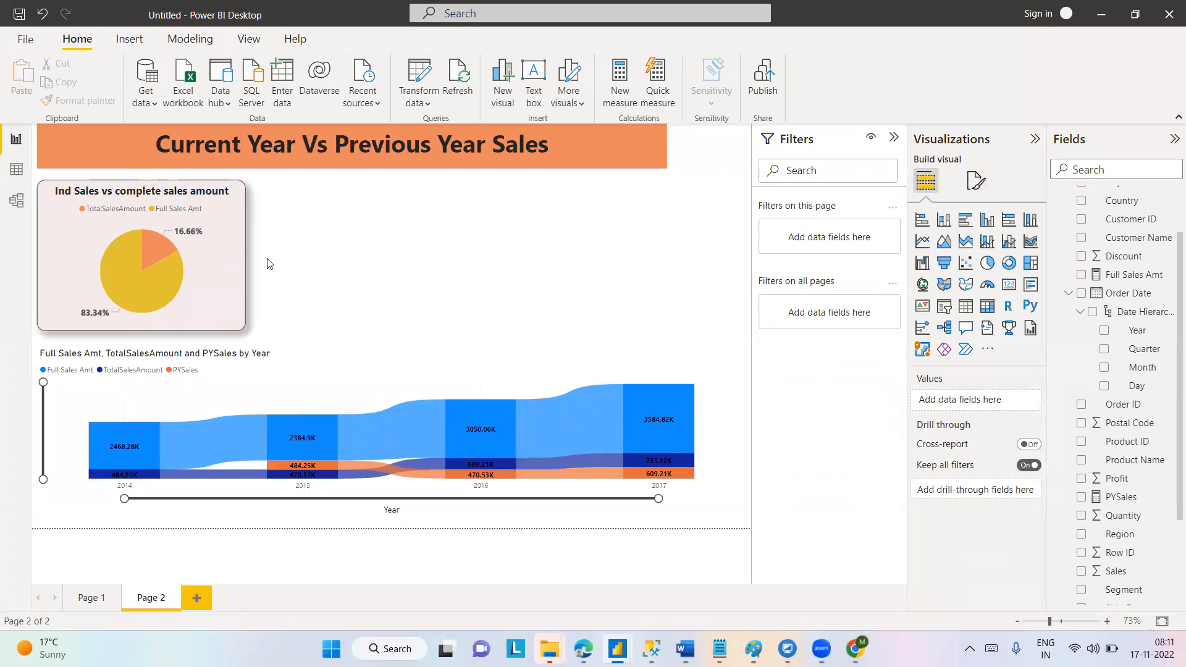
Check the colour, offset and position options of the pie chart's shadow, leaving them as they are.
click(233, 243)
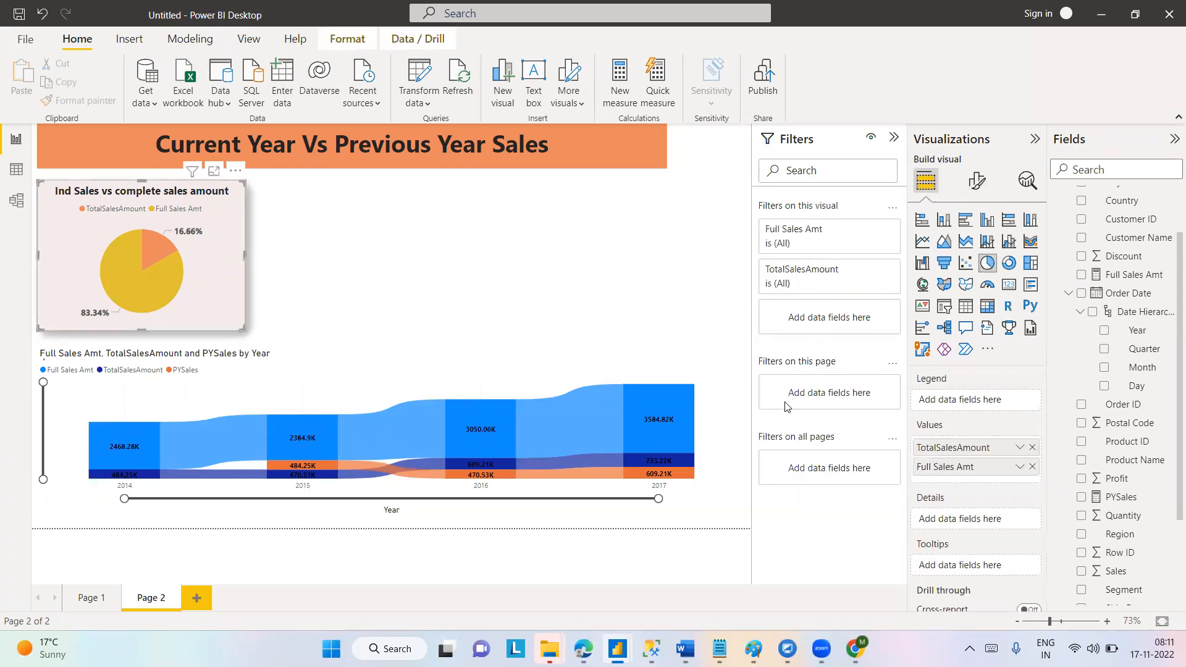
click(977, 180)
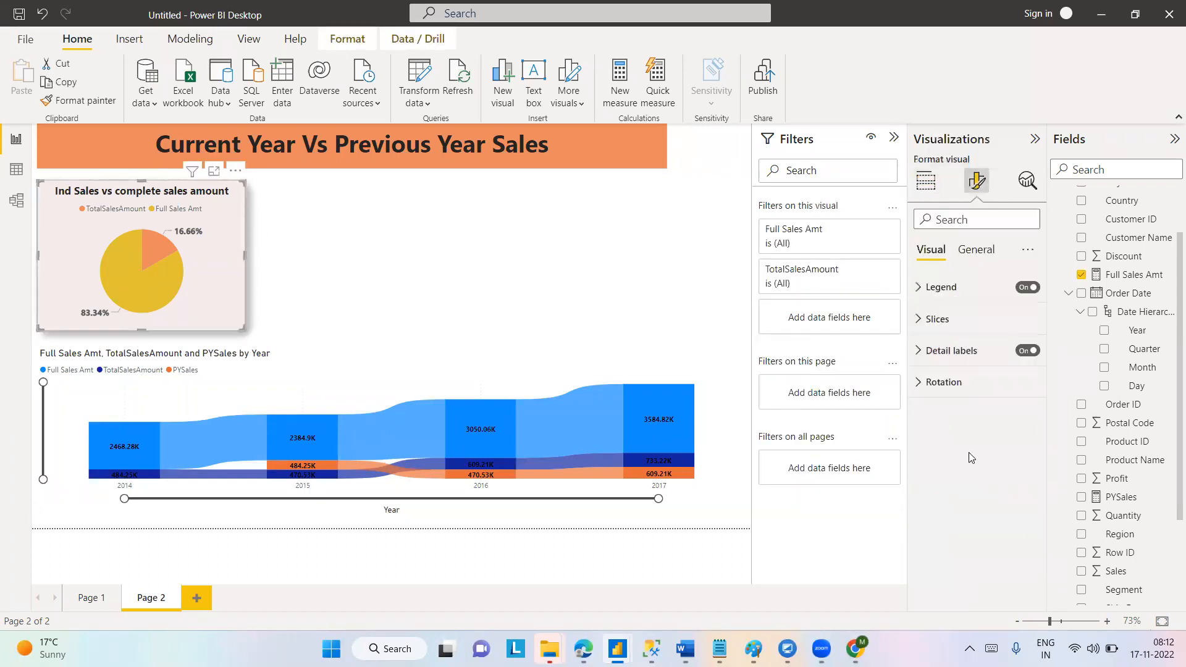
click(969, 250)
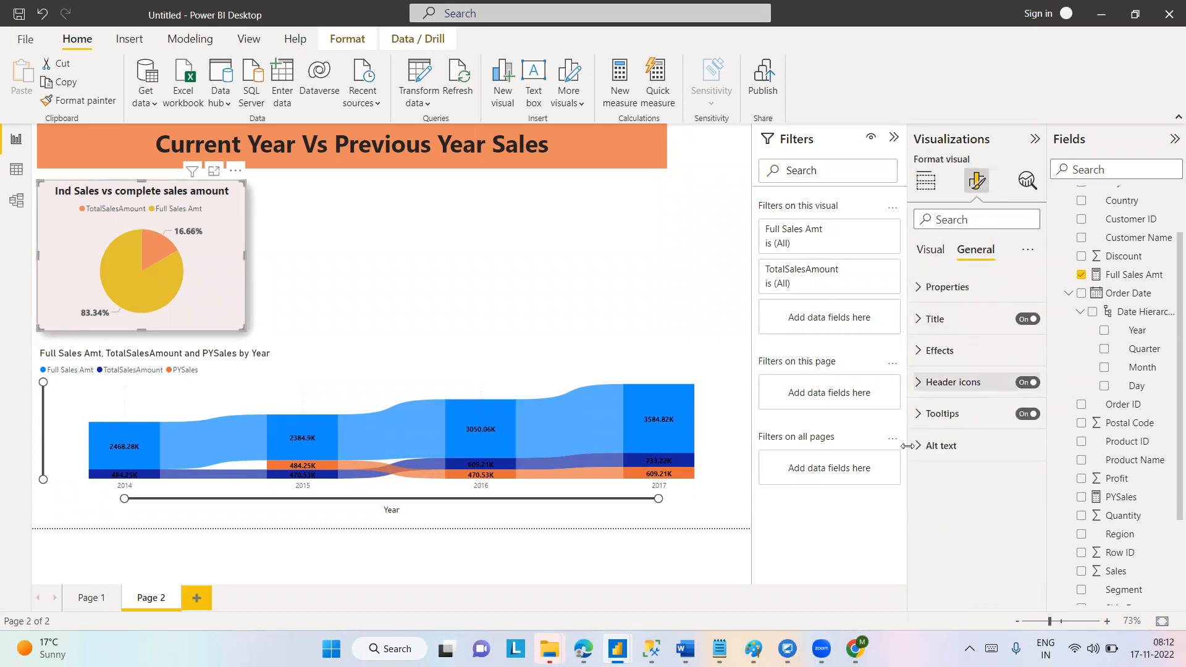
click(922, 350)
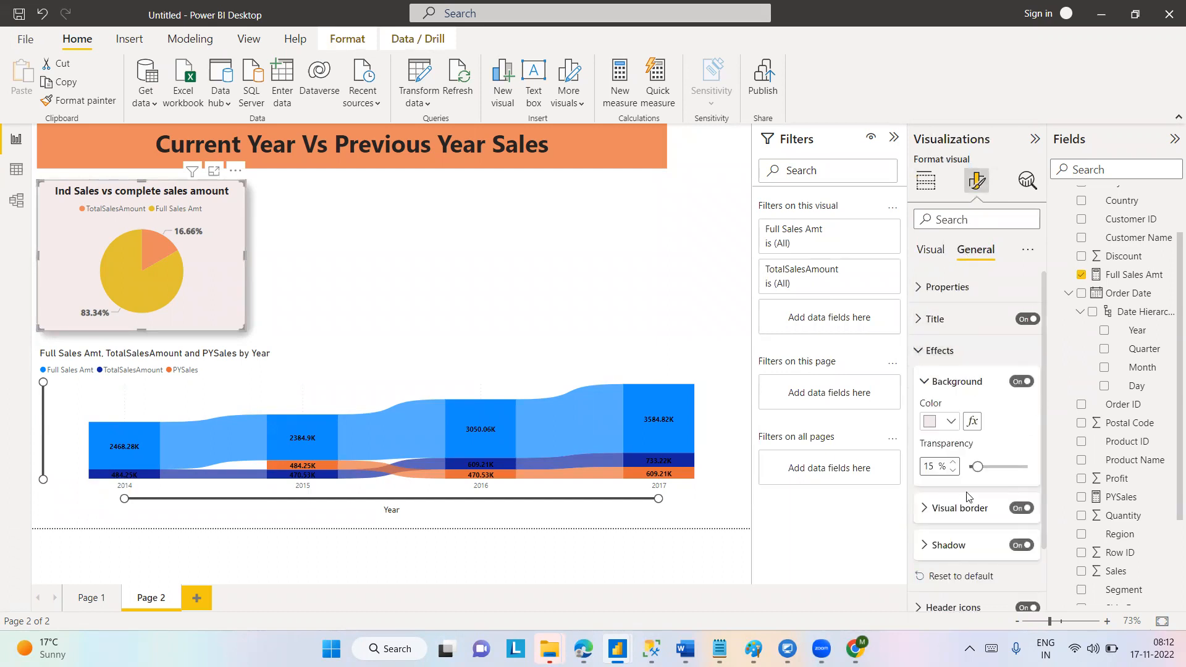
click(924, 546)
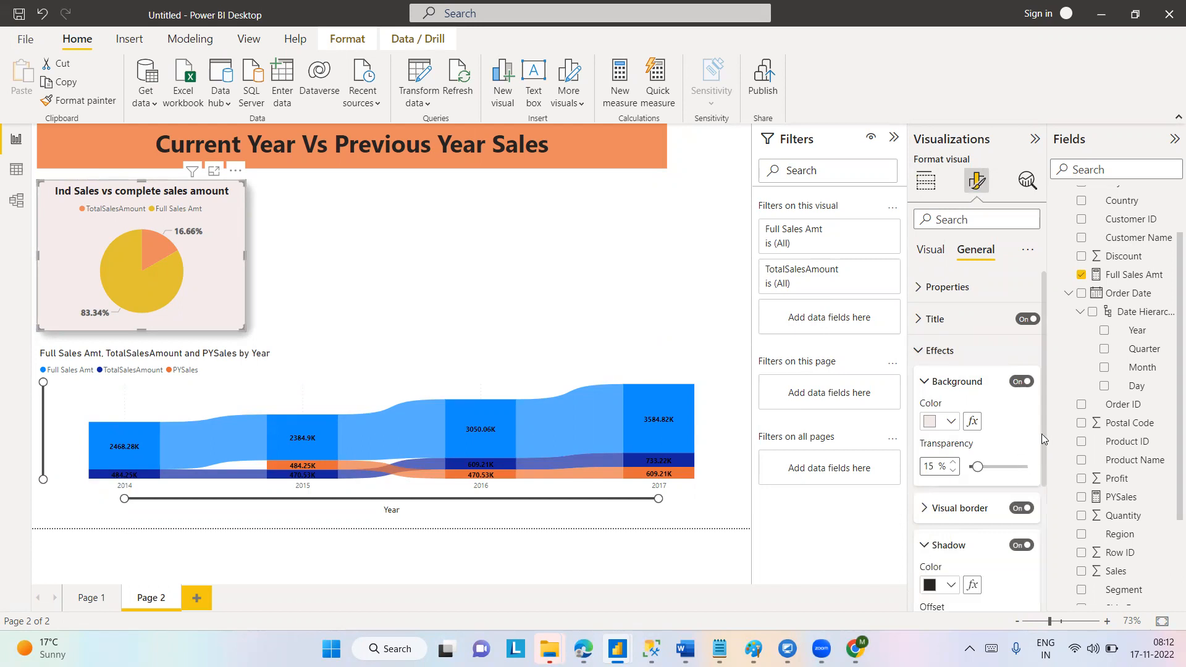
drag(1041, 434, 1035, 543)
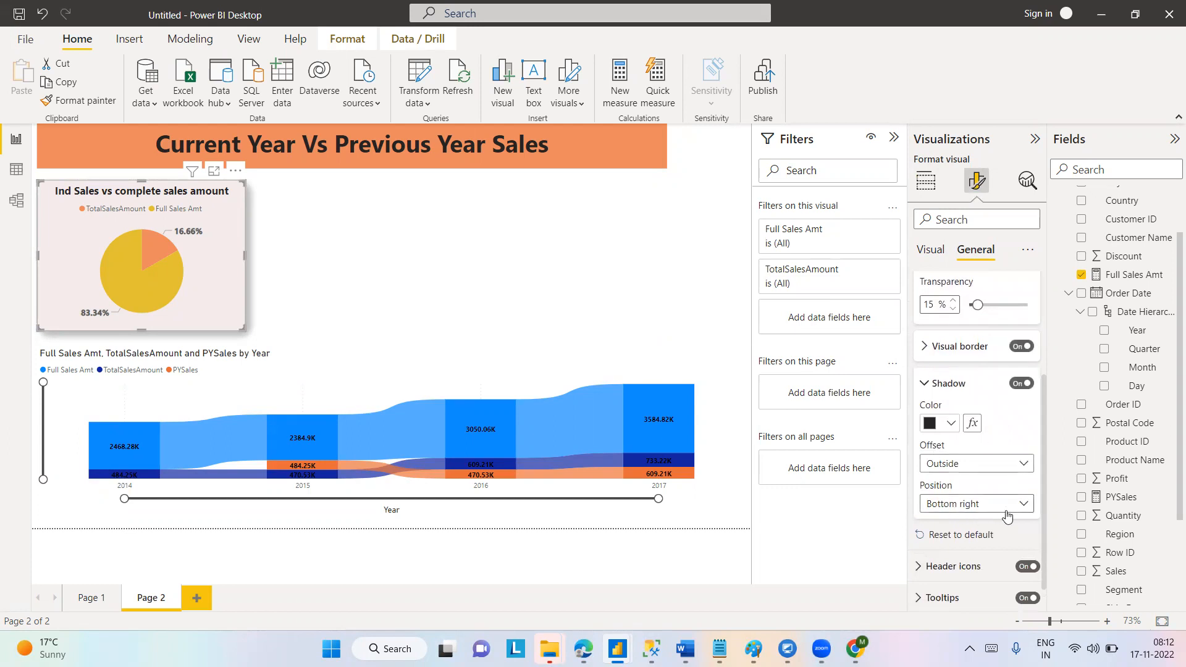
click(923, 384)
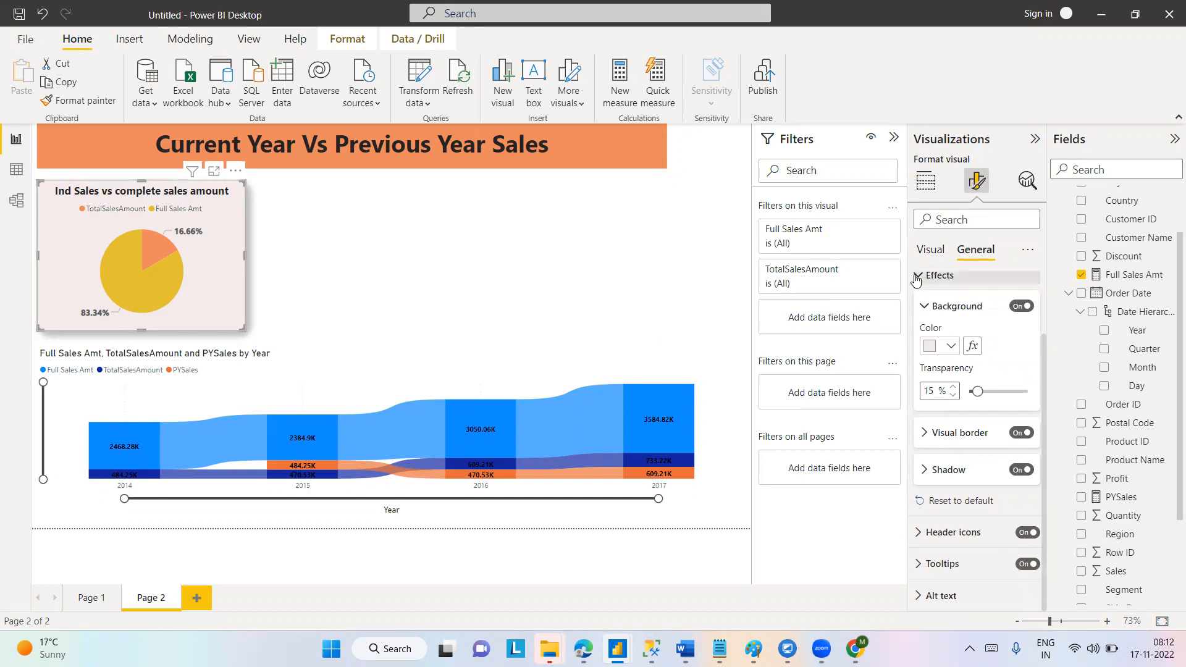
click(917, 278)
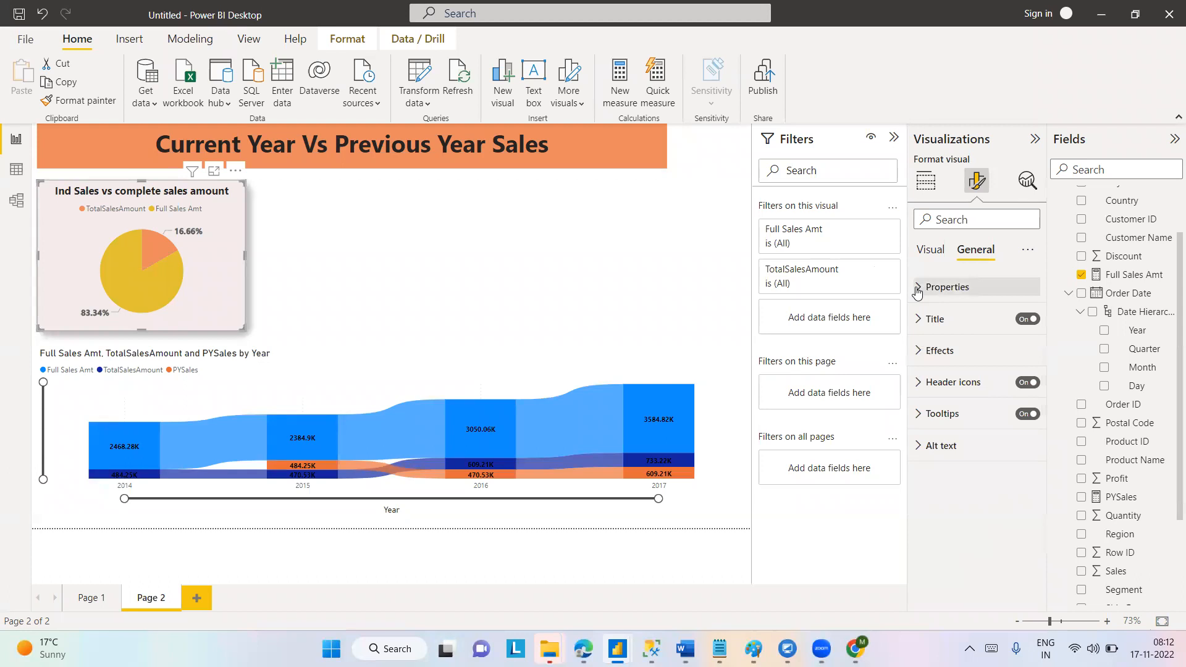
Set the pie chart's height to 260 and width to 350, and check its horizontal and vertical position settings.
click(919, 288)
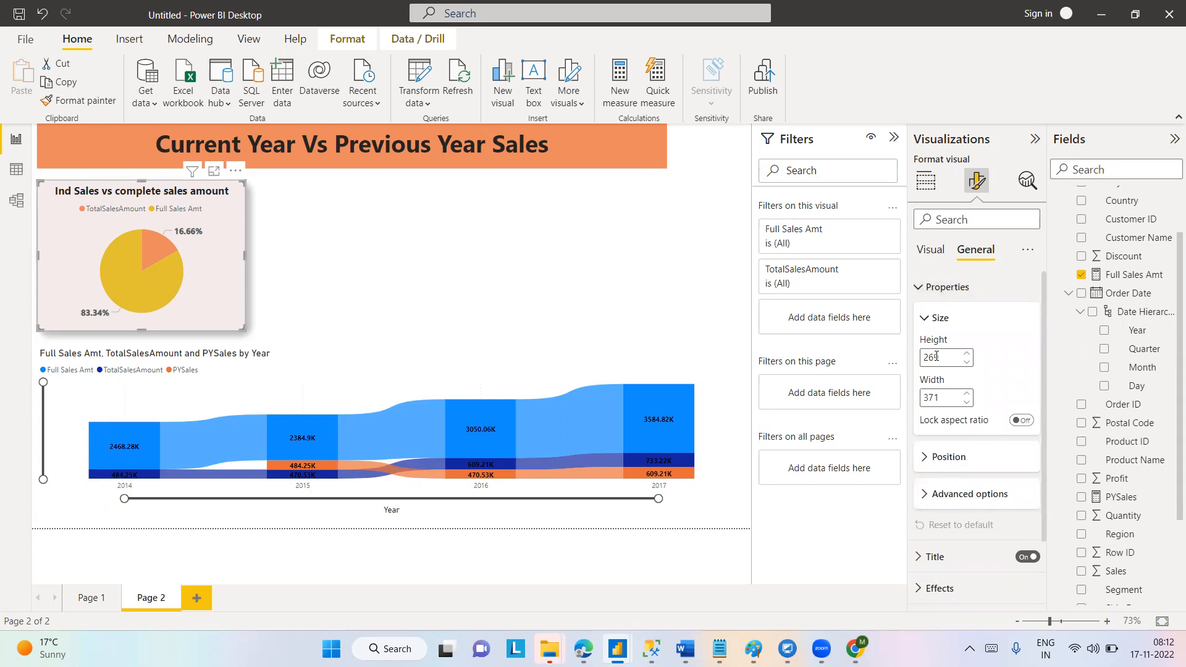
drag(939, 357, 914, 361)
text(260)
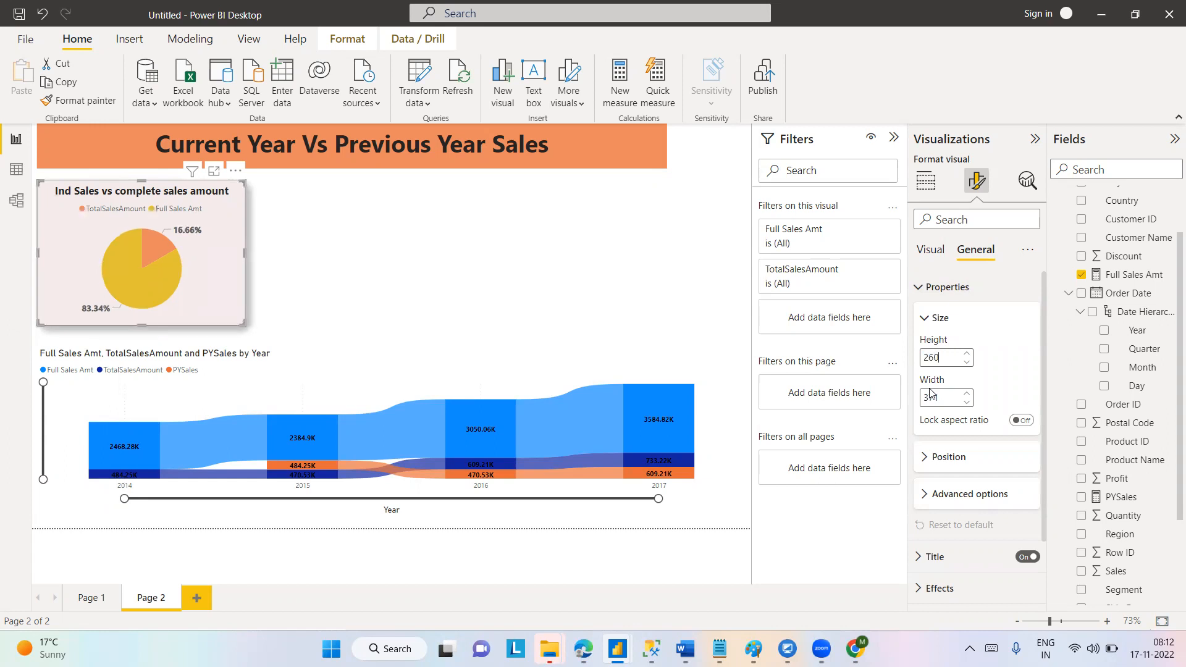
key(BackSpace)
key(BackSpace)
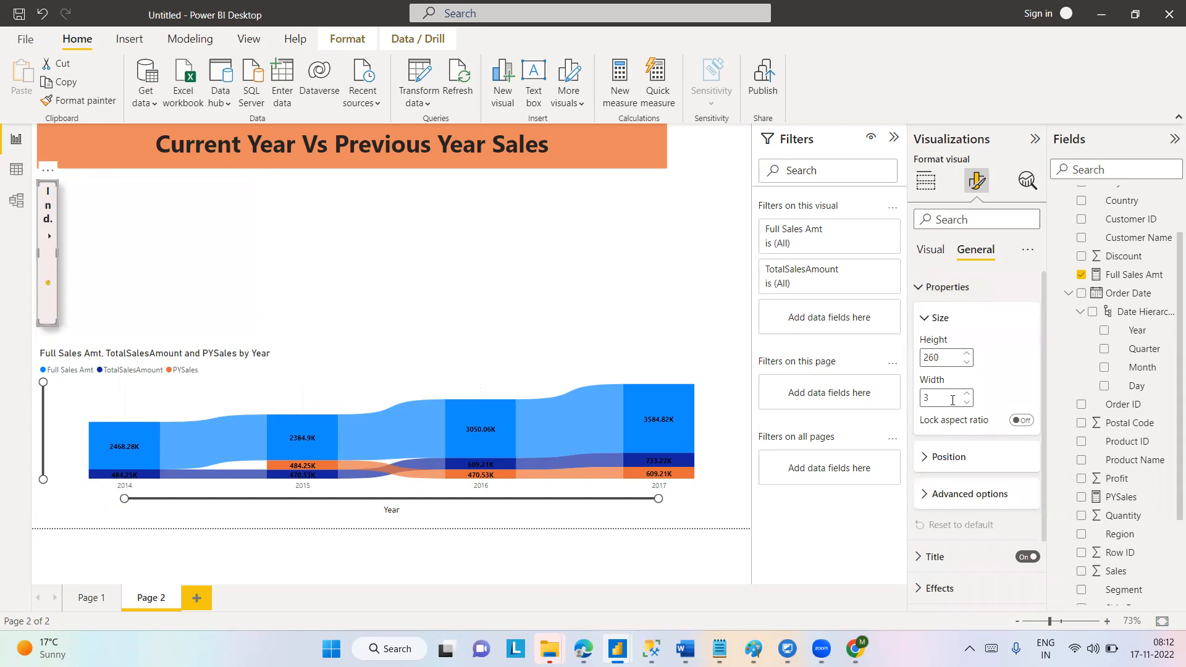
text(50)
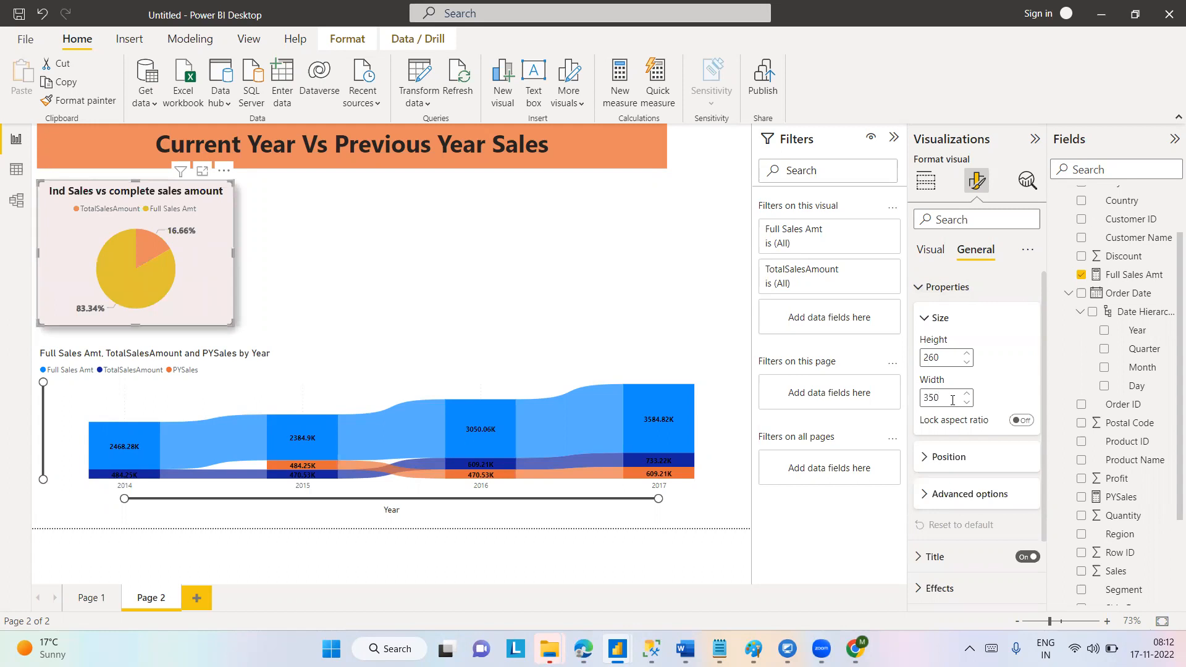
click(925, 457)
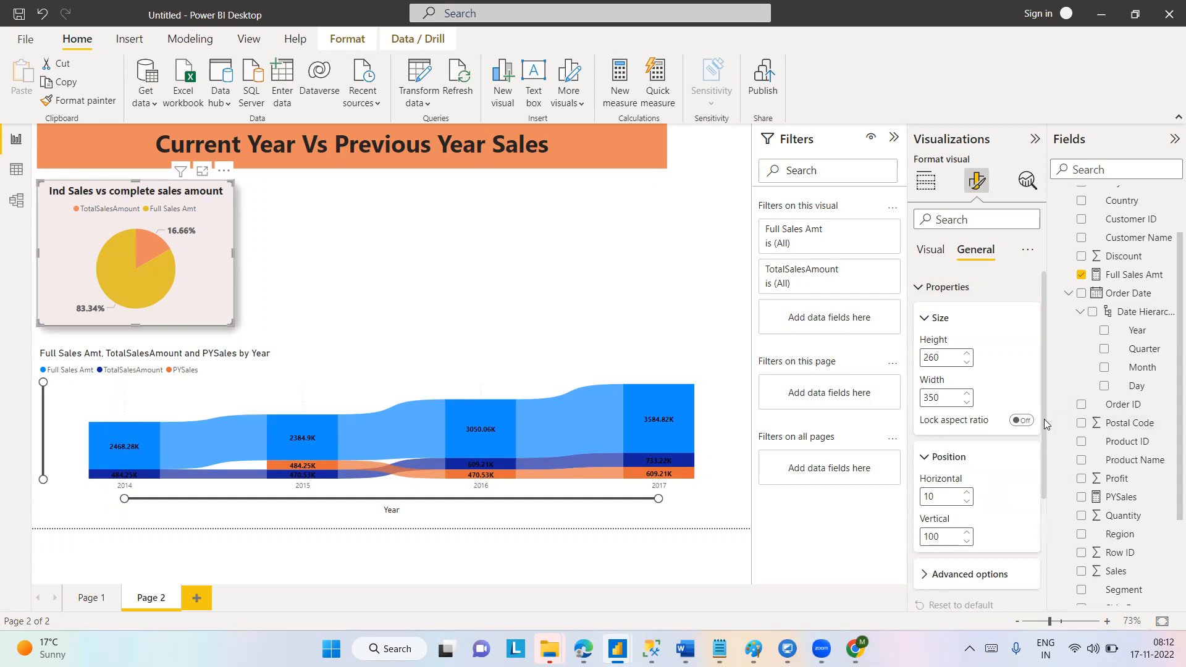
drag(1044, 419, 1042, 472)
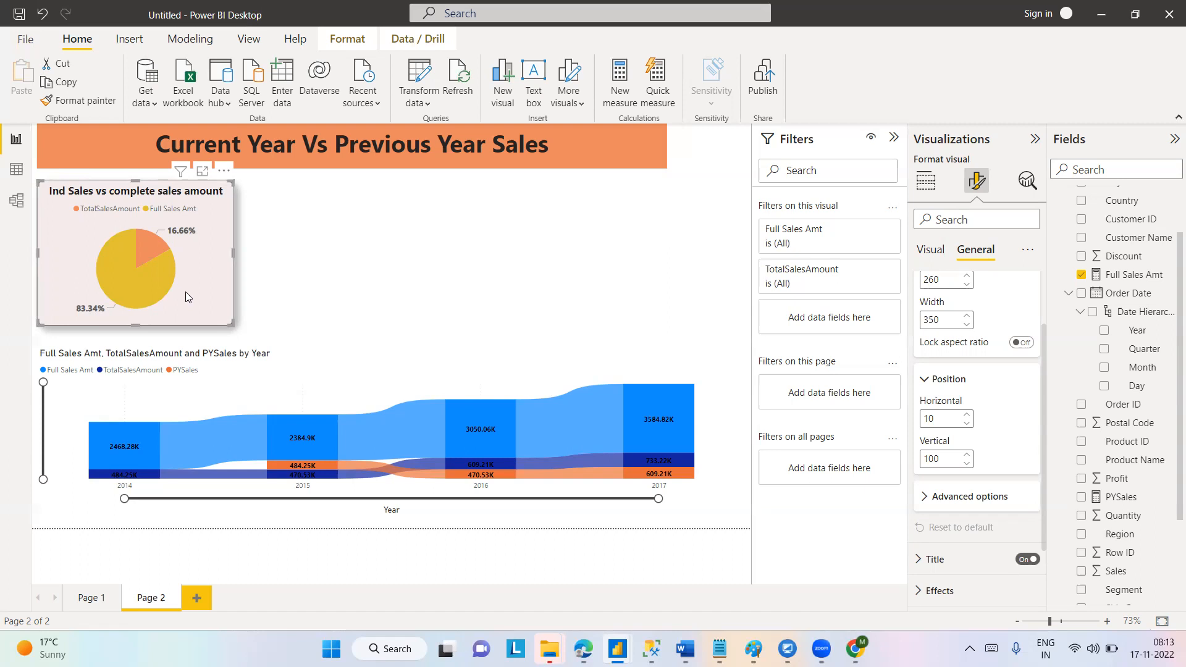
click(551, 300)
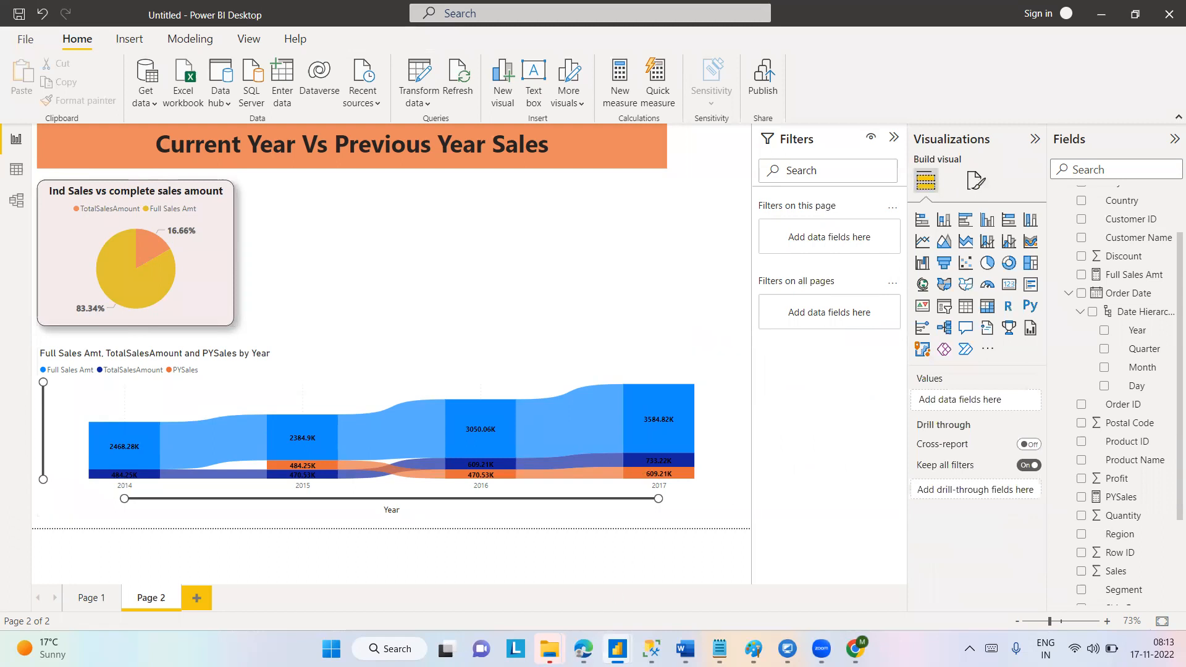
Switch to the open Page Navigation report in the other Power BI Desktop window.
mouse_move(617, 648)
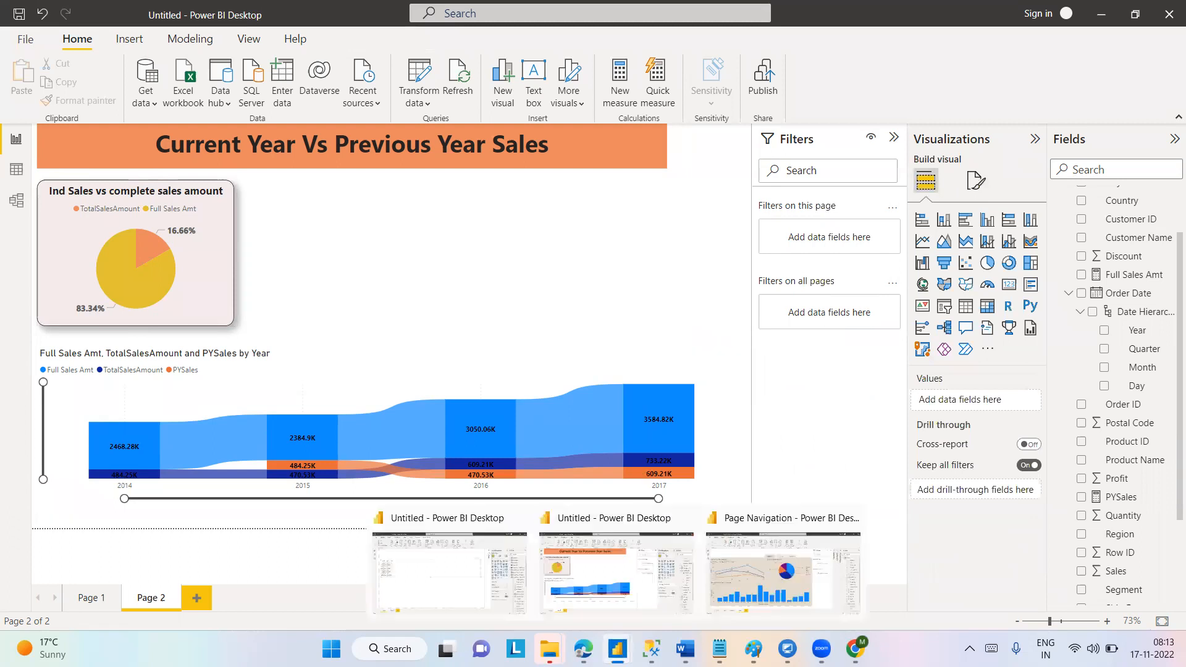
click(806, 553)
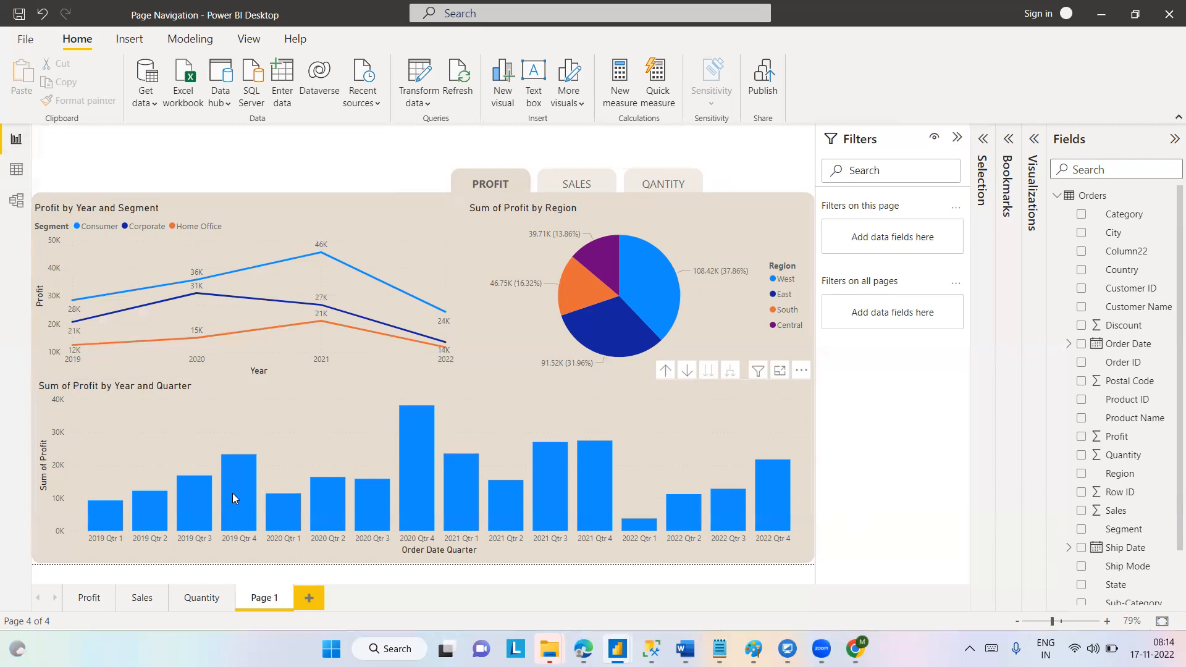
Look through the Profit, Sales and Quantity report pages to review the charts on each.
click(85, 598)
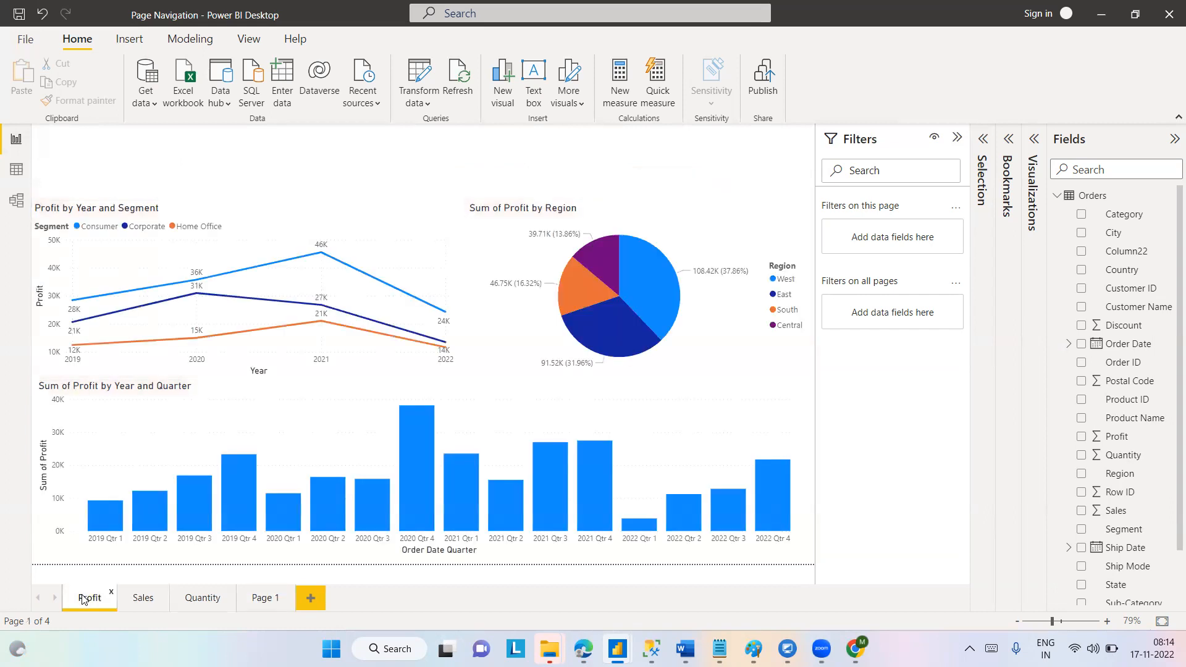
click(133, 603)
click(201, 608)
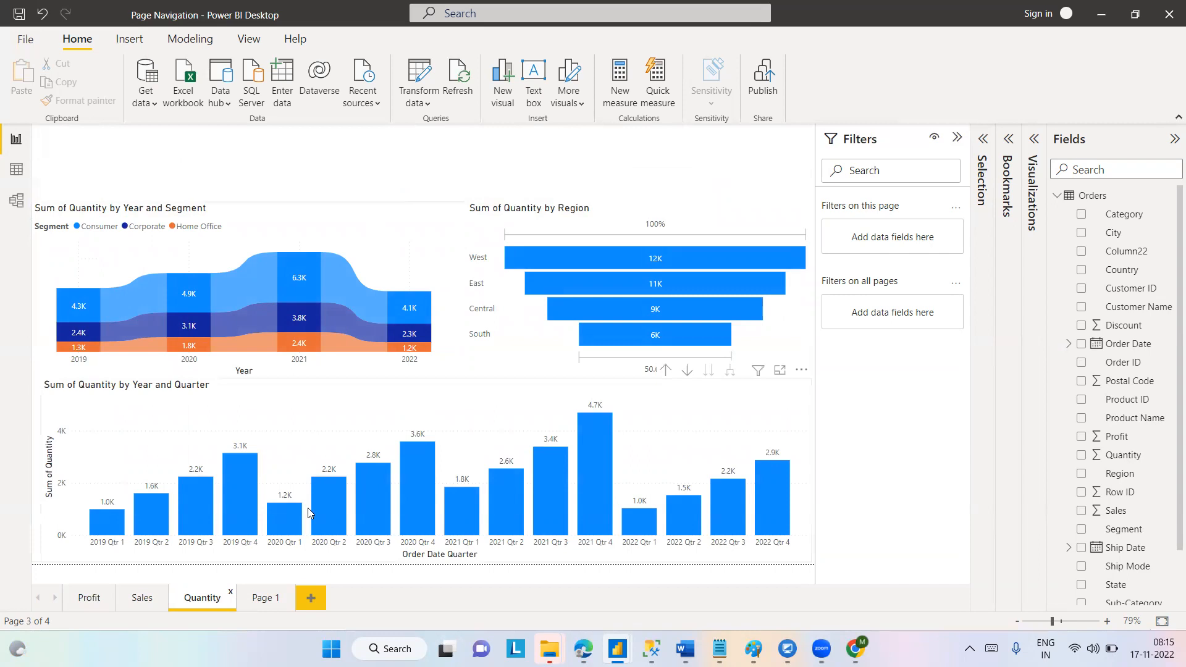
Return to Page 1 and follow its SALES and QANTITY navigation buttons to view each set of charts.
click(264, 599)
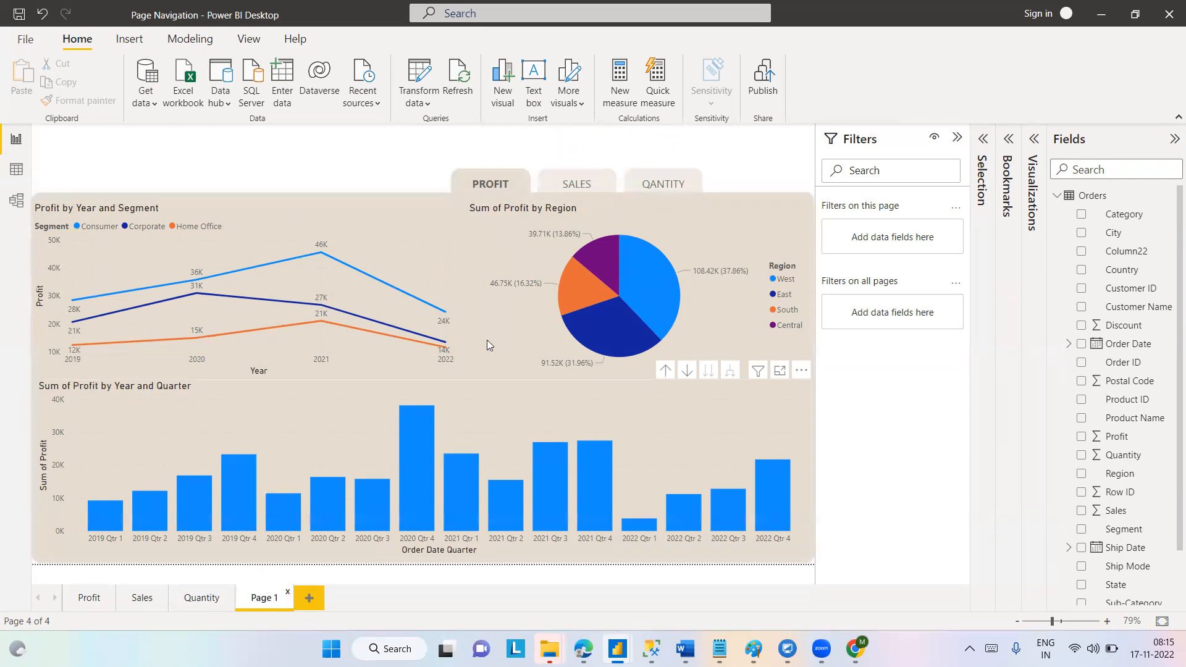
ctrl+click(580, 184)
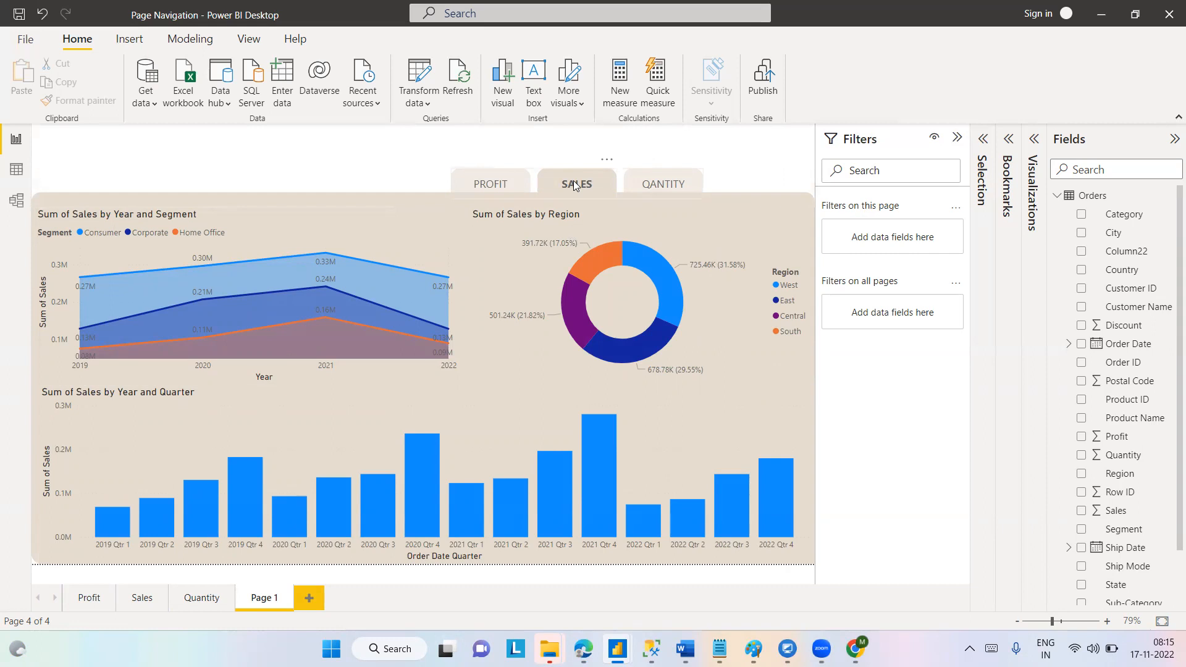
ctrl+click(662, 188)
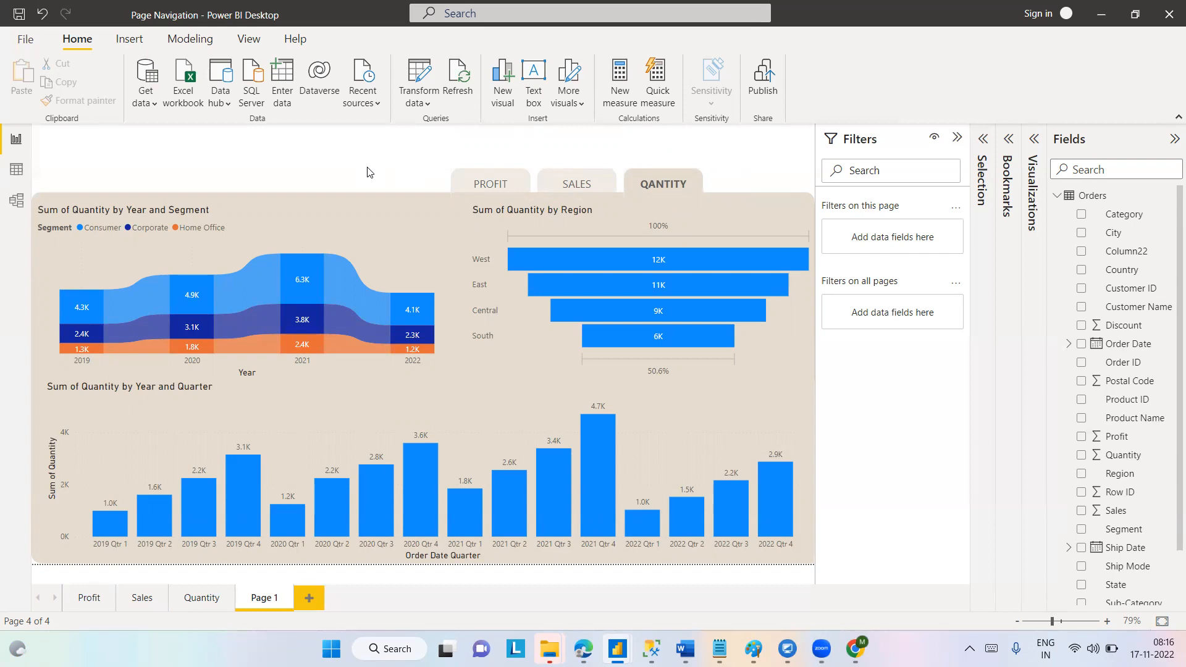
Bring up the display options for the Bookmarks and Selection panes.
click(260, 41)
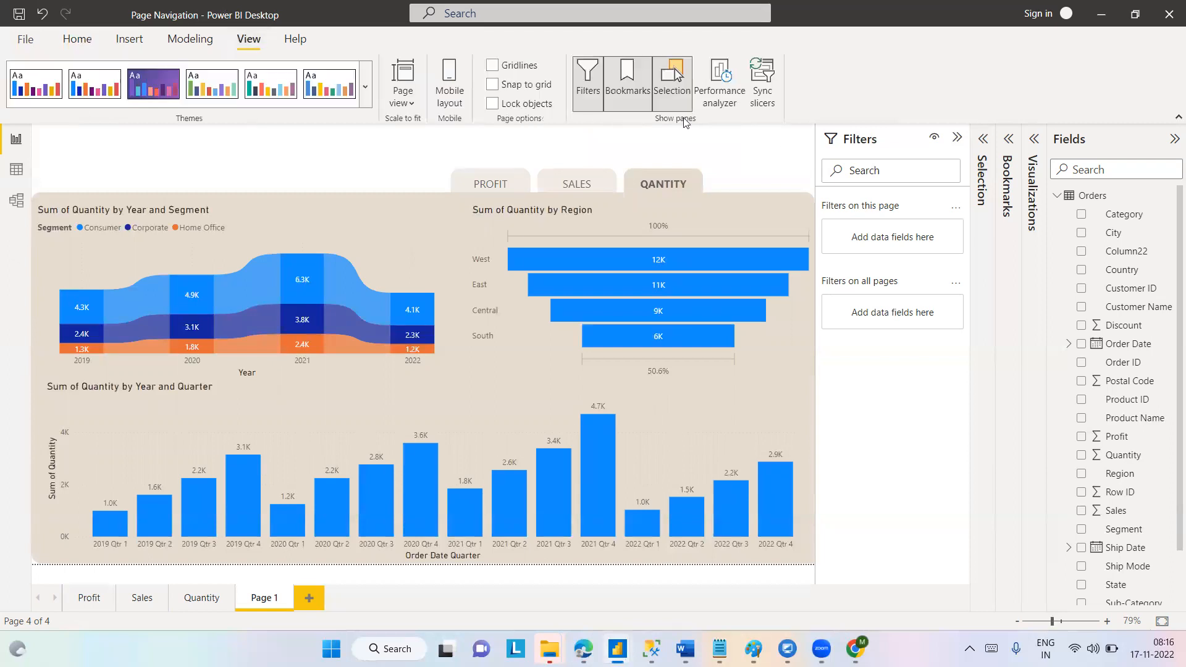